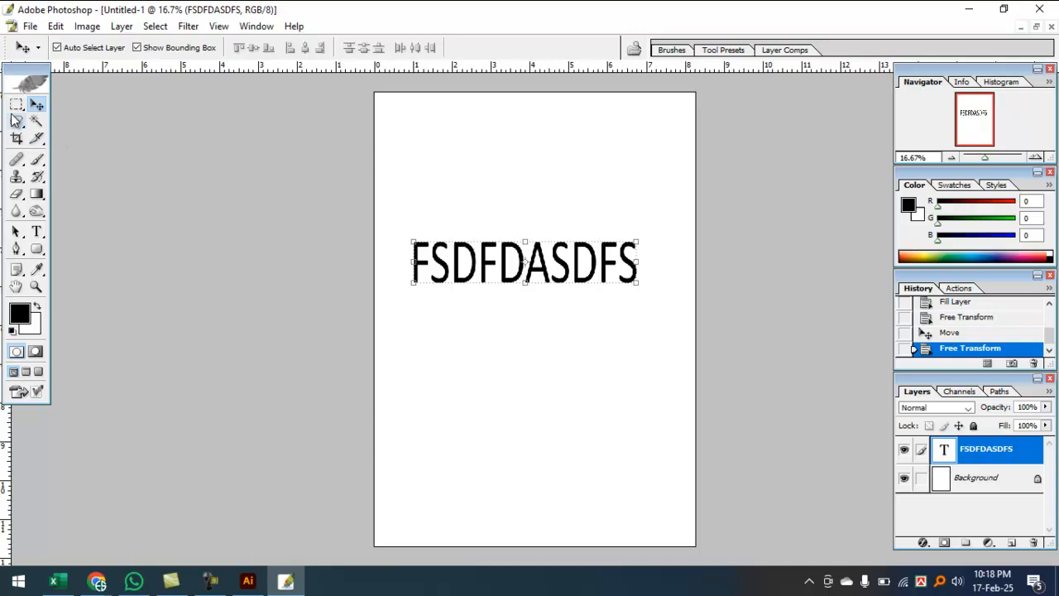
# Step: Fill a wide band across the page's middle with black and make the FSDFDASDFS text white
pyautogui.moveTo(364, 187); pyautogui.dragTo(720, 419)
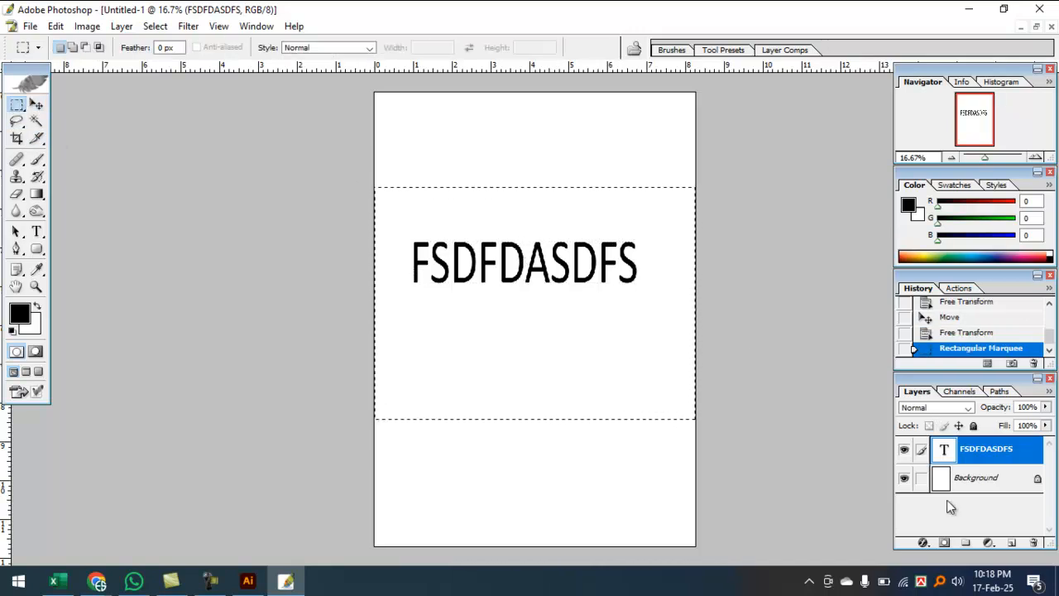
pyautogui.click(960, 479)
pyautogui.hotkey('alt', 'BackSpace')
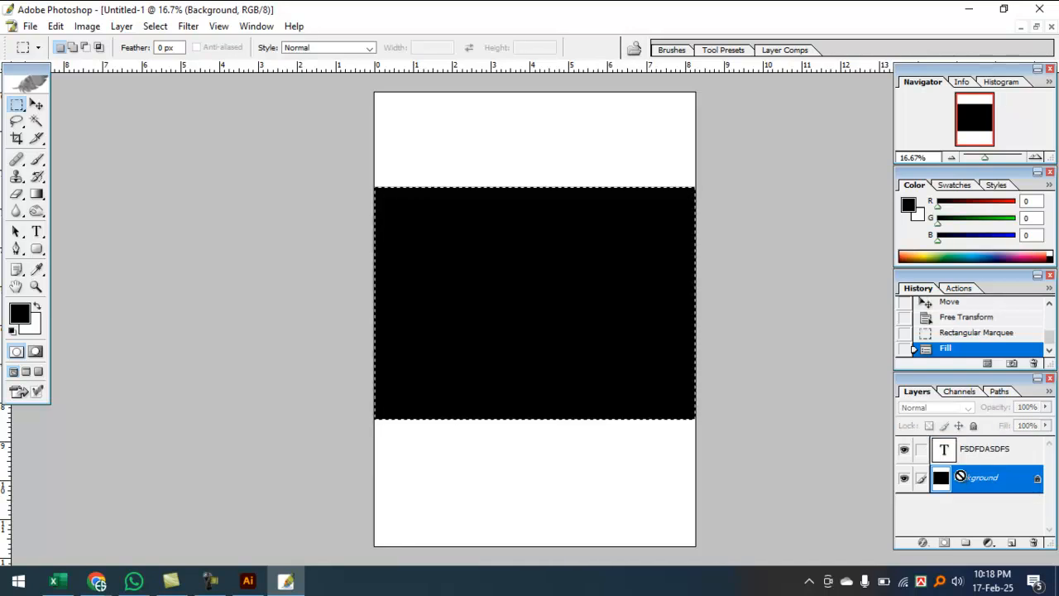
pyautogui.hotkey('ctrl', 'd')
pyautogui.click(993, 453)
pyautogui.hotkey('ctrl', 'BackSpace')
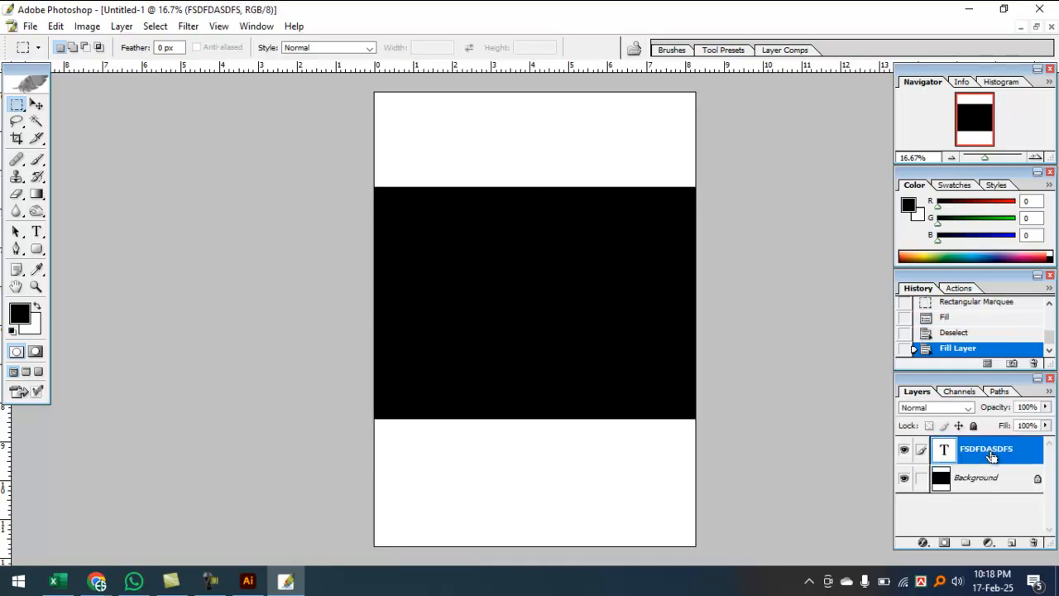
# Step: Stretch the white text wider on both sides and move it down onto the black band
pyautogui.click(38, 106)
pyautogui.keyDown('ctrl'); pyautogui.click(500, 254); pyautogui.keyUp('ctrl')
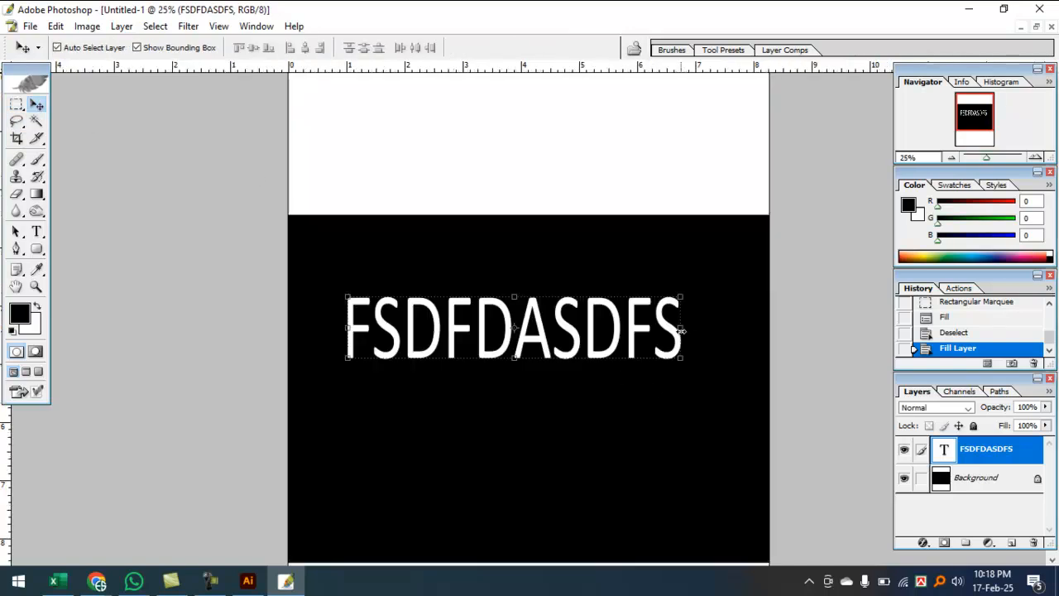
pyautogui.moveTo(681, 330); pyautogui.dragTo(721, 330)
pyautogui.press('Return')
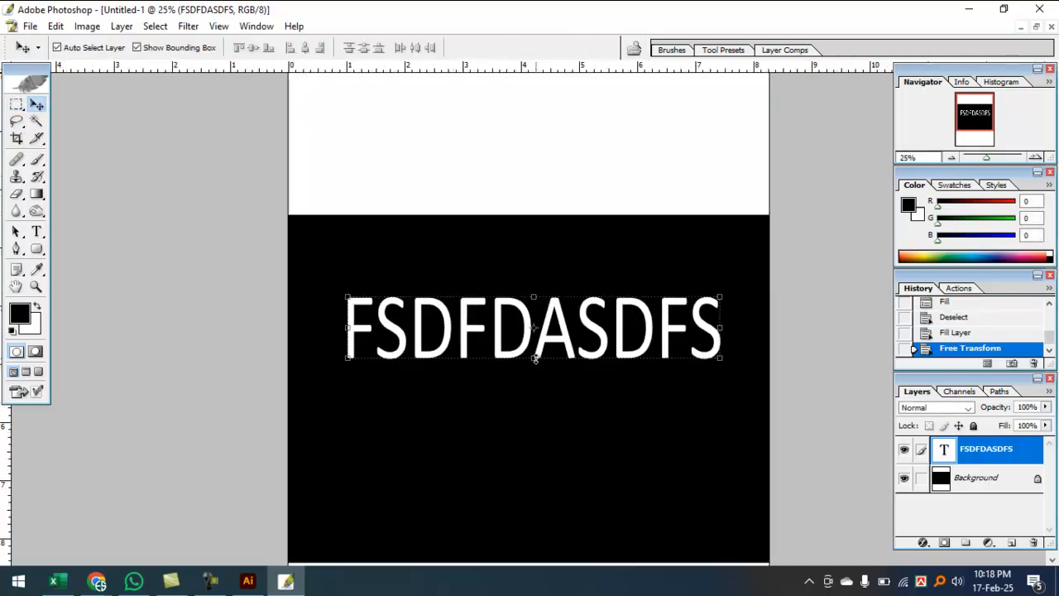
pyautogui.moveTo(342, 333); pyautogui.dragTo(308, 329)
pyautogui.press('Return')
pyautogui.moveTo(394, 334); pyautogui.dragTo(403, 354)
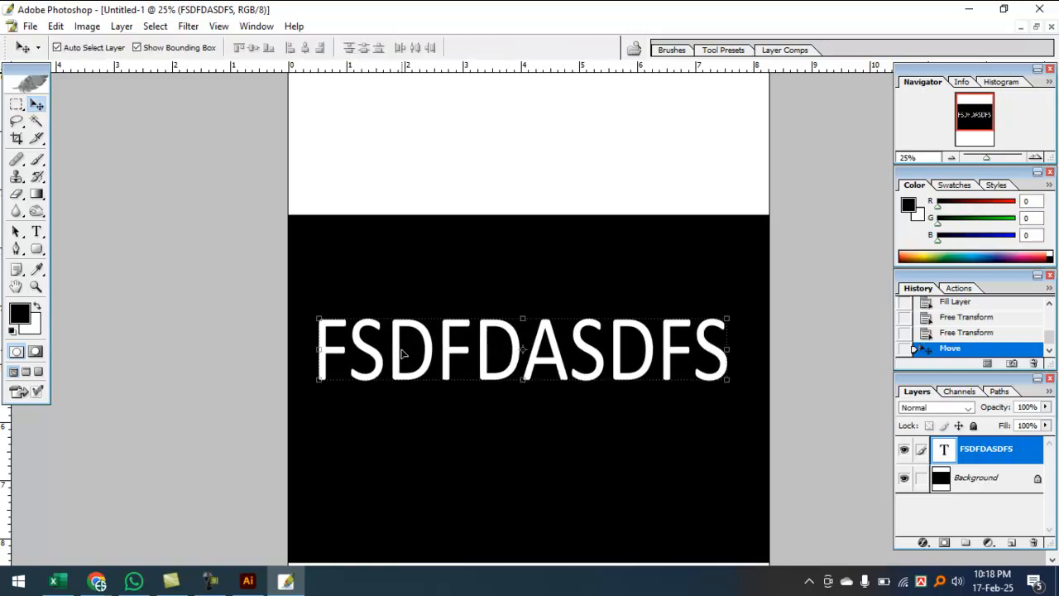
pyautogui.hotkey('ctrl', '-')
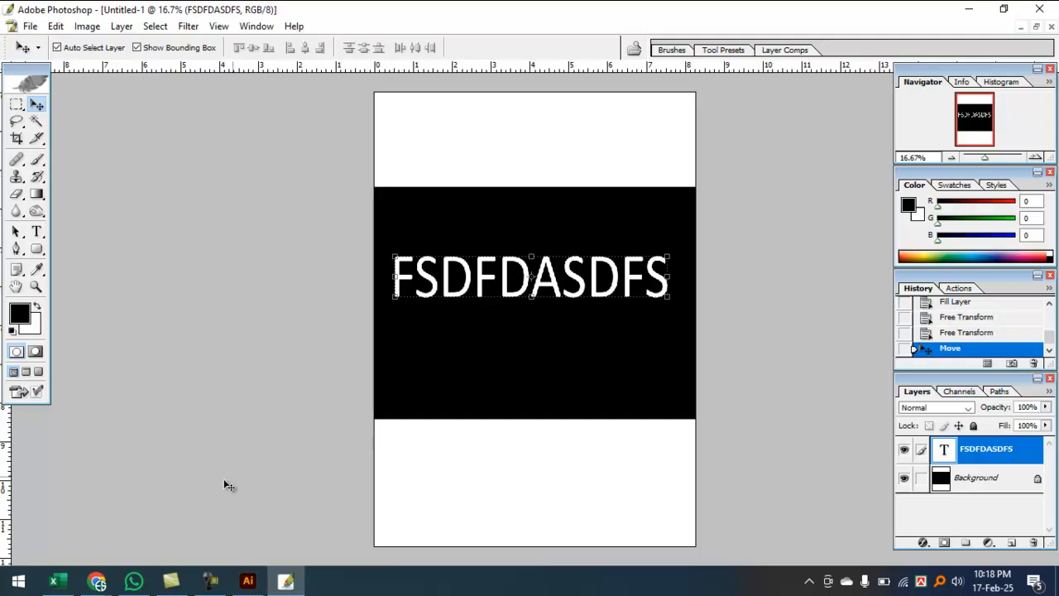
pyautogui.moveTo(97, 582)
pyautogui.click(110, 517)
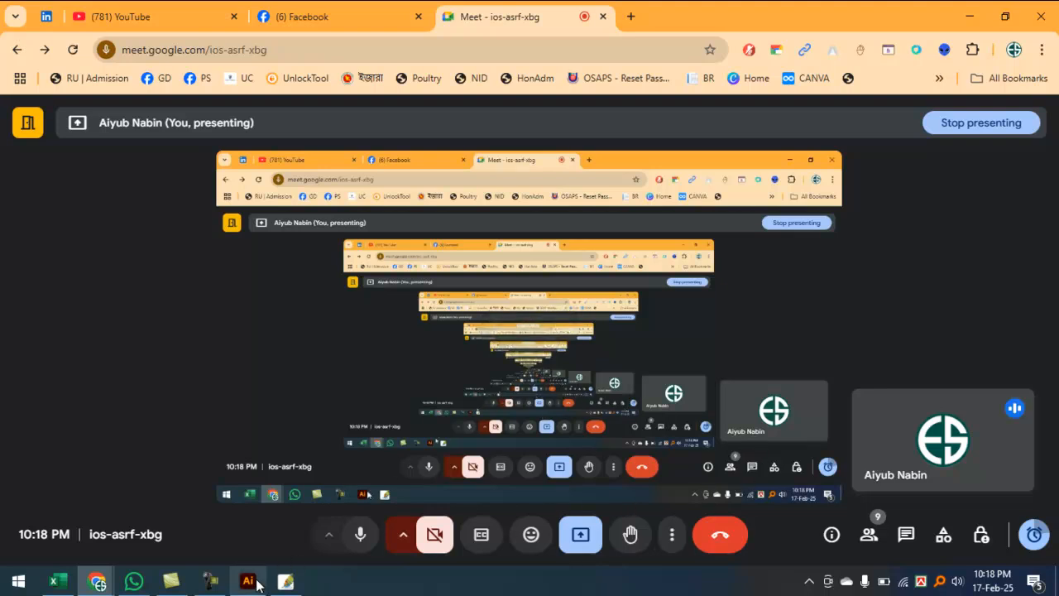
pyautogui.click(211, 581)
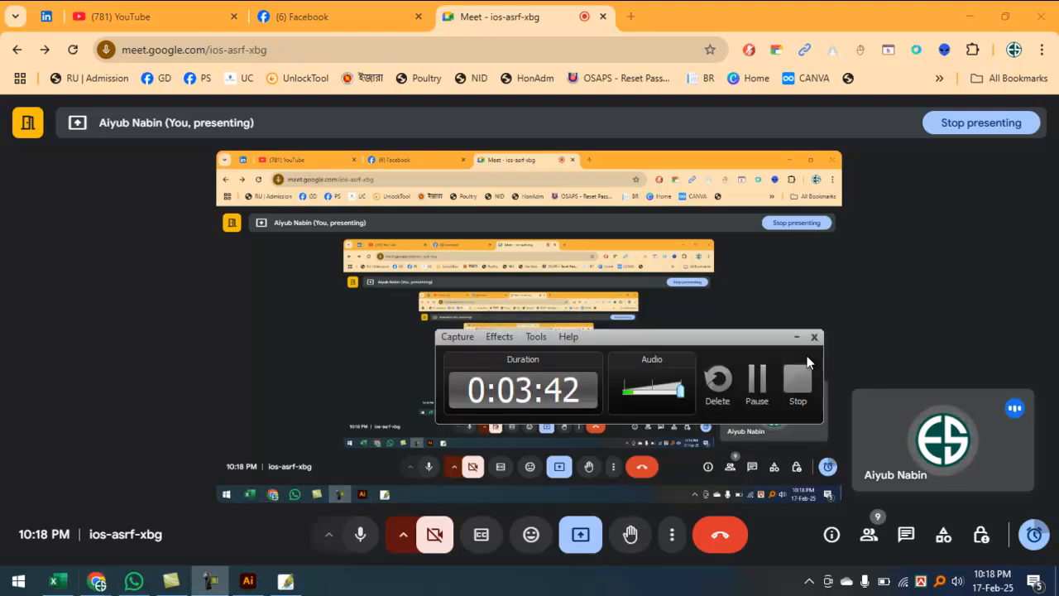
pyautogui.click(795, 336)
pyautogui.click(977, 14)
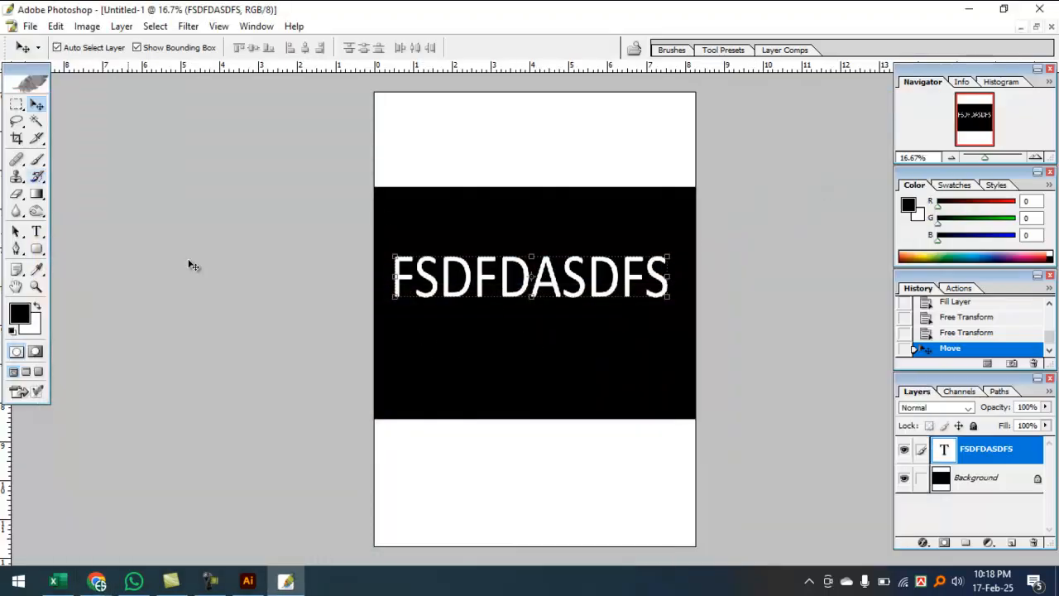
# Step: Maximise the document window, zoom in, and nudge the white FSDFDASDFS text lower on the band
pyautogui.press('f')
pyautogui.press('f')
pyautogui.press('f')
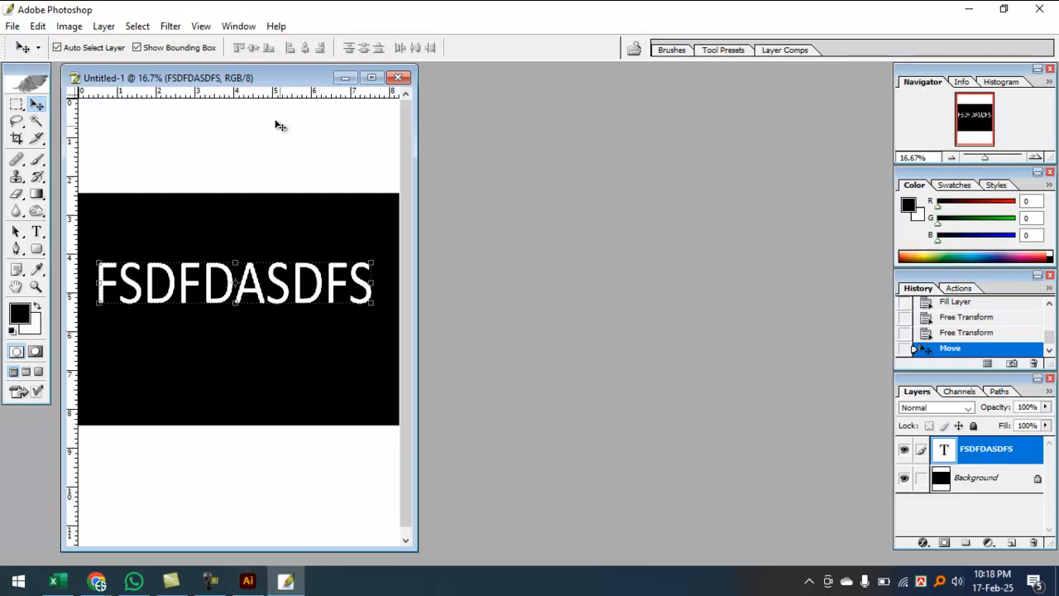
pyautogui.moveTo(267, 75); pyautogui.dragTo(272, 75)
pyautogui.doubleClick(307, 71)
pyautogui.hotkey('ctrl', '+')
pyautogui.click(1025, 434)
pyautogui.hotkey('ctrl', '+')
pyautogui.moveTo(384, 322); pyautogui.dragTo(384, 337)
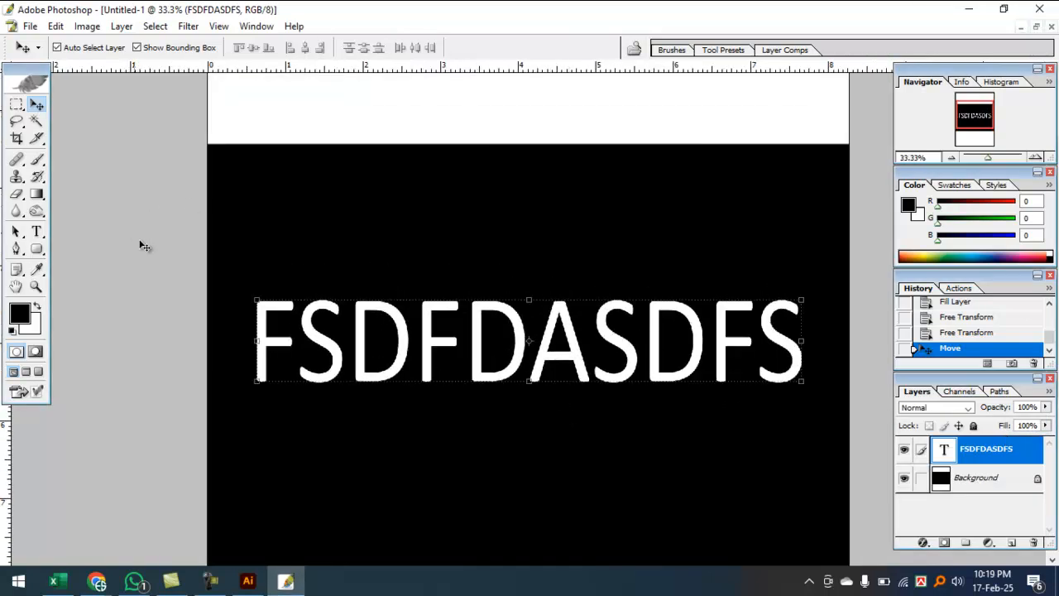
# Step: Add a Stroke effect to the text and set its colour to bright yellow FFF200
pyautogui.click(922, 544)
pyautogui.click(948, 532)
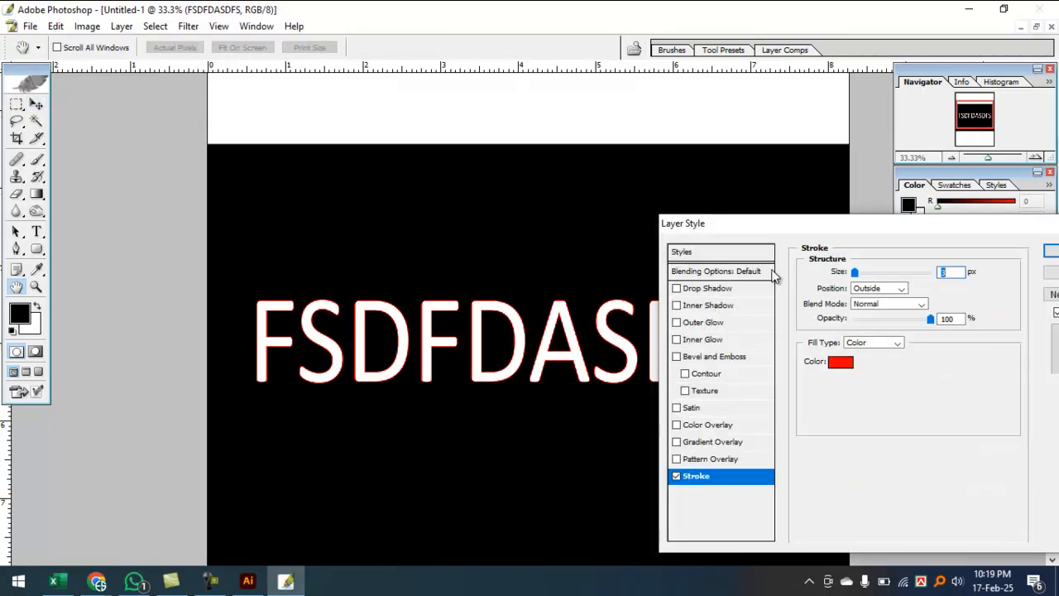
pyautogui.click(837, 360)
pyautogui.click(474, 263)
pyautogui.click(480, 264)
pyautogui.click(690, 333)
pyautogui.write('00')
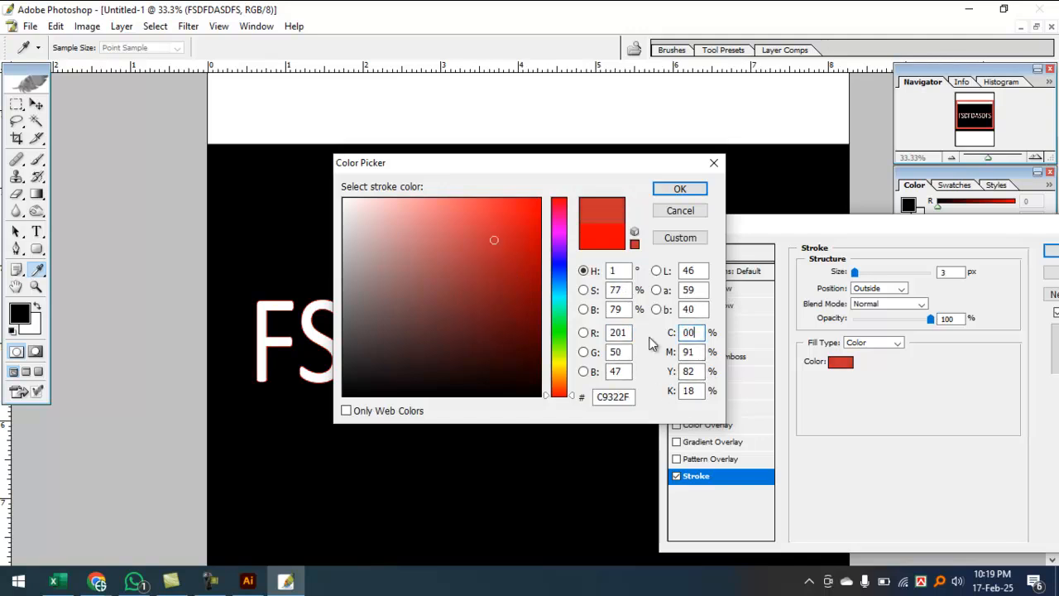
pyautogui.press('Tab')
pyautogui.write('0')
pyautogui.press('Tab')
pyautogui.write('100')
pyautogui.press('Tab')
pyautogui.write('0')
pyautogui.press('Return')
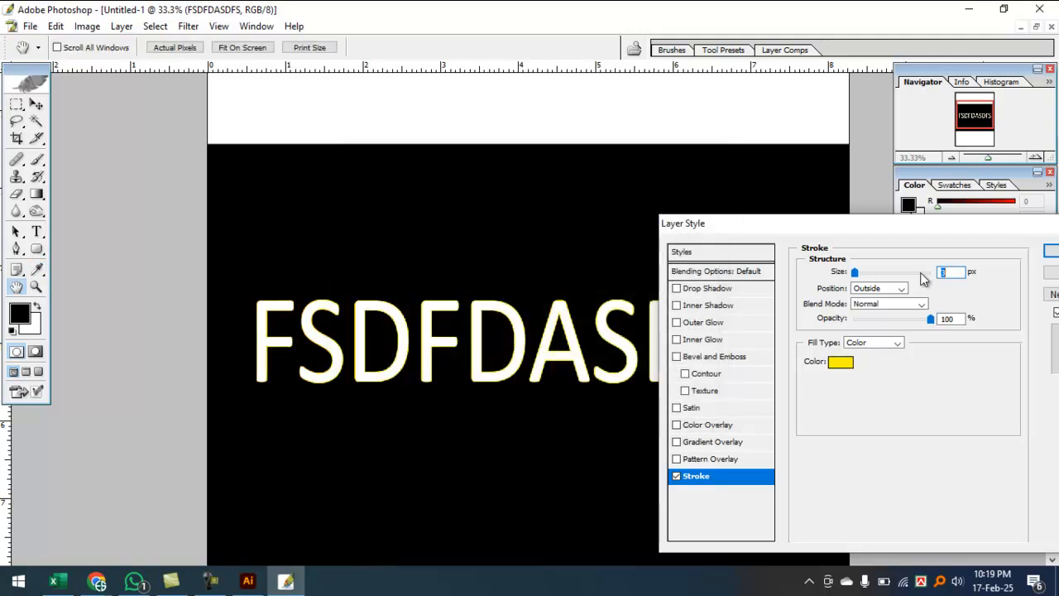
# Step: Set the yellow stroke size to 16 px and apply it
pyautogui.moveTo(961, 274); pyautogui.dragTo(921, 269)
pyautogui.scroll(11, 951, 275)
pyautogui.scroll(2, 951, 276)
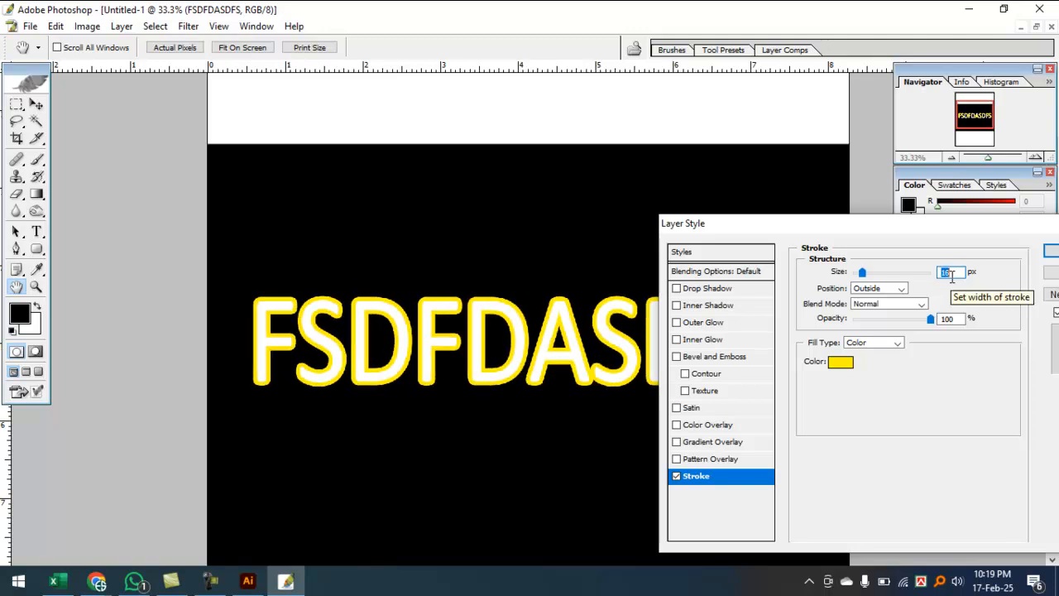
pyautogui.click(1052, 250)
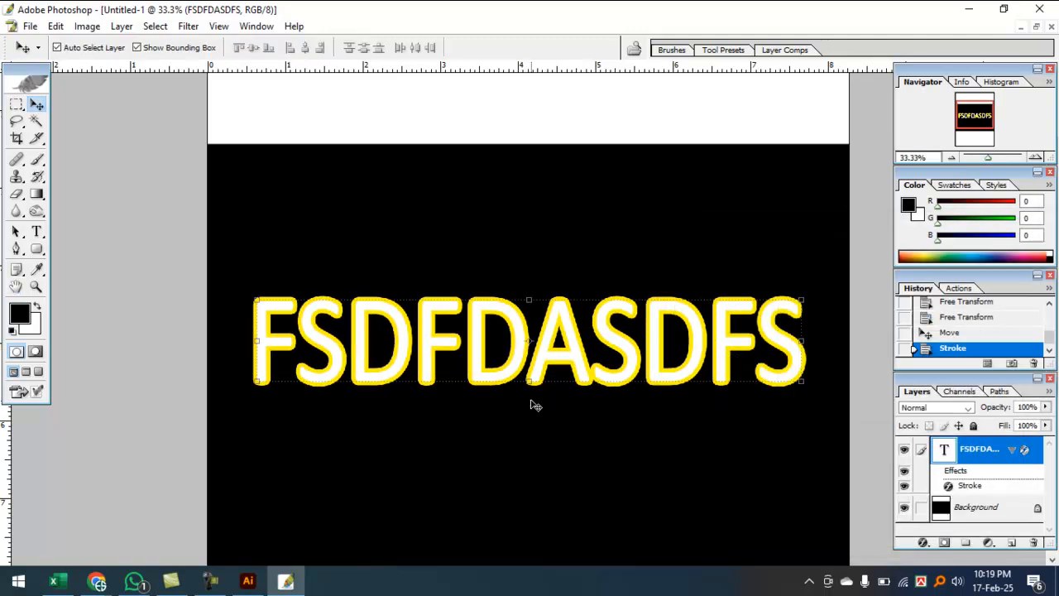
pyautogui.click(20, 313)
# Step: Fill the FSDFDASDFS text with bright red FF1313
pyautogui.click(525, 196)
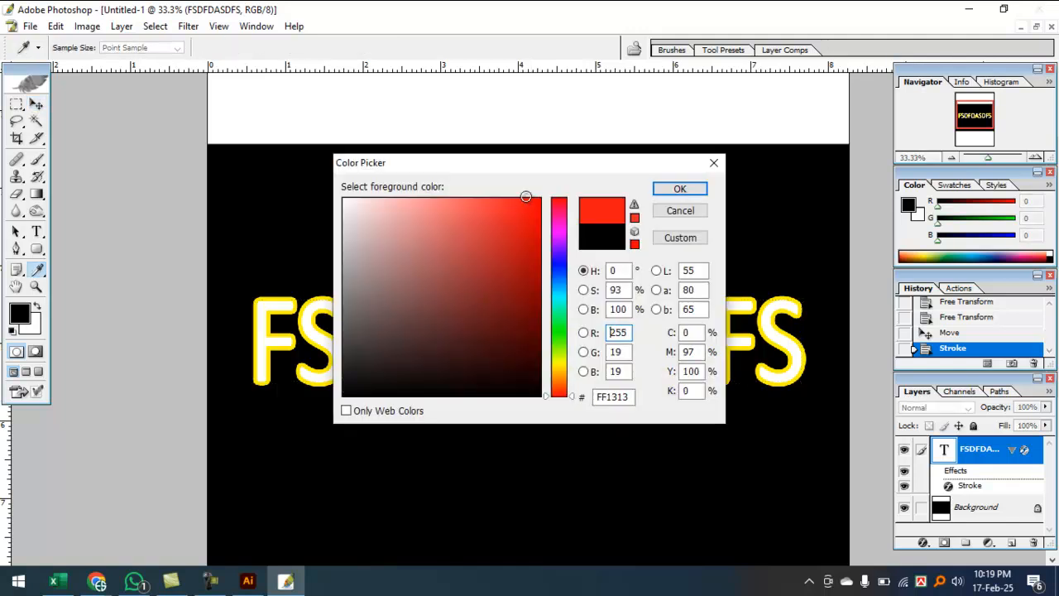
pyautogui.click(674, 189)
pyautogui.hotkey('alt', 'BackSpace')
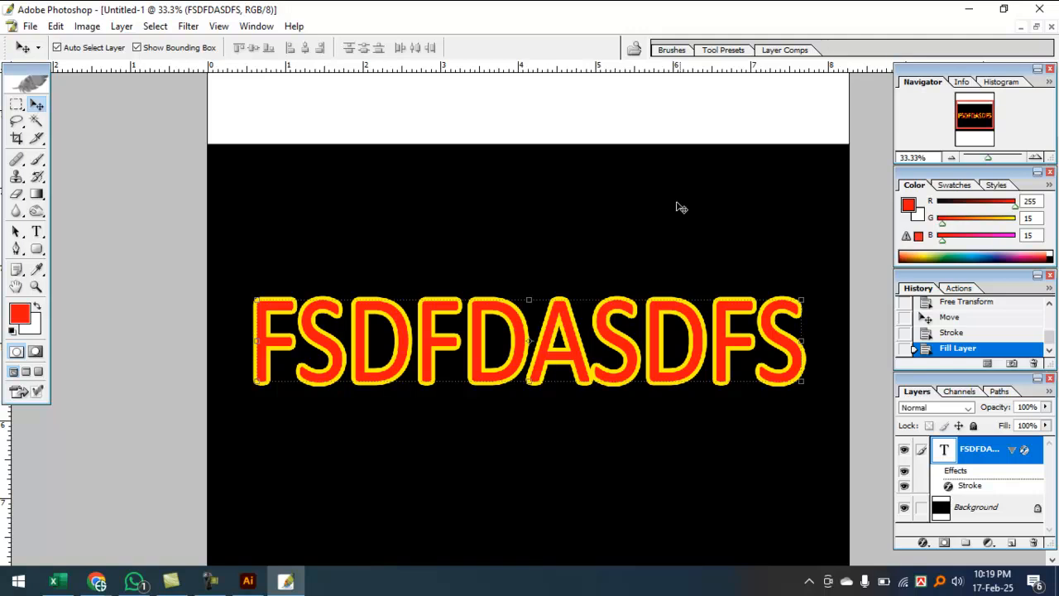
# Step: Zoom in on the end of the text and add a new empty Layer 1
pyautogui.keyDown('ctrl'); pyautogui.click(621, 321); pyautogui.keyUp('ctrl')
pyautogui.moveTo(620, 328); pyautogui.dragTo(548, 258)
pyautogui.keyDown('ctrl'); pyautogui.click(590, 264); pyautogui.keyUp('ctrl')
pyautogui.moveTo(671, 317); pyautogui.dragTo(617, 219)
pyautogui.keyDown('ctrl'); pyautogui.click(670, 283); pyautogui.keyUp('ctrl')
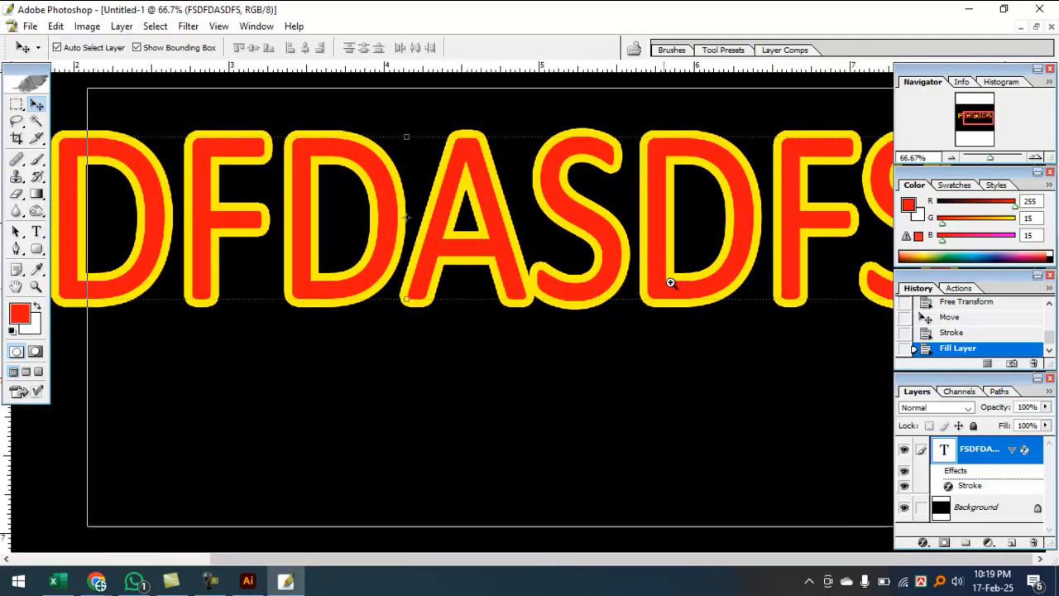
pyautogui.moveTo(648, 321); pyautogui.dragTo(581, 293)
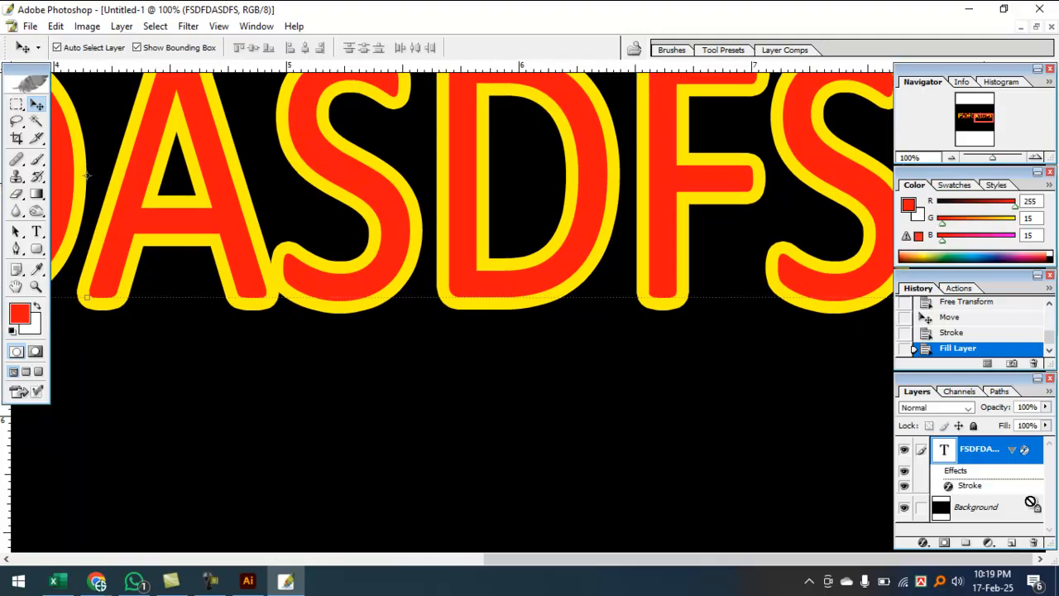
pyautogui.hotkey('ctrl', 'shift', 'alt', 'n')
# Step: Draw a narrow red bar under the F on Layer 1 and nudge it slightly lower
pyautogui.click(16, 105)
pyautogui.moveTo(673, 399); pyautogui.dragTo(675, 407)
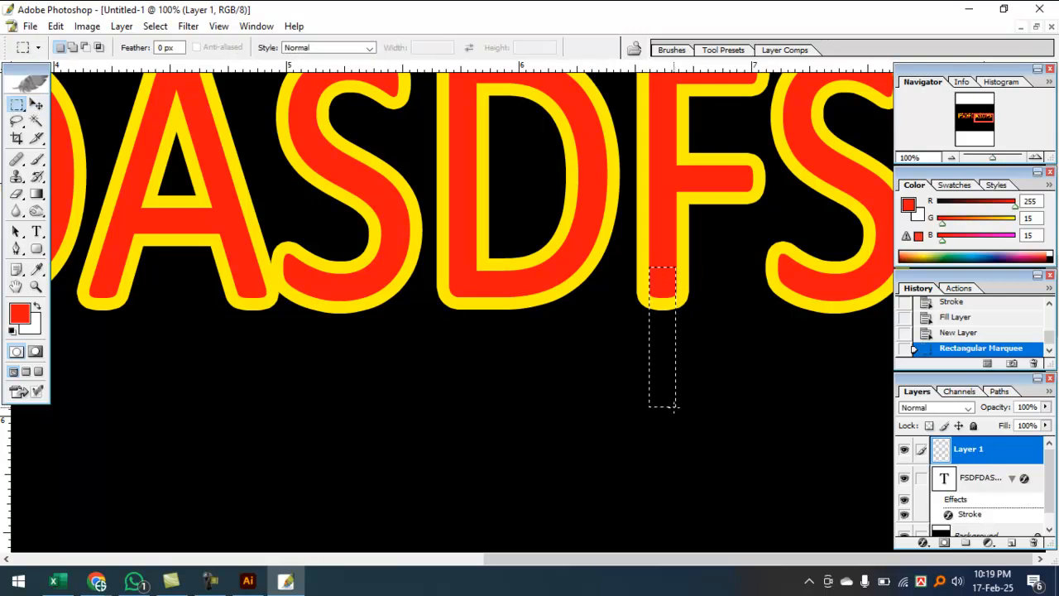
pyautogui.hotkey('alt', 'BackSpace')
pyautogui.hotkey('ctrl', 'd')
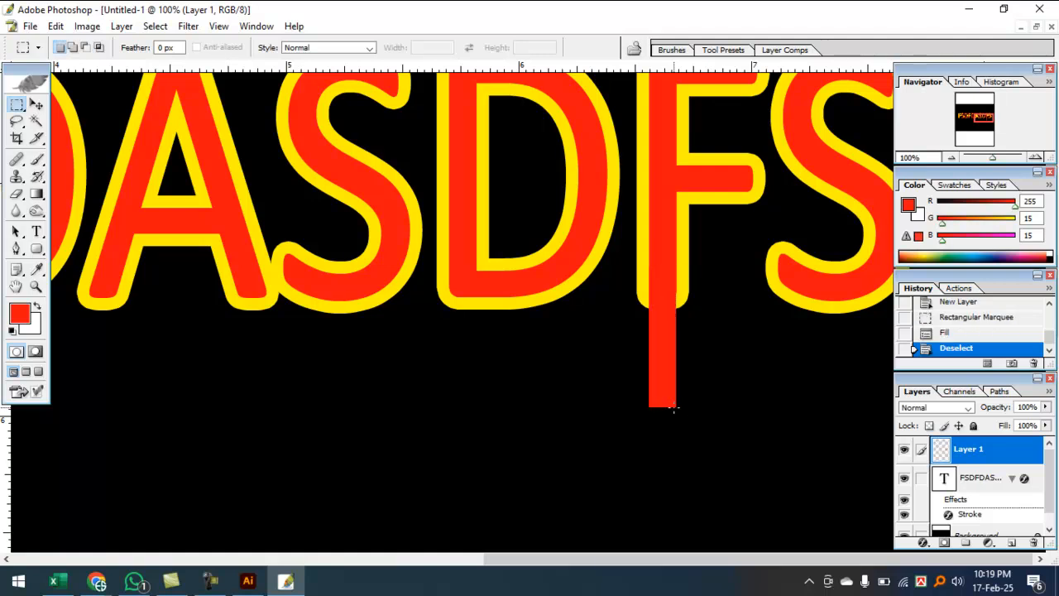
pyautogui.click(36, 104)
pyautogui.moveTo(669, 383)
pyautogui.mouseDown()
pyautogui.moveTo(667, 417)
pyautogui.moveTo(669, 391)
pyautogui.mouseUp()
# Step: Open the Stroke settings in Layer Style for the FSDFDASDFS text layer
pyautogui.click(539, 293)
pyautogui.click(924, 543)
pyautogui.click(939, 527)
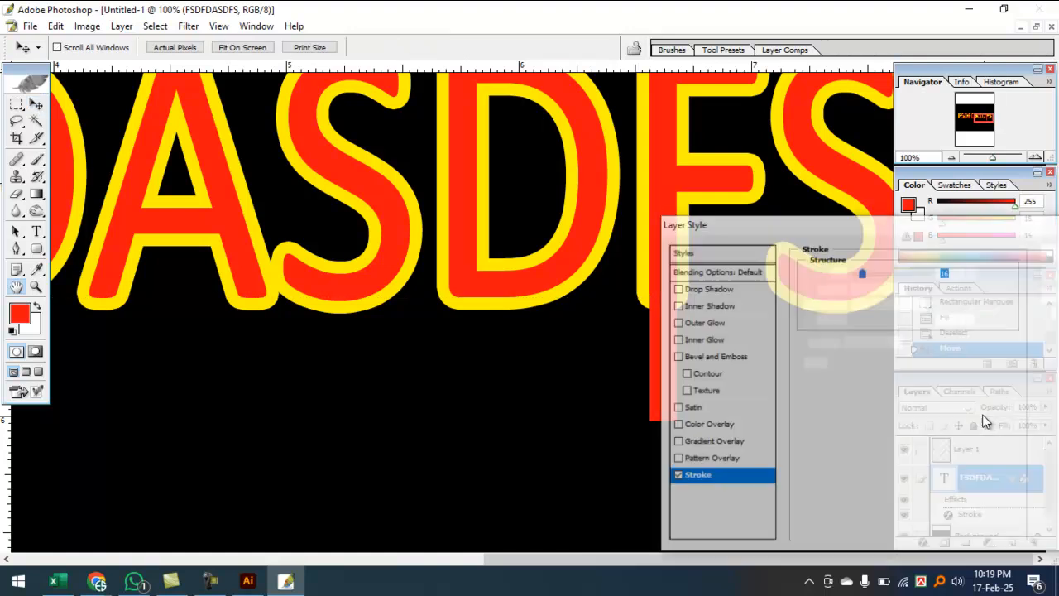
pyautogui.moveTo(865, 226); pyautogui.dragTo(808, 376)
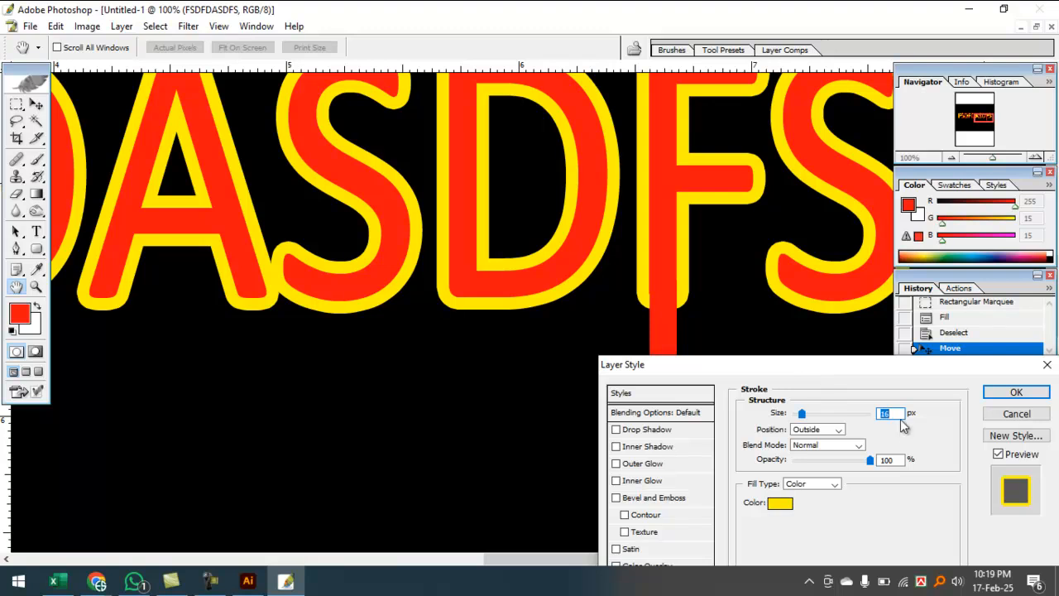
pyautogui.scroll(-7, 894, 416)
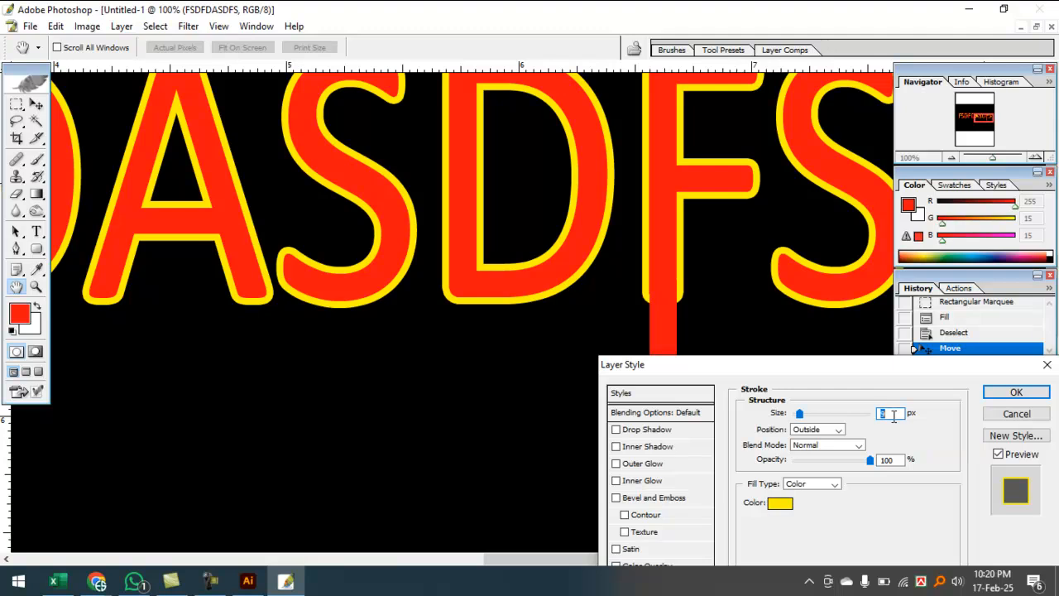
pyautogui.scroll(8, 894, 416)
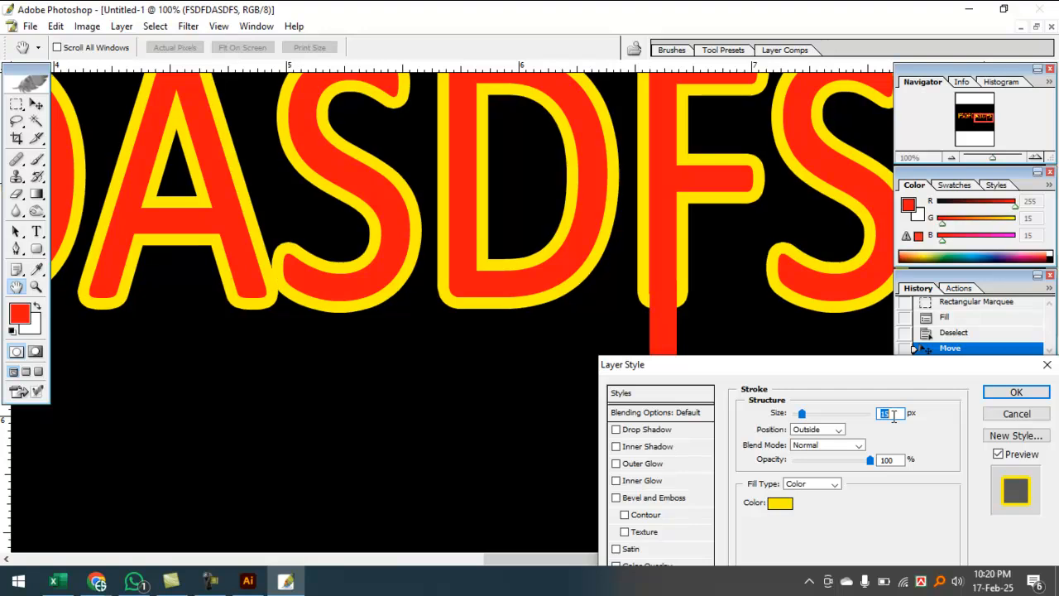
pyautogui.scroll(2, 894, 416)
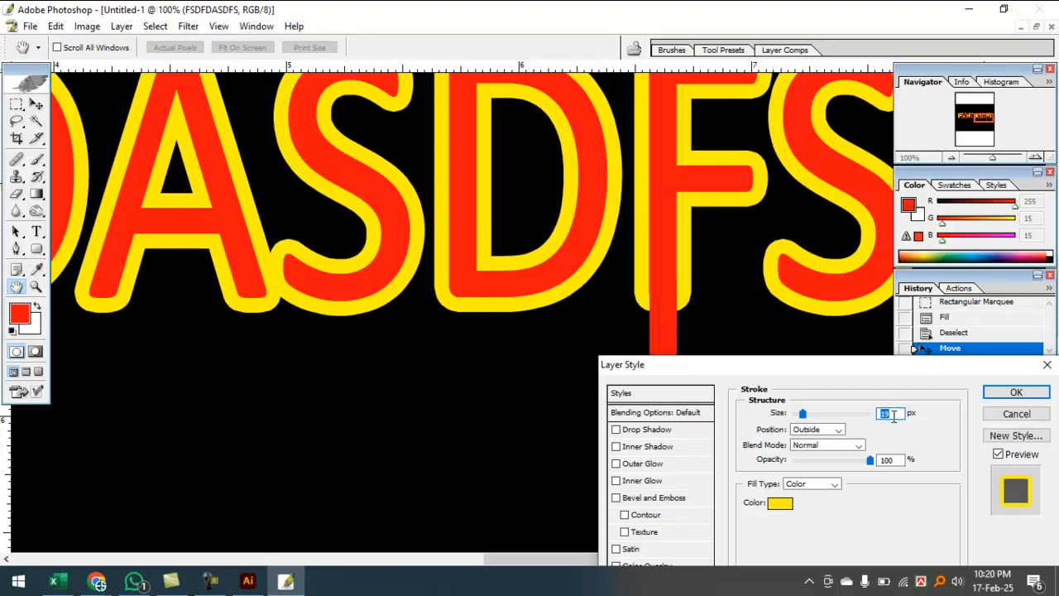
pyautogui.moveTo(832, 375); pyautogui.dragTo(856, 396)
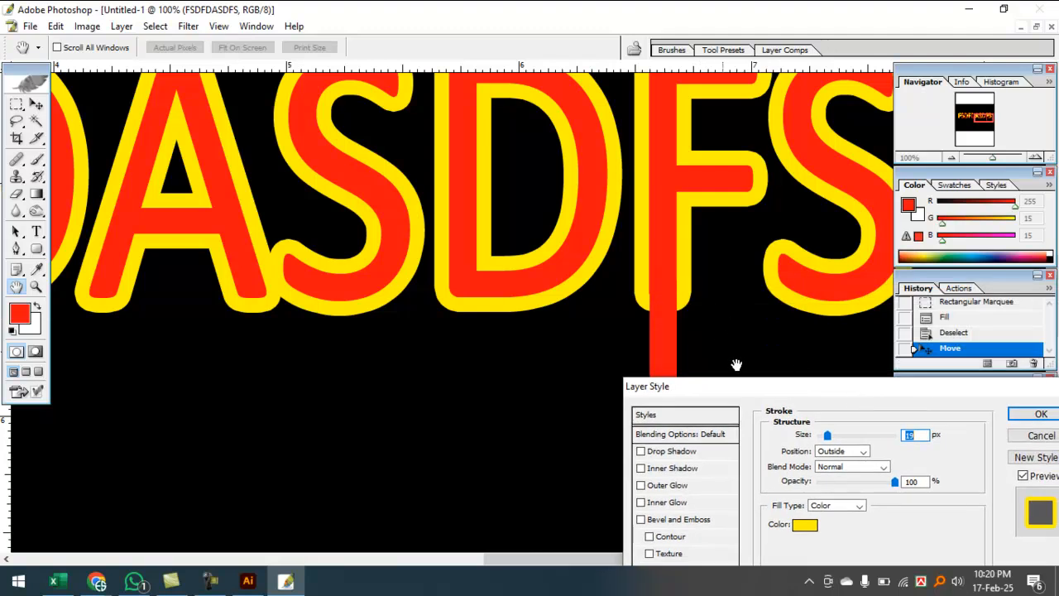
# Step: Set the stroke Position to Inside and reduce its size to about 5 px
pyautogui.click(853, 451)
pyautogui.click(850, 474)
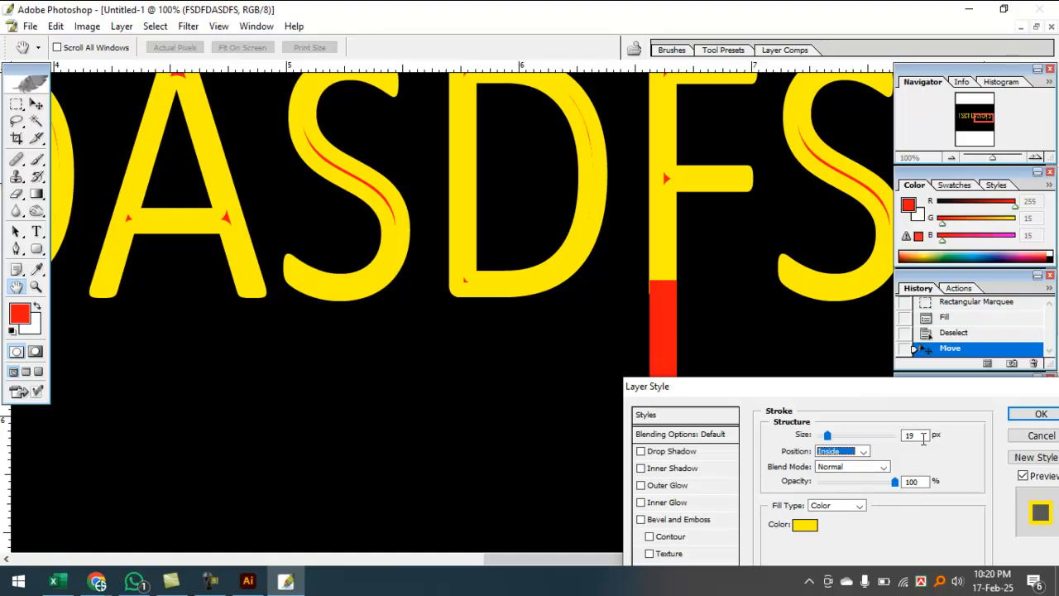
pyautogui.moveTo(924, 437); pyautogui.dragTo(892, 434)
pyautogui.press('Down')
pyautogui.press('Down')
pyautogui.press('Down')
pyautogui.press('Down')
pyautogui.press('Down')
pyautogui.press('Down')
pyautogui.press('Down')
pyautogui.press('Down')
pyautogui.press('Down')
pyautogui.press('Down')
pyautogui.press('Down')
pyautogui.press('Down')
pyautogui.press('Down')
pyautogui.press('Down')
pyautogui.press('Down')
pyautogui.press('Down')
pyautogui.press('Down')
pyautogui.press('Down')
pyautogui.press('Up')
pyautogui.press('Up')
pyautogui.press('Up')
pyautogui.press('Up')
pyautogui.press('Up')
pyautogui.press('Up')
pyautogui.press('Up')
pyautogui.press('Up')
pyautogui.press('Up')
pyautogui.press('Up')
pyautogui.press('Up')
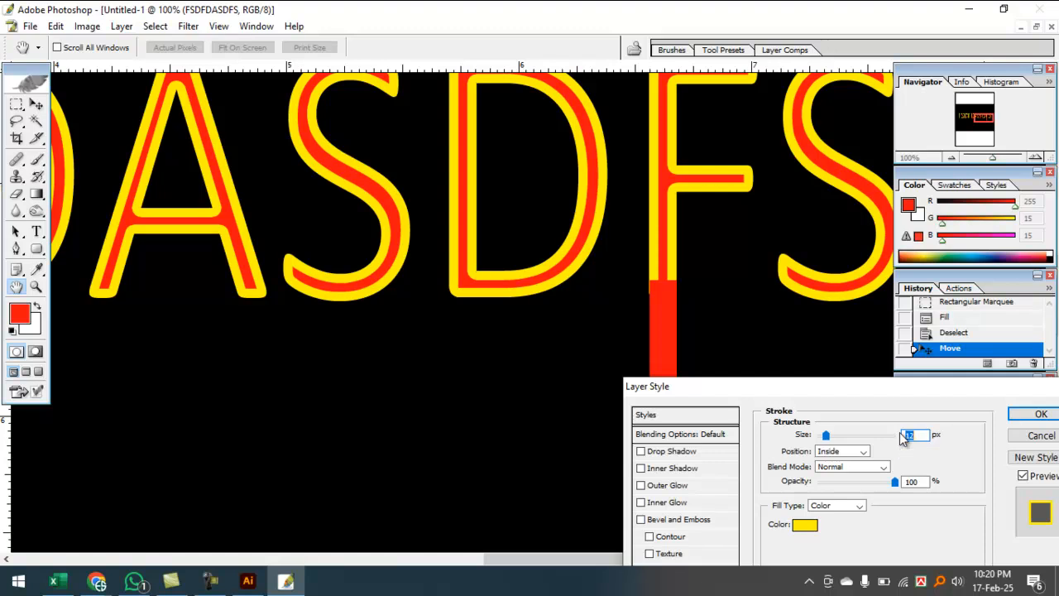
pyautogui.moveTo(876, 399); pyautogui.dragTo(722, 312)
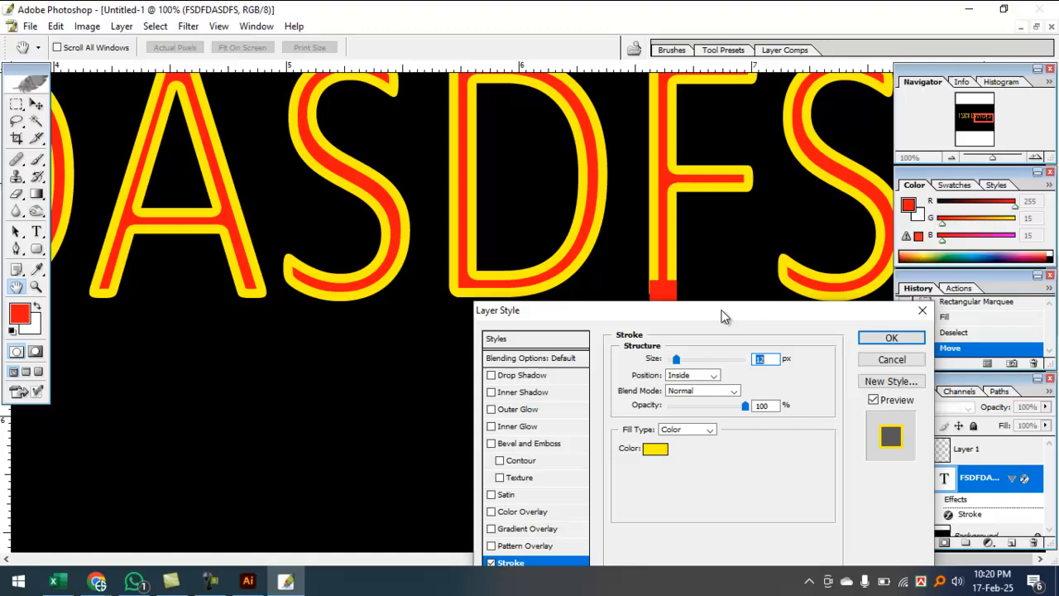
# Step: Try an Outside stroke at larger sizes, then cancel the Layer Style changes and zoom out to 50%
pyautogui.click(694, 376)
pyautogui.click(681, 386)
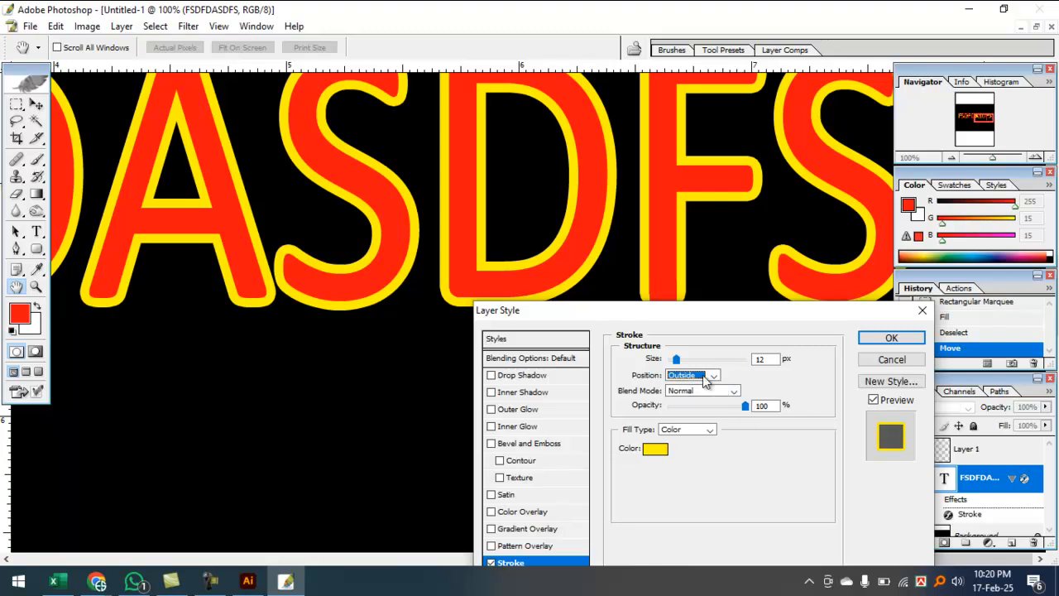
pyautogui.moveTo(770, 359); pyautogui.dragTo(755, 357)
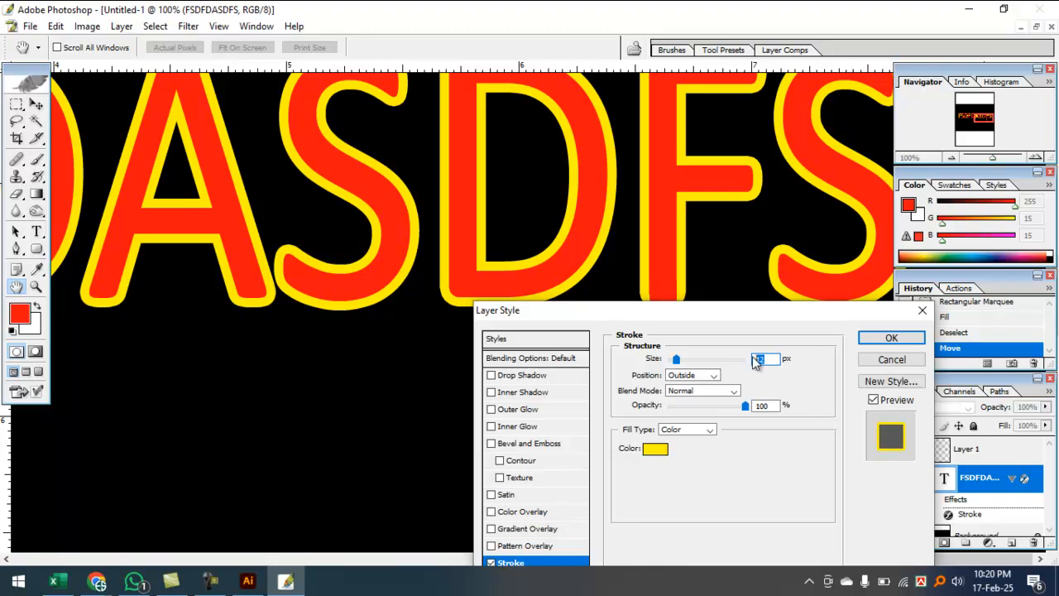
pyautogui.press('Up')
pyautogui.press('Up')
pyautogui.press('Up')
pyautogui.press('Up')
pyautogui.press('Up')
pyautogui.press('Up')
pyautogui.press('Up')
pyautogui.press('Up')
pyautogui.press('Up')
pyautogui.press('Up')
pyautogui.press('Up')
pyautogui.press('Up')
pyautogui.press('Up')
pyautogui.press('Up')
pyautogui.press('Up')
pyautogui.press('Up')
pyautogui.press('Up')
pyautogui.press('Up')
pyautogui.press('Up')
pyautogui.press('Up')
pyautogui.press('Up')
pyautogui.press('Up')
pyautogui.press('Up')
pyautogui.press('Up')
pyautogui.press('Up')
pyautogui.press('Up')
pyautogui.press('Up')
pyautogui.press('Up')
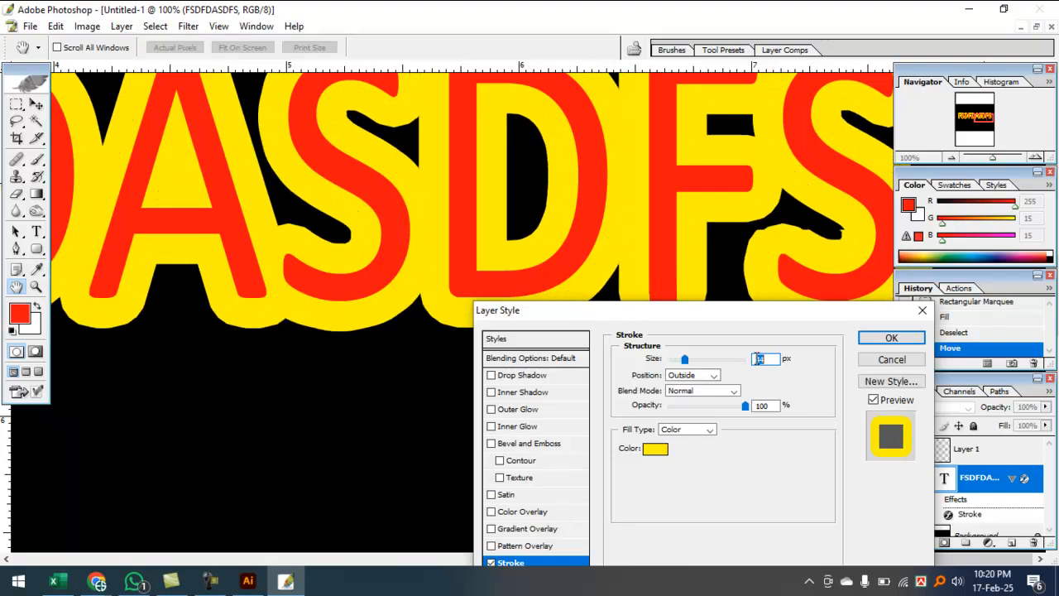
pyautogui.press('Up')
pyautogui.press('Up')
pyautogui.press('Up')
pyautogui.press('Up')
pyautogui.press('Up')
pyautogui.press('Up')
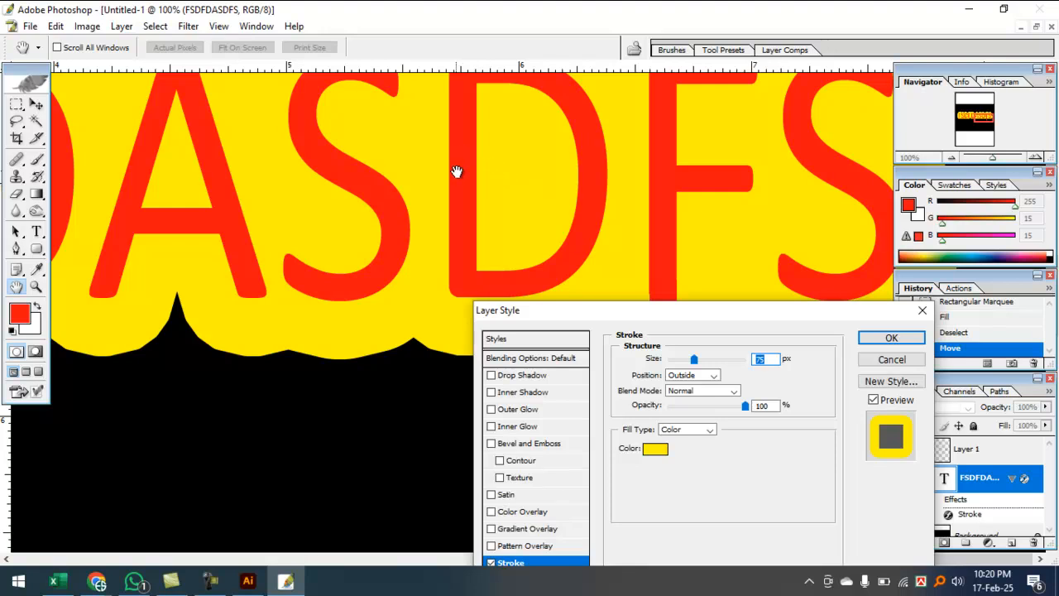
pyautogui.moveTo(682, 312)
pyautogui.mouseDown()
pyautogui.moveTo(614, 333)
pyautogui.moveTo(373, 263)
pyautogui.moveTo(558, 317)
pyautogui.moveTo(643, 259)
pyautogui.mouseUp()
pyautogui.moveTo(557, 303); pyautogui.dragTo(539, 310)
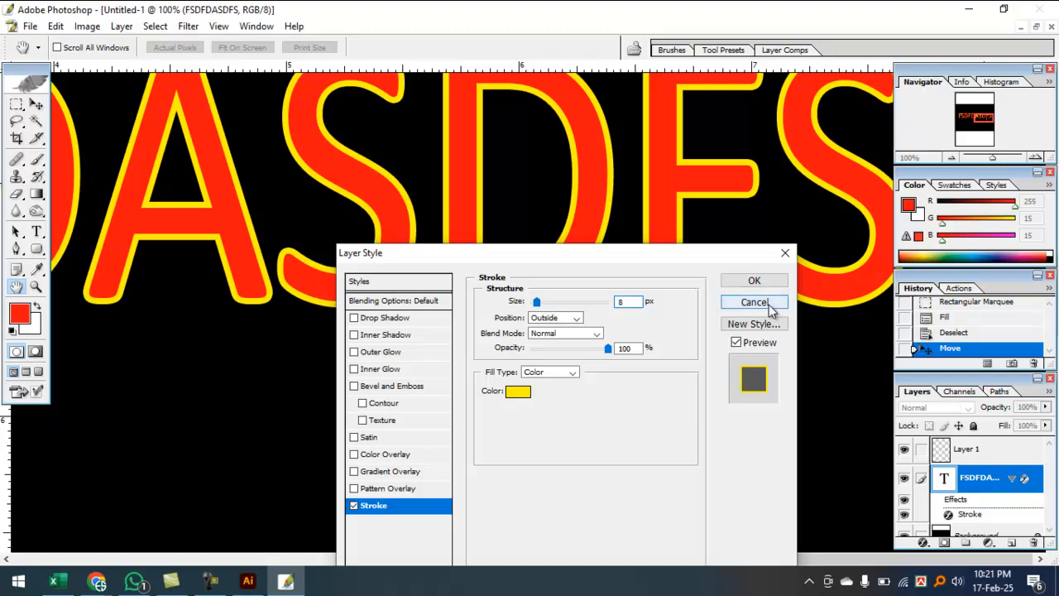
pyautogui.click(769, 303)
pyautogui.hotkey('ctrl', '-')
pyautogui.hotkey('ctrl', '-')
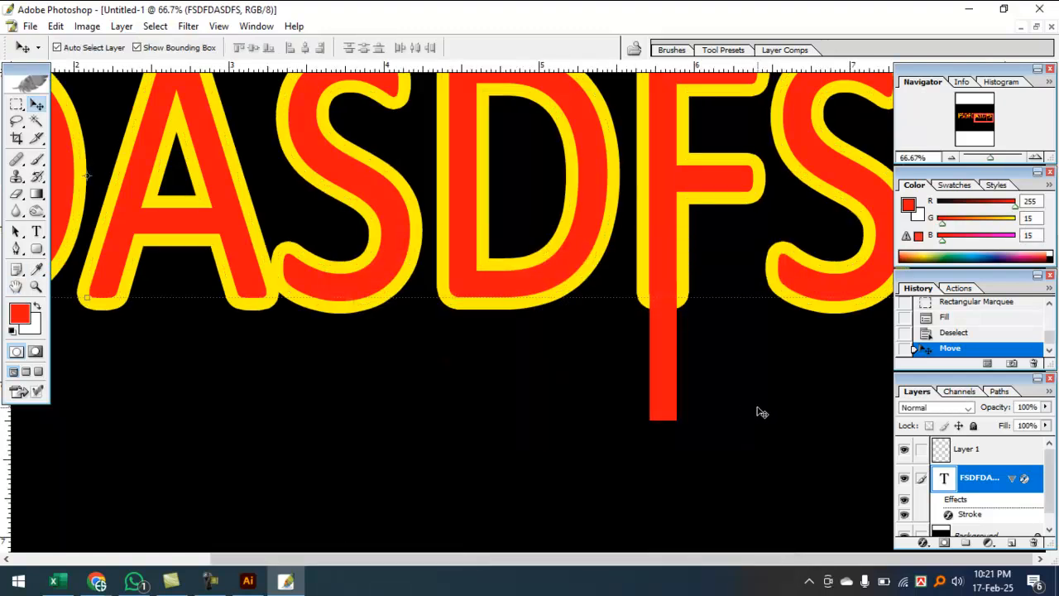
# Step: Select the Background layer and quit Photoshop with Ctrl+Q
pyautogui.click(211, 581)
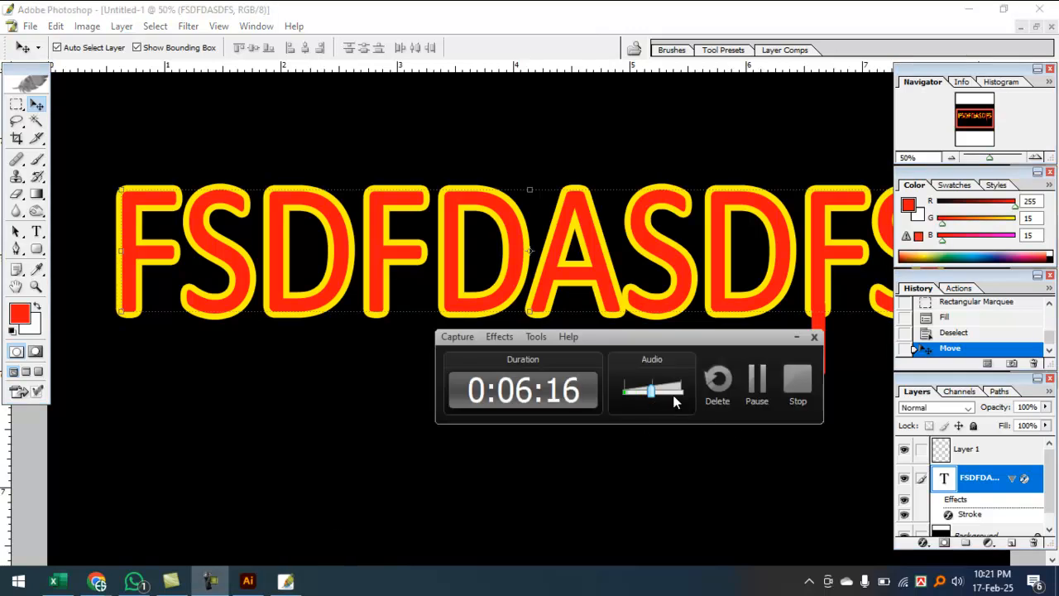
pyautogui.moveTo(656, 392); pyautogui.dragTo(785, 344)
pyautogui.click(795, 338)
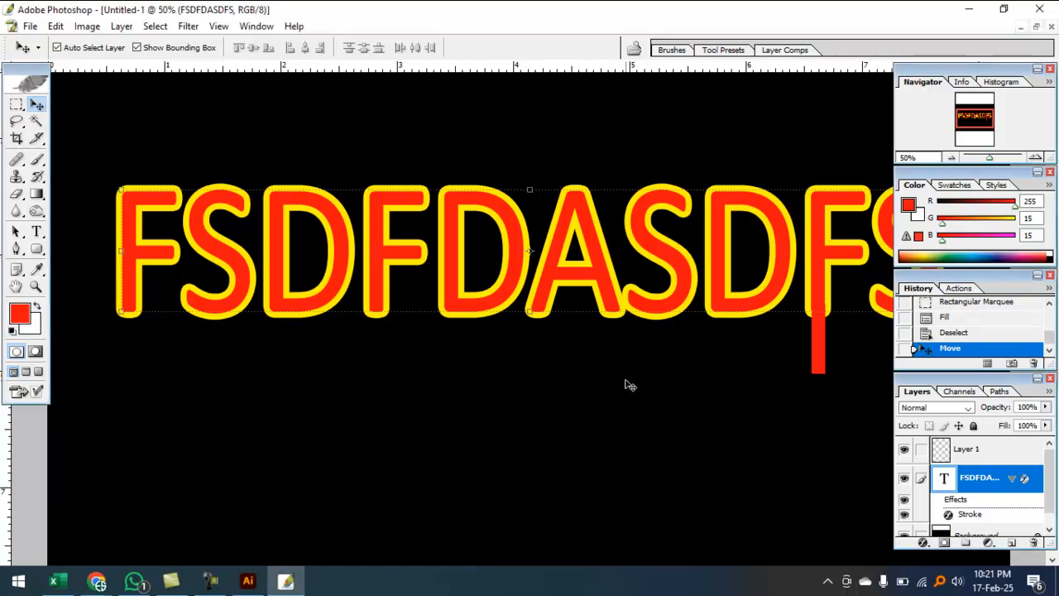
pyautogui.click(583, 397)
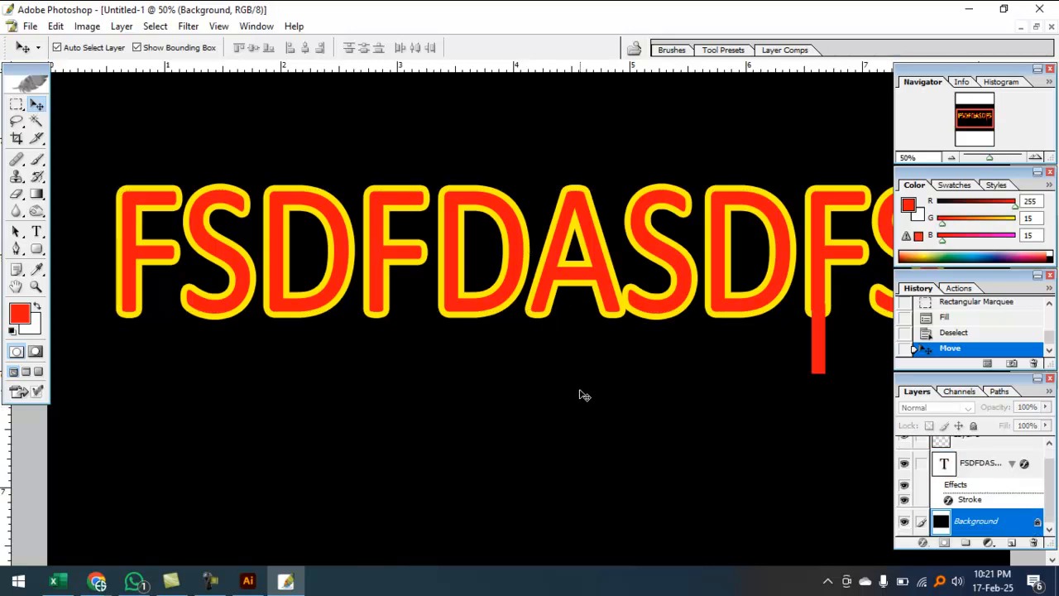
pyautogui.hotkey('ctrl', 'q')
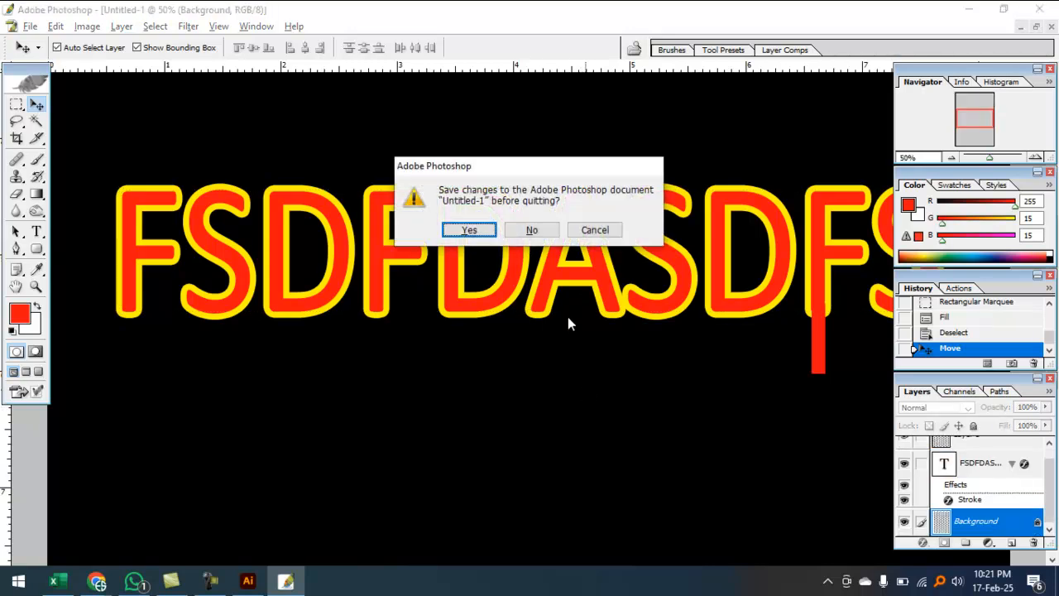
# Step: Close Photoshop without saving Untitled-1 and return to the Illustrator artboard
pyautogui.click(531, 230)
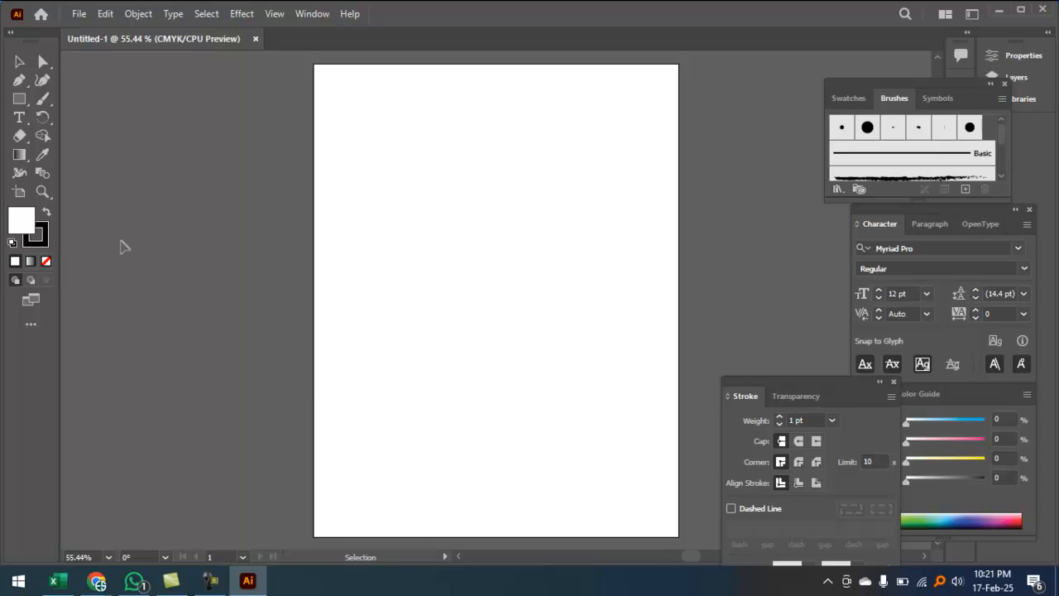
pyautogui.click(403, 182)
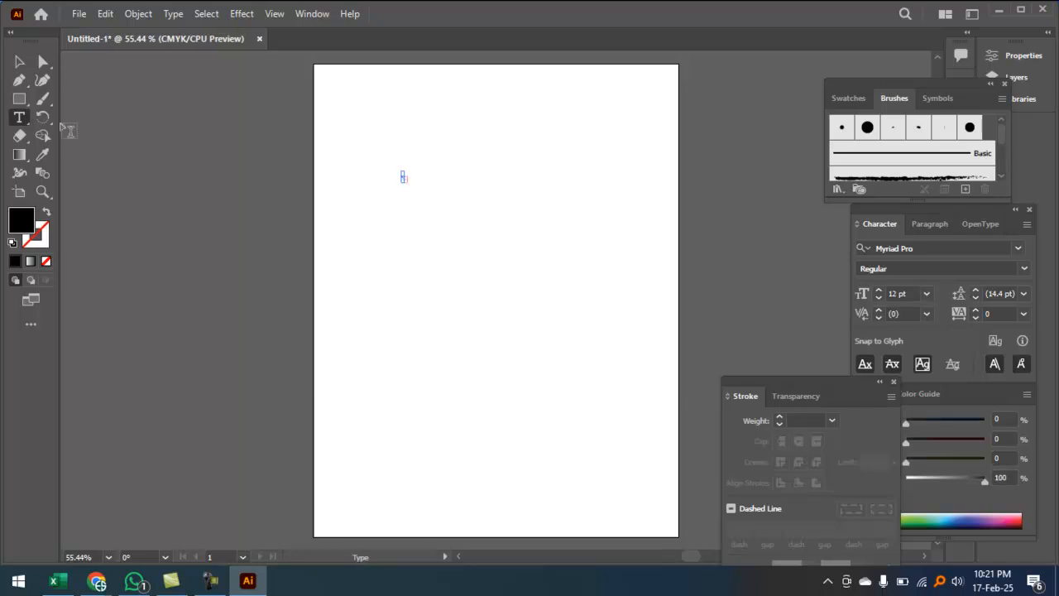
pyautogui.press('Escape')
pyautogui.moveTo(412, 186); pyautogui.dragTo(511, 283)
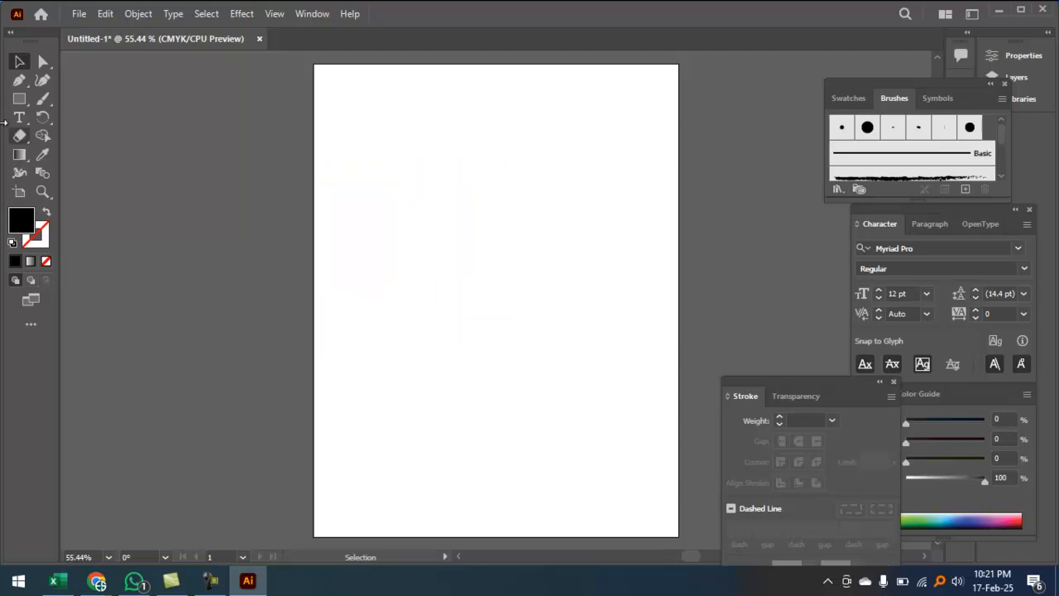
# Step: Type the test text 'SDDFGDE' near the artboard's top-left and select all of it
pyautogui.click(19, 117)
pyautogui.click(392, 194)
pyautogui.write('SDDFGDEFGG')
pyautogui.hotkey('ctrl', 'a')
# Step: Replace the test text with BANGLADESH and scale it to about 103.8 pt across the page
pyautogui.write('BAN')
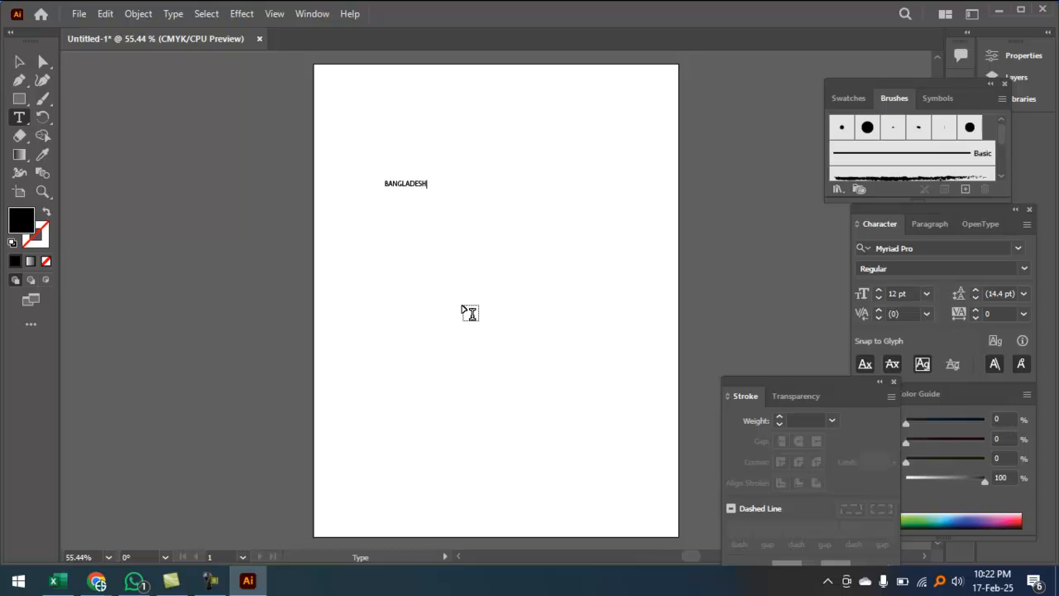
pyautogui.click(19, 61)
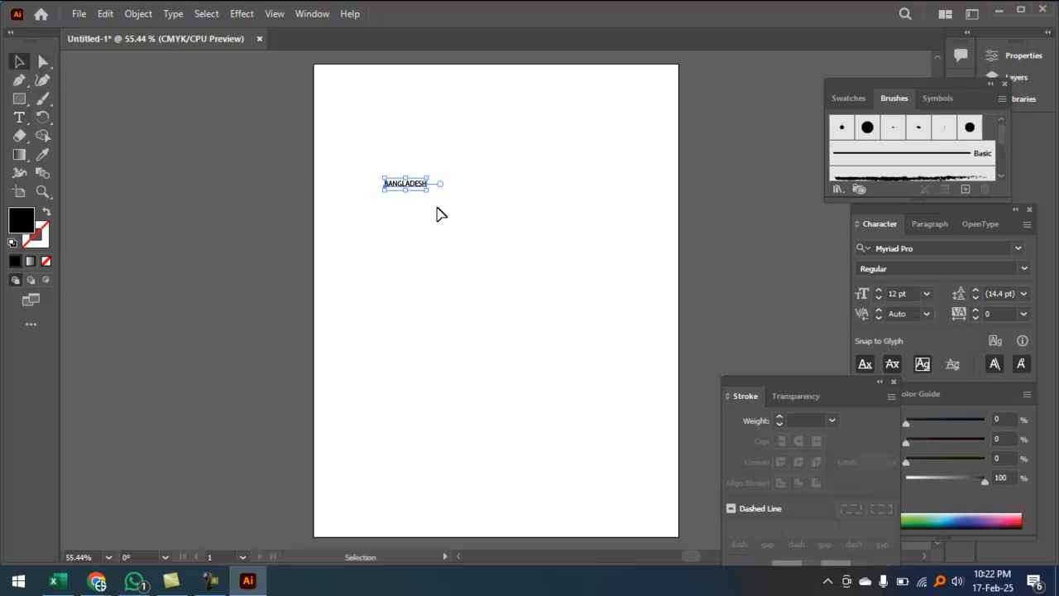
pyautogui.moveTo(428, 194); pyautogui.dragTo(680, 248)
pyautogui.moveTo(541, 230)
pyautogui.mouseDown()
pyautogui.moveTo(500, 237)
pyautogui.moveTo(523, 238)
pyautogui.mouseUp()
pyautogui.moveTo(627, 256); pyautogui.dragTo(652, 248)
pyautogui.doubleClick(558, 234)
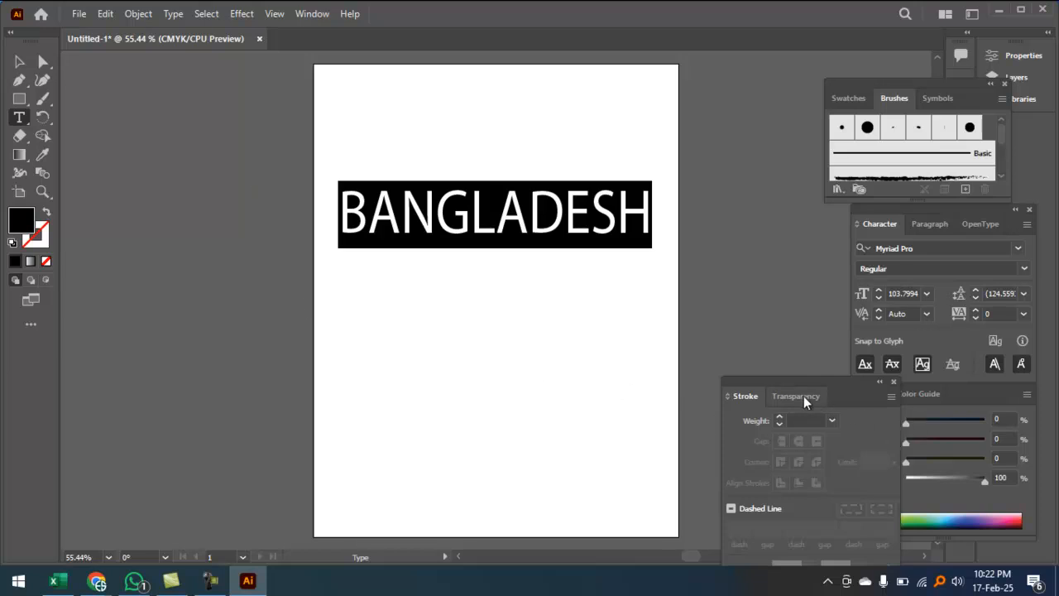
# Step: In the Character panel, change the BANGLADESH font from Myriad Pro to Berlin Sans FB Demi Bold
pyautogui.hotkey('ctrl', 't')
pyautogui.hotkey('ctrl', 't')
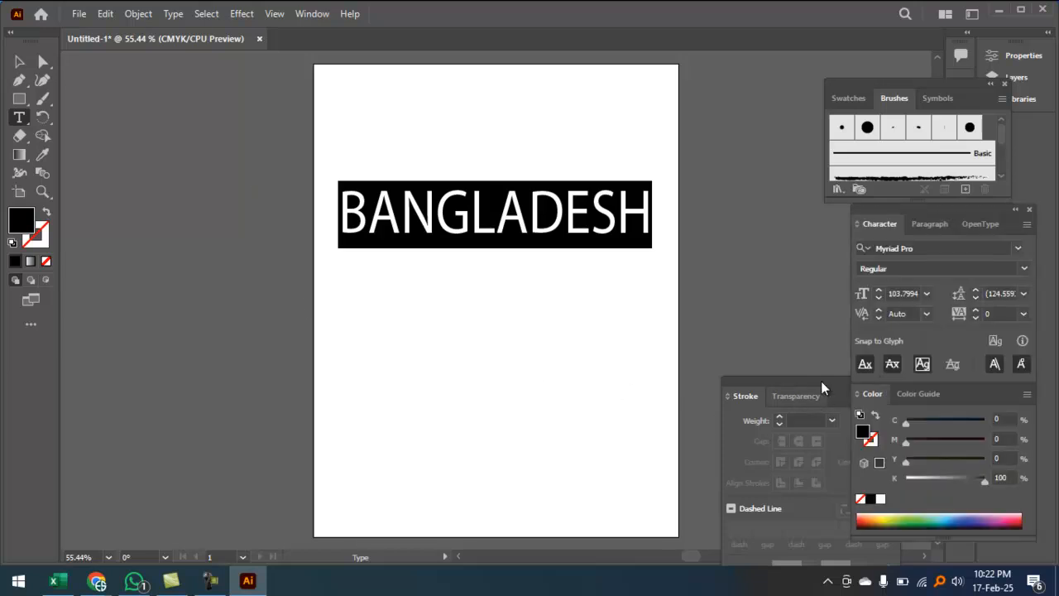
pyautogui.click(942, 251)
pyautogui.click(1018, 249)
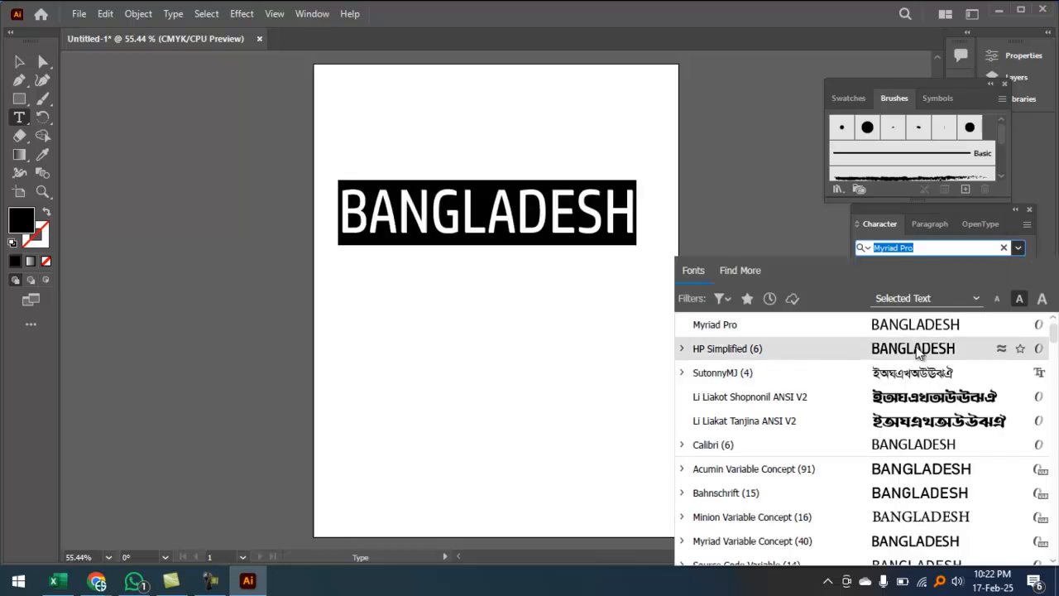
pyautogui.scroll(-6, 910, 413)
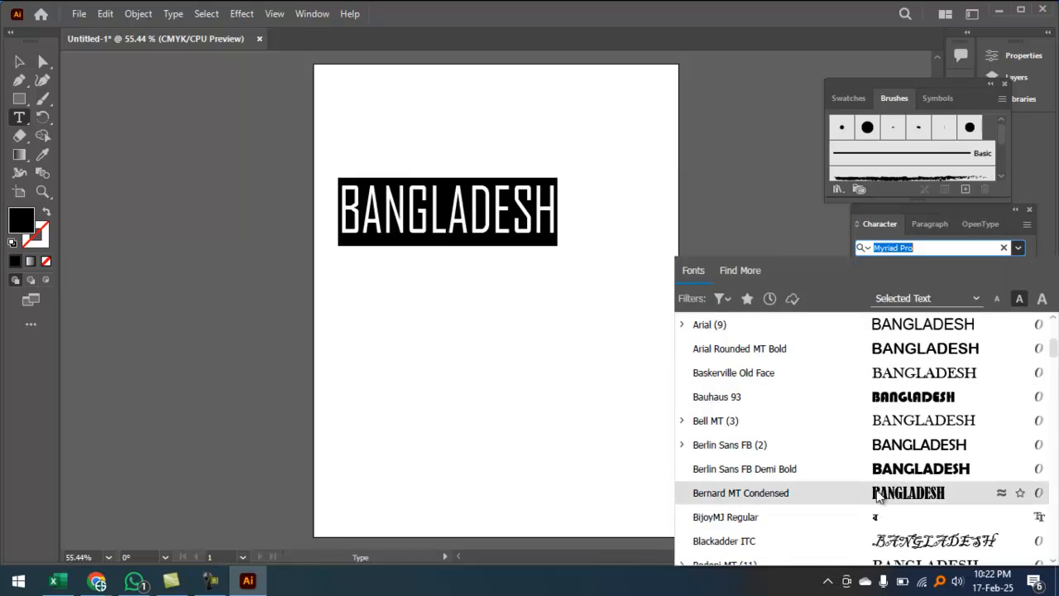
pyautogui.click(882, 468)
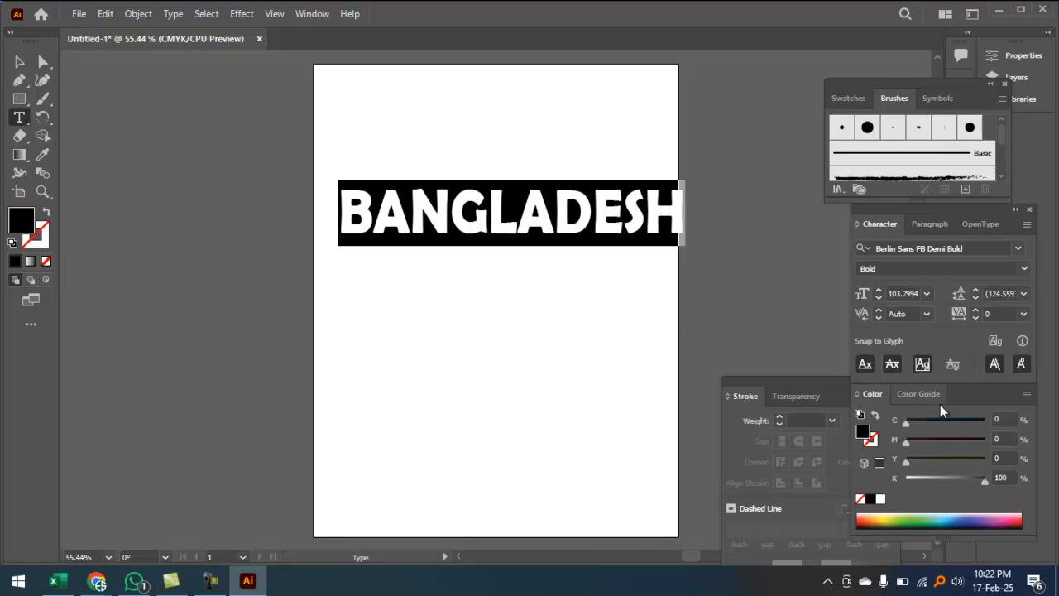
# Step: Nudge BANGLADESH slightly left and drag a duplicate copy below the original
pyautogui.click(19, 62)
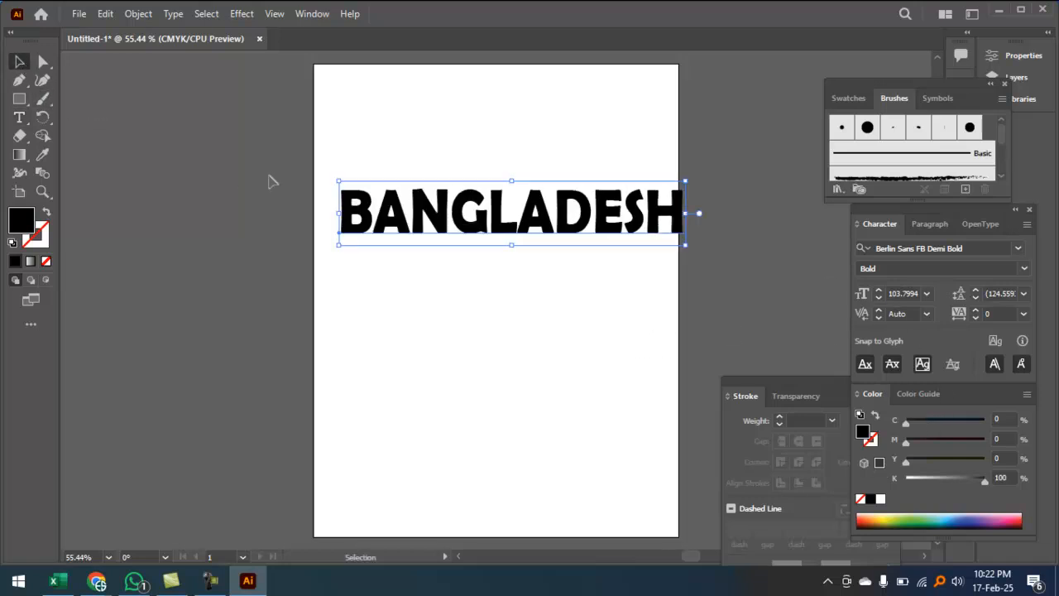
pyautogui.moveTo(406, 197); pyautogui.dragTo(399, 197)
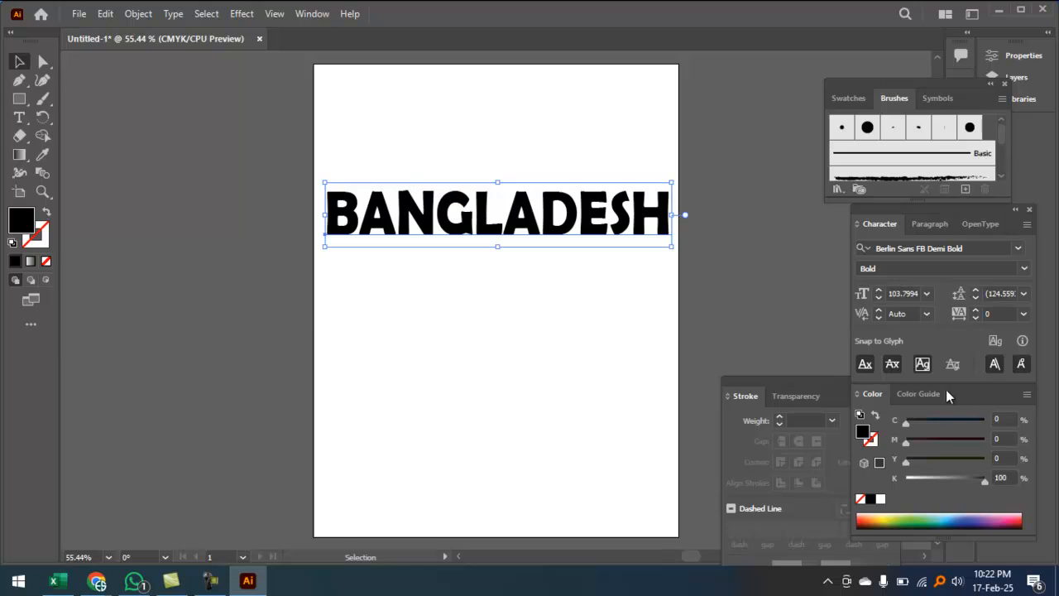
pyautogui.press('ctrl')
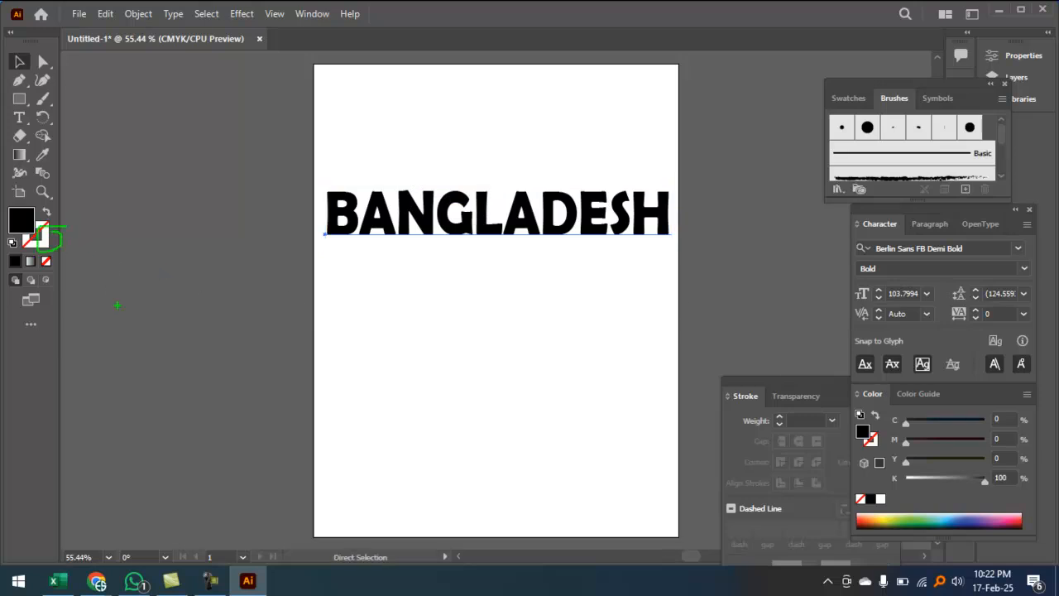
pyautogui.click(41, 240)
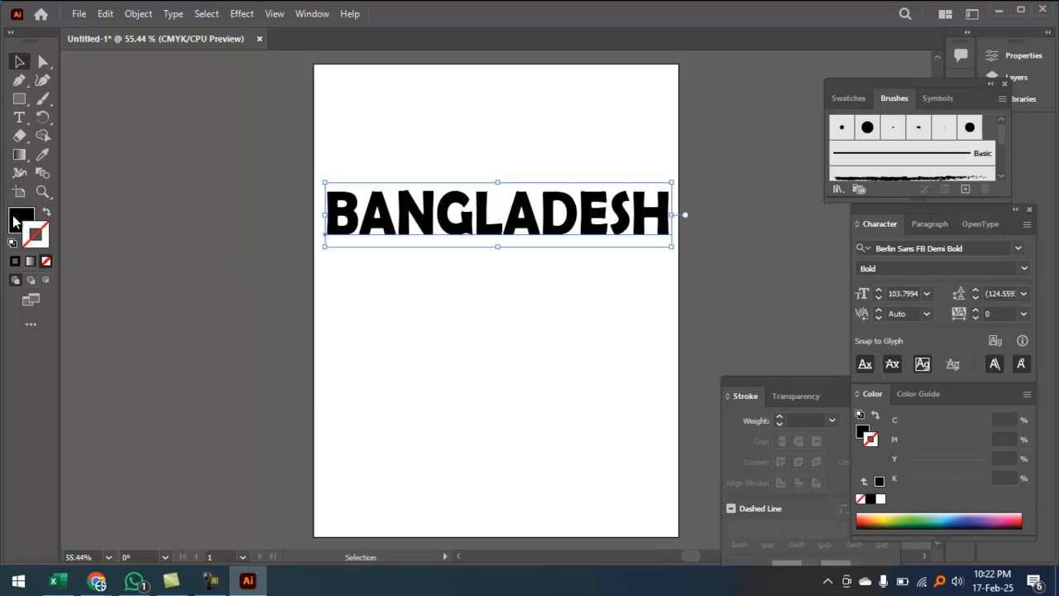
pyautogui.click(22, 222)
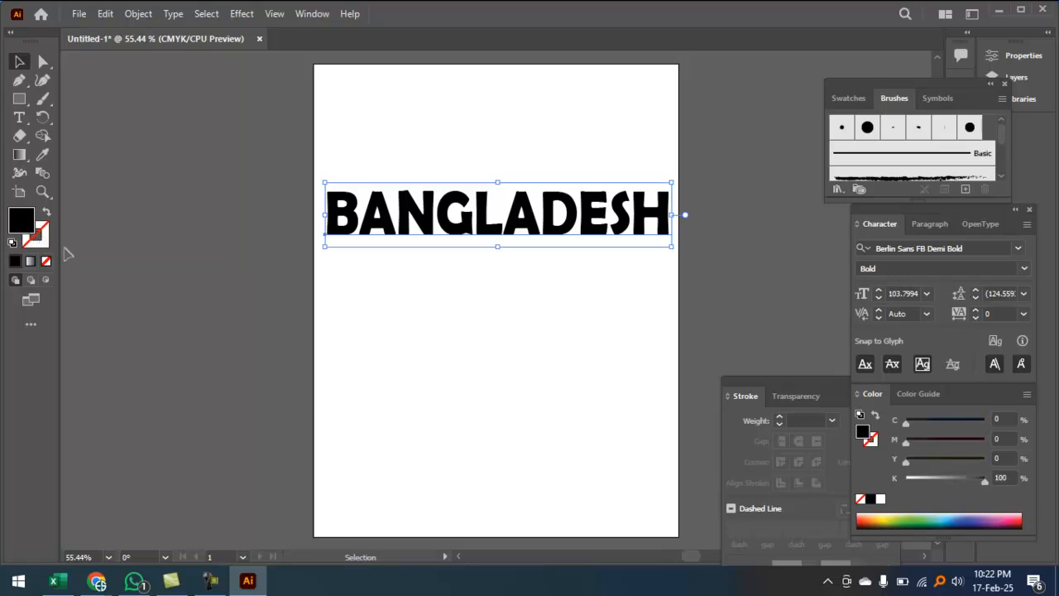
pyautogui.click(43, 243)
pyautogui.click(30, 219)
pyautogui.press('Tab')
pyautogui.press('Tab')
pyautogui.moveTo(329, 213); pyautogui.dragTo(331, 325)
pyautogui.click(354, 229)
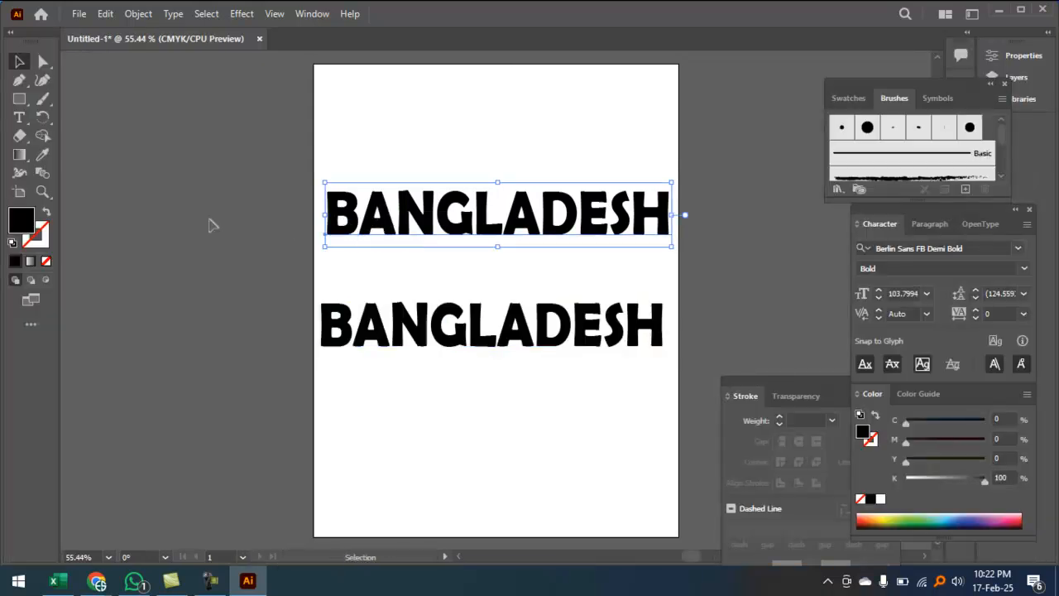
# Step: Fill the upper BANGLADESH text with bright red
pyautogui.doubleClick(39, 222)
pyautogui.moveTo(497, 227); pyautogui.dragTo(564, 175)
pyautogui.click(693, 194)
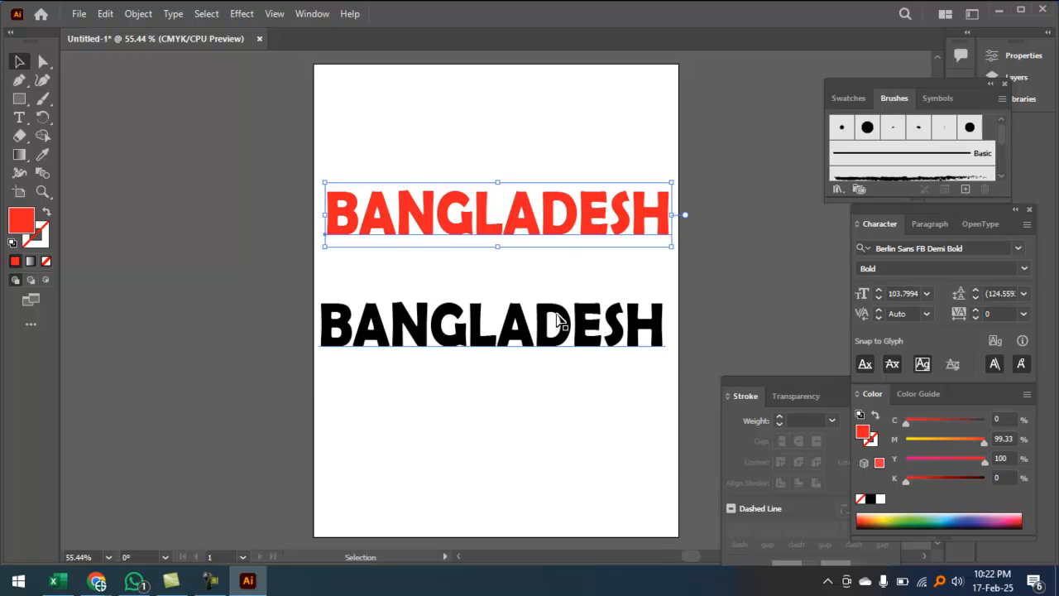
pyautogui.click(515, 408)
# Step: Select both texts and close the document without saving
pyautogui.moveTo(522, 431); pyautogui.dragTo(525, 180)
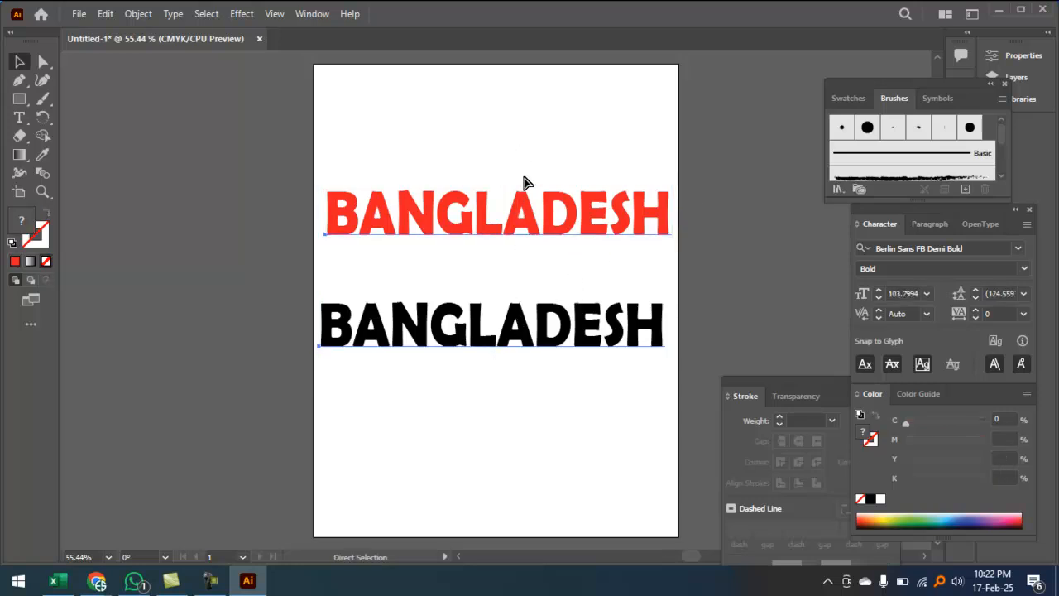
pyautogui.hotkey('ctrl', 'w')
pyautogui.press('n')
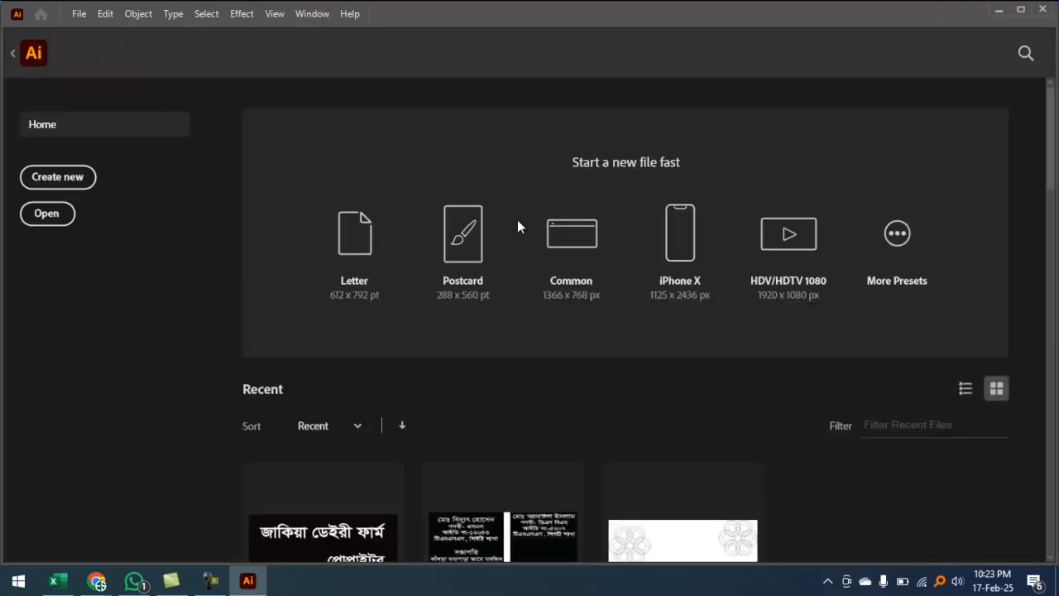
# Step: Create a new Letter-size document in RGB Color mode
pyautogui.scroll(-2, 529, 282)
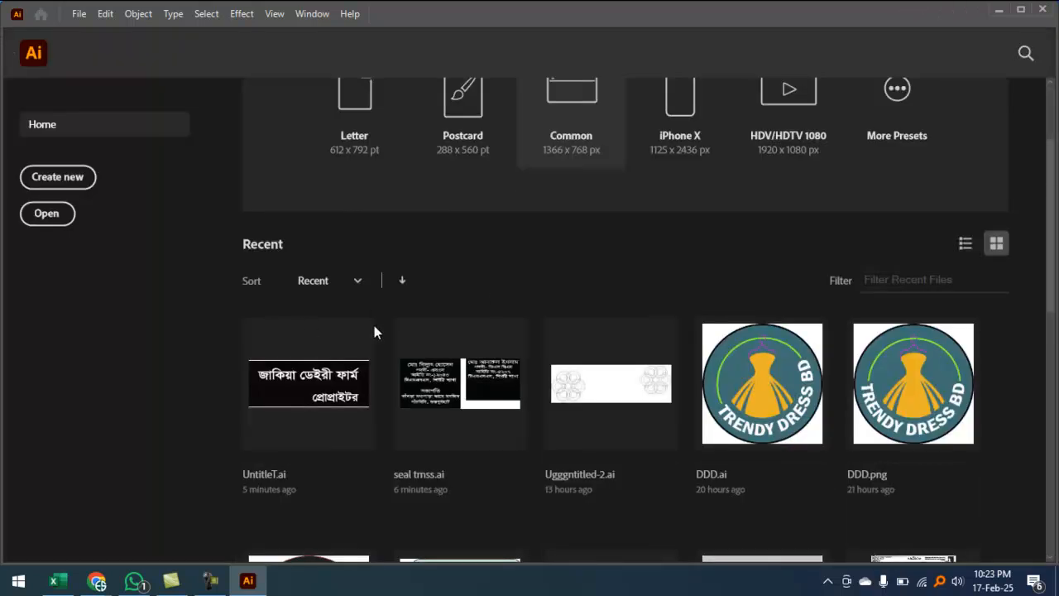
pyautogui.scroll(2, 311, 331)
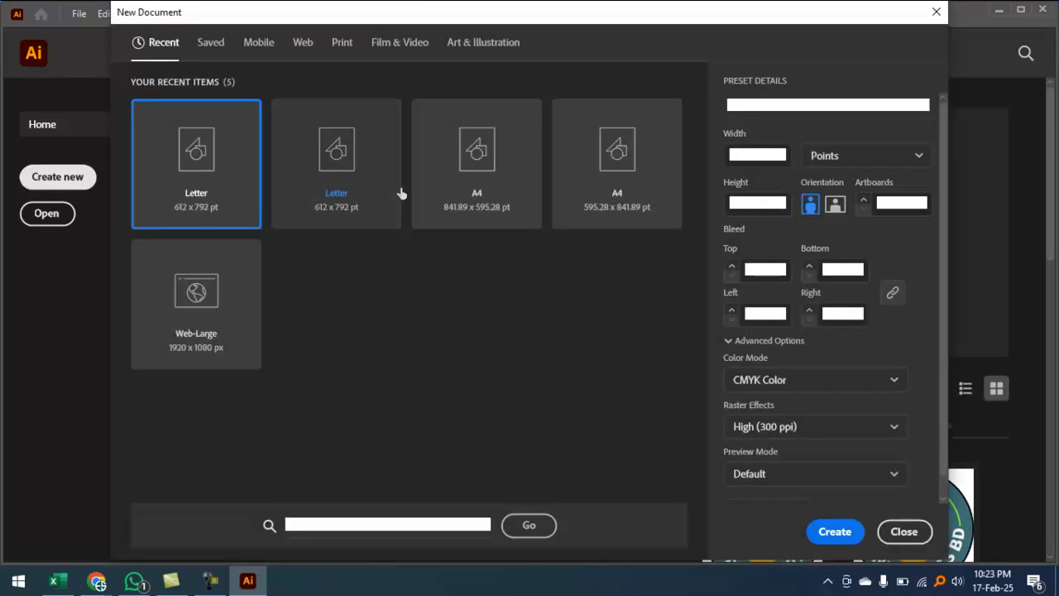
pyautogui.click(766, 381)
pyautogui.click(770, 414)
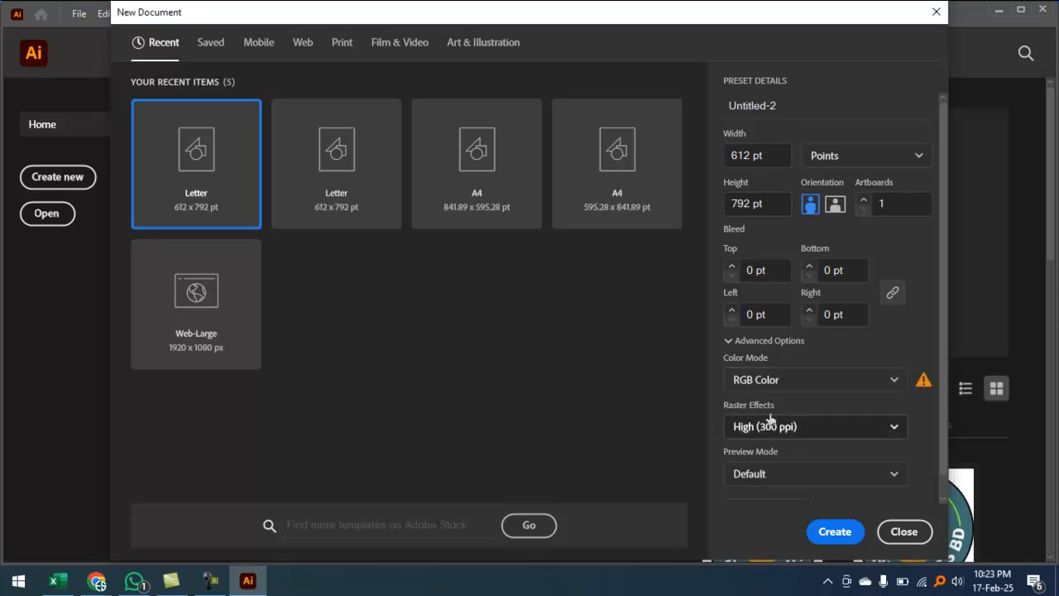
pyautogui.click(833, 534)
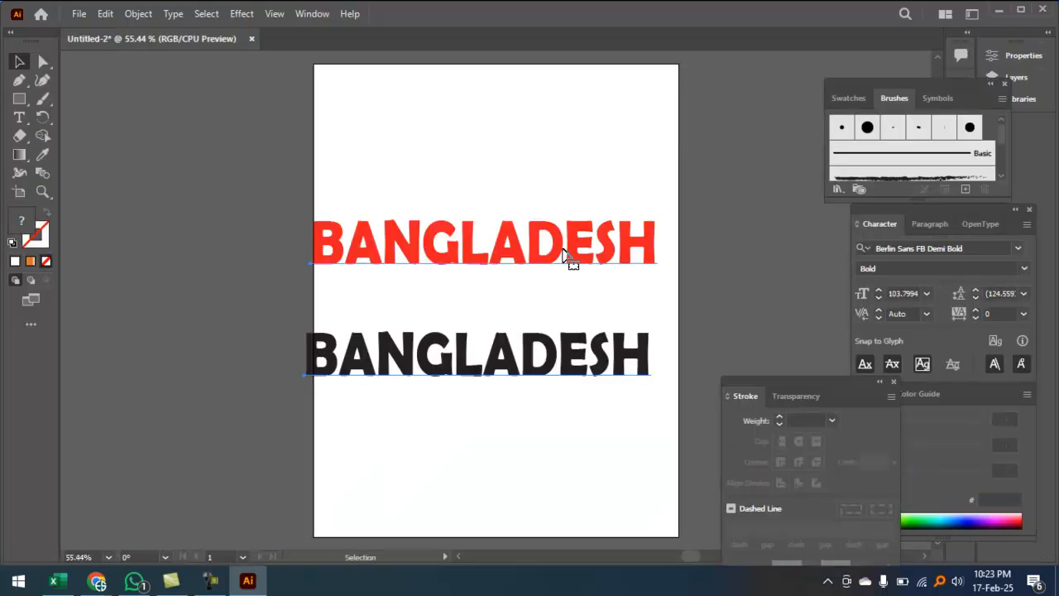
# Step: Paste both BANGLADESH texts and dismiss the extra New Document dialog
pyautogui.hotkey('ctrl', '+')
pyautogui.hotkey('ctrl', 'n')
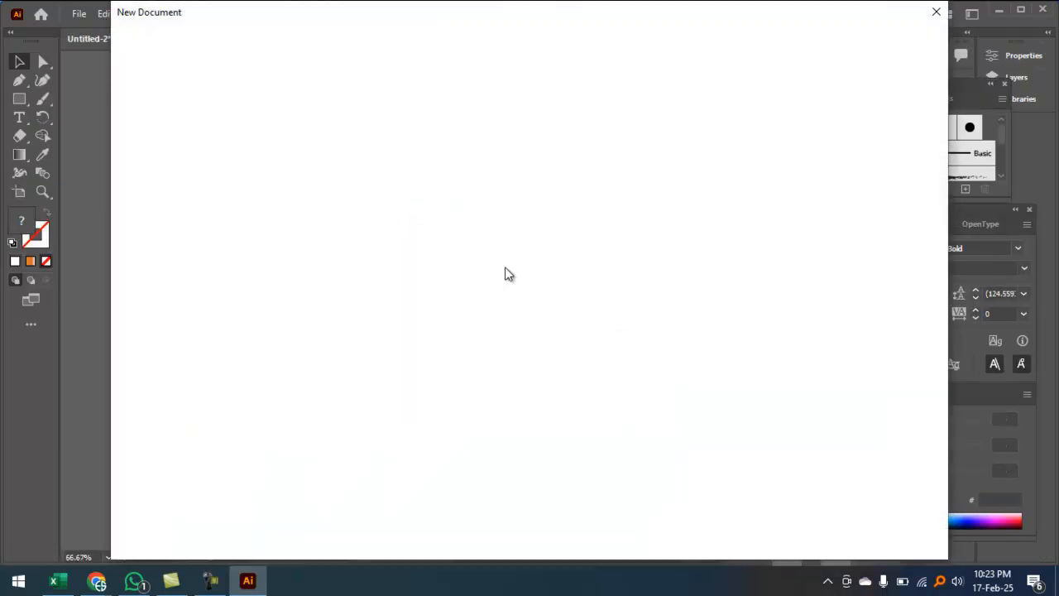
pyautogui.click(902, 531)
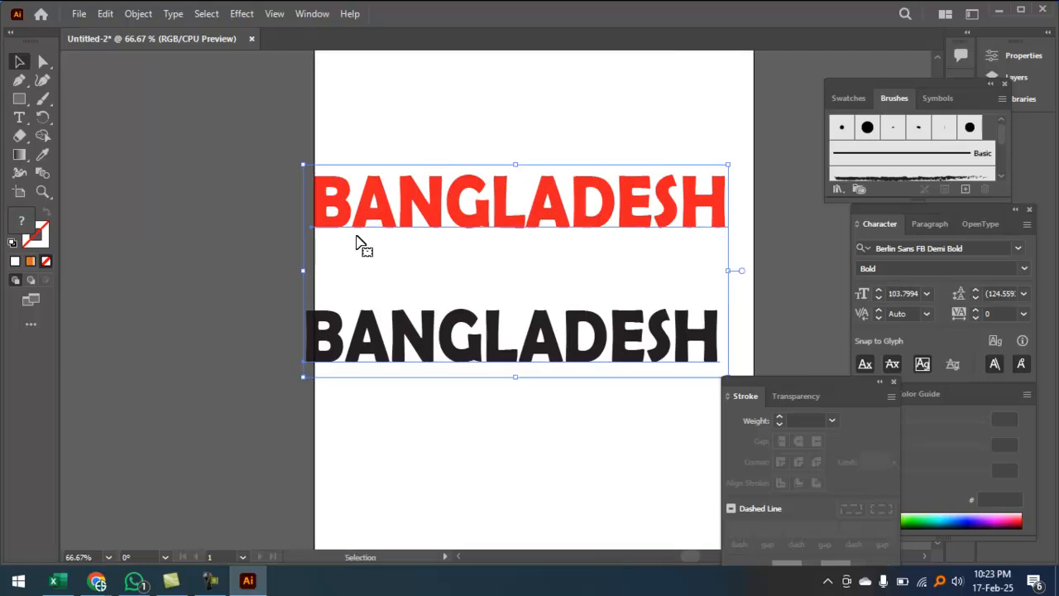
# Step: Nudge the red and black BANGLADESH texts to the right
pyautogui.click(394, 130)
pyautogui.moveTo(394, 217)
pyautogui.mouseDown()
pyautogui.moveTo(409, 259)
pyautogui.moveTo(407, 216)
pyautogui.mouseUp()
pyautogui.moveTo(425, 348); pyautogui.dragTo(455, 325)
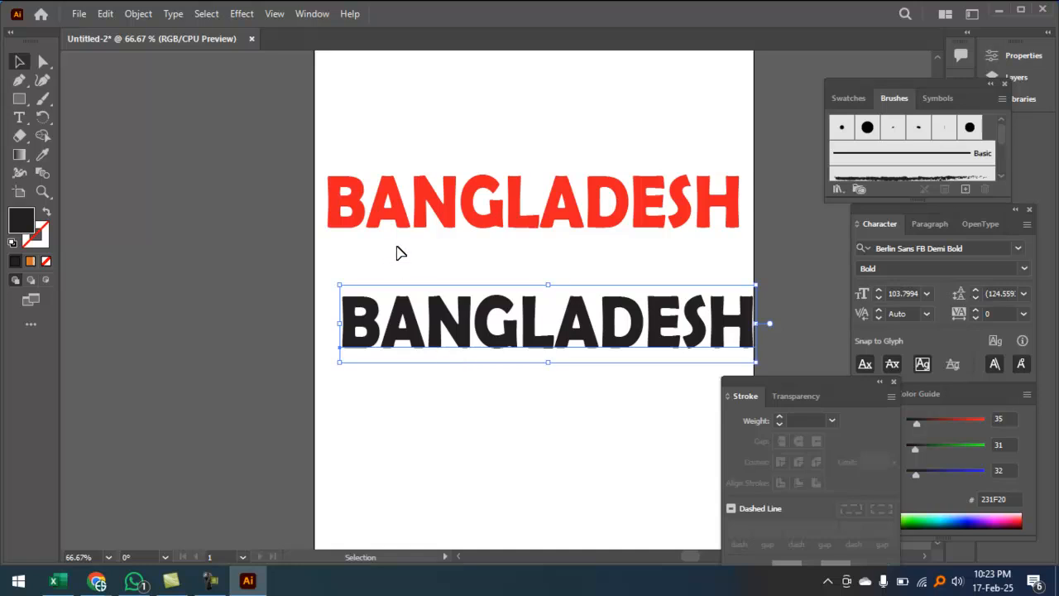
pyautogui.hotkey('ctrl', '1')
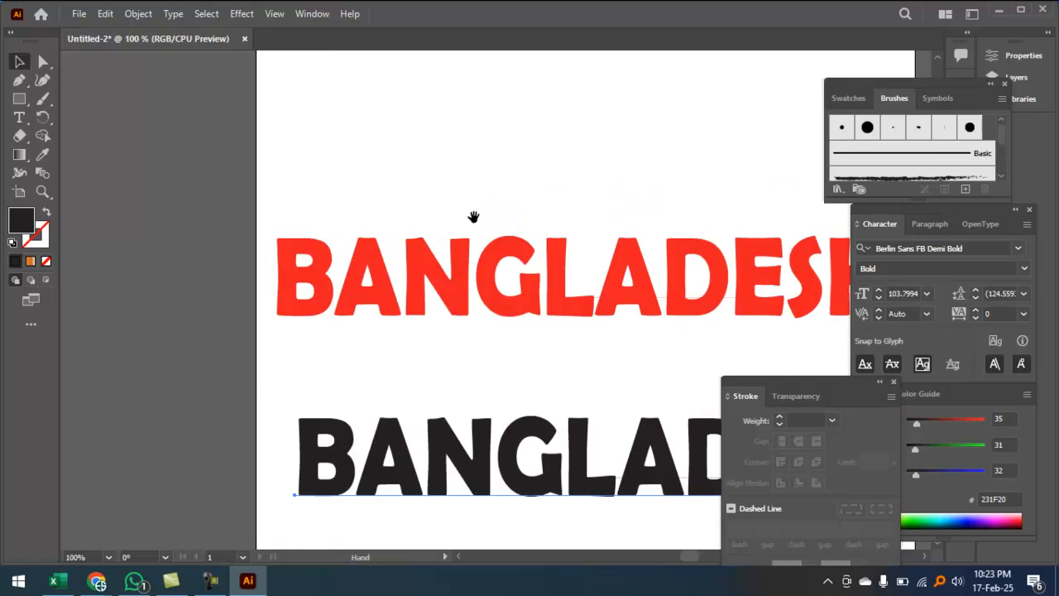
# Step: Give the red BANGLADESH a dark green (008400) stroke
pyautogui.click(484, 281)
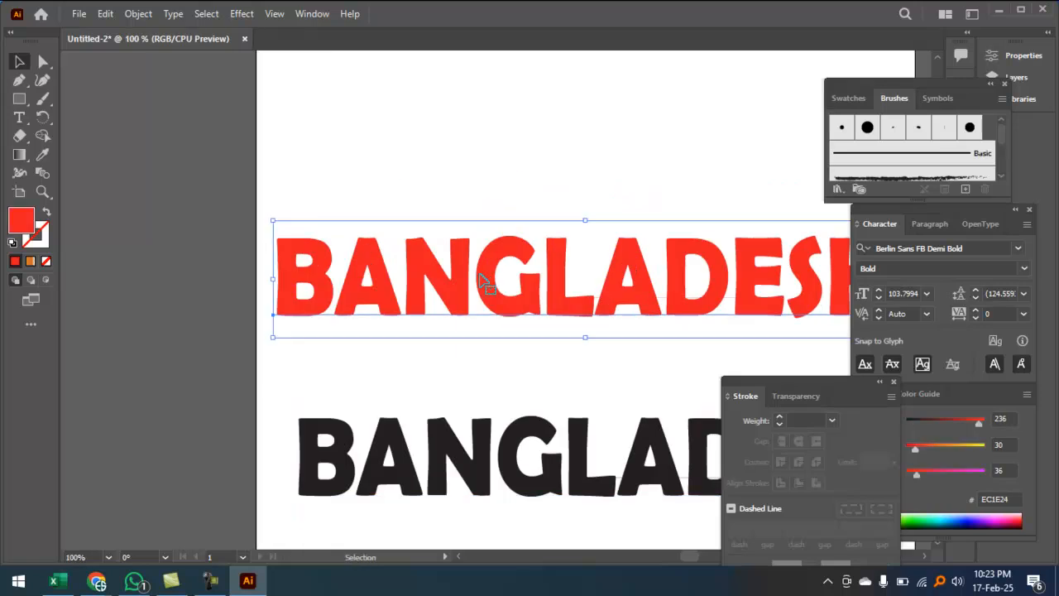
pyautogui.doubleClick(43, 239)
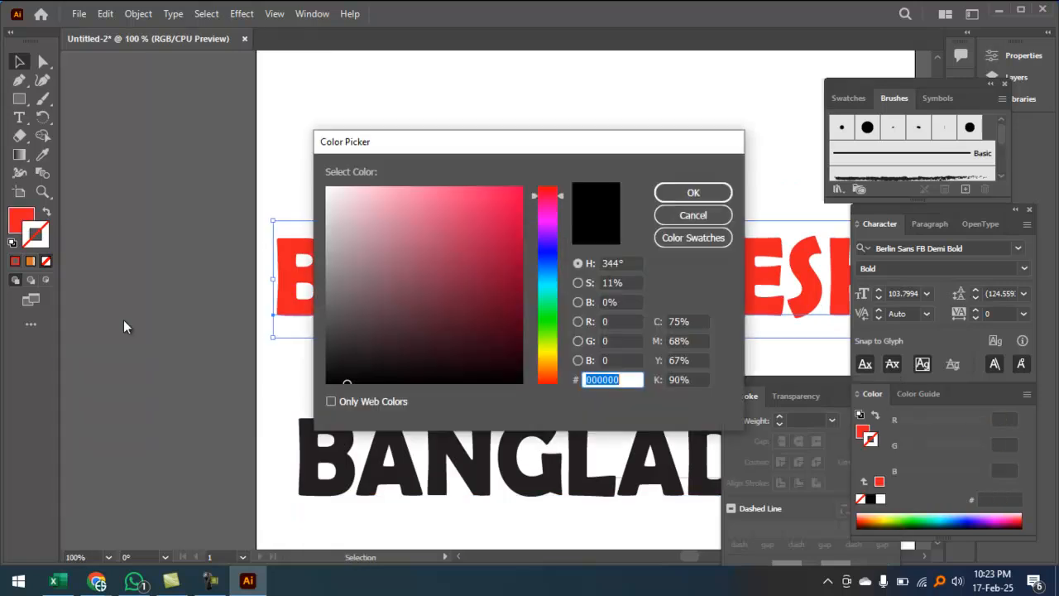
pyautogui.click(547, 248)
pyautogui.click(547, 319)
pyautogui.click(502, 238)
pyautogui.click(522, 281)
pyautogui.click(693, 192)
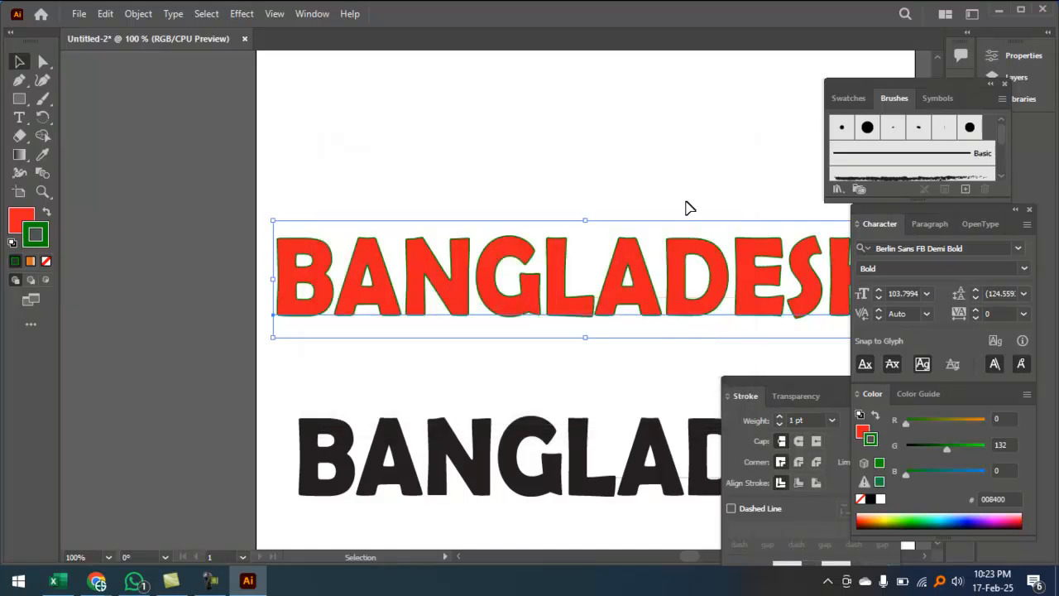
# Step: Set the green stroke weight to 7 pt and move the black copy up beneath it
pyautogui.scroll(3, 605, 307)
pyautogui.moveTo(605, 307); pyautogui.dragTo(459, 296)
pyautogui.press('space')
pyautogui.click(779, 417)
pyautogui.click(780, 417)
pyautogui.click(780, 417)
pyautogui.click(779, 417)
pyautogui.click(779, 417)
pyautogui.click(779, 417)
pyautogui.click(779, 417)
pyautogui.click(779, 417)
pyautogui.click(779, 417)
pyautogui.click(779, 417)
pyautogui.click(779, 417)
pyautogui.hotkey('ctrl', '1')
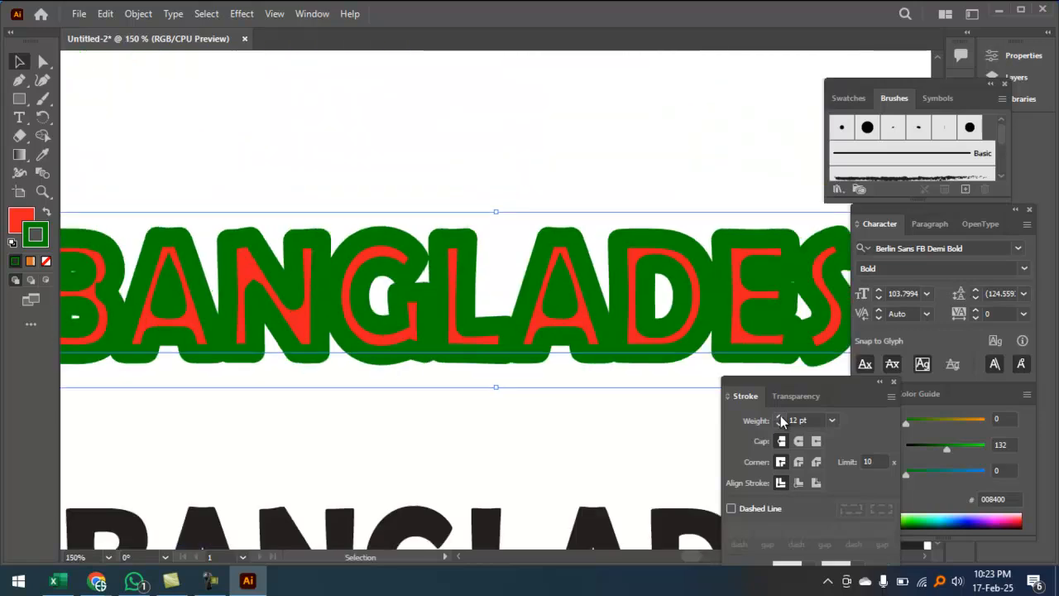
pyautogui.click(780, 424)
pyautogui.click(779, 424)
pyautogui.click(780, 423)
pyautogui.click(779, 424)
pyautogui.click(780, 424)
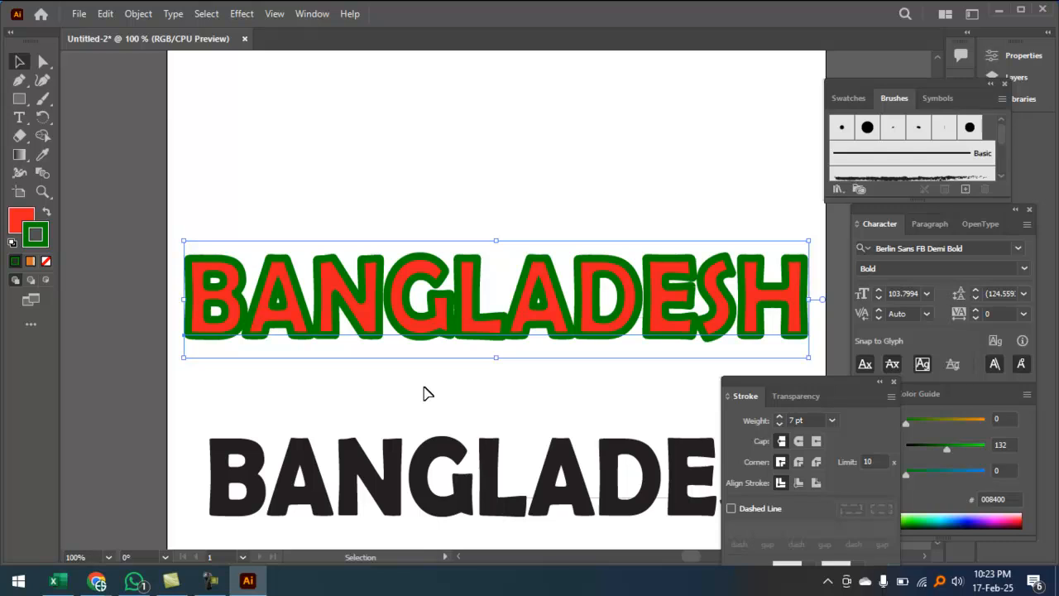
pyautogui.moveTo(308, 480); pyautogui.dragTo(310, 427)
pyautogui.hotkey('ctrl', '=')
pyautogui.hotkey('ctrl', '=')
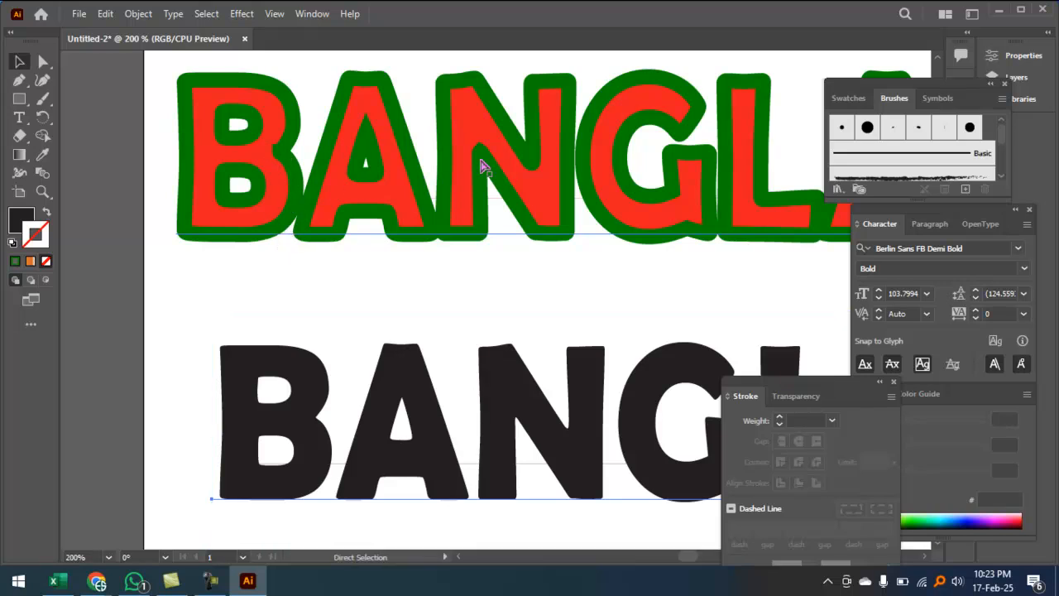
# Step: Raise the screen recorder volume and align the black text under the outlined one
pyautogui.hotkey('ctrl', '-')
pyautogui.hotkey('ctrl', '-')
pyautogui.doubleClick(372, 288)
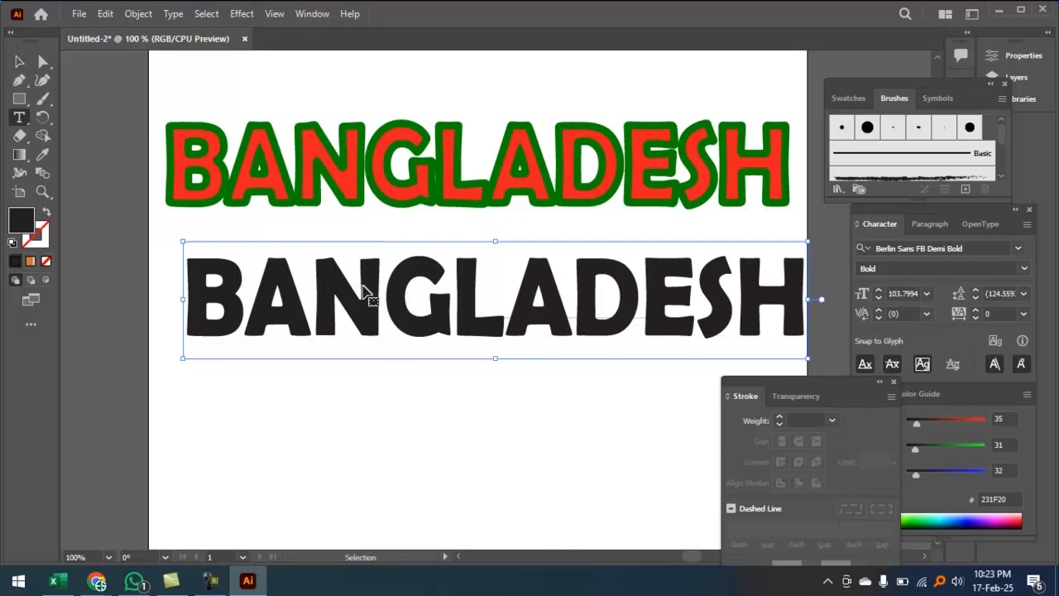
pyautogui.hotkey('ctrl', 'a')
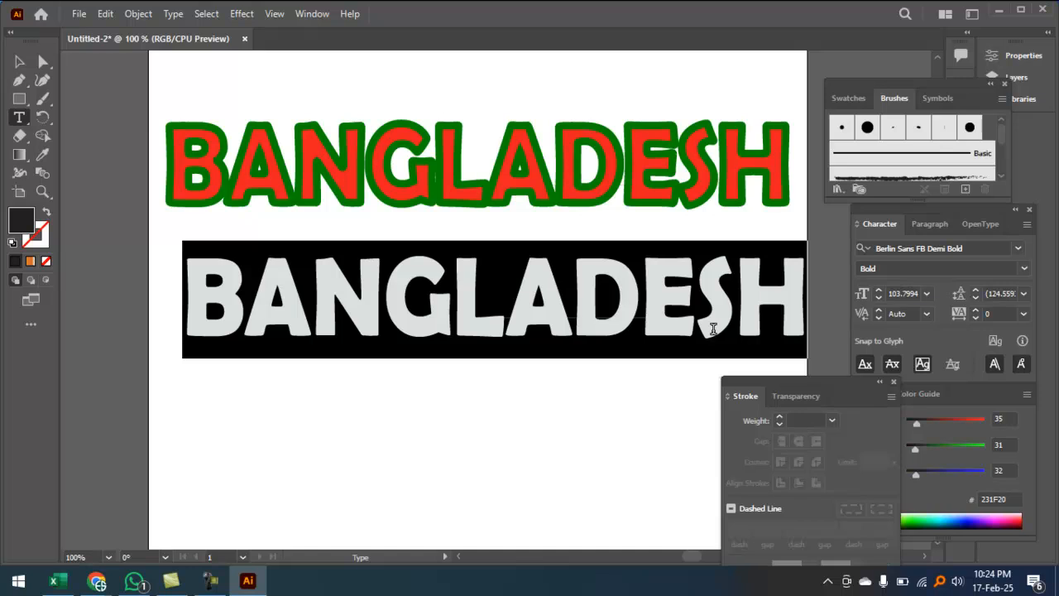
pyautogui.click(211, 580)
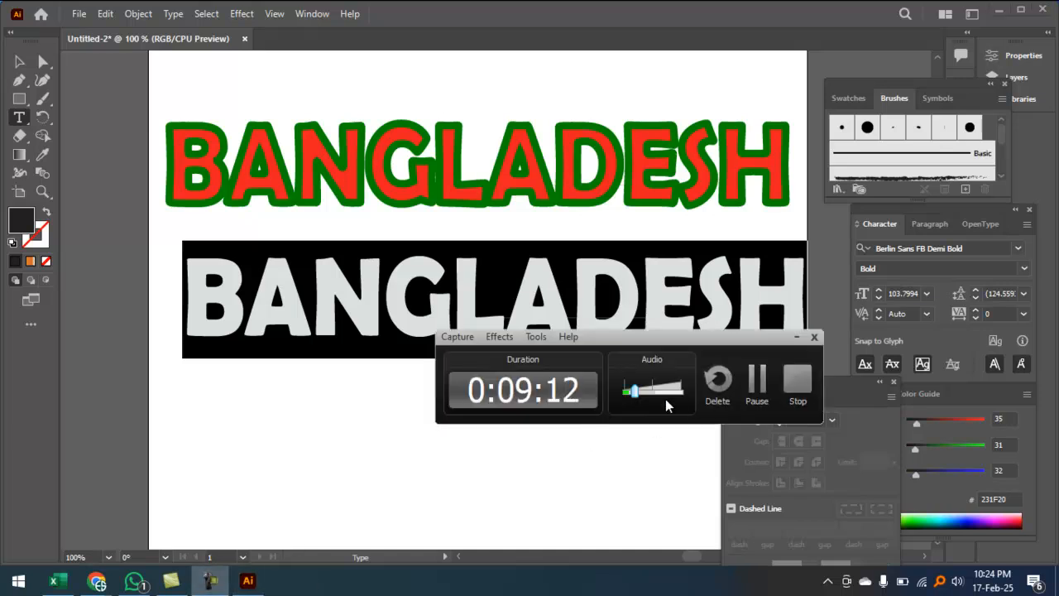
pyautogui.moveTo(636, 397); pyautogui.dragTo(682, 390)
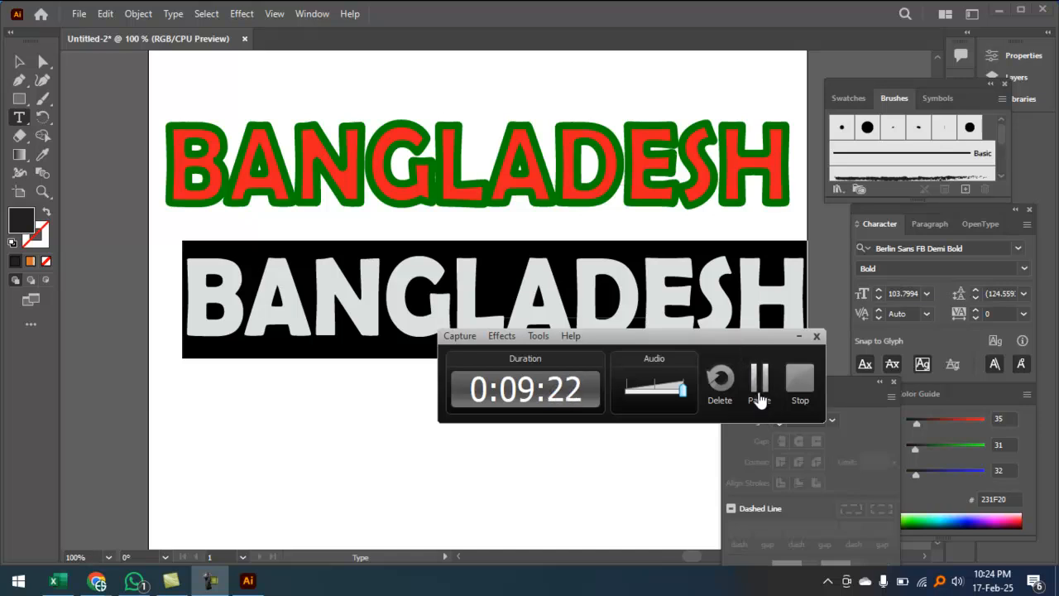
pyautogui.click(798, 339)
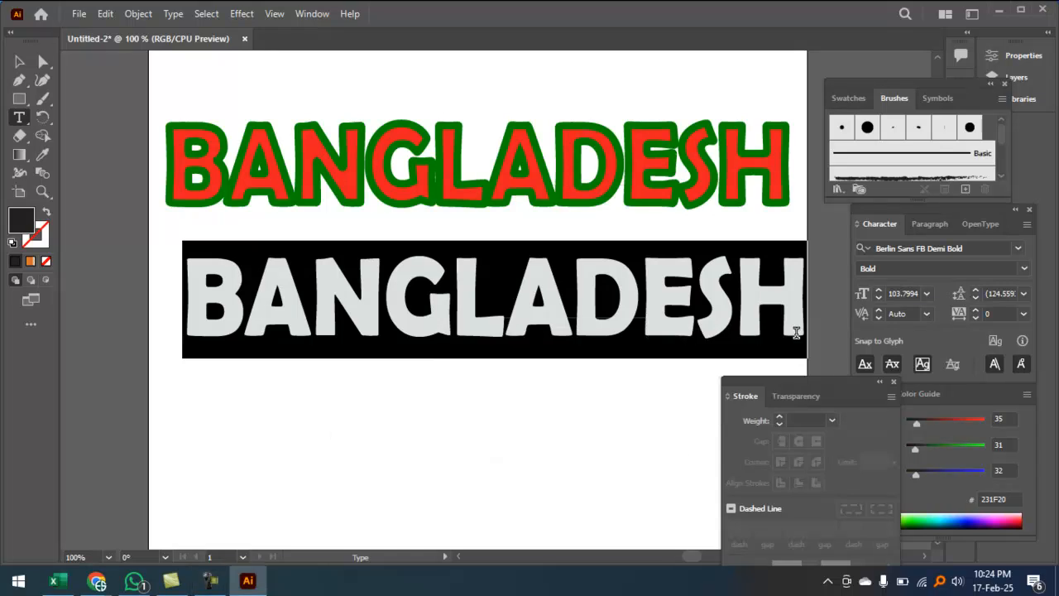
pyautogui.click(23, 63)
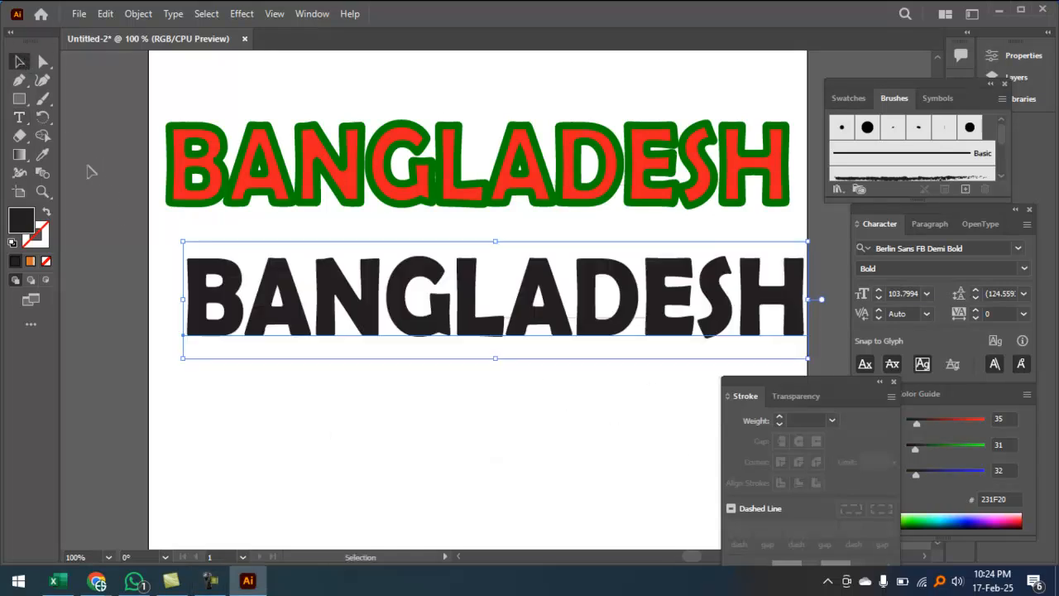
pyautogui.moveTo(394, 313); pyautogui.dragTo(375, 310)
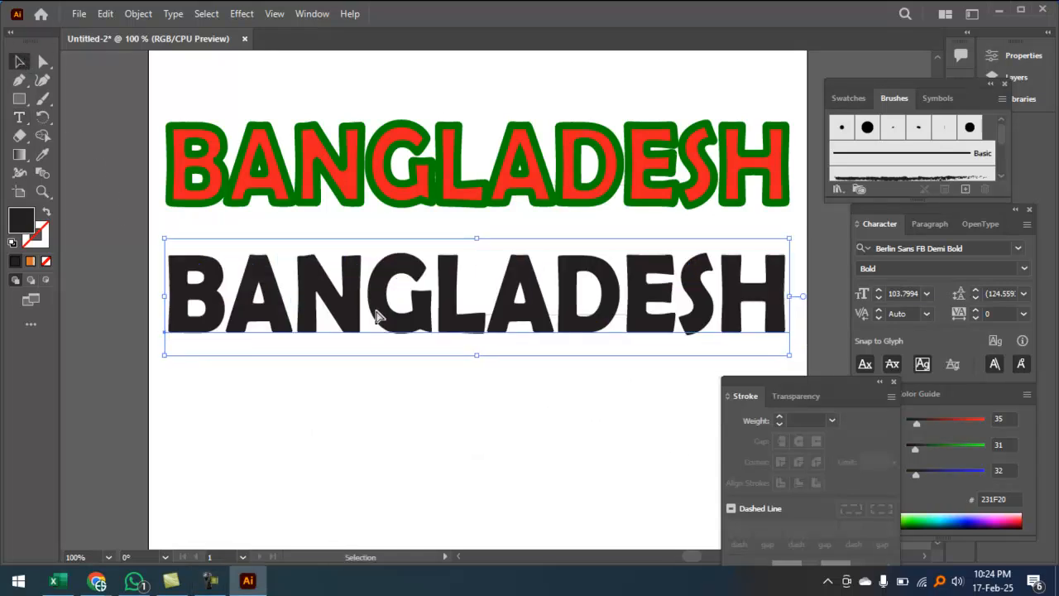
pyautogui.hotkey('ctrl', '-')
# Step: Thicken the green outline to 11 pt and move the outlined BANGLADESH up
pyautogui.click(455, 235)
pyautogui.hotkey('ctrl', '+')
pyautogui.moveTo(503, 253); pyautogui.dragTo(460, 134)
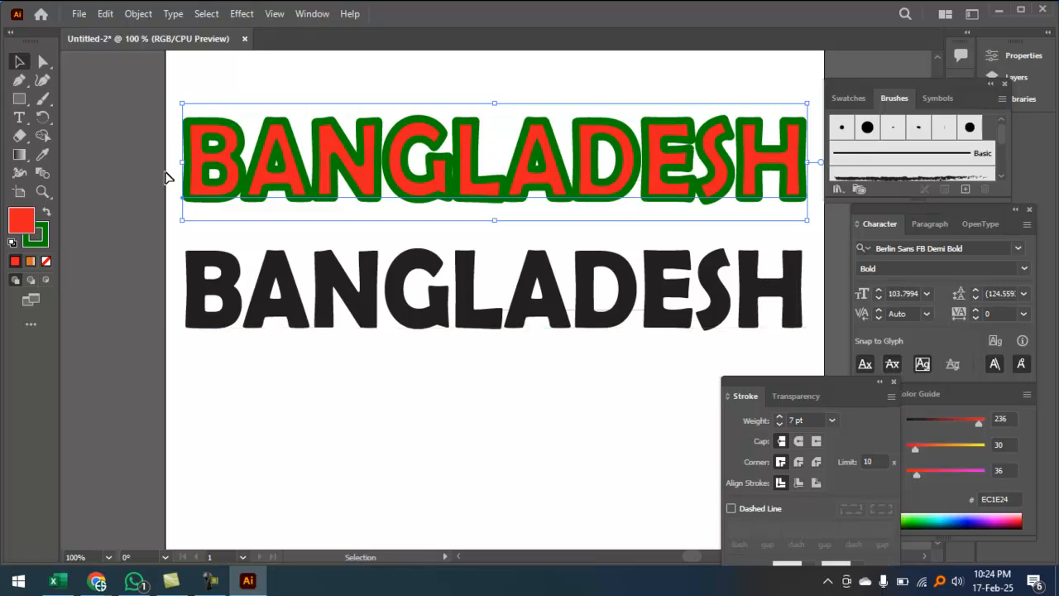
pyautogui.click(780, 419)
pyautogui.click(780, 419)
pyautogui.click(780, 419)
pyautogui.click(780, 418)
pyautogui.moveTo(343, 208); pyautogui.dragTo(349, 169)
# Step: Fill the lower BANGLADESH with pure red FF0000, then select both texts
pyautogui.click(362, 294)
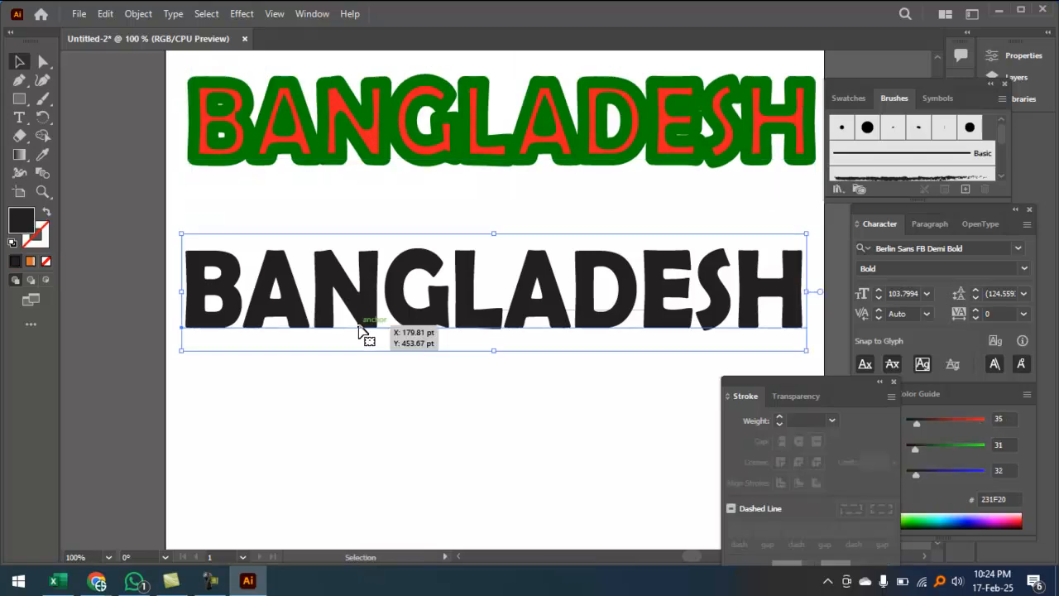
pyautogui.doubleClick(22, 229)
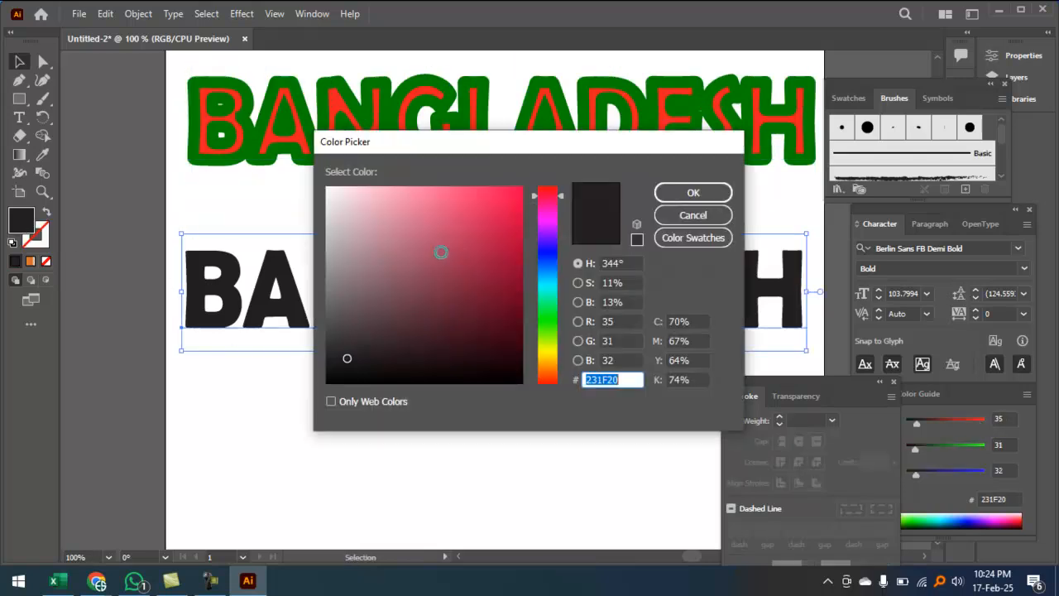
pyautogui.click(548, 189)
pyautogui.click(487, 199)
pyautogui.moveTo(486, 199); pyautogui.dragTo(539, 170)
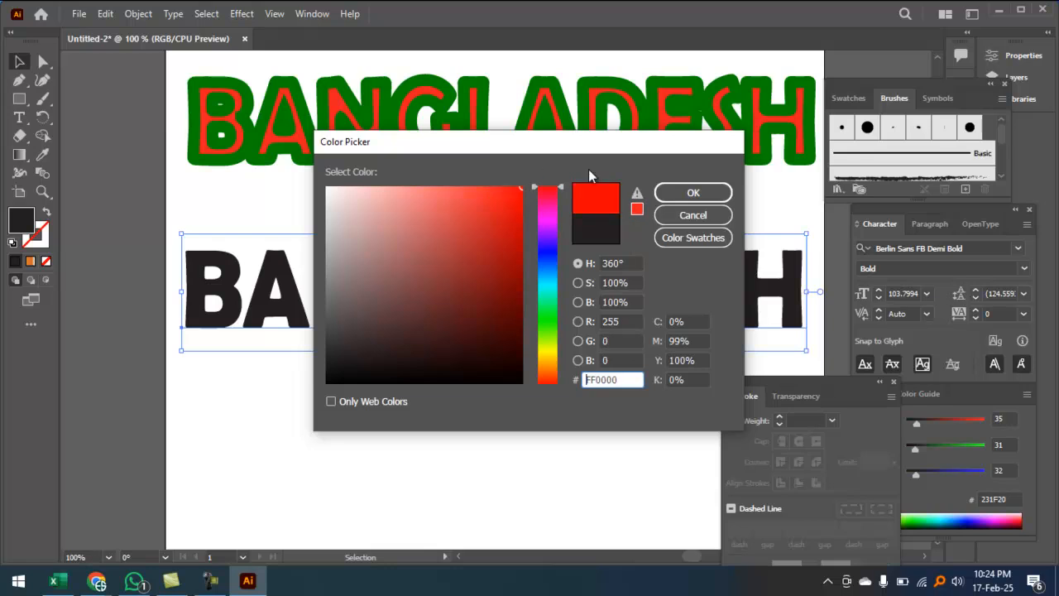
pyautogui.click(692, 193)
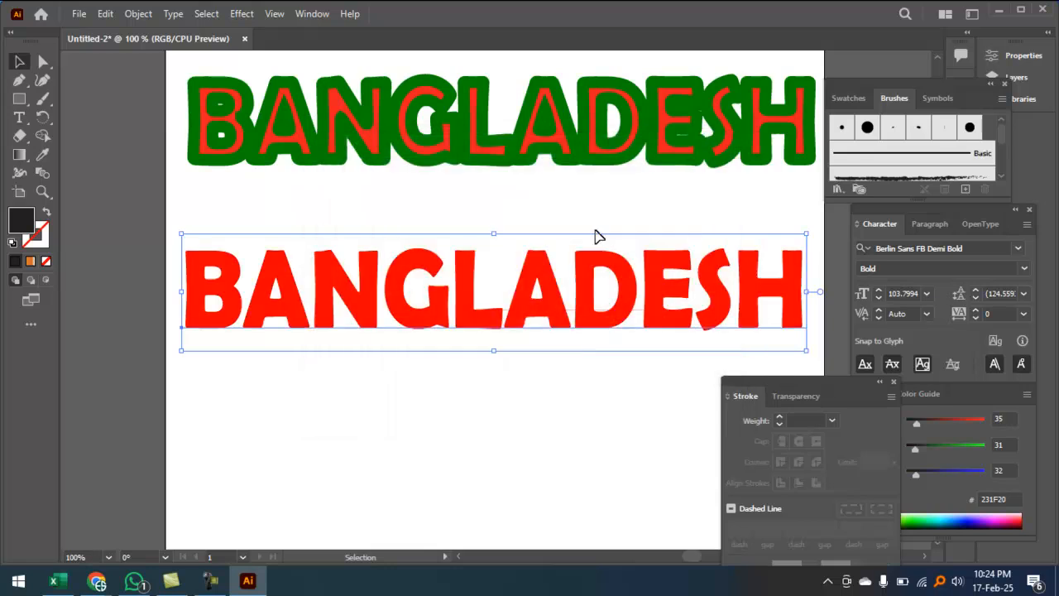
pyautogui.click(347, 157)
pyautogui.keyDown('shift'); pyautogui.click(361, 294); pyautogui.keyUp('shift')
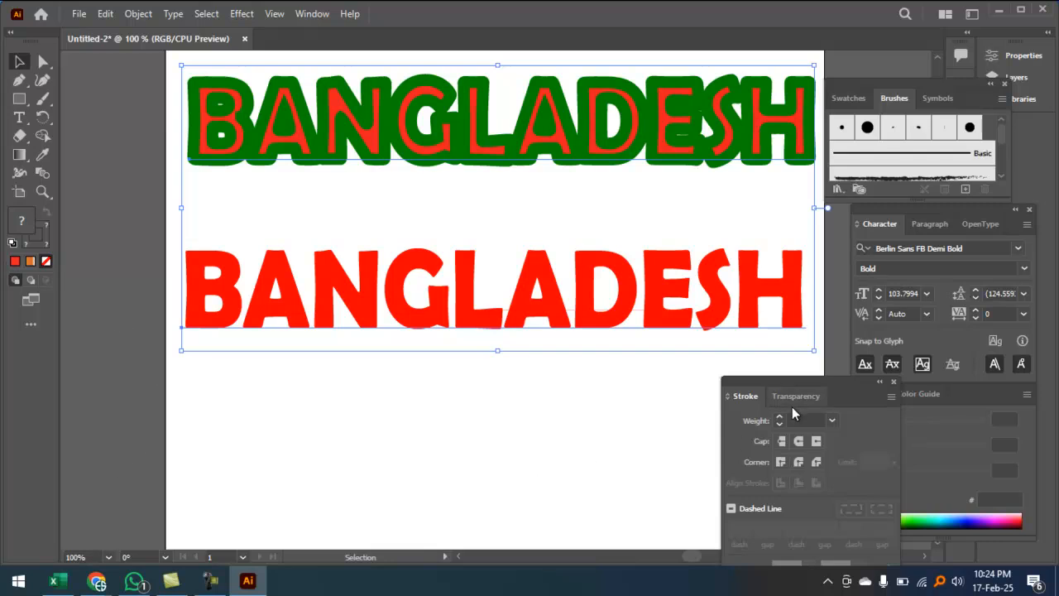
# Step: Open Window > Align and apply Horizontal Align Center to both BANGLADESH texts
pyautogui.press('a')
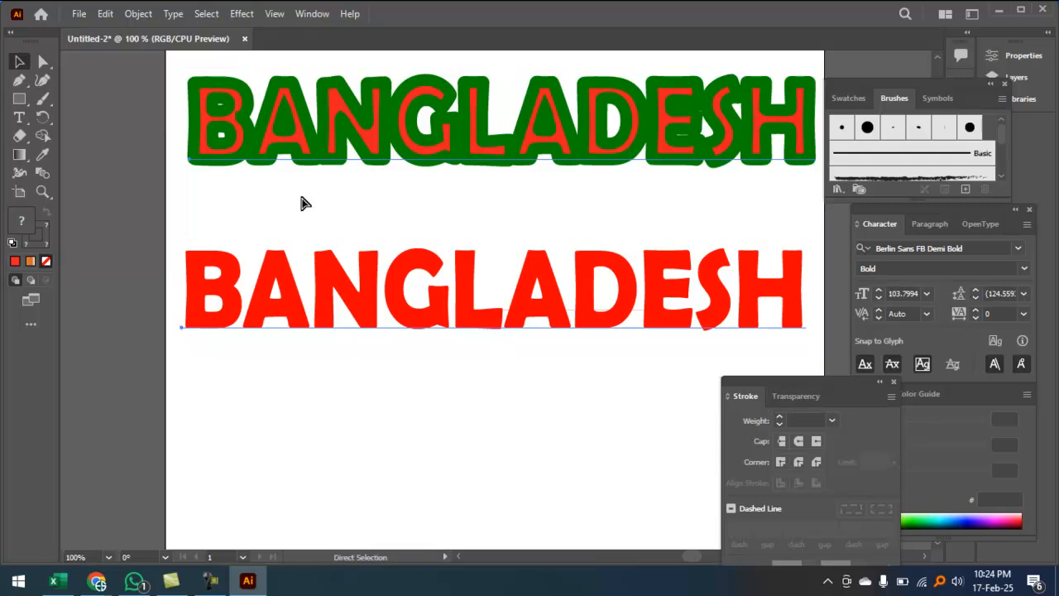
pyautogui.click(309, 19)
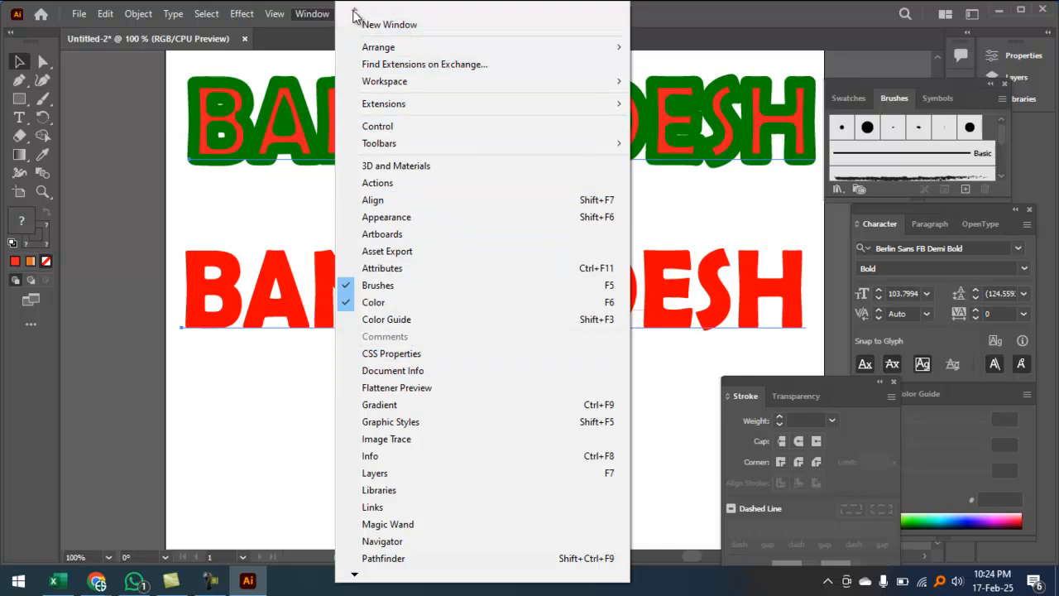
pyautogui.click(374, 200)
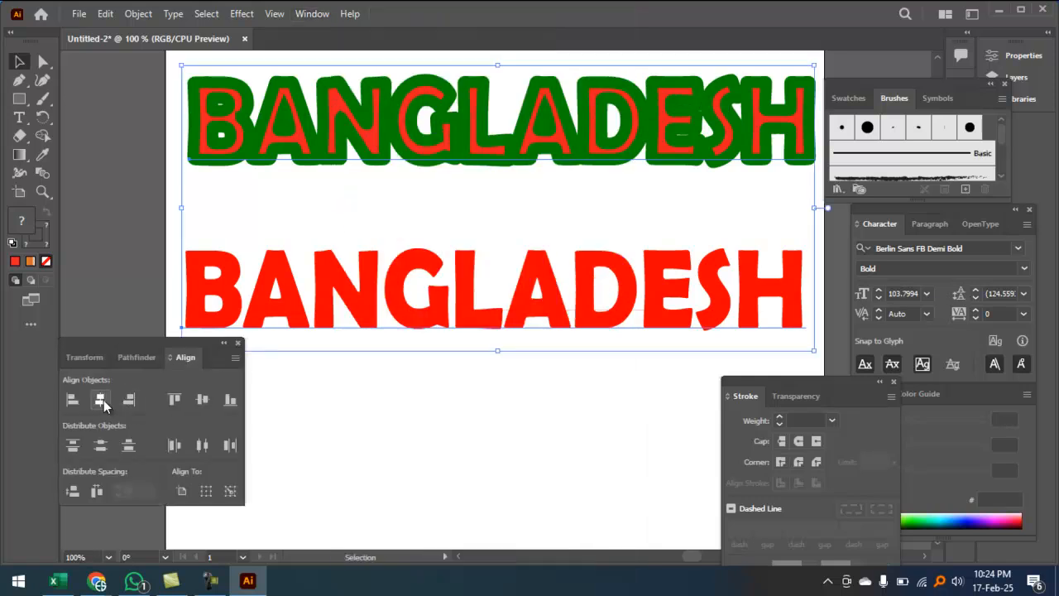
pyautogui.click(102, 399)
# Step: Vertically centre the two texts, then move the plain red copy down below
pyautogui.click(201, 401)
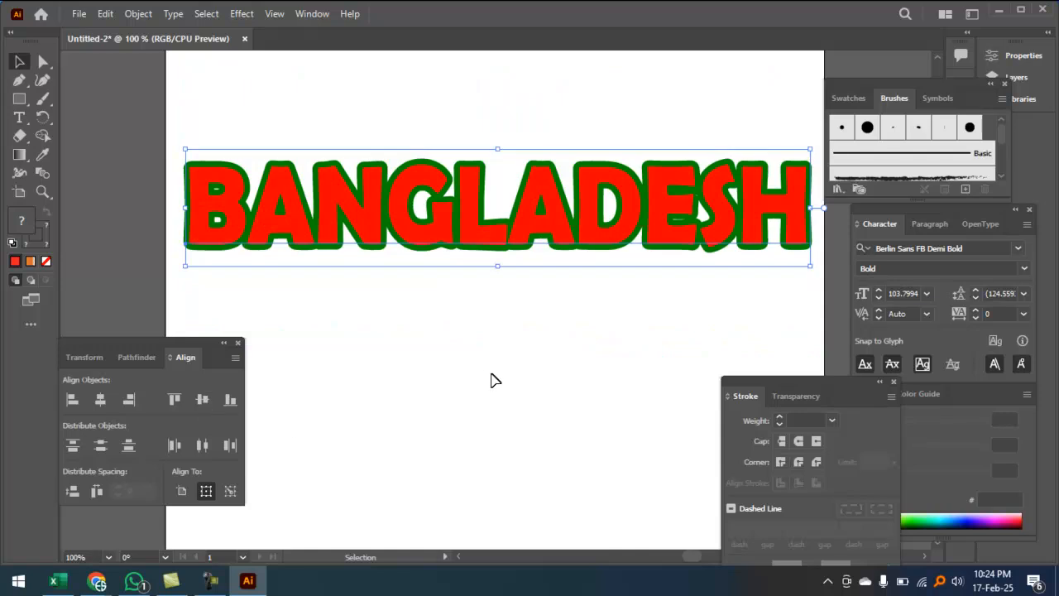
pyautogui.click(500, 352)
pyautogui.keyDown('ctrl'); pyautogui.doubleClick(485, 320); pyautogui.keyUp('ctrl')
pyautogui.moveTo(530, 323); pyautogui.dragTo(675, 414)
pyautogui.moveTo(528, 334); pyautogui.dragTo(713, 362)
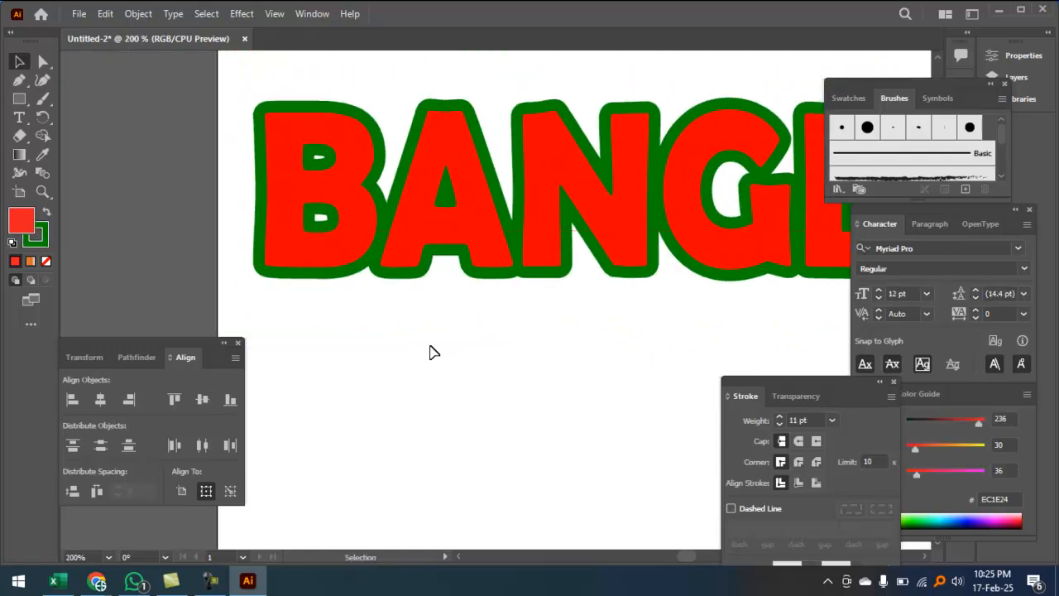
pyautogui.click(353, 217)
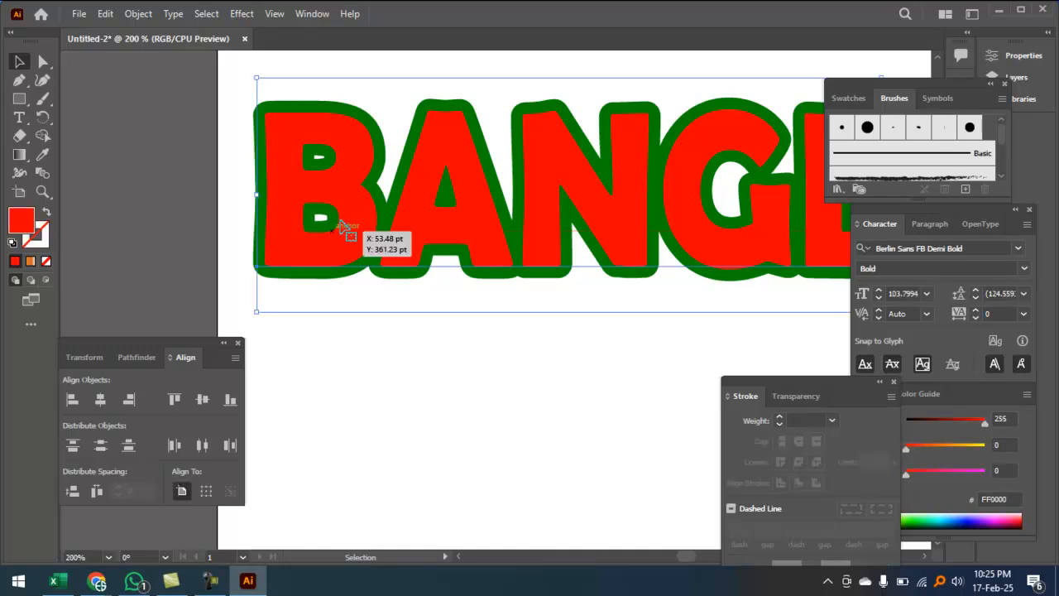
pyautogui.moveTo(355, 227); pyautogui.dragTo(357, 357)
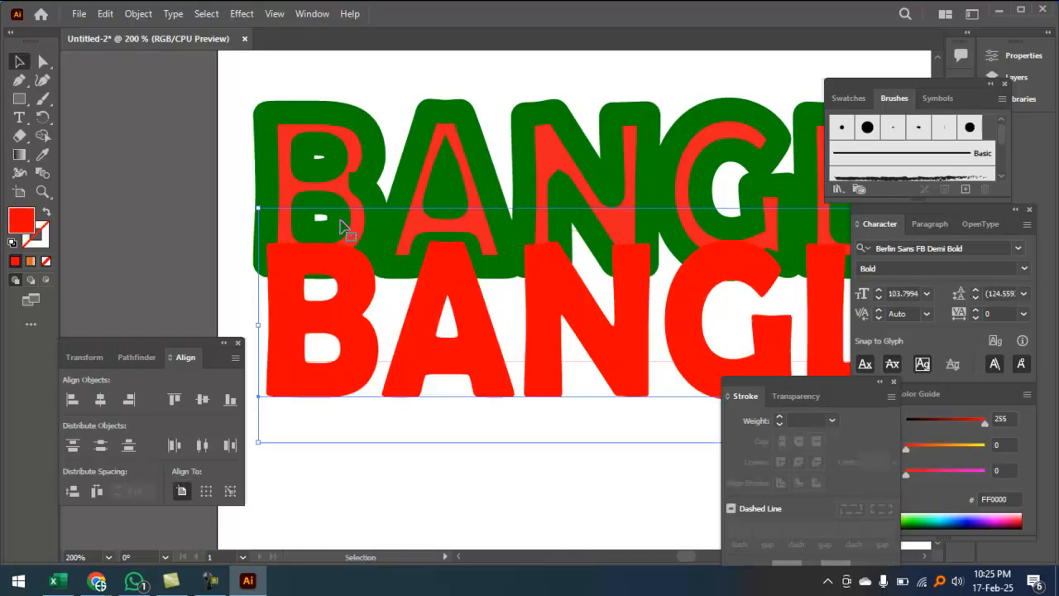
# Step: Give the outlined text a 7 pt white stroke and drag out a duplicate
pyautogui.click(353, 126)
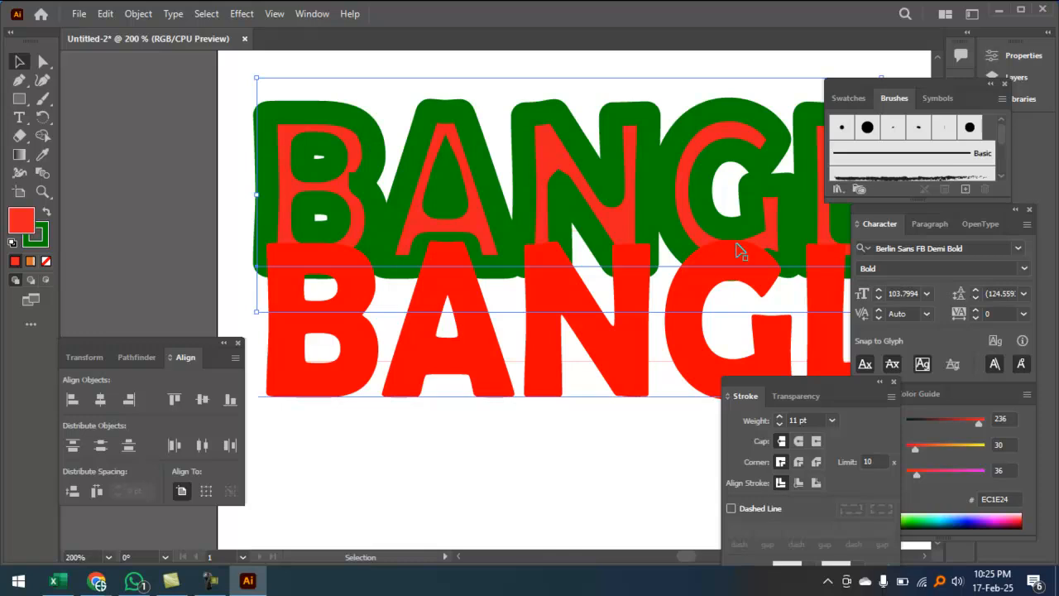
pyautogui.click(813, 419)
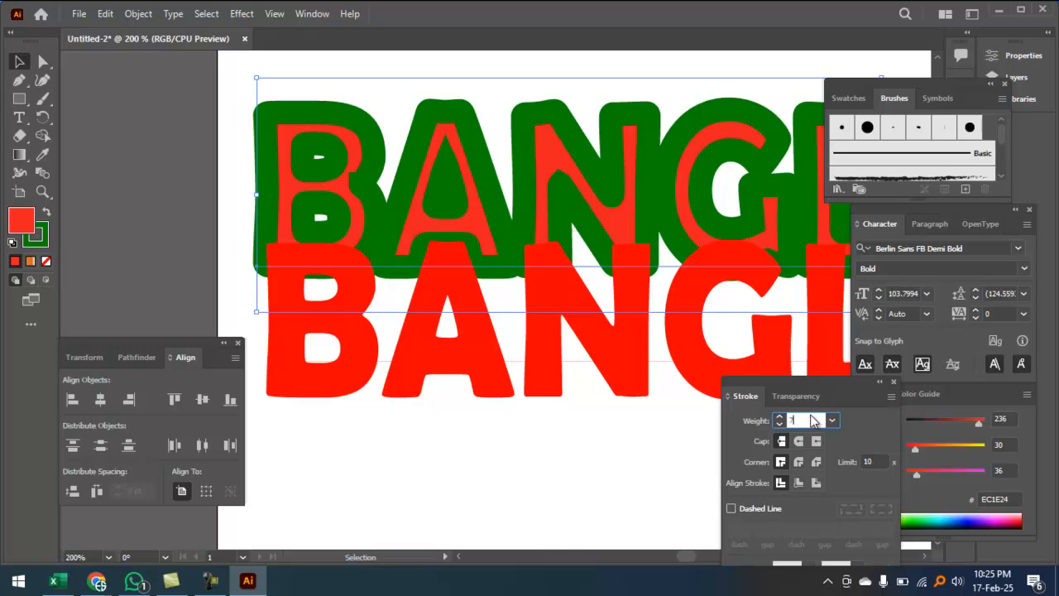
pyautogui.press('Return')
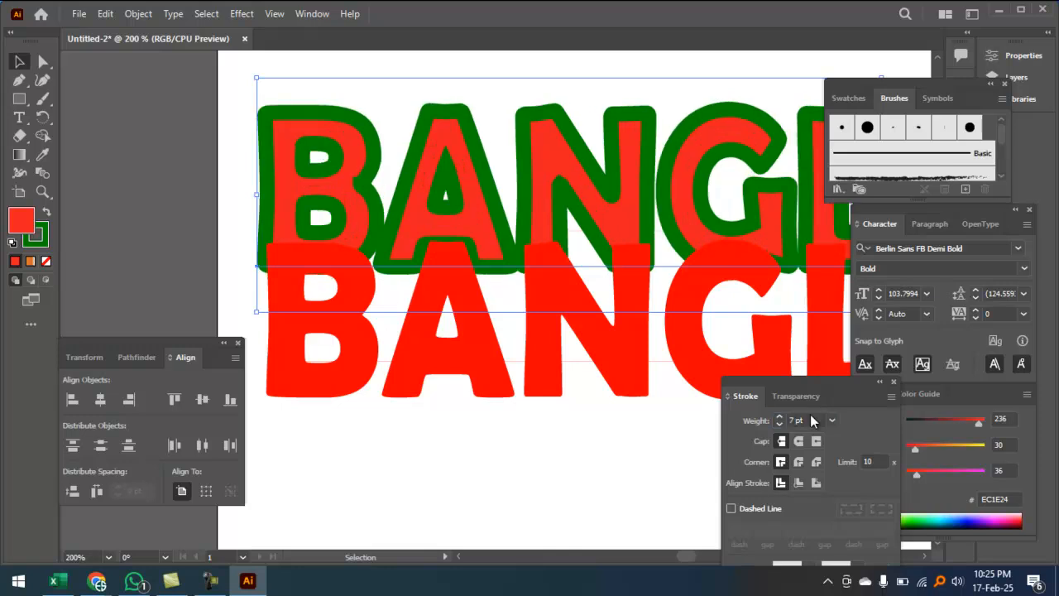
pyautogui.doubleClick(46, 240)
pyautogui.moveTo(446, 226); pyautogui.dragTo(327, 188)
pyautogui.click(692, 193)
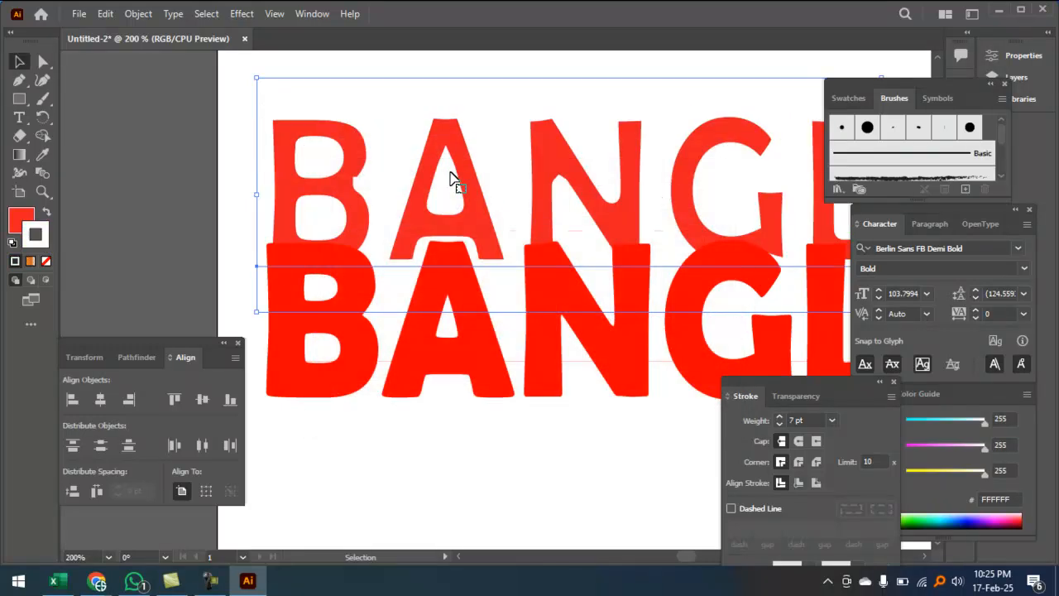
pyautogui.moveTo(473, 168); pyautogui.dragTo(463, 247)
# Step: Set the top copy's stroke to dark green 005600 at 12 pt weight
pyautogui.click(456, 135)
pyautogui.doubleClick(48, 241)
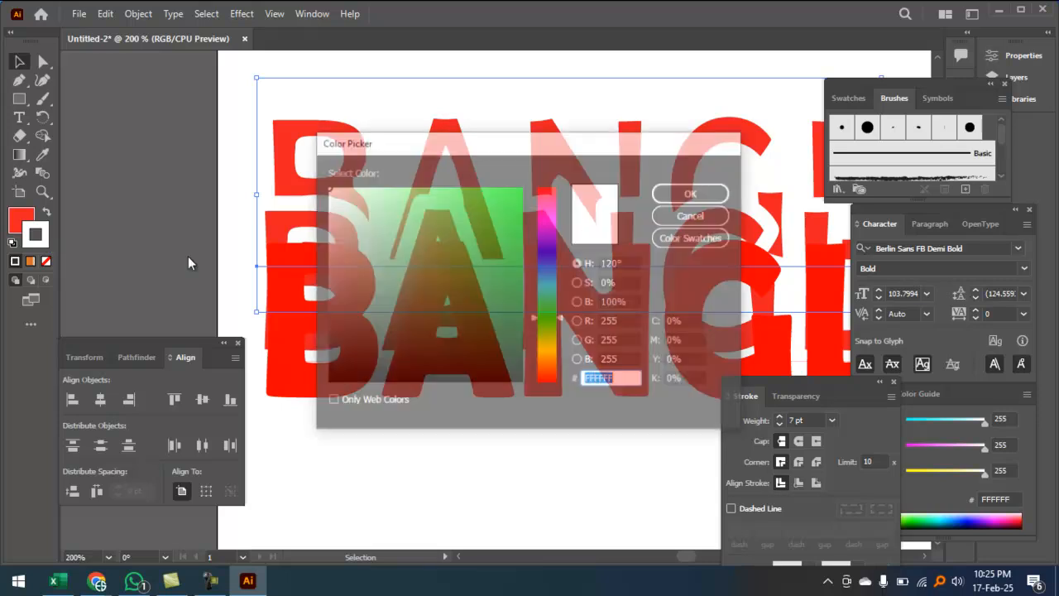
pyautogui.moveTo(501, 256); pyautogui.dragTo(533, 320)
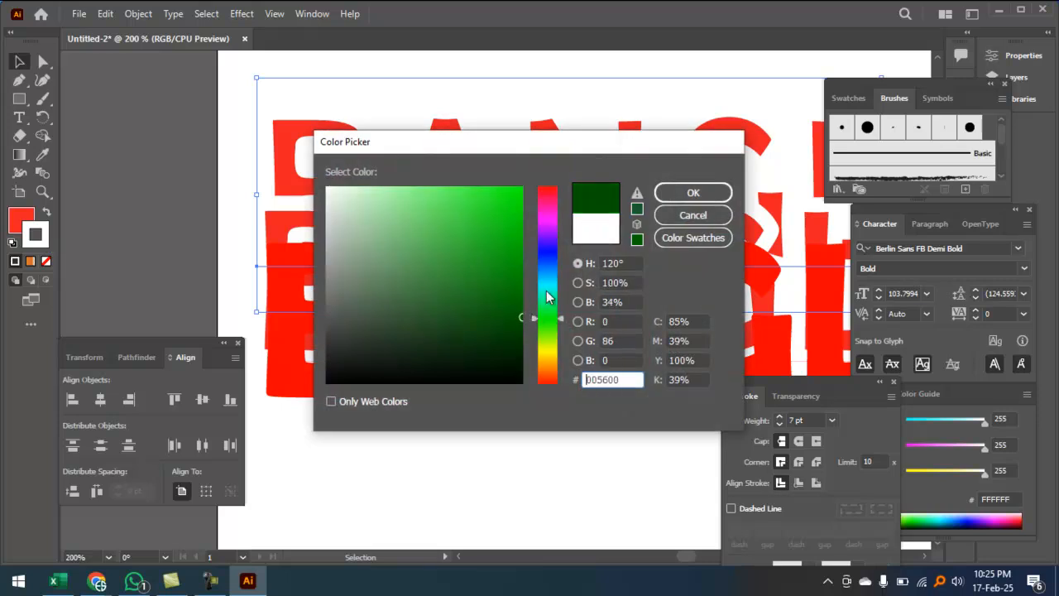
pyautogui.click(692, 192)
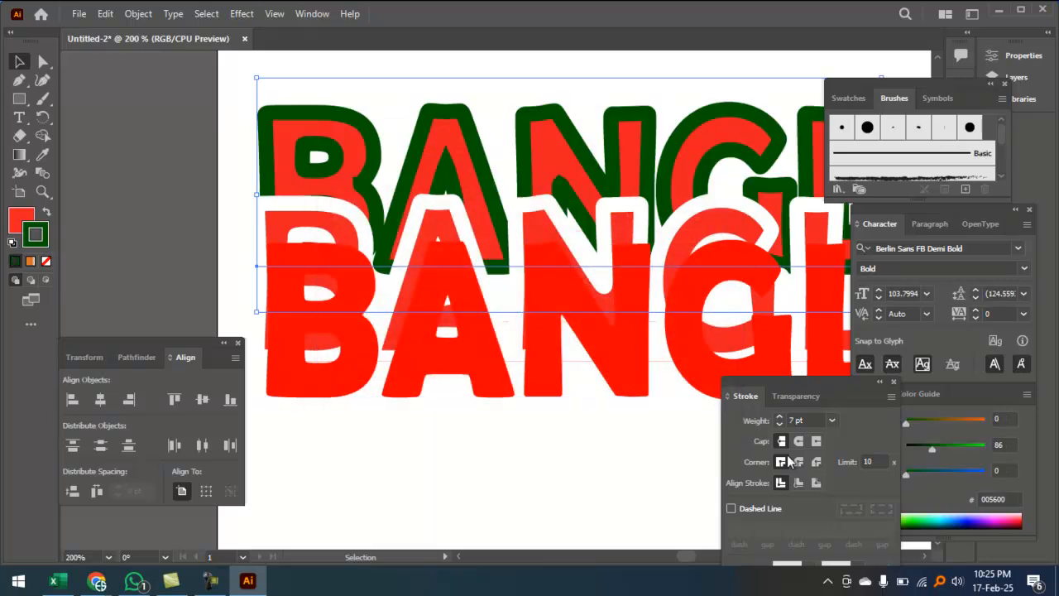
pyautogui.click(795, 421)
pyautogui.press('Return')
pyautogui.click(520, 490)
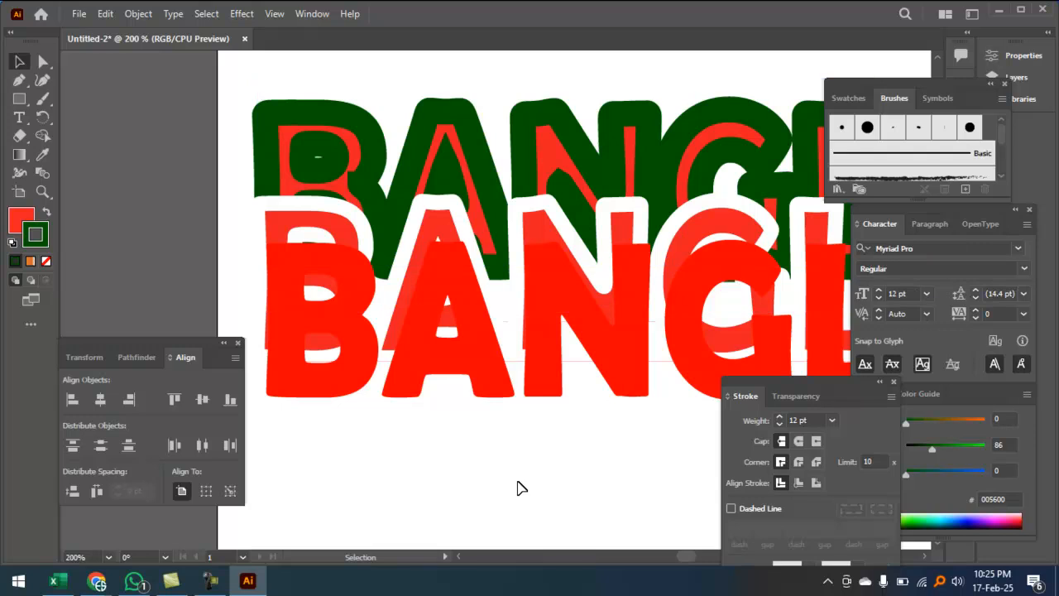
pyautogui.hotkey('ctrl', '-')
# Step: Rearrange the three copies: red at the bottom, white-outlined middle, green-outlined on top
pyautogui.moveTo(470, 347); pyautogui.dragTo(485, 466)
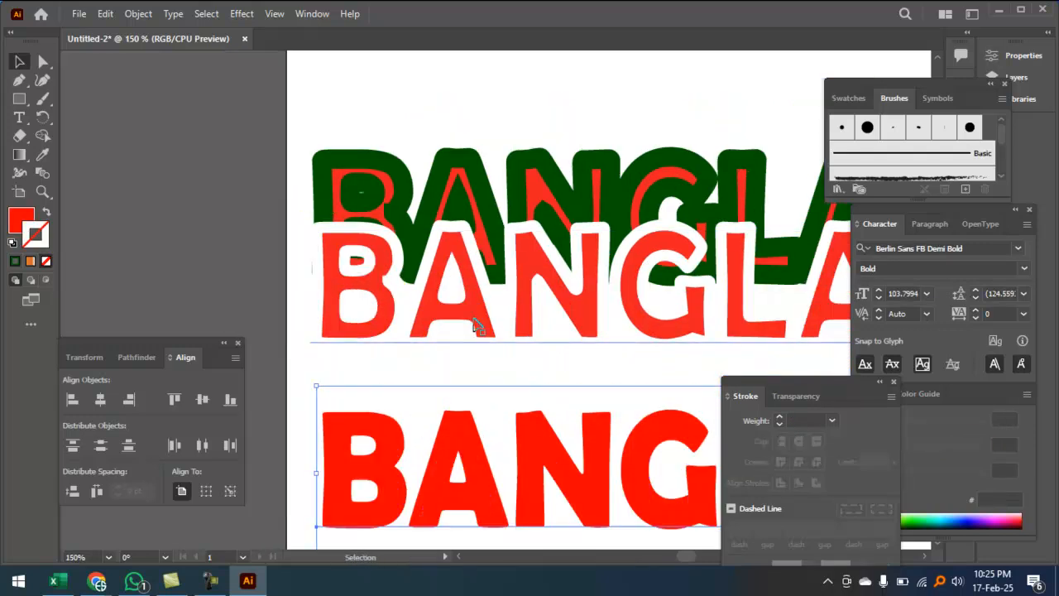
pyautogui.moveTo(476, 313); pyautogui.dragTo(485, 350)
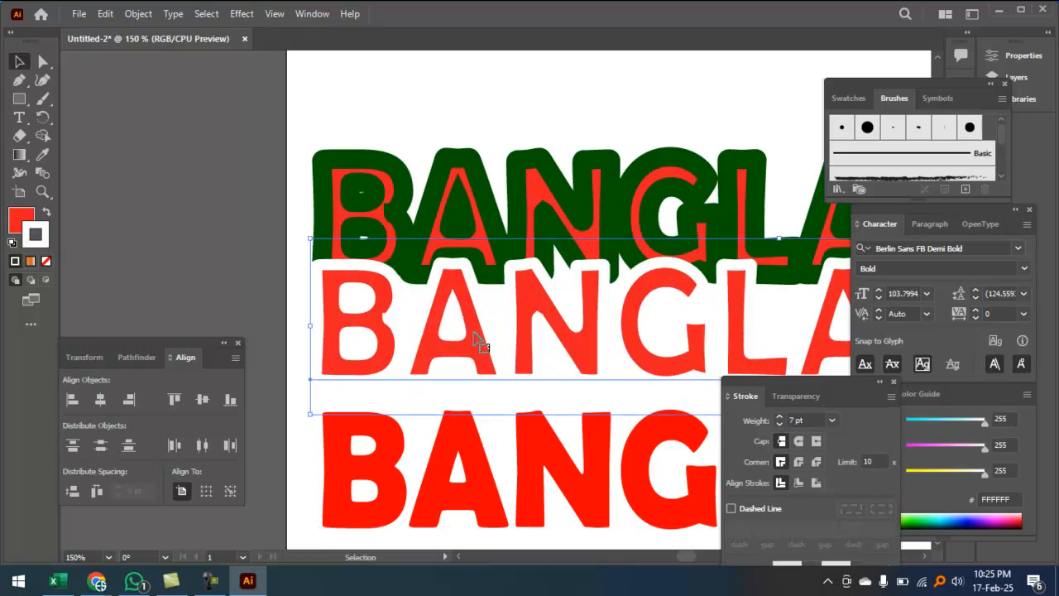
pyautogui.click(475, 181)
pyautogui.moveTo(472, 190); pyautogui.dragTo(470, 127)
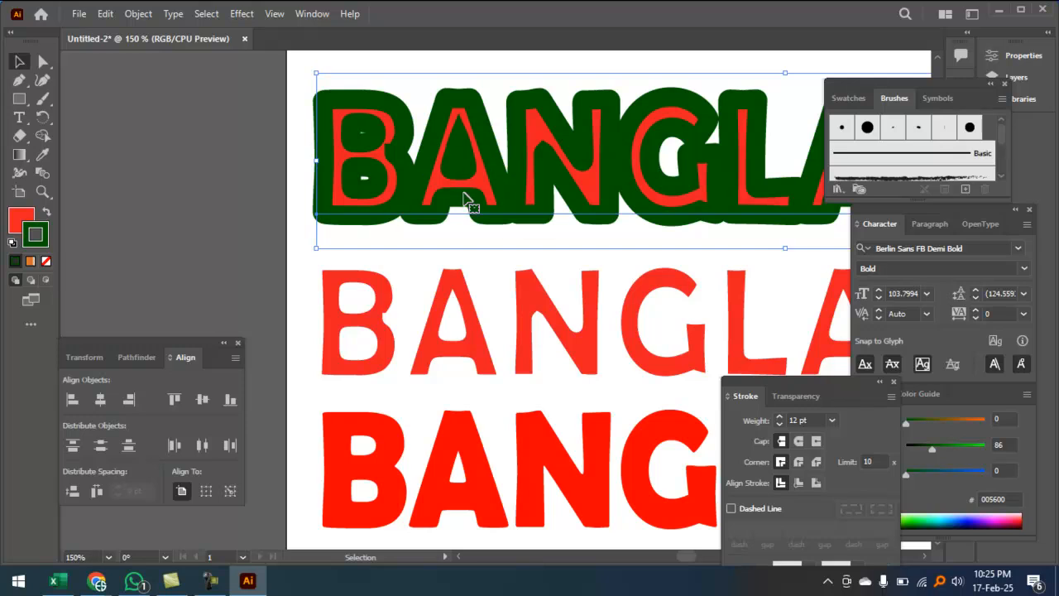
pyautogui.hotkey('ctrl', '-')
pyautogui.hotkey('ctrl', '-')
# Step: Align all three copies horizontally and vertically centred, then group them with Ctrl+G
pyautogui.moveTo(462, 150); pyautogui.dragTo(521, 484)
pyautogui.click(101, 401)
pyautogui.click(198, 401)
pyautogui.click(416, 235)
pyautogui.hotkey('ctrl', 'g')
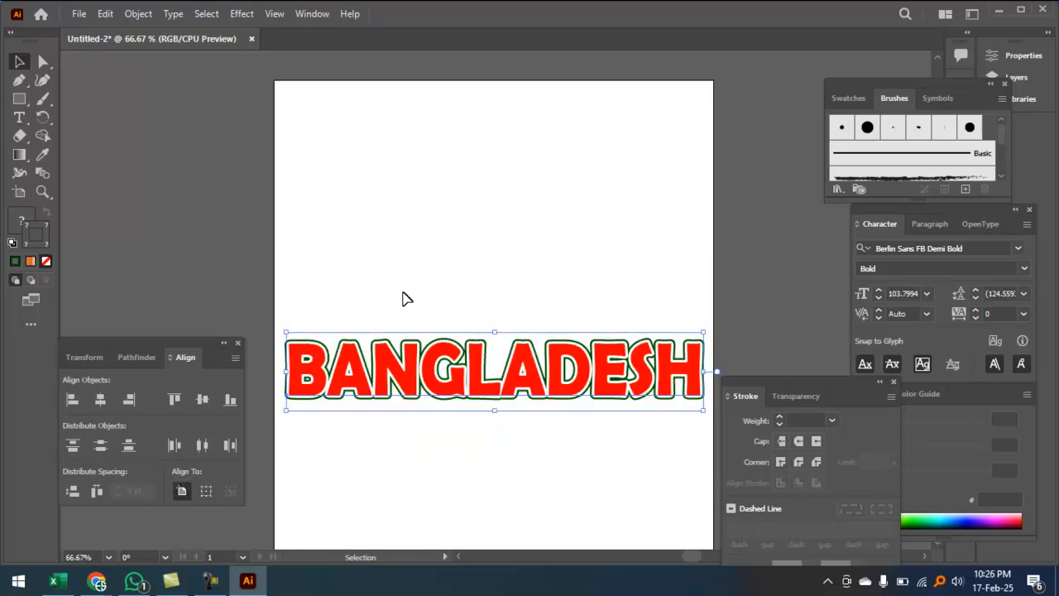
pyautogui.click(423, 275)
pyautogui.keyDown('ctrl'); pyautogui.click(460, 306); pyautogui.keyUp('ctrl')
pyautogui.keyDown('ctrl'); pyautogui.click(460, 306); pyautogui.keyUp('ctrl')
pyautogui.moveTo(469, 306); pyautogui.dragTo(479, 129)
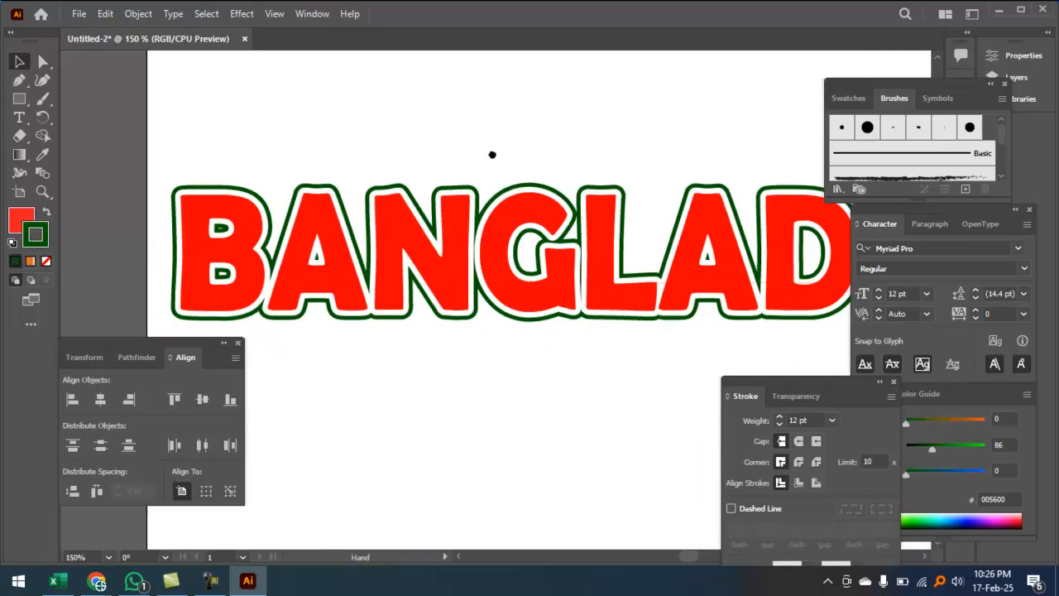
pyautogui.moveTo(512, 201); pyautogui.dragTo(486, 143)
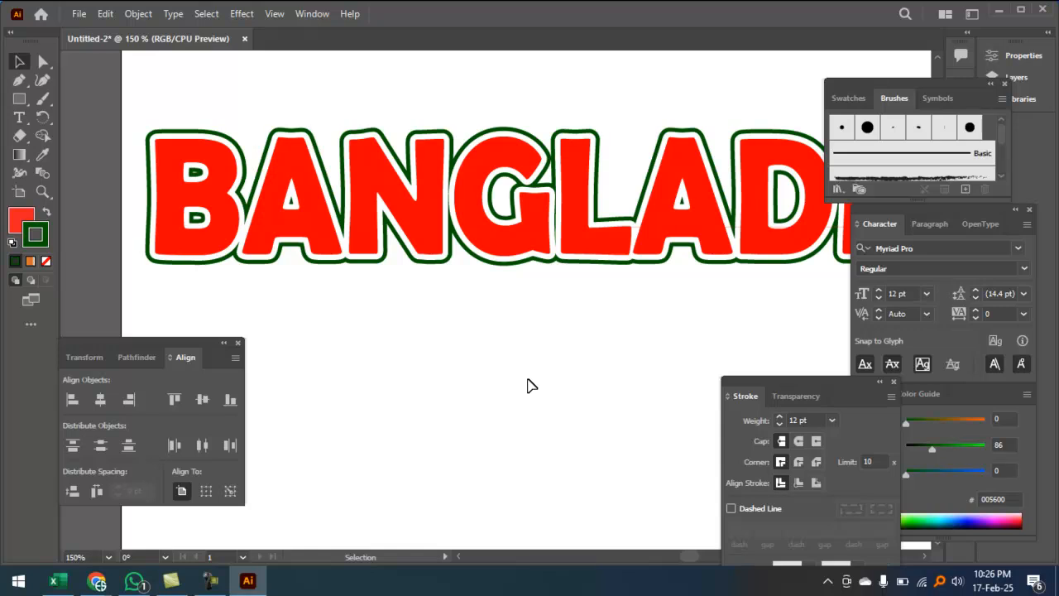
pyautogui.keyDown('ctrl'); pyautogui.click(662, 196); pyautogui.keyUp('ctrl')
pyautogui.keyDown('ctrl'); pyautogui.click(662, 196); pyautogui.keyUp('ctrl')
pyautogui.keyDown('ctrl'); pyautogui.click(662, 194); pyautogui.keyUp('ctrl')
pyautogui.moveTo(551, 273); pyautogui.dragTo(442, 49)
pyautogui.moveTo(552, 380); pyautogui.dragTo(395, 139)
pyautogui.moveTo(528, 221); pyautogui.dragTo(555, 252)
pyautogui.press('ctrl')
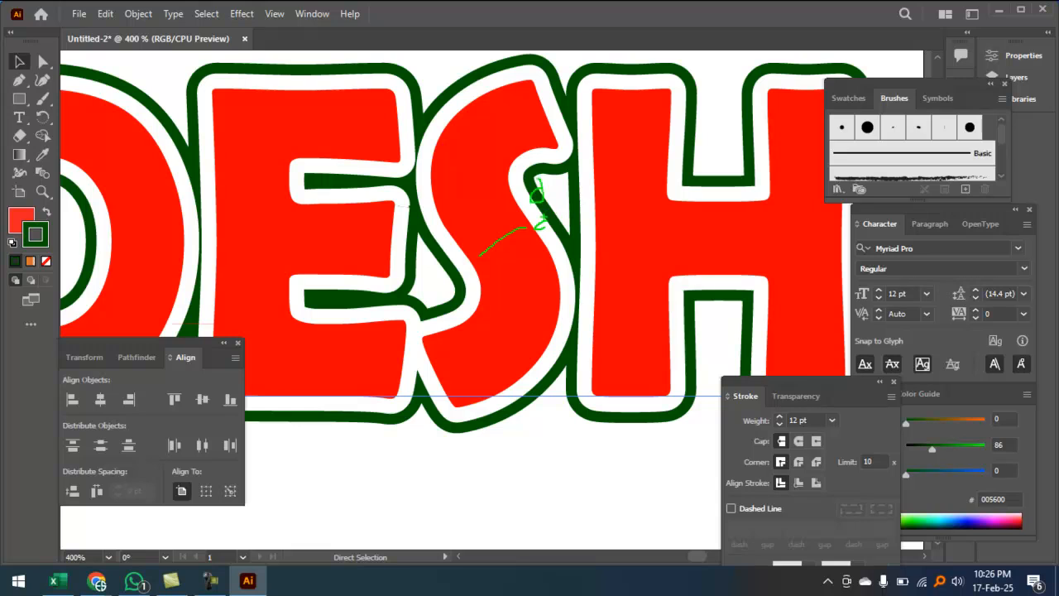
pyautogui.scroll(-3, 544, 221)
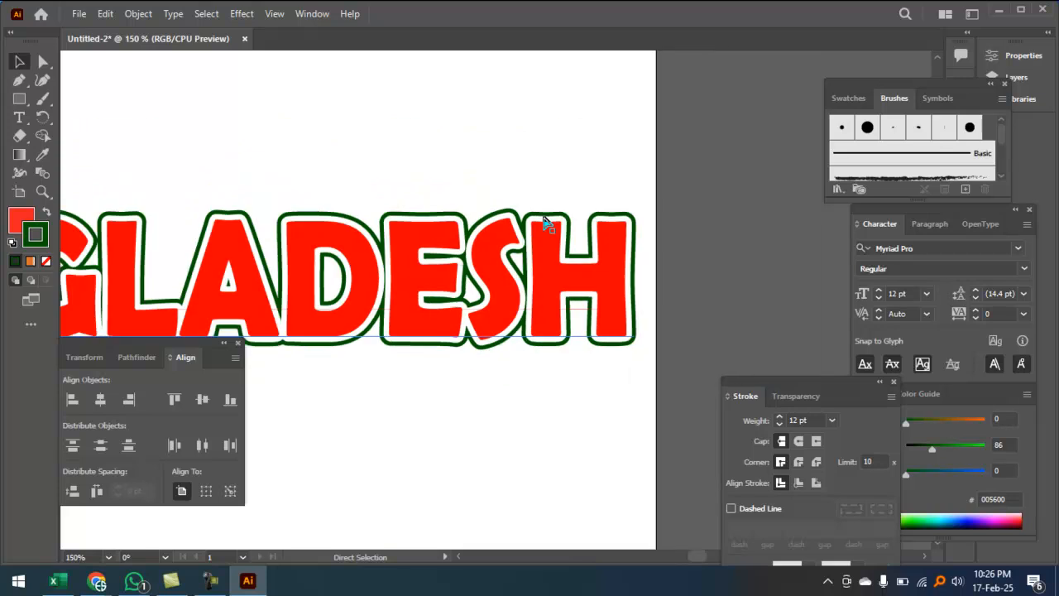
pyautogui.hotkey('ctrl', '-')
pyautogui.press('space')
pyautogui.moveTo(491, 229); pyautogui.dragTo(661, 137)
pyautogui.click(521, 295)
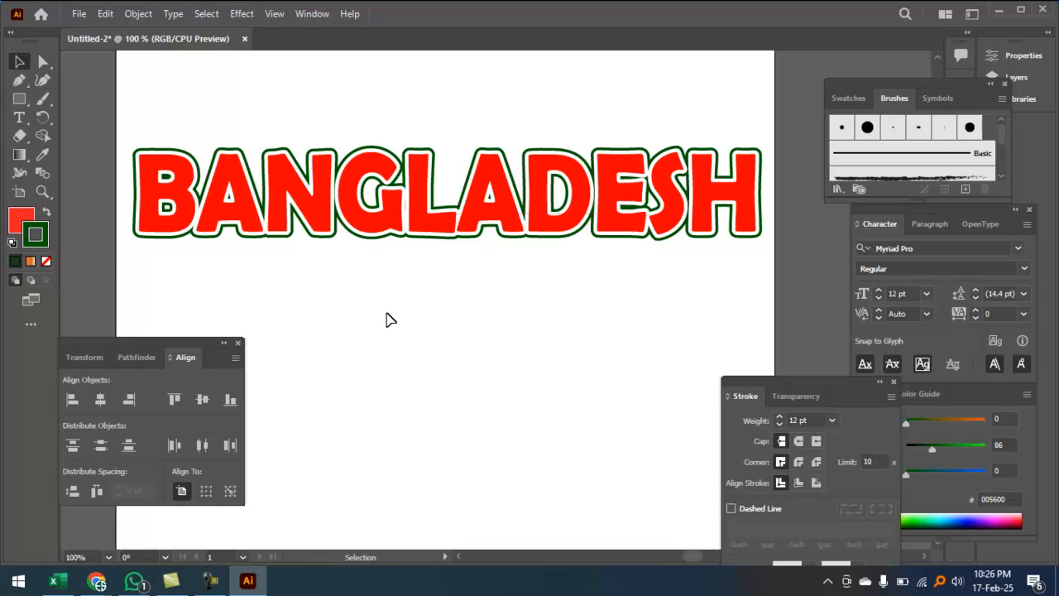
pyautogui.click(211, 580)
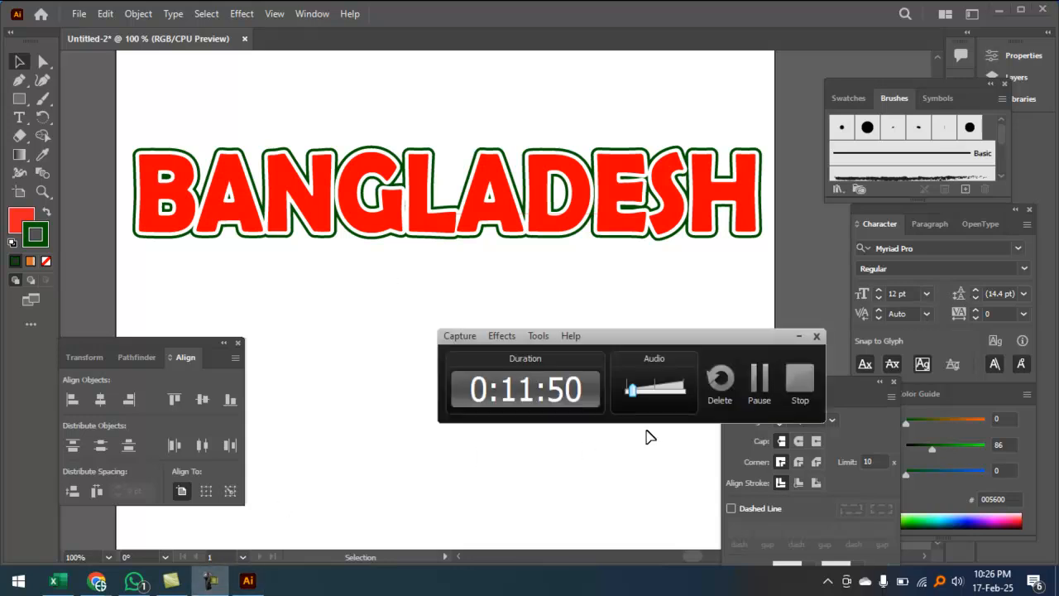
pyautogui.click(793, 335)
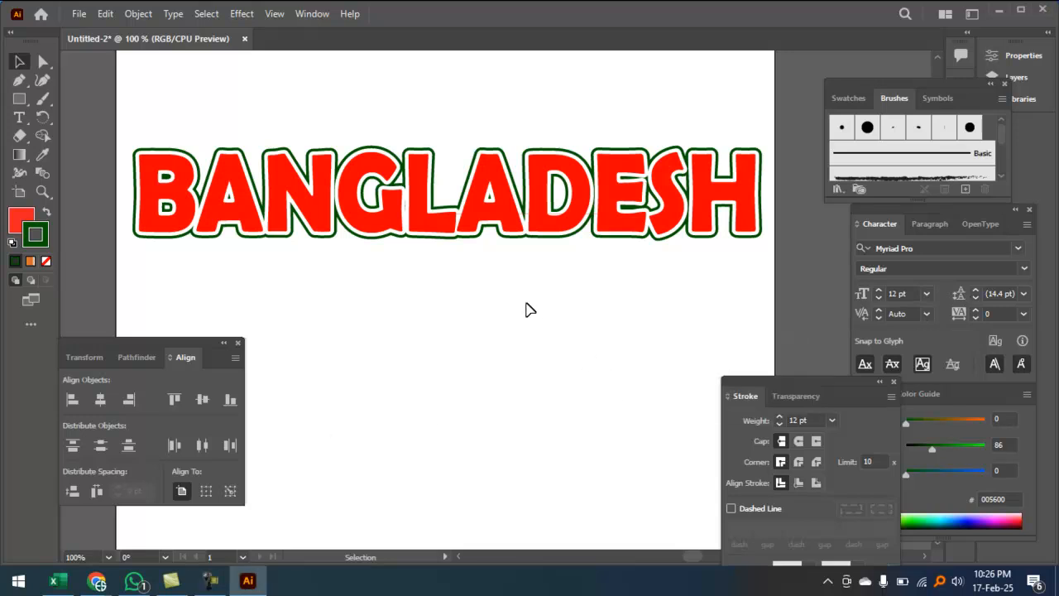
# Step: Ungroup the layered BANGLADESH word and spread its three copies apart vertically
pyautogui.moveTo(470, 228); pyautogui.dragTo(471, 434)
pyautogui.moveTo(488, 389); pyautogui.dragTo(533, 168)
pyautogui.rightClick(533, 168)
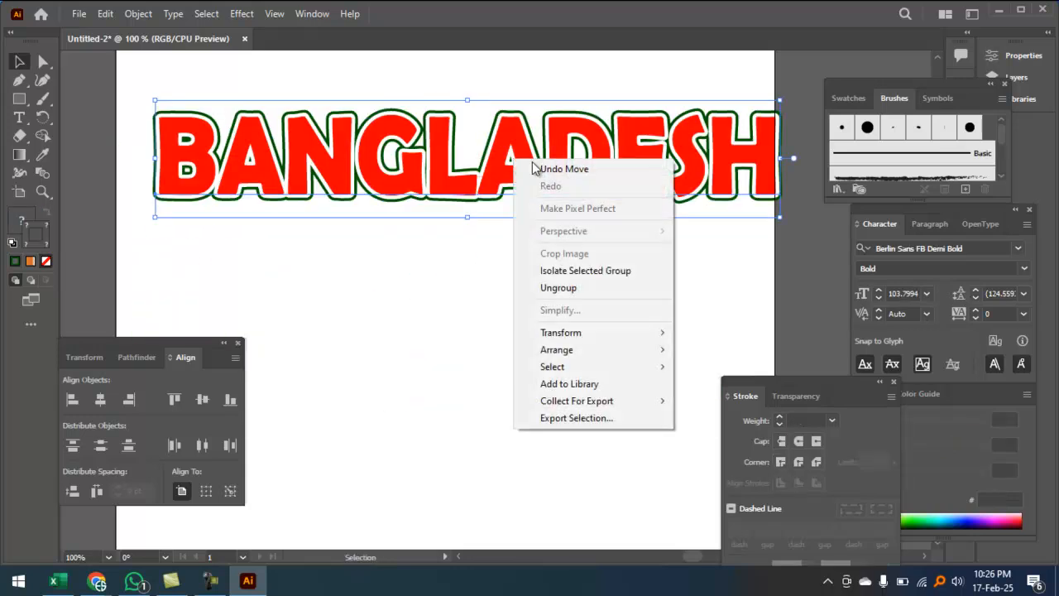
pyautogui.click(558, 288)
pyautogui.moveTo(495, 212); pyautogui.dragTo(494, 328)
pyautogui.moveTo(501, 174); pyautogui.dragTo(497, 242)
pyautogui.moveTo(508, 132); pyautogui.dragTo(514, 96)
# Step: Space the copies: bottom red text lower, middle text slightly down, green title slightly up
pyautogui.click(505, 234)
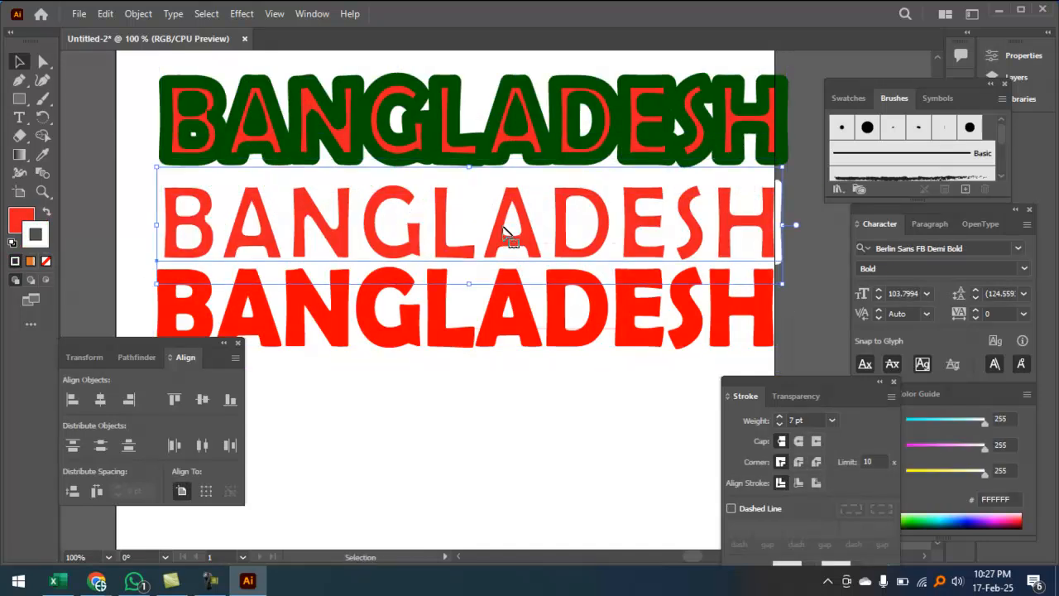
pyautogui.click(493, 339)
pyautogui.moveTo(494, 339); pyautogui.dragTo(483, 405)
pyautogui.moveTo(537, 215); pyautogui.dragTo(534, 233)
pyautogui.click(533, 141)
pyautogui.moveTo(533, 141); pyautogui.dragTo(529, 129)
pyautogui.click(489, 467)
# Step: Centre all three BANGLADESH texts horizontally on each other and shift the stack slightly left
pyautogui.hotkey('ctrl', '-')
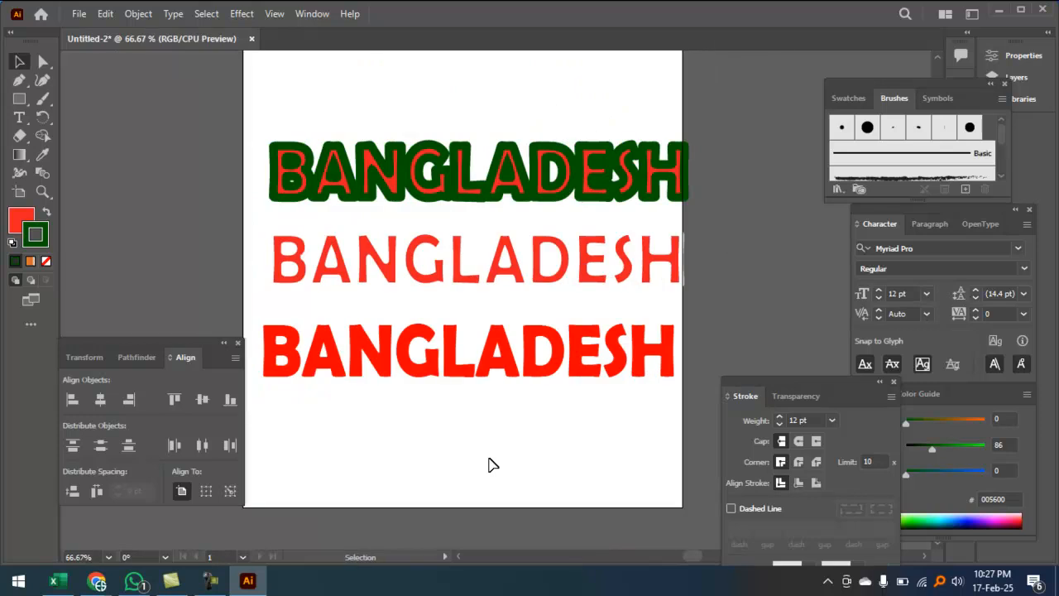
pyautogui.moveTo(451, 494); pyautogui.dragTo(436, 97)
pyautogui.click(100, 400)
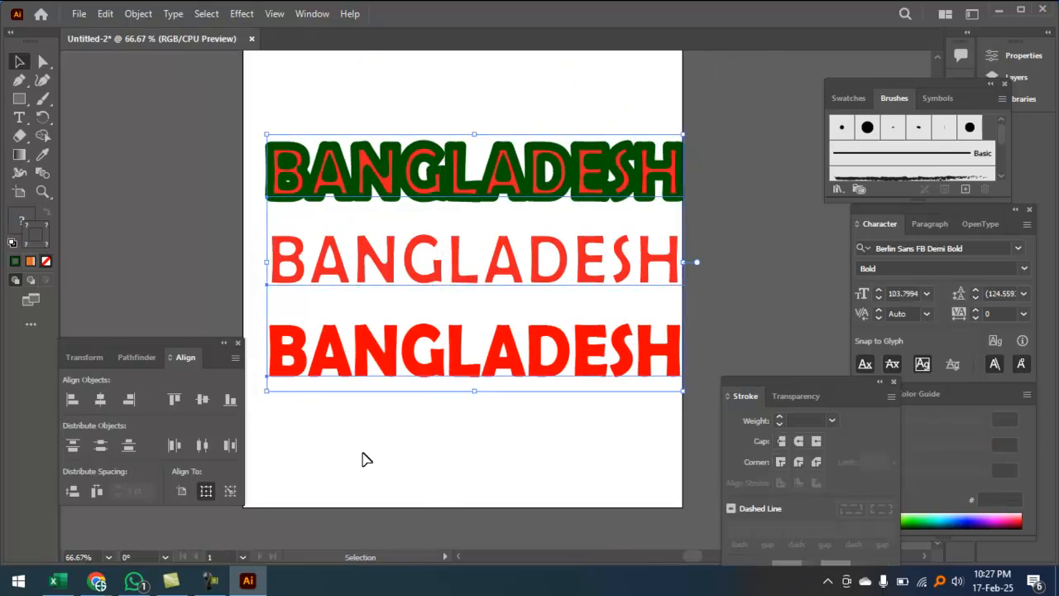
pyautogui.moveTo(510, 173); pyautogui.dragTo(500, 171)
pyautogui.click(521, 455)
# Step: Zoom in to check the lower texts, then refit the artboard to review the column
pyautogui.click(551, 279)
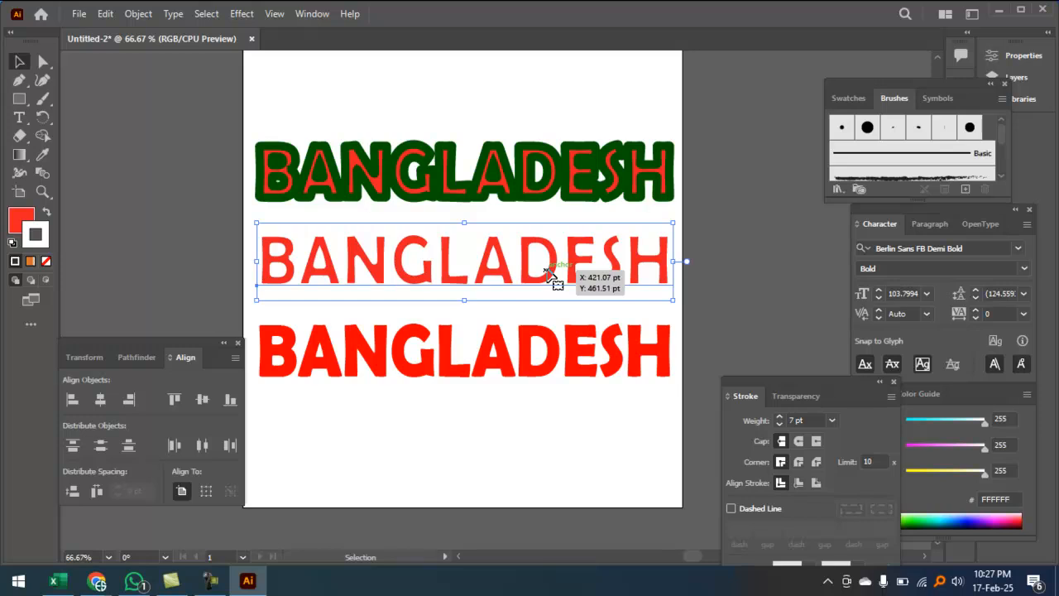
pyautogui.keyDown('ctrl'); pyautogui.click(532, 357); pyautogui.keyUp('ctrl')
pyautogui.keyDown('ctrl'); pyautogui.click(534, 349); pyautogui.keyUp('ctrl')
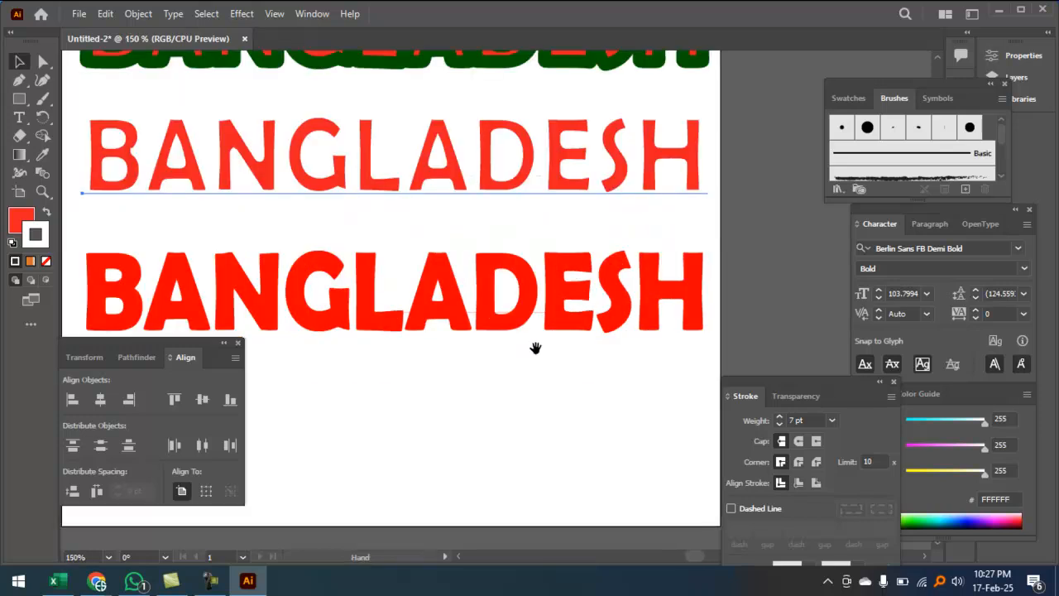
pyautogui.moveTo(536, 308); pyautogui.dragTo(546, 412)
pyautogui.moveTo(533, 337); pyautogui.dragTo(551, 410)
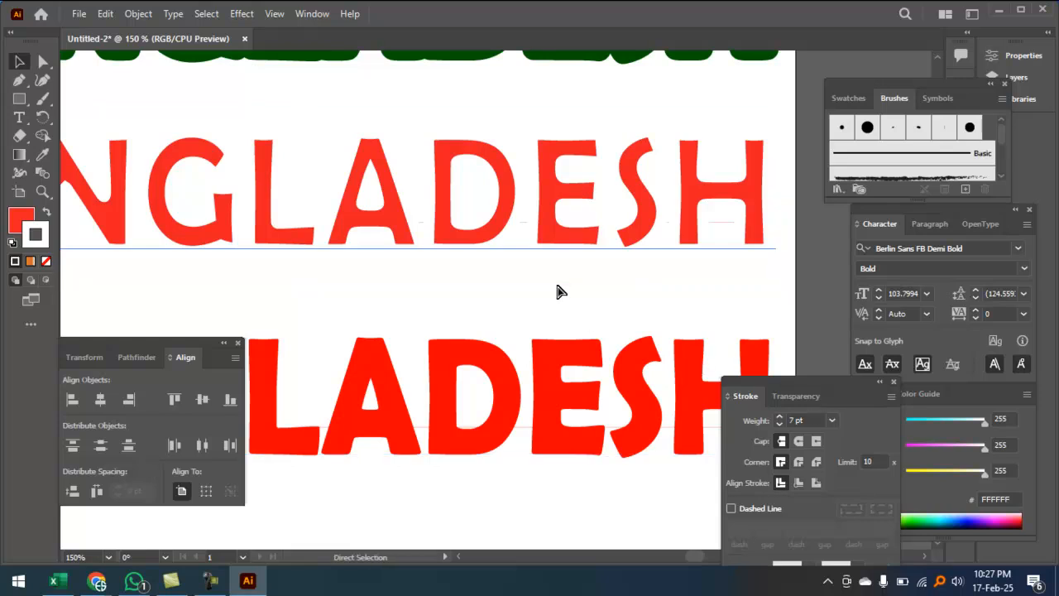
pyautogui.hotkey('ctrl', '0')
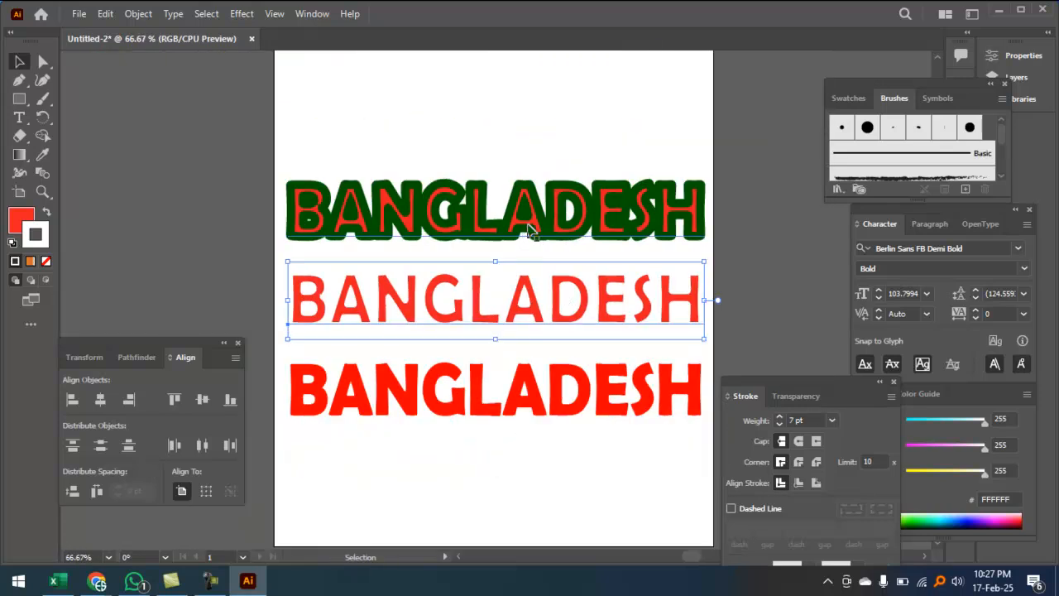
pyautogui.click(536, 239)
pyautogui.click(532, 114)
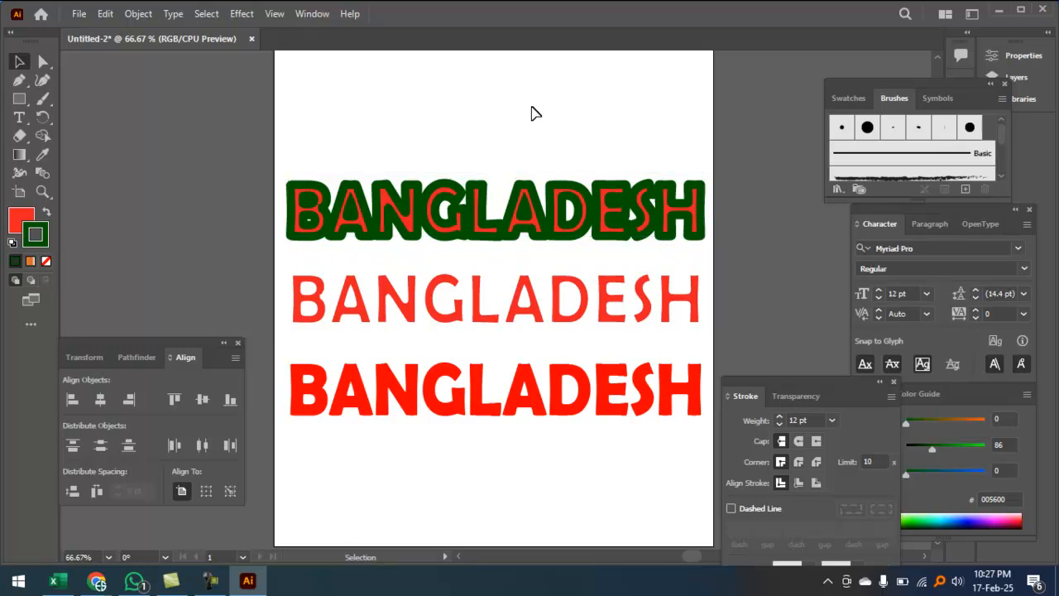
pyautogui.hotkey('ctrl', '-')
pyautogui.keyDown('ctrl'); pyautogui.click(567, 213); pyautogui.keyUp('ctrl')
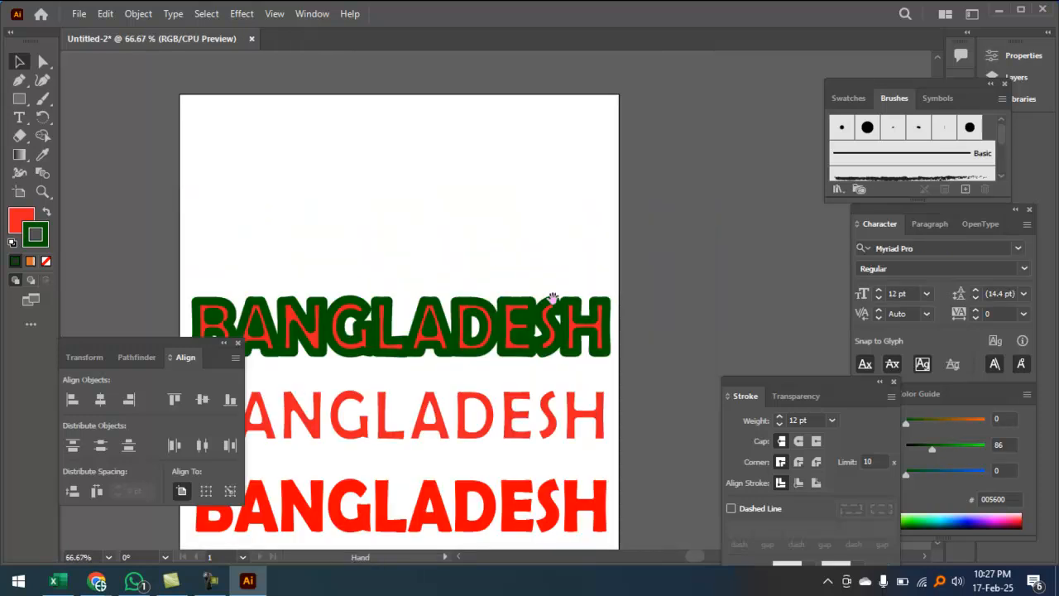
pyautogui.moveTo(553, 296); pyautogui.dragTo(565, 111)
# Step: Select the top two BANGLADESH copies, leaving the bold red text unselected
pyautogui.click(528, 155)
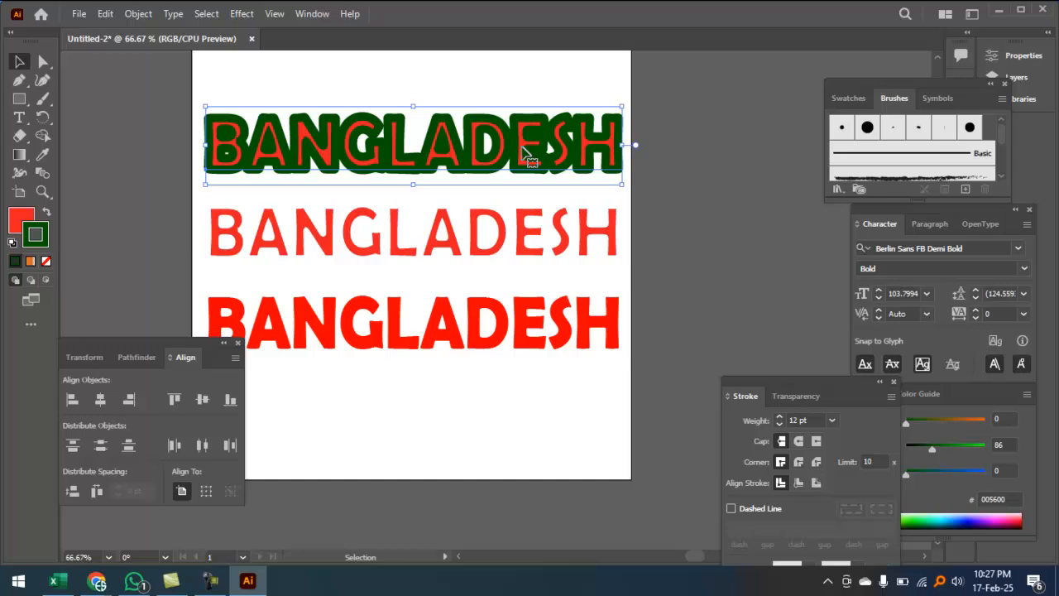
pyautogui.click(501, 255)
pyautogui.hotkey('ctrl', '-')
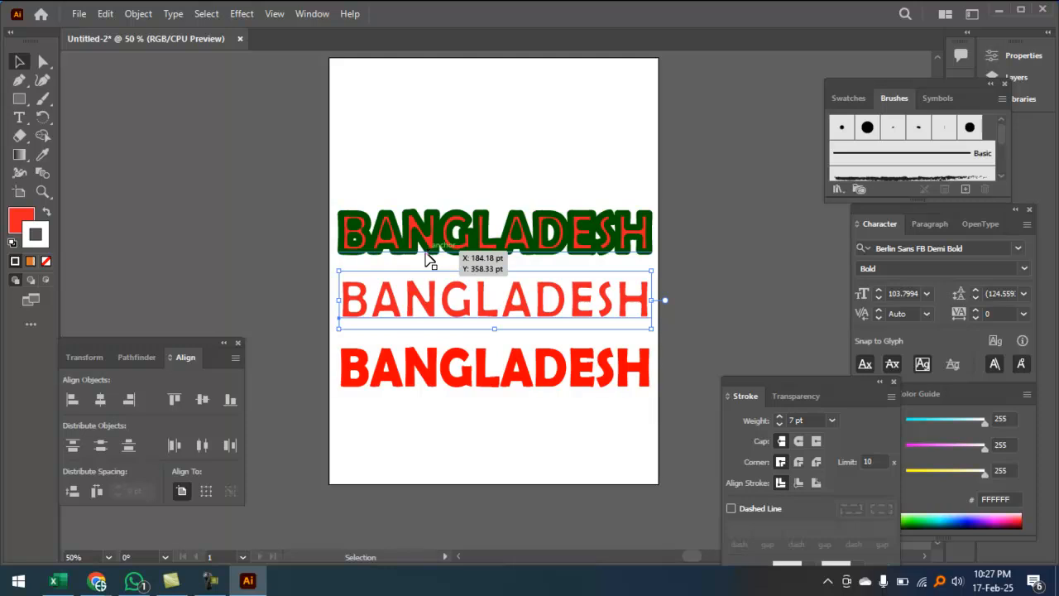
pyautogui.moveTo(433, 134); pyautogui.dragTo(560, 430)
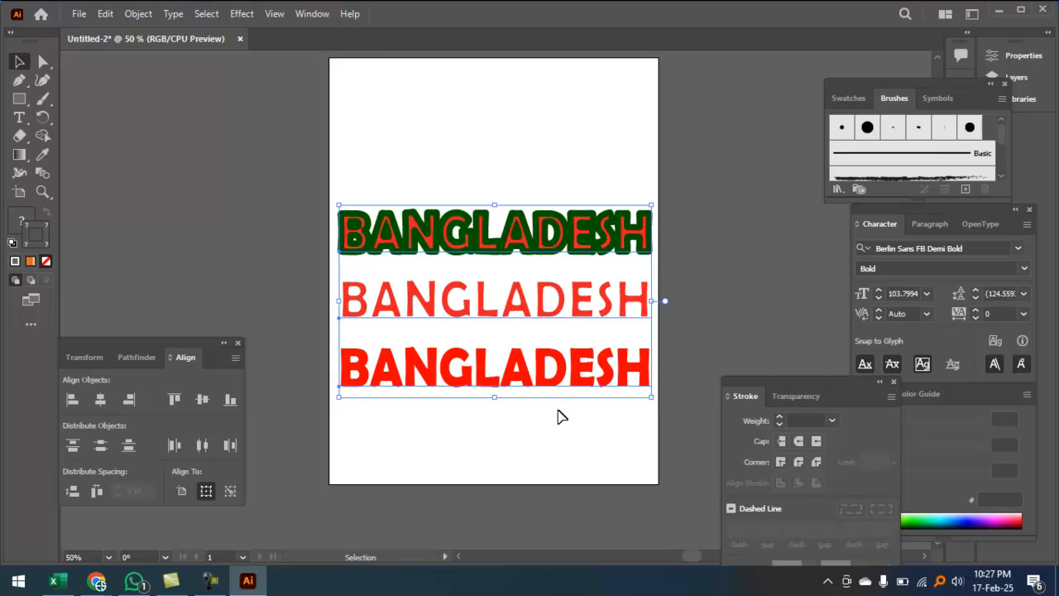
pyautogui.click(534, 186)
pyautogui.moveTo(528, 138); pyautogui.dragTo(610, 303)
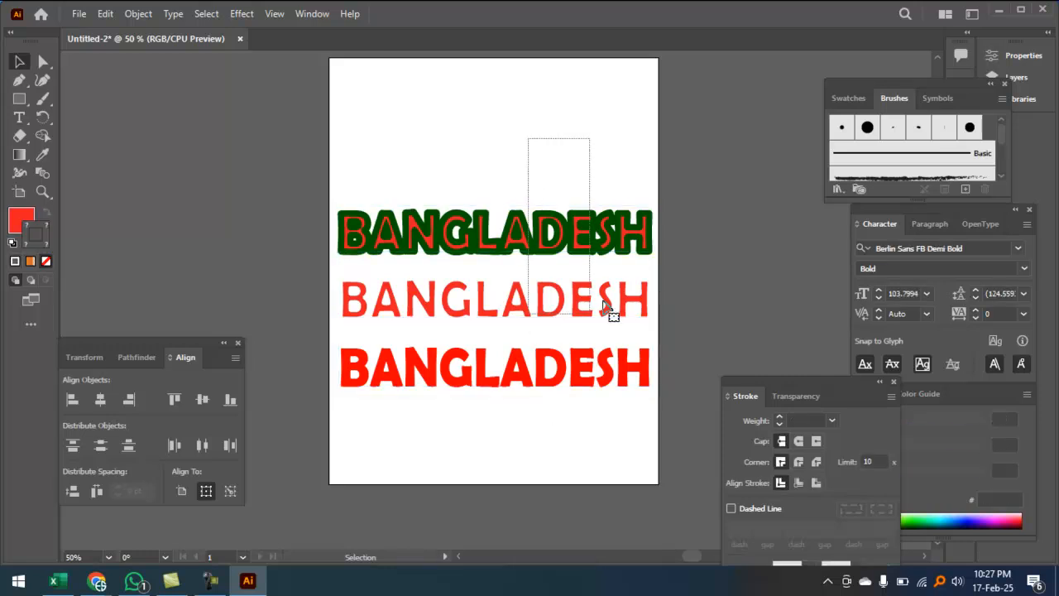
# Step: Delete the top two copies and set the remaining red BANGLADESH in Li Liakot Shopnonil Unicode
pyautogui.press('Delete')
pyautogui.click(476, 377)
pyautogui.moveTo(476, 376); pyautogui.dragTo(493, 167)
pyautogui.doubleClick(485, 177)
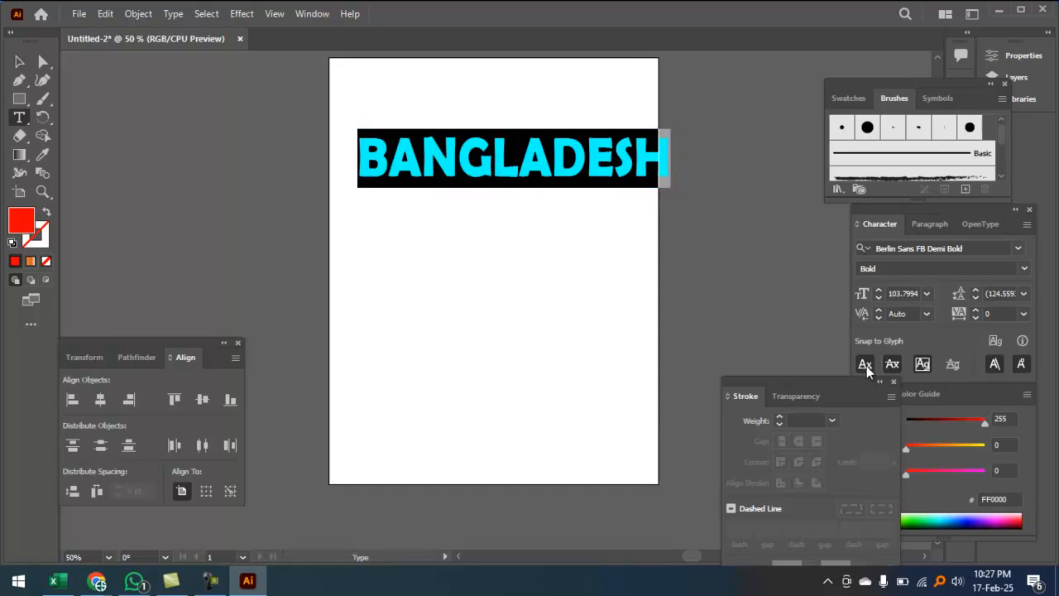
pyautogui.click(1018, 248)
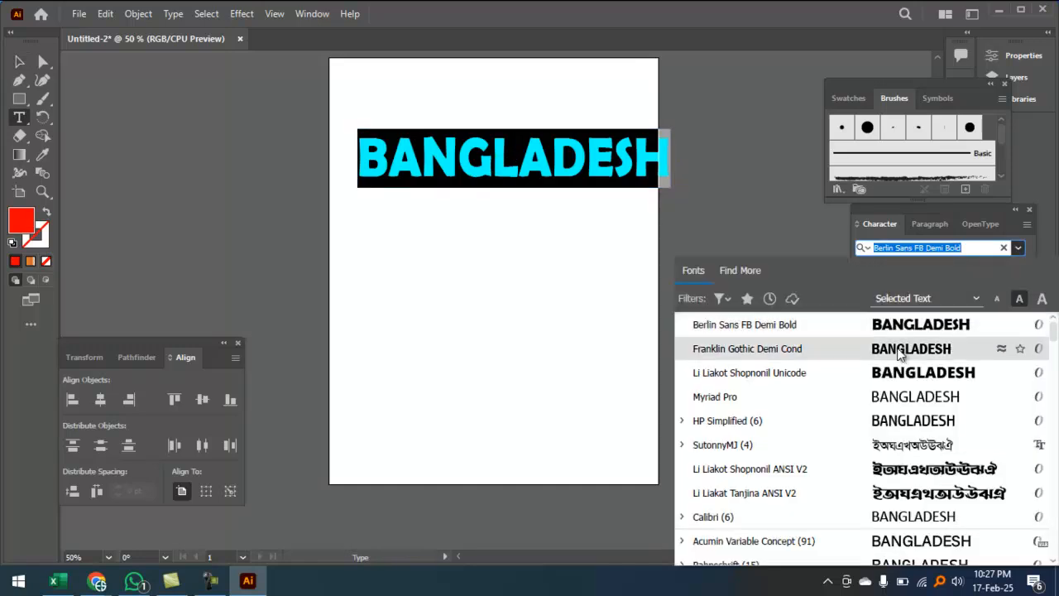
pyautogui.click(932, 372)
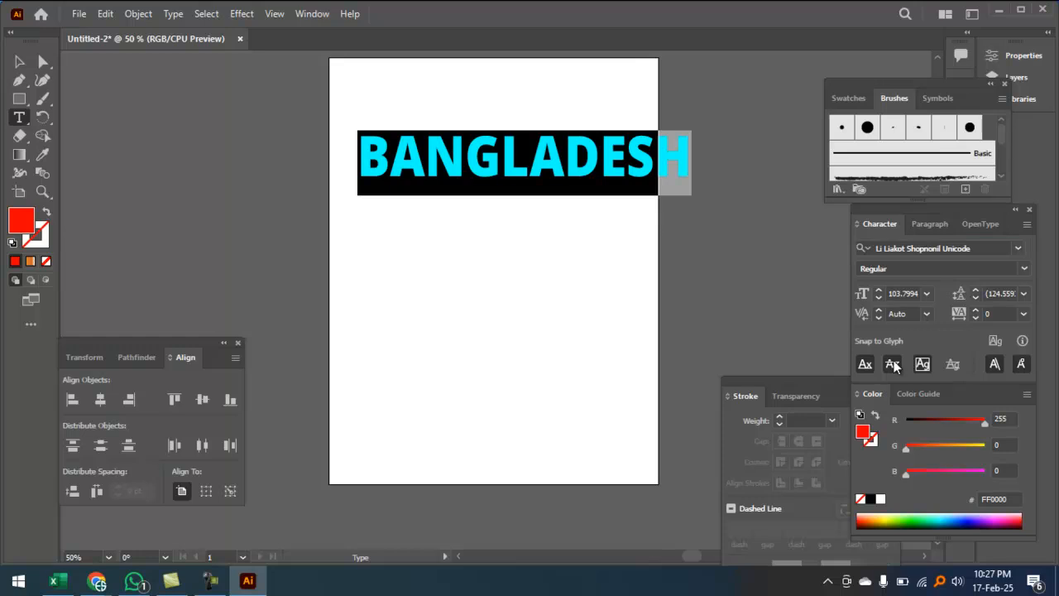
# Step: Narrow the red text, cut it to the clipboard, and start a new document
pyautogui.click(19, 61)
pyautogui.click(525, 262)
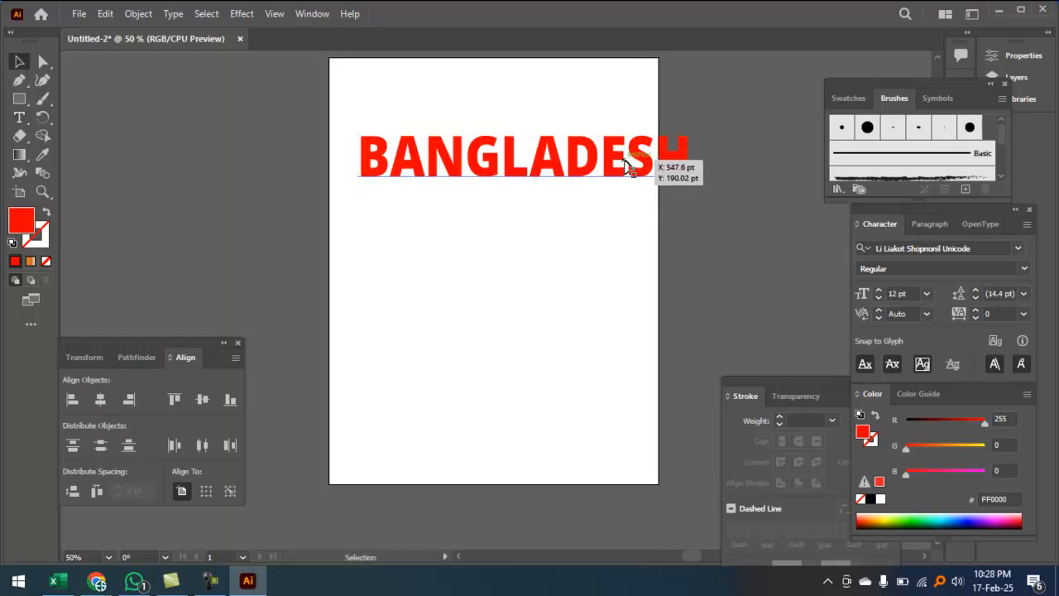
pyautogui.click(626, 165)
pyautogui.moveTo(673, 166); pyautogui.dragTo(642, 167)
pyautogui.click(525, 269)
pyautogui.click(519, 175)
pyautogui.hotkey('ctrl', 'x')
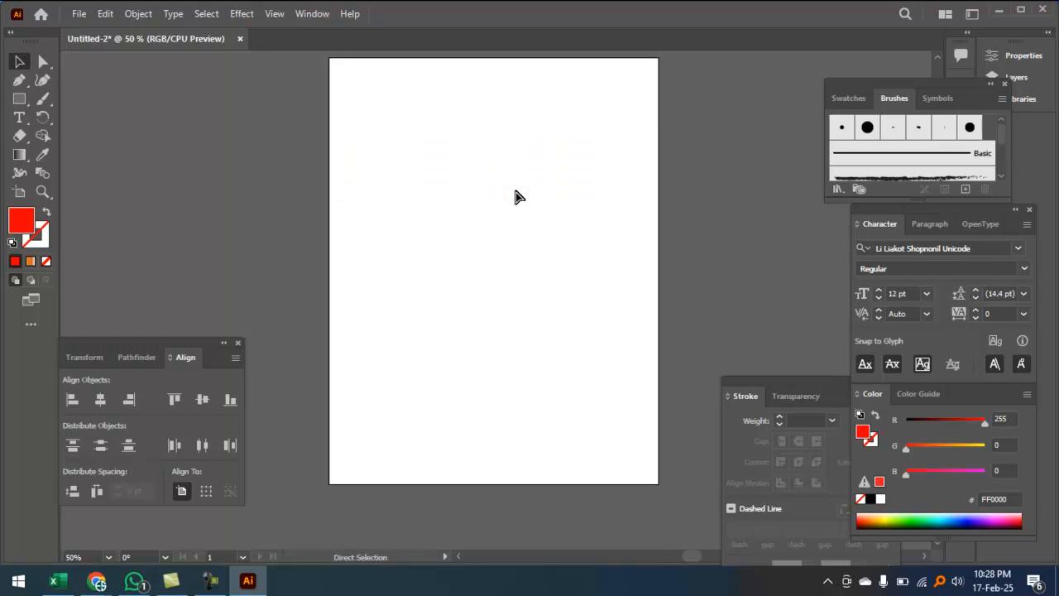
pyautogui.hotkey('ctrl', 'n')
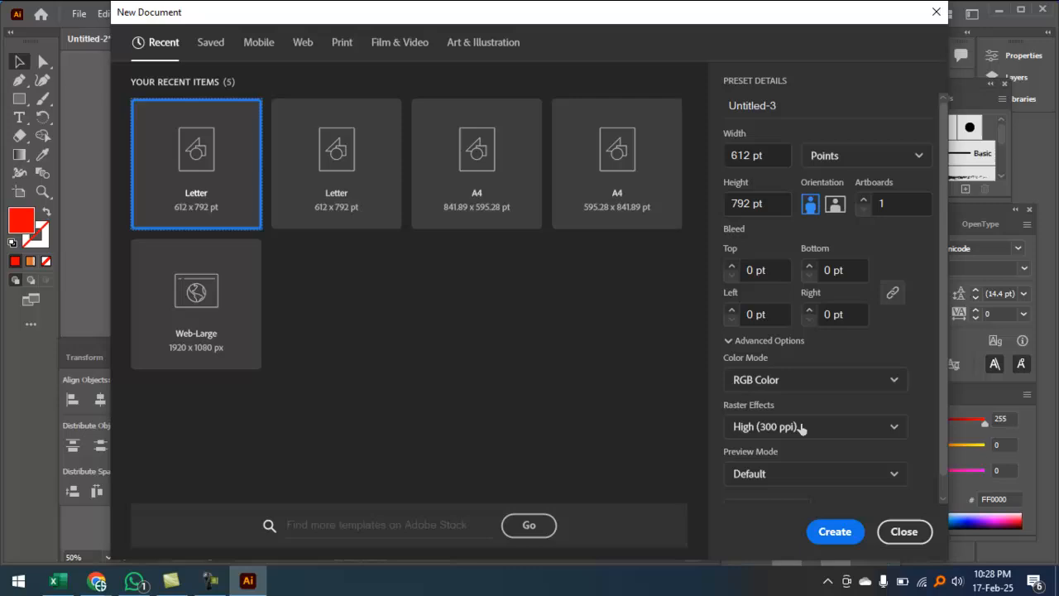
# Step: Create a landscape document, paste in the red BANGLADESH text and enlarge it
pyautogui.click(835, 205)
pyautogui.click(835, 531)
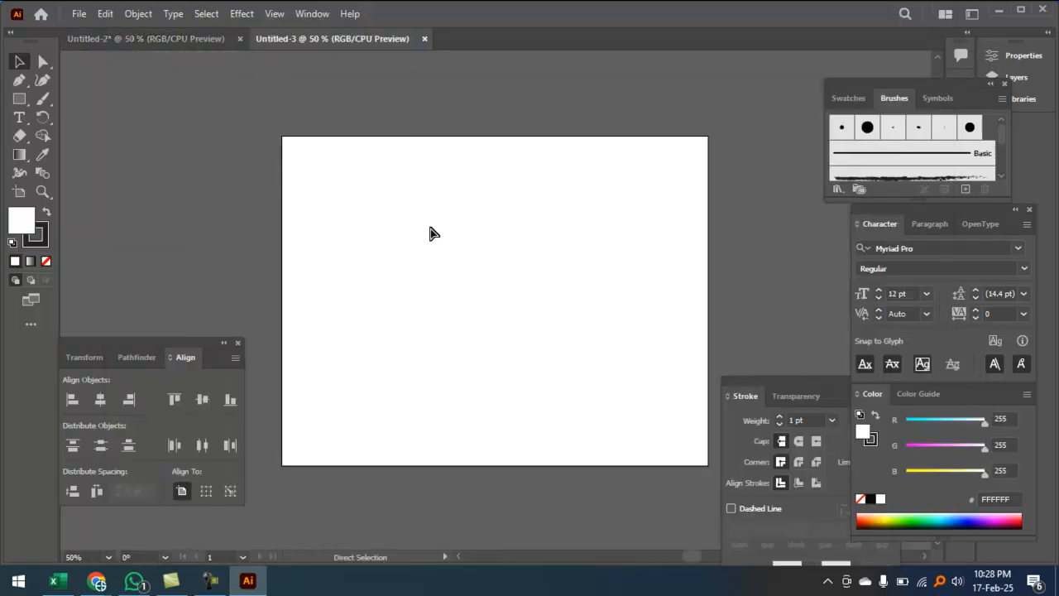
pyautogui.hotkey('ctrl', 'v')
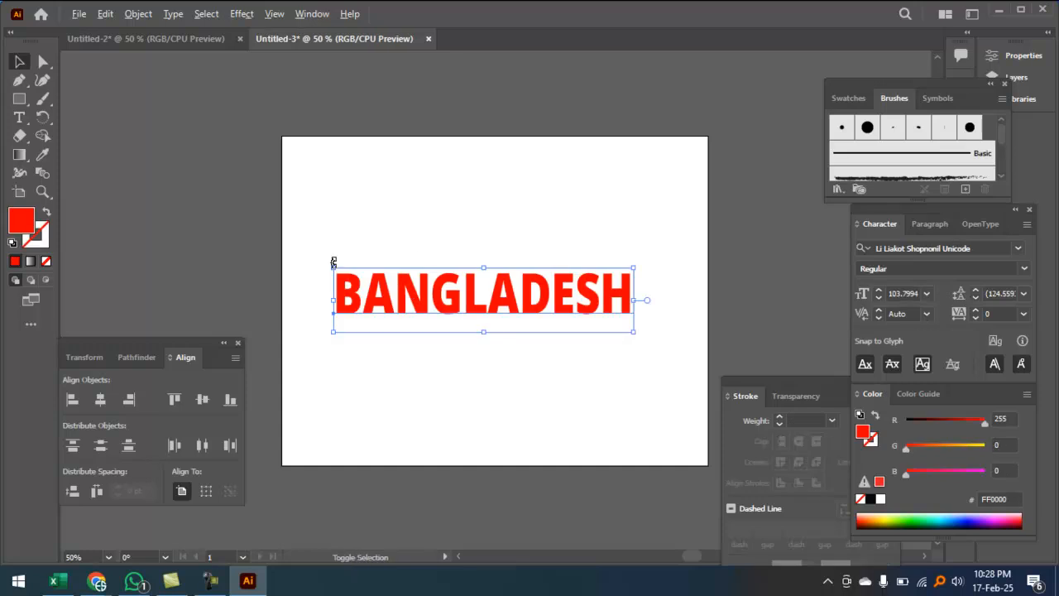
pyautogui.moveTo(334, 271); pyautogui.dragTo(309, 265)
# Step: Recentre the view so the artboard fits the window with the BANGLADESH text selected
pyautogui.click(495, 329)
pyautogui.scroll(1, 495, 330)
pyautogui.moveTo(458, 270); pyautogui.dragTo(416, 201)
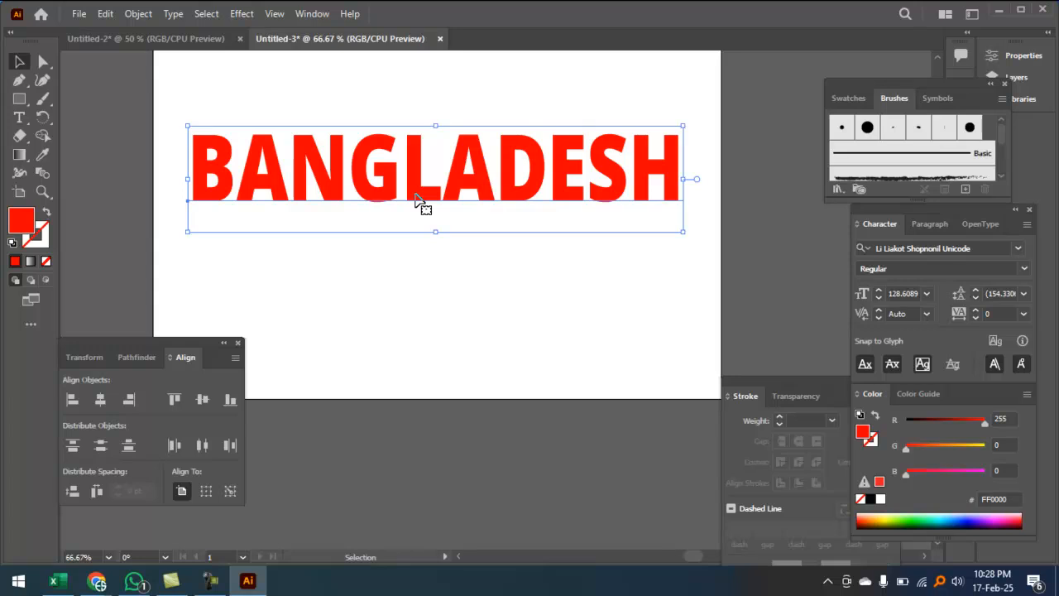
pyautogui.click(502, 237)
pyautogui.scroll(1, 505, 217)
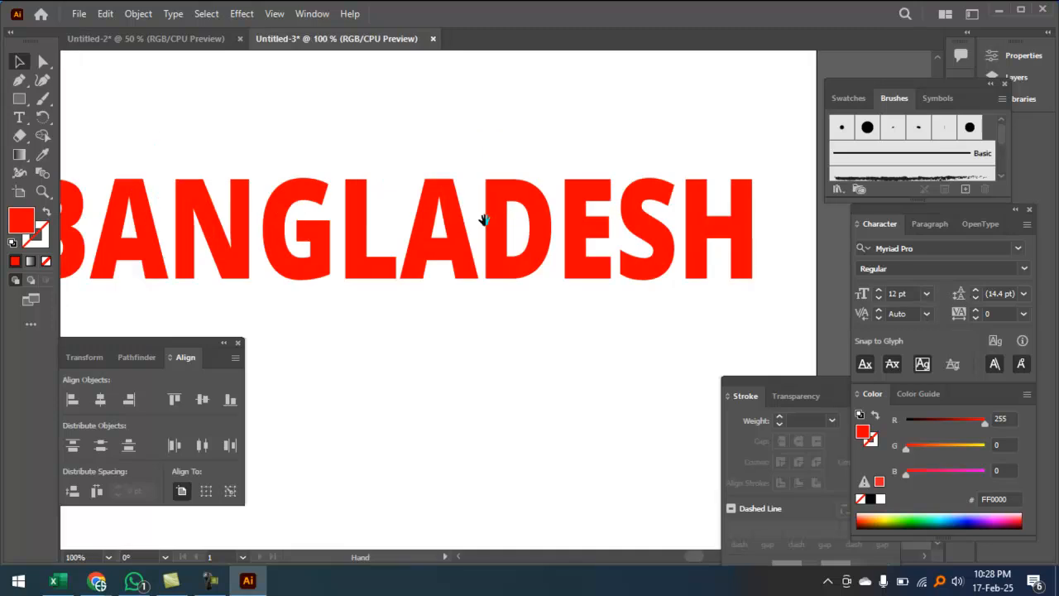
pyautogui.moveTo(485, 218); pyautogui.dragTo(548, 198)
pyautogui.click(551, 198)
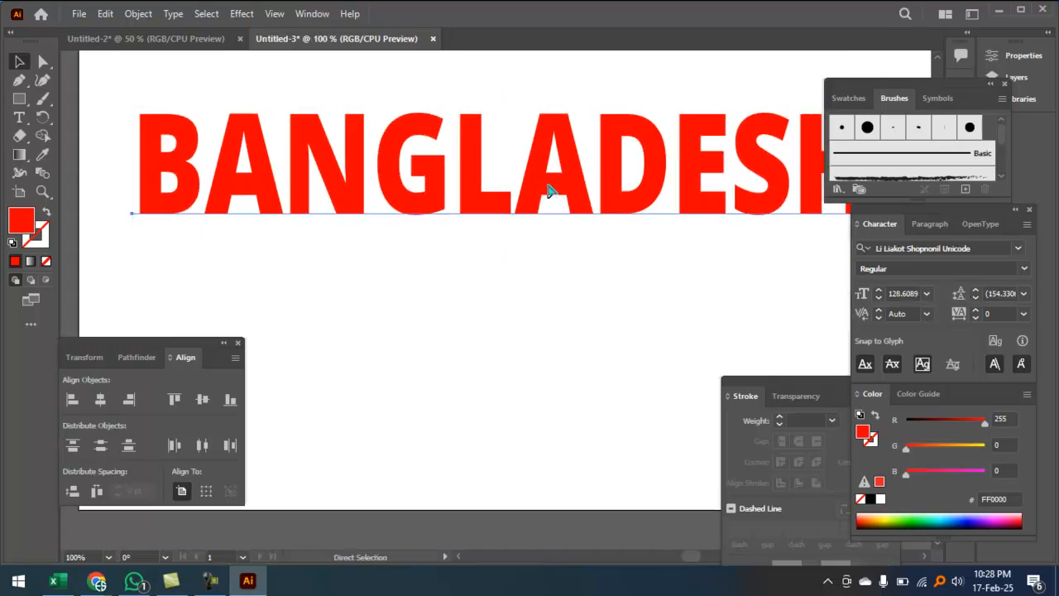
pyautogui.hotkey('ctrl', '0')
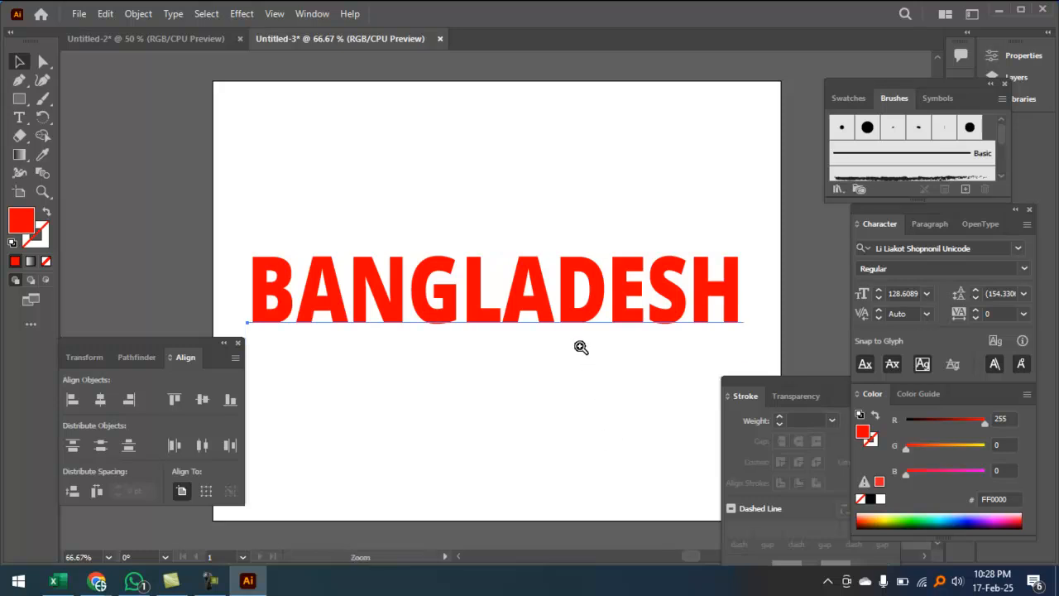
pyautogui.hotkey('ctrl', '1')
pyautogui.hotkey('ctrl', '0')
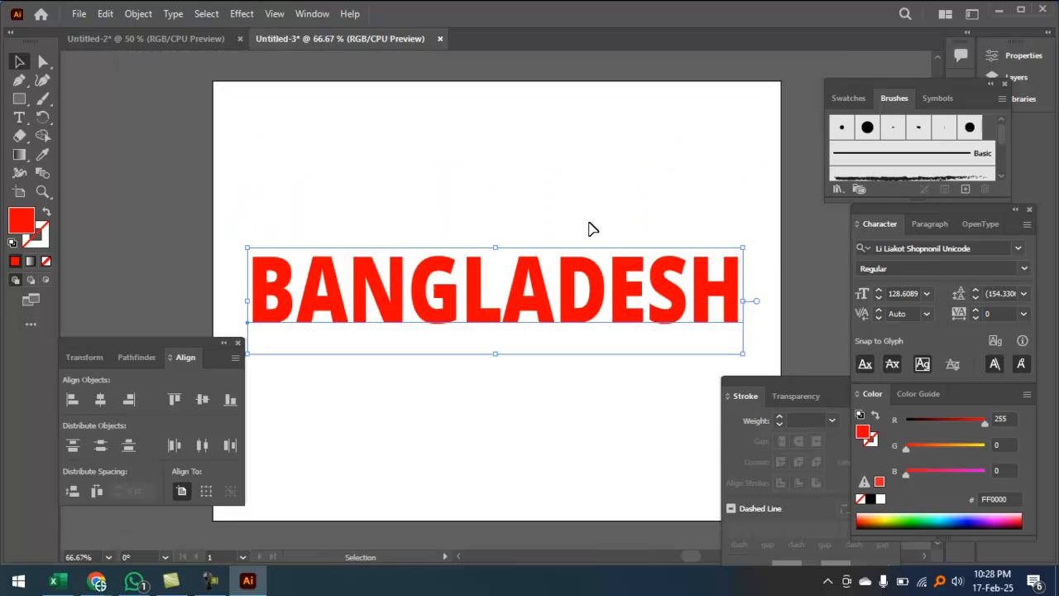
# Step: Undo an accidental extra copy of the text and switch to the Direct Selection tool
pyautogui.moveTo(484, 293)
pyautogui.mouseDown()
pyautogui.moveTo(474, 253)
pyautogui.moveTo(496, 180)
pyautogui.moveTo(474, 169)
pyautogui.moveTo(470, 289)
pyautogui.mouseUp()
pyautogui.hotkey('ctrl', 'z')
pyautogui.hotkey('ctrl', 'z')
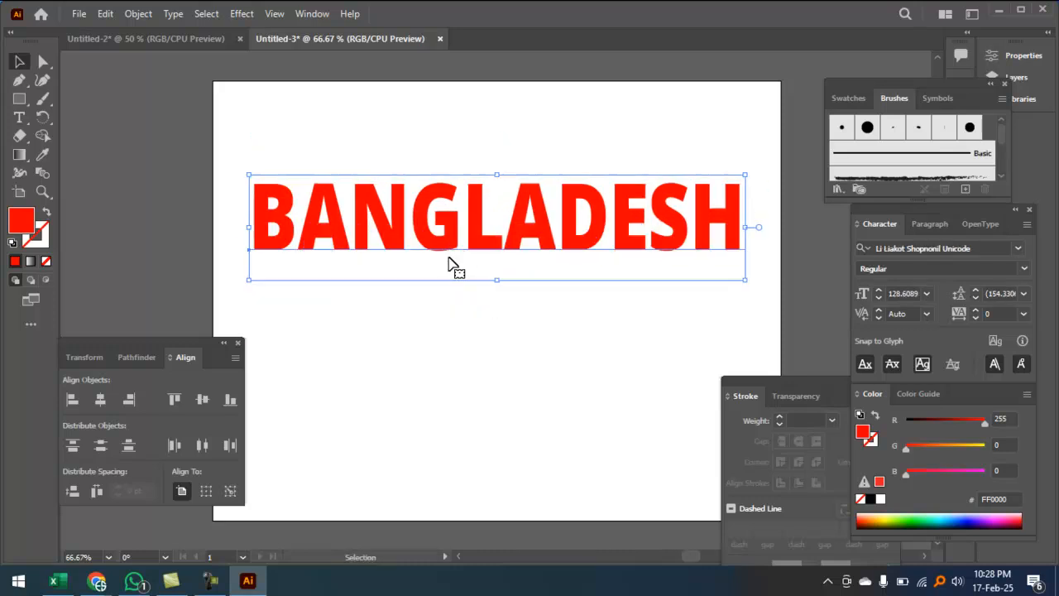
pyautogui.press('a')
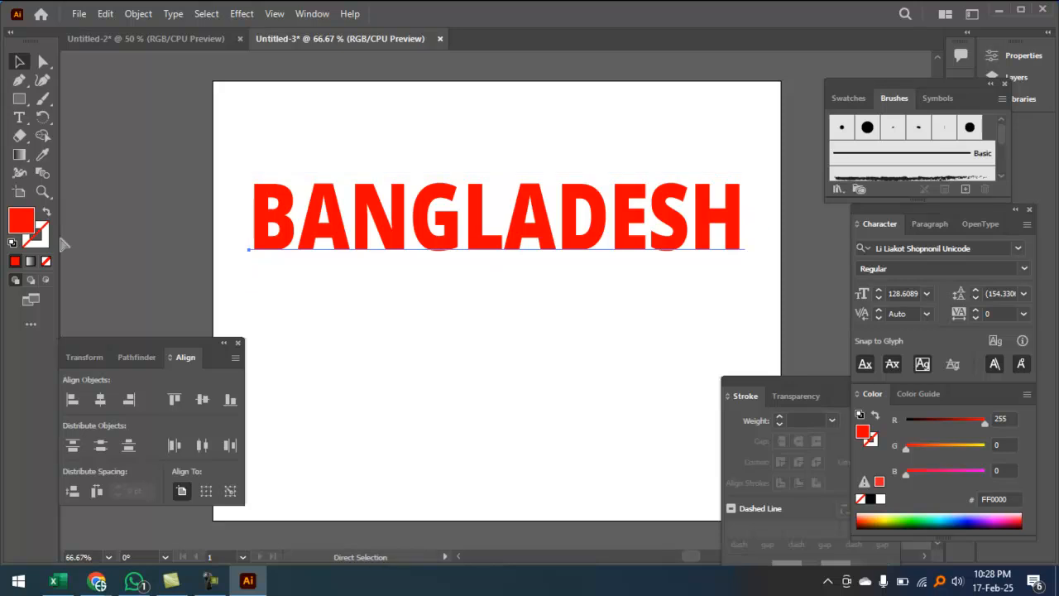
pyautogui.moveTo(31, 185)
pyautogui.mouseDown()
pyautogui.moveTo(20, 260)
pyautogui.moveTo(51, 175)
pyautogui.mouseUp()
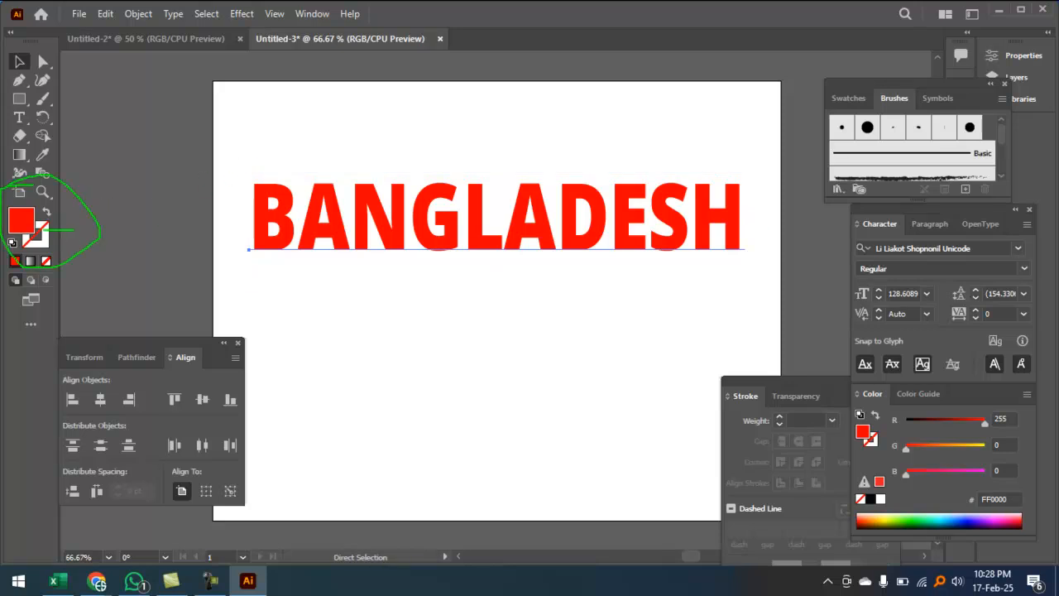
# Step: Activate the stroke colour and select the BANGLADESH text for a dark-blue 13008B outline
pyautogui.click(45, 238)
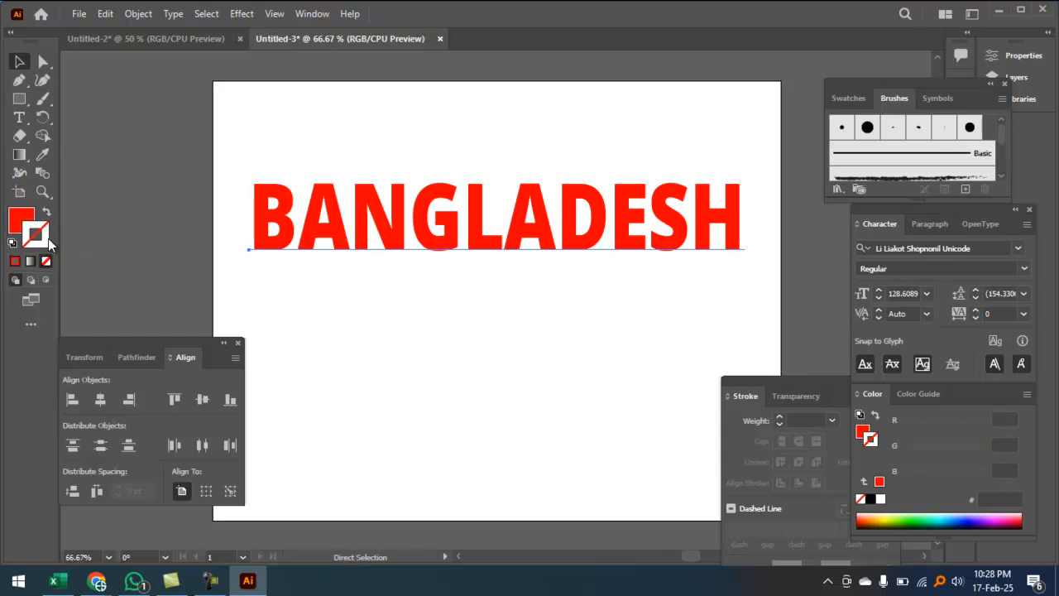
pyautogui.press('v')
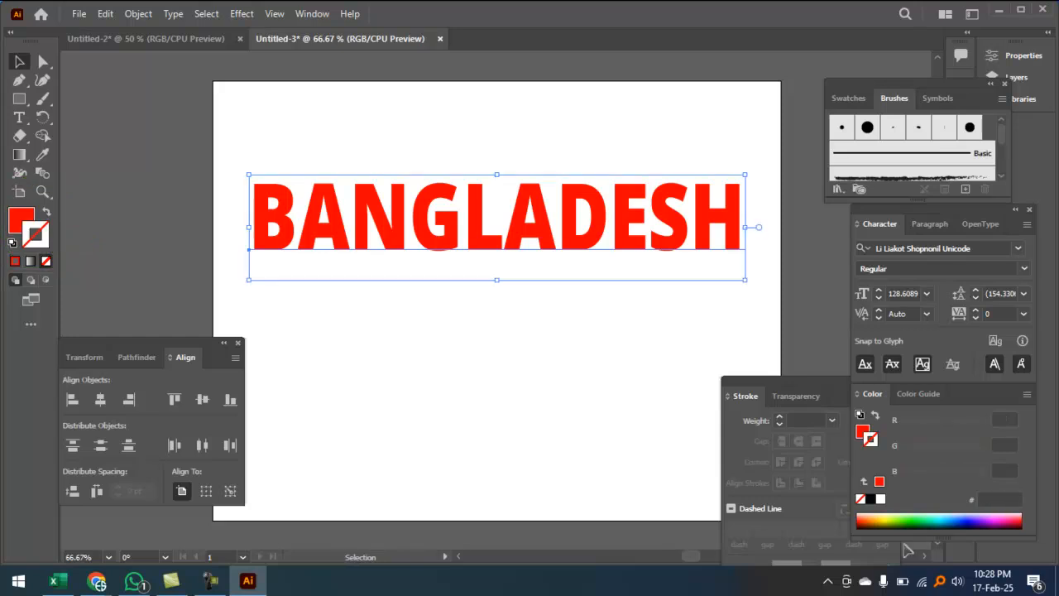
pyautogui.click(978, 522)
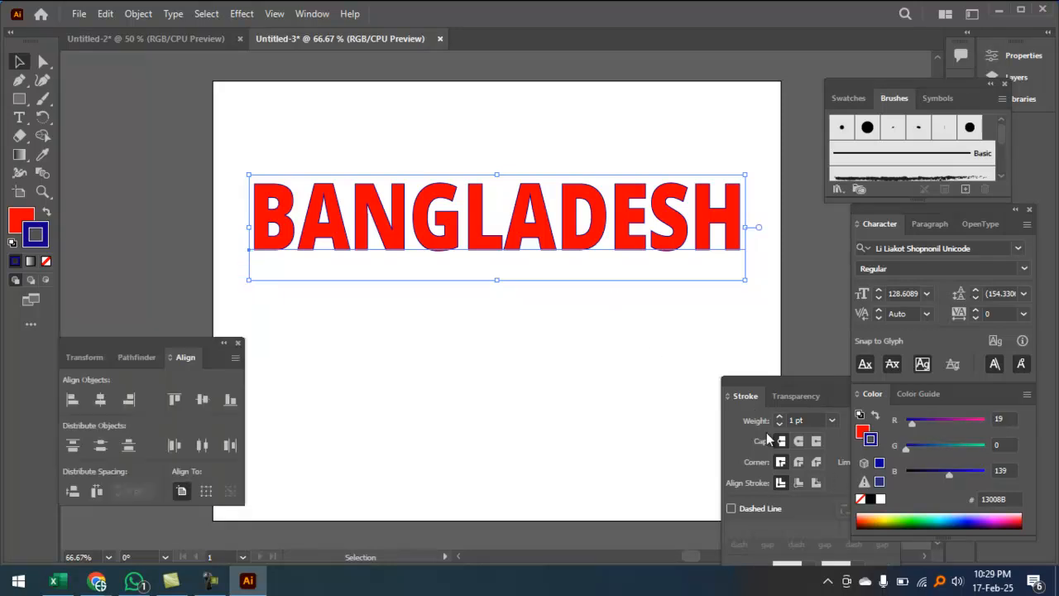
pyautogui.press('a')
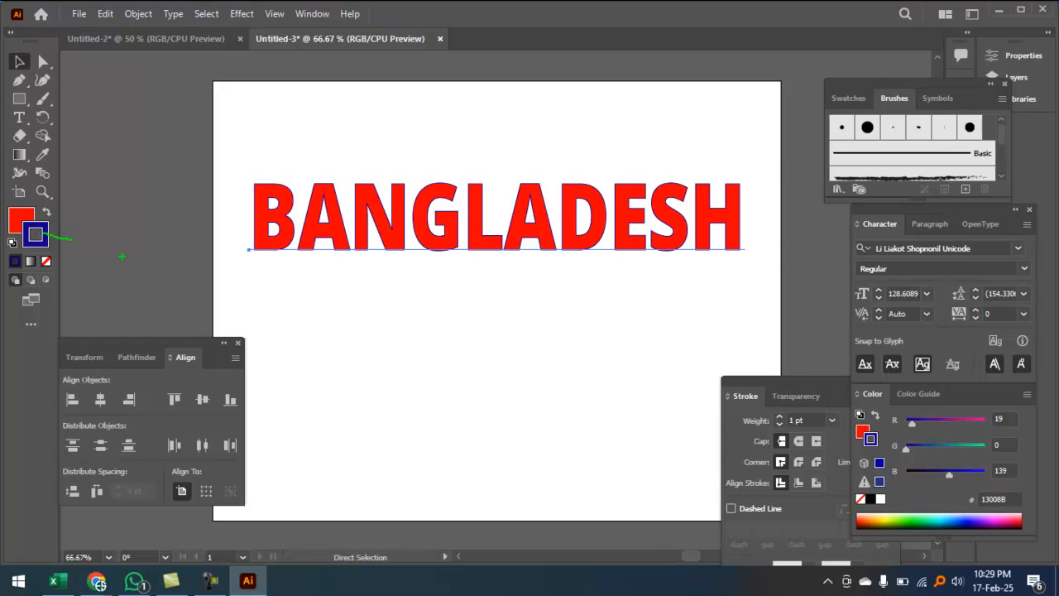
pyautogui.press('Escape')
pyautogui.click(276, 212)
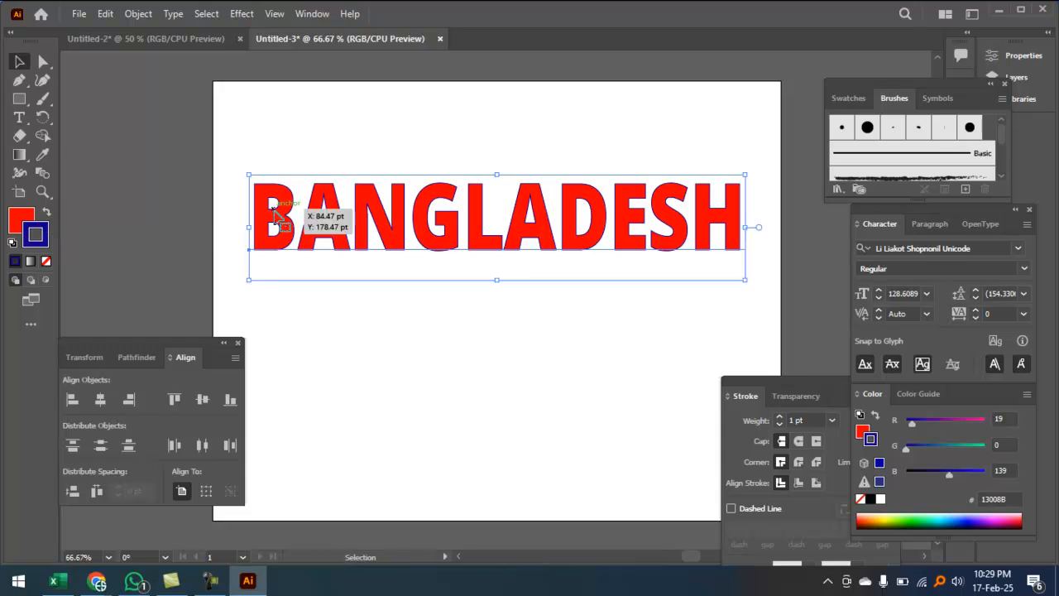
# Step: Raise the text's stroke weight to 14 pt and zoom in on the spiky miter points
pyautogui.click(780, 422)
pyautogui.click(780, 421)
pyautogui.click(781, 421)
pyautogui.click(780, 421)
pyautogui.click(780, 421)
pyautogui.click(780, 422)
pyautogui.click(780, 421)
pyautogui.click(781, 421)
pyautogui.click(780, 421)
pyautogui.click(501, 355)
pyautogui.keyDown('ctrl'); pyautogui.click(485, 329); pyautogui.keyUp('ctrl')
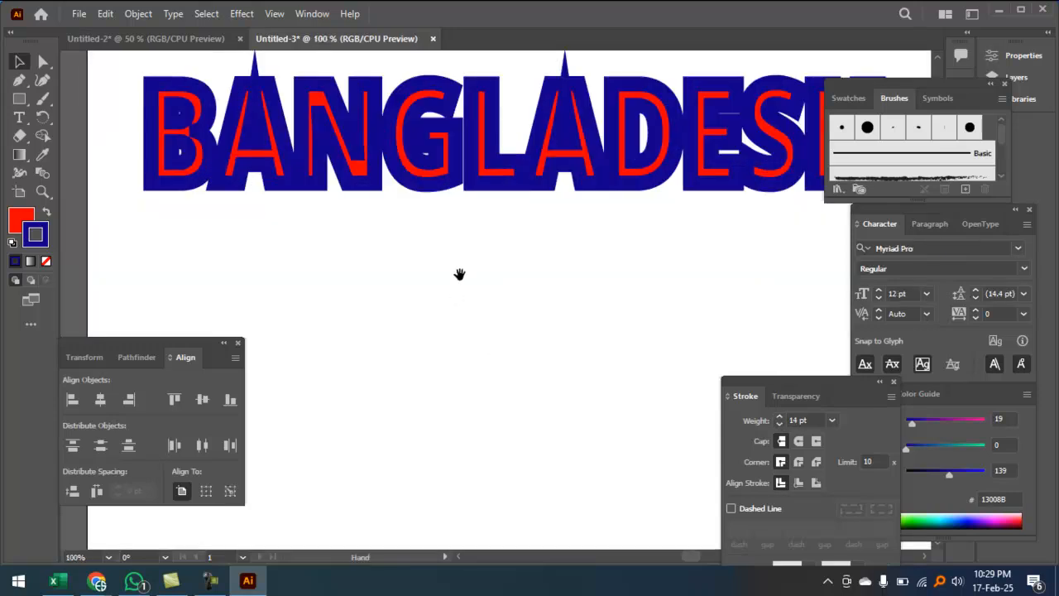
pyautogui.moveTo(460, 274); pyautogui.dragTo(413, 382)
pyautogui.keyDown('ctrl'); pyautogui.click(499, 293); pyautogui.keyUp('ctrl')
pyautogui.moveTo(527, 257); pyautogui.dragTo(492, 330)
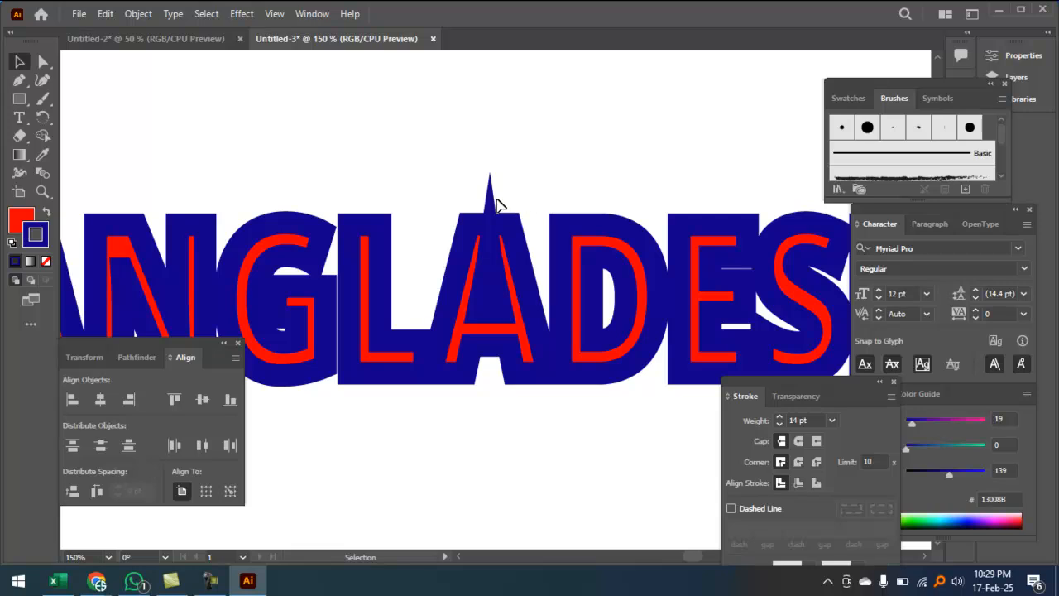
pyautogui.hotkey('ctrl', '-')
pyautogui.hotkey('ctrl', '-')
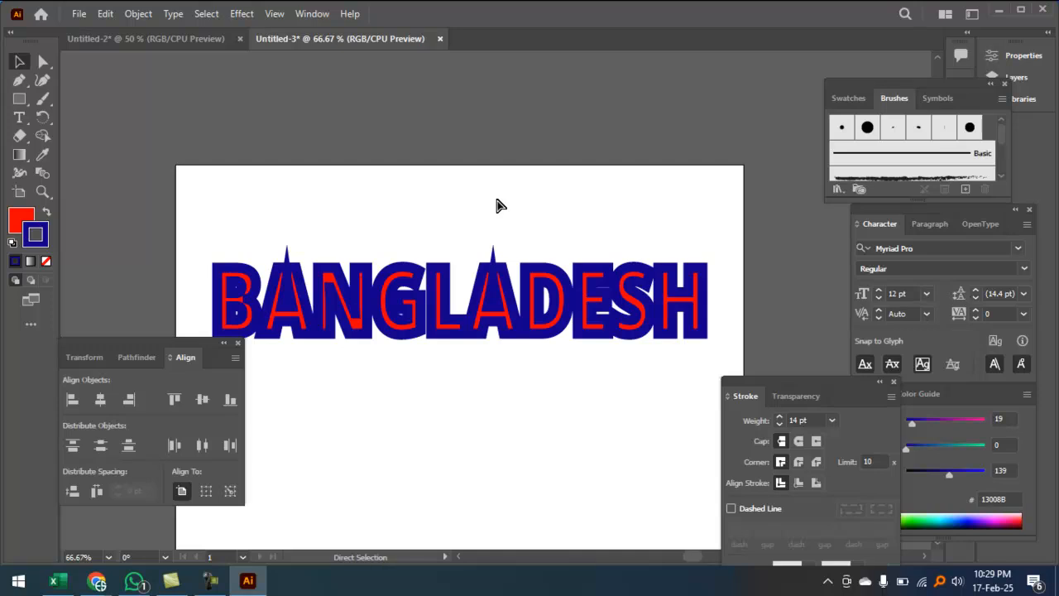
# Step: Zoom in on the lettering and select the outlined BANGLADESH text
pyautogui.keyDown('ctrl'); pyautogui.click(486, 287); pyautogui.keyUp('ctrl')
pyautogui.keyDown('ctrl'); pyautogui.click(485, 287); pyautogui.keyUp('ctrl')
pyautogui.moveTo(499, 253); pyautogui.dragTo(523, 215)
pyautogui.click(572, 241)
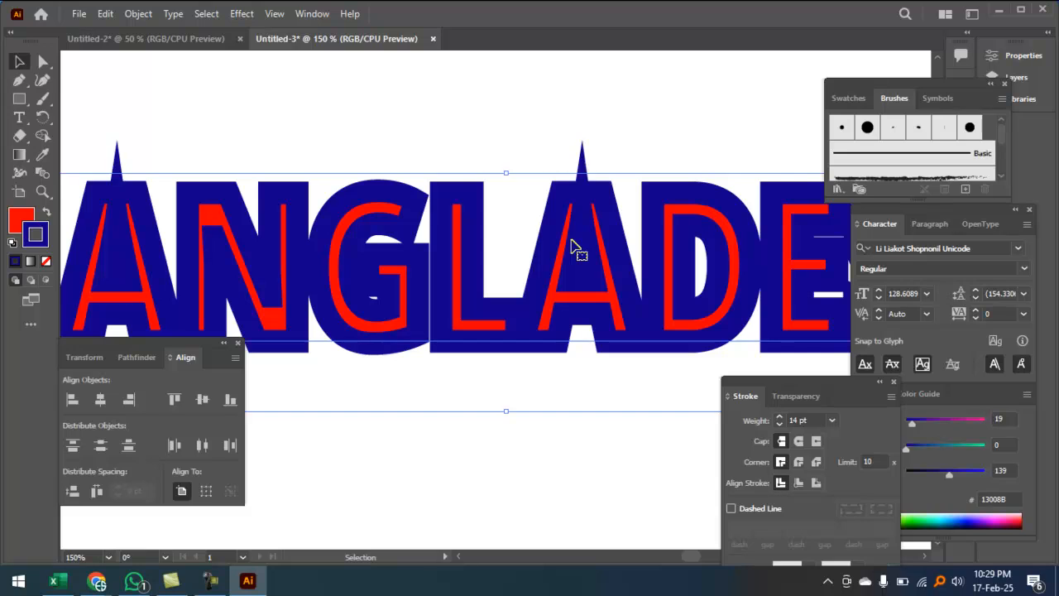
pyautogui.hotkey('ctrl', '-')
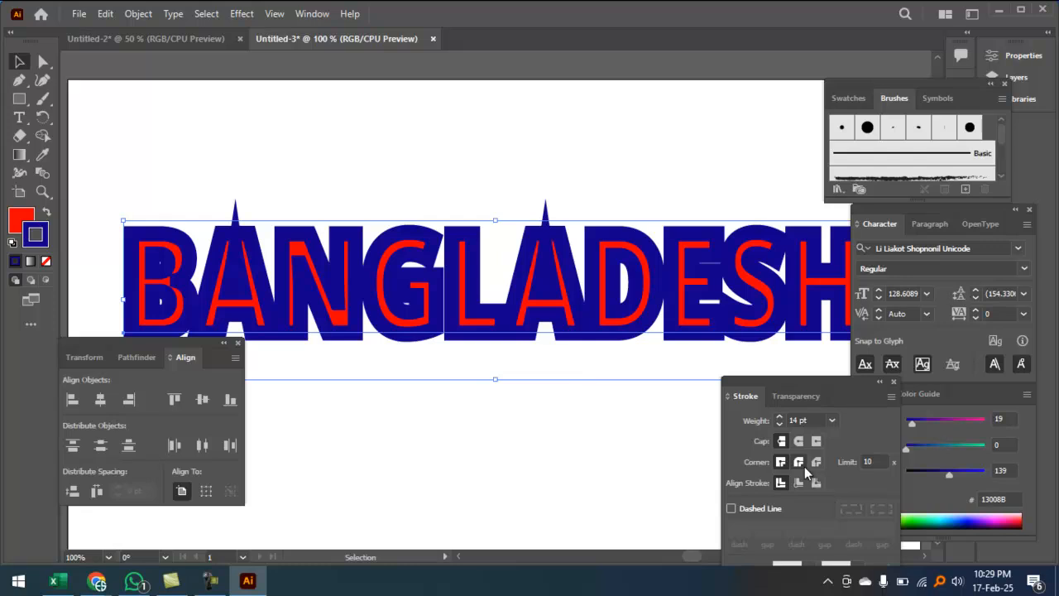
# Step: Lower the outline weight from 14 pt to 9 pt and inspect the letters up close
pyautogui.click(780, 424)
pyautogui.click(779, 424)
pyautogui.click(779, 425)
pyautogui.click(780, 424)
pyautogui.click(779, 424)
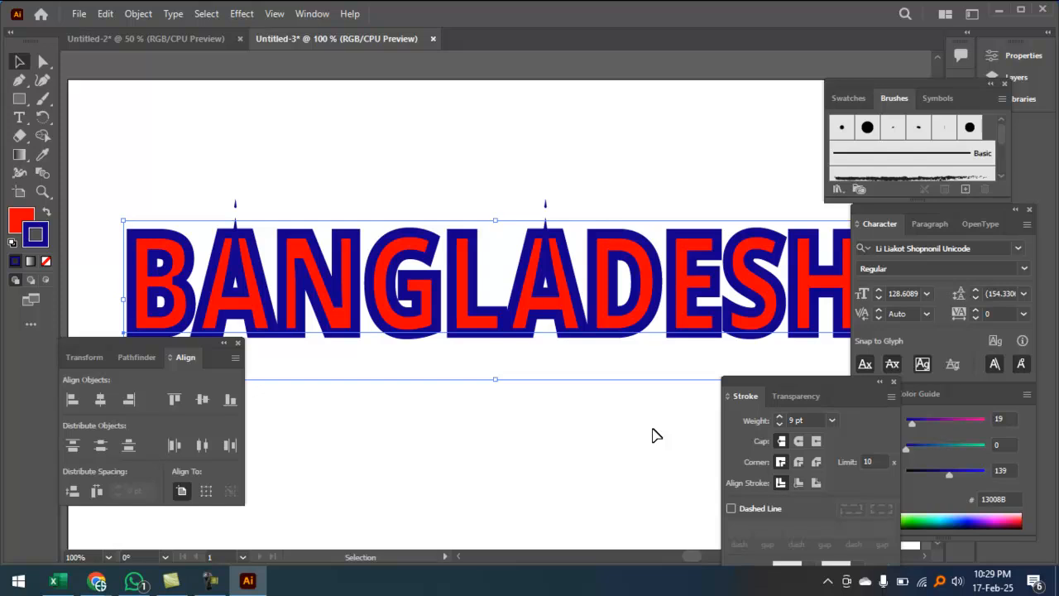
pyautogui.keyDown('ctrl'); pyautogui.click(575, 252); pyautogui.keyUp('ctrl')
pyautogui.keyDown('ctrl'); pyautogui.click(574, 252); pyautogui.keyUp('ctrl')
pyautogui.moveTo(488, 274); pyautogui.dragTo(498, 141)
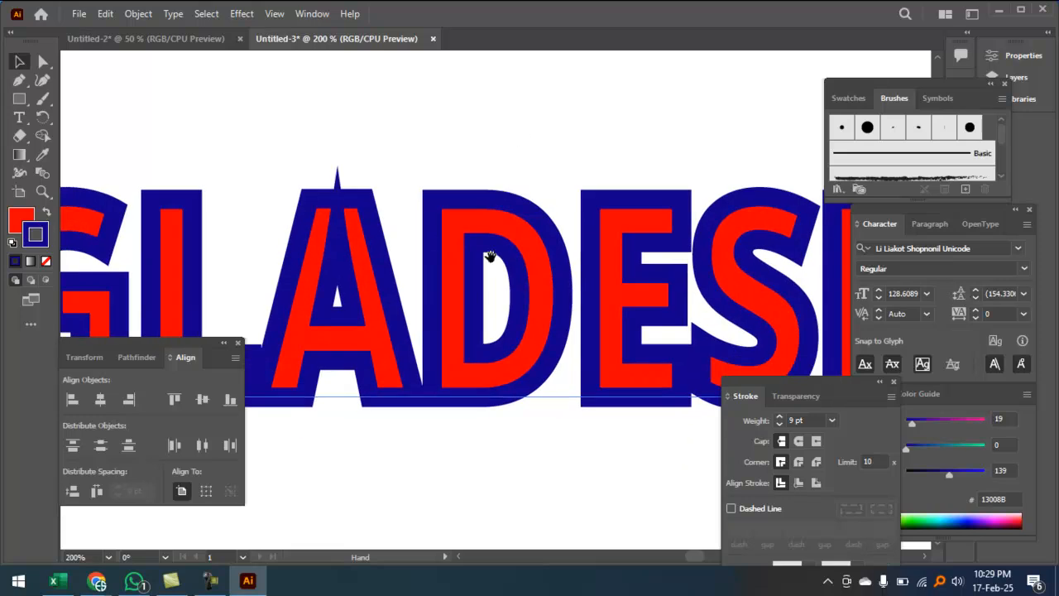
pyautogui.moveTo(489, 257); pyautogui.dragTo(491, 247)
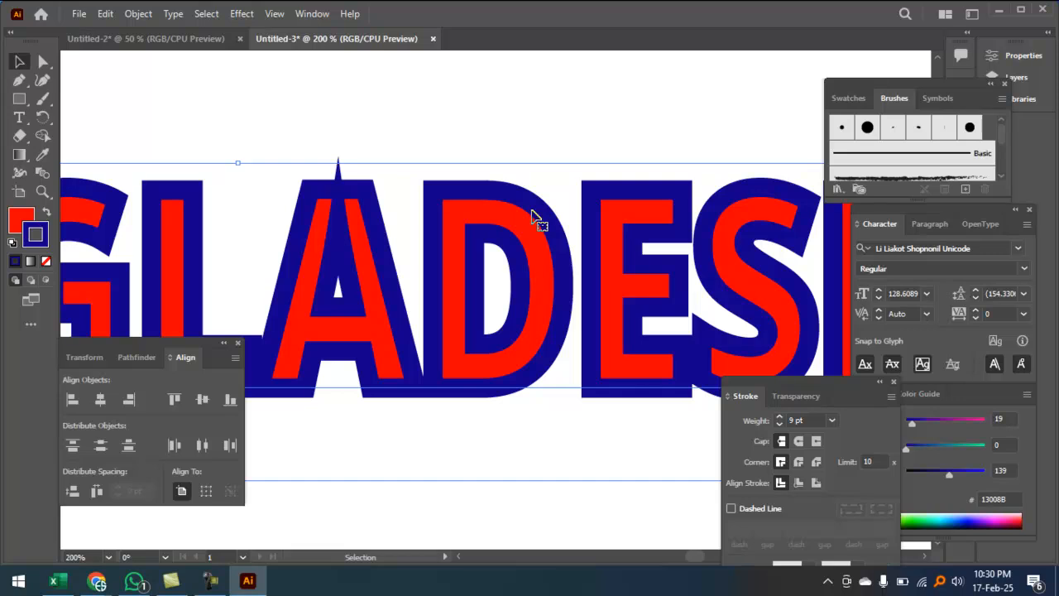
pyautogui.hotkey('ctrl', '-')
pyautogui.hotkey('ctrl', '-')
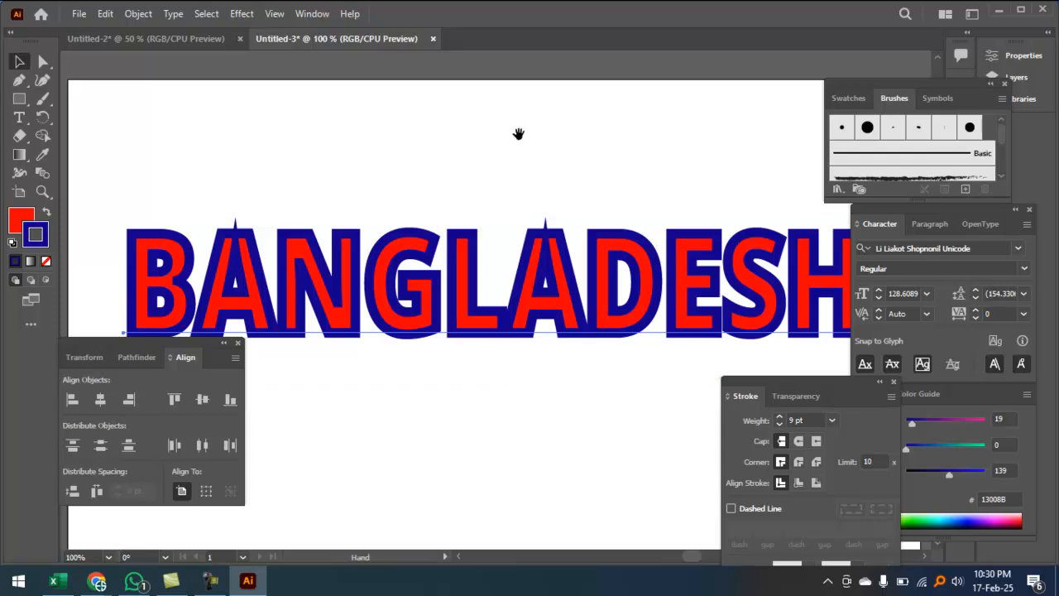
pyautogui.click(19, 100)
pyautogui.moveTo(19, 100); pyautogui.dragTo(54, 170)
pyautogui.moveTo(380, 99); pyautogui.dragTo(375, 207)
pyautogui.hotkey('ctrl', 'space')
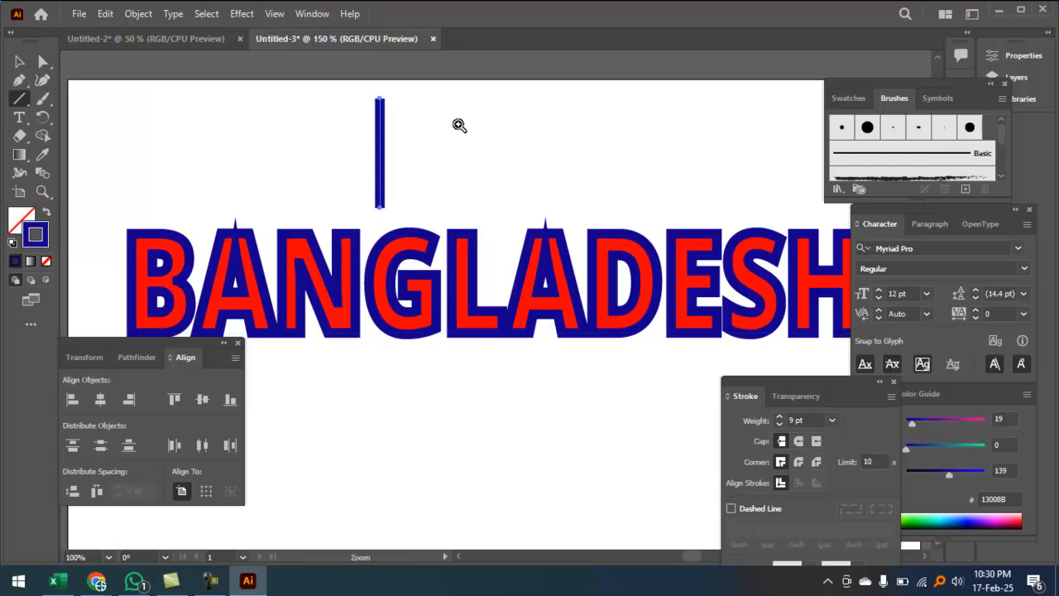
pyautogui.click(459, 125)
pyautogui.click(20, 62)
pyautogui.hotkey('ctrl', 'space')
pyautogui.click(266, 139)
pyautogui.moveTo(475, 296); pyautogui.dragTo(197, 118)
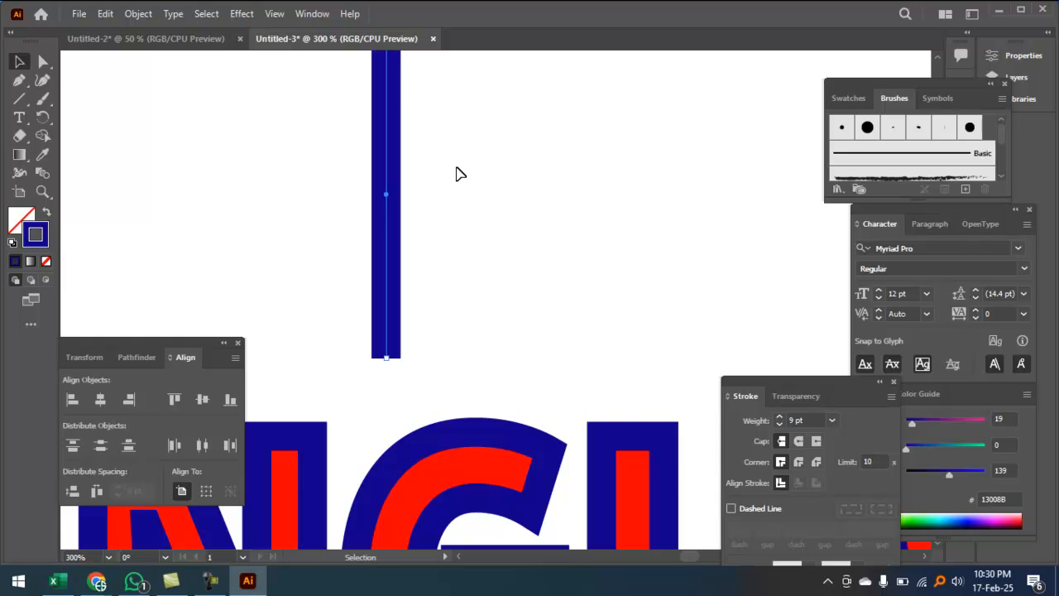
pyautogui.press('Delete')
pyautogui.moveTo(27, 100); pyautogui.dragTo(79, 100)
pyautogui.moveTo(375, 123); pyautogui.dragTo(534, 227)
pyautogui.click(20, 63)
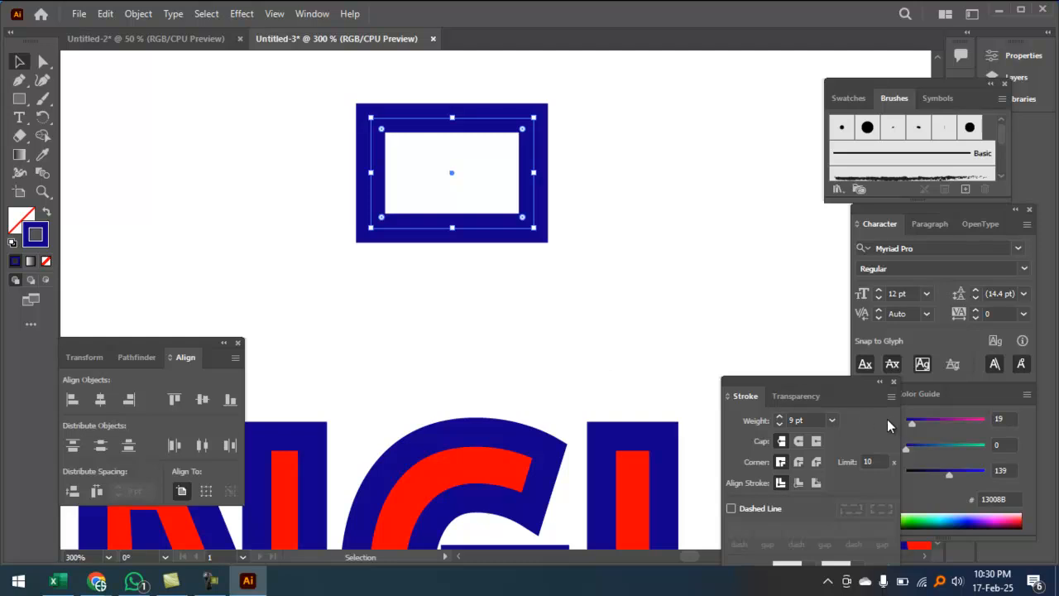
pyautogui.click(777, 425)
pyautogui.click(778, 425)
pyautogui.click(777, 424)
pyautogui.click(778, 424)
pyautogui.click(778, 425)
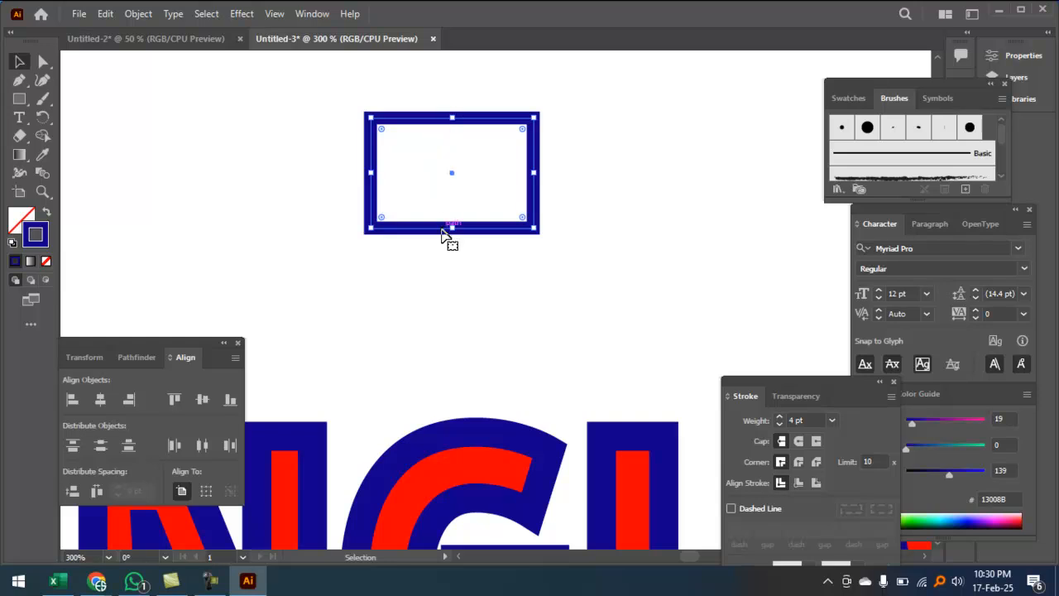
pyautogui.keyDown('ctrl'); pyautogui.click(471, 155); pyautogui.keyUp('ctrl')
pyautogui.keyDown('ctrl'); pyautogui.click(471, 154); pyautogui.keyUp('ctrl')
pyautogui.moveTo(553, 277); pyautogui.dragTo(486, 53)
pyautogui.moveTo(473, 264); pyautogui.dragTo(492, 170)
pyautogui.press('a')
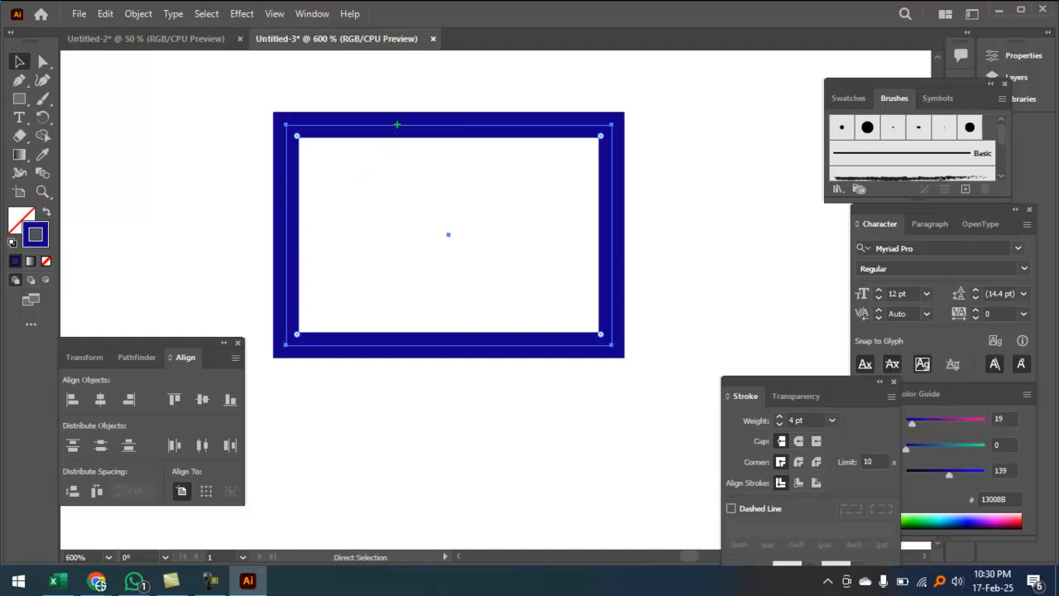
pyautogui.moveTo(396, 126); pyautogui.dragTo(398, 255)
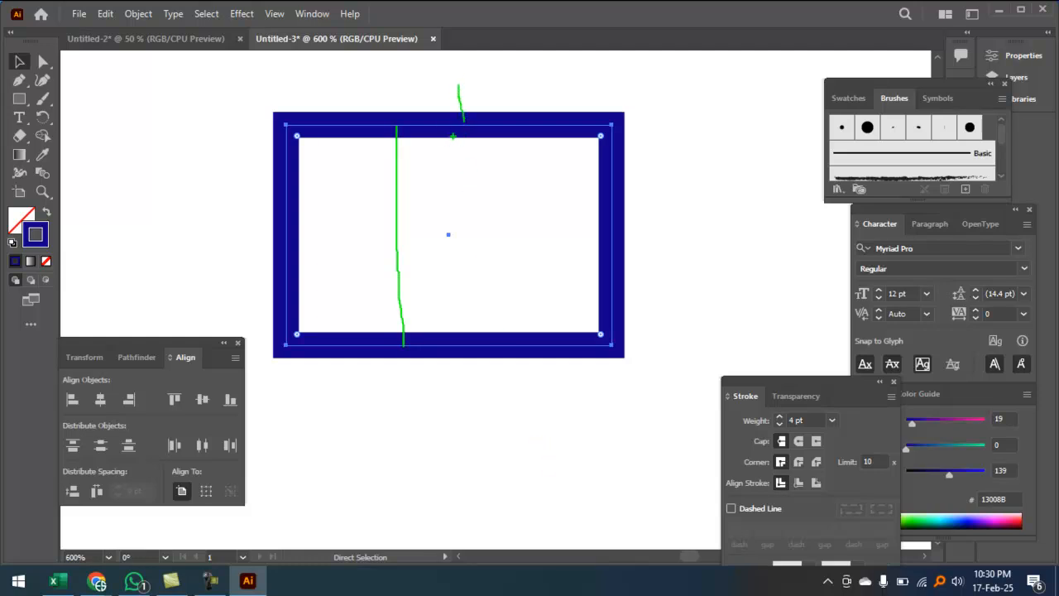
pyautogui.press('Escape')
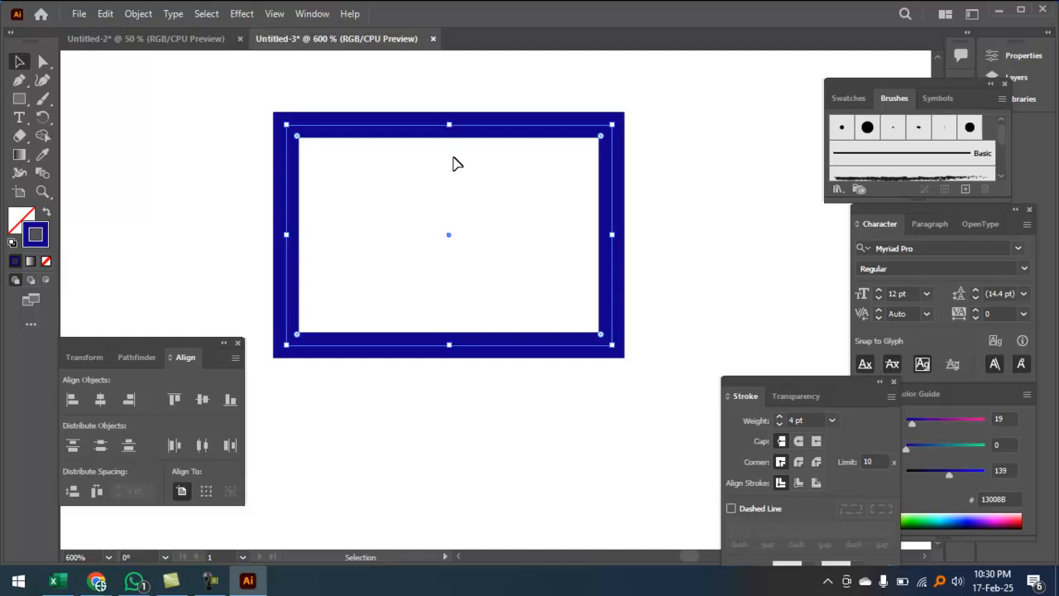
pyautogui.click(778, 417)
pyautogui.click(778, 417)
pyautogui.click(778, 417)
pyautogui.click(779, 417)
pyautogui.click(779, 417)
pyautogui.click(778, 417)
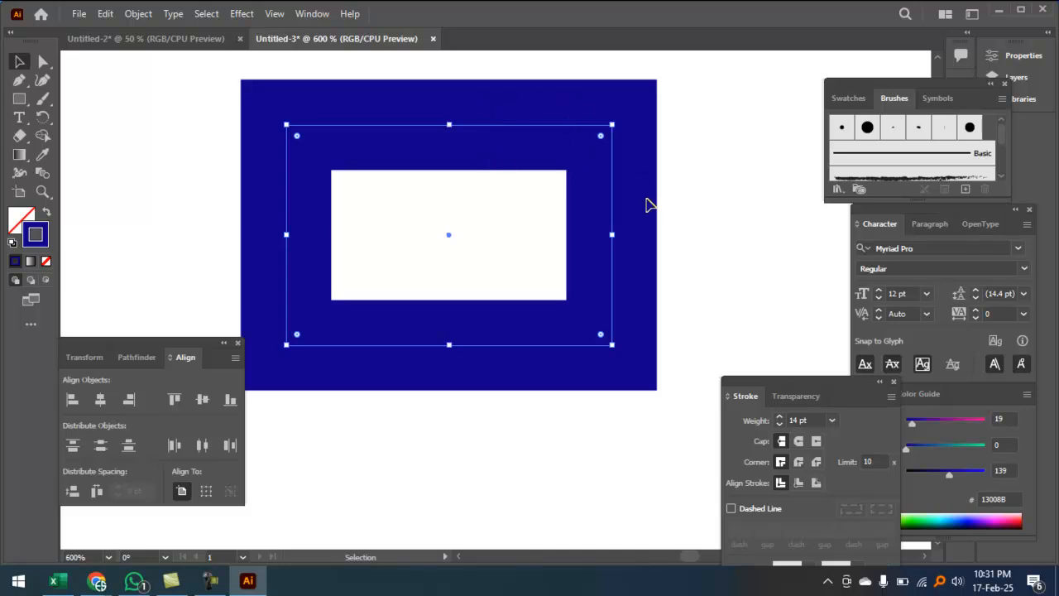
pyautogui.click(713, 204)
pyautogui.moveTo(693, 213); pyautogui.dragTo(497, 231)
pyautogui.press('Delete')
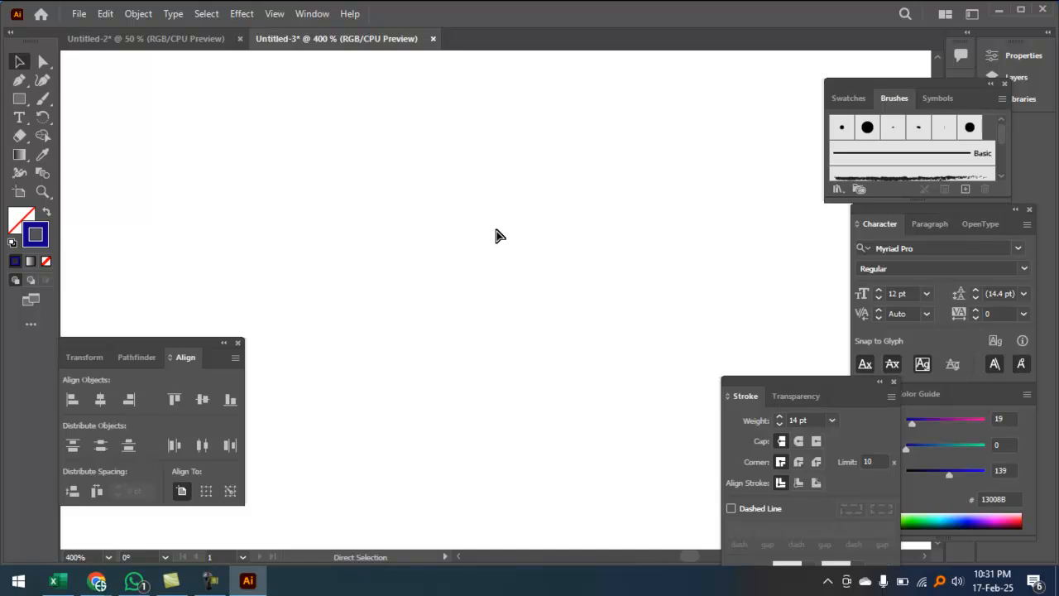
pyautogui.hotkey('ctrl', '-')
pyautogui.hotkey('ctrl', '-')
pyautogui.hotkey('ctrl', '-')
pyautogui.hotkey('ctrl', '-')
pyautogui.hotkey('ctrl', '-')
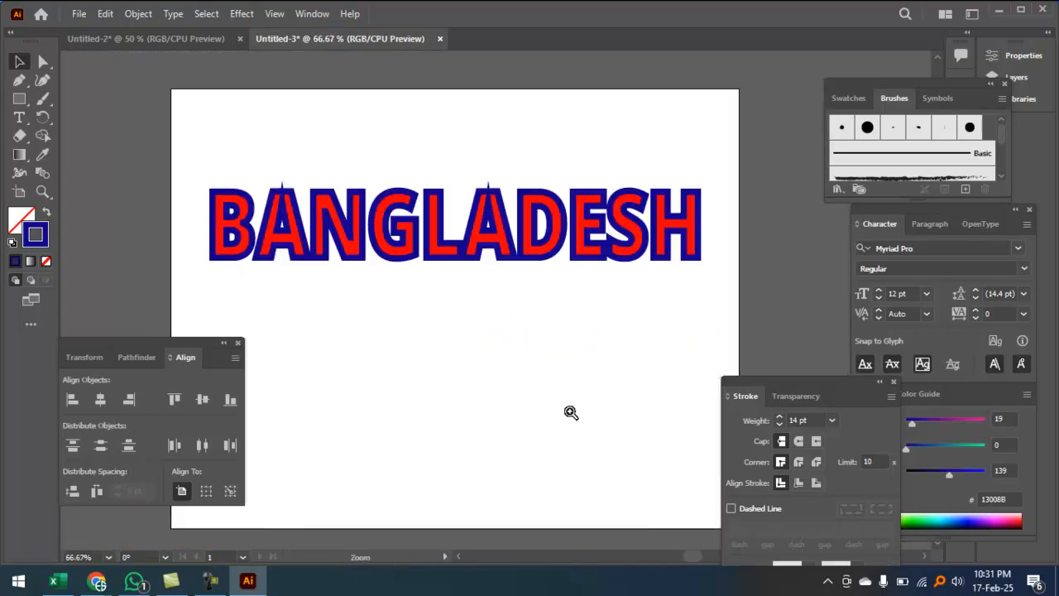
# Step: Select the outlined BANGLADESH text and zoom in to check its lettering
pyautogui.click(571, 412)
pyautogui.click(569, 219)
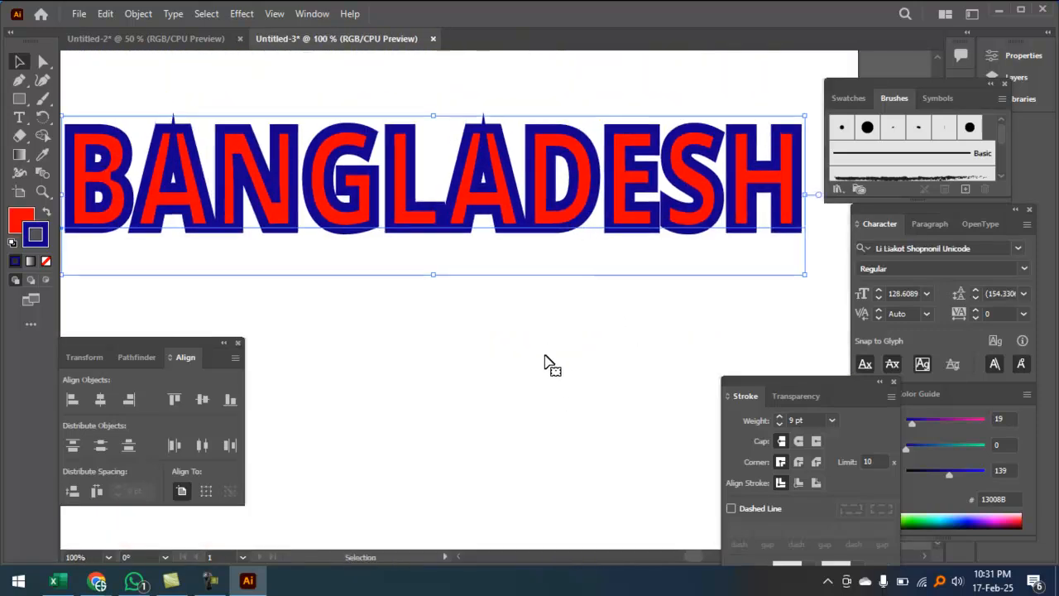
pyautogui.hotkey('ctrl', '-')
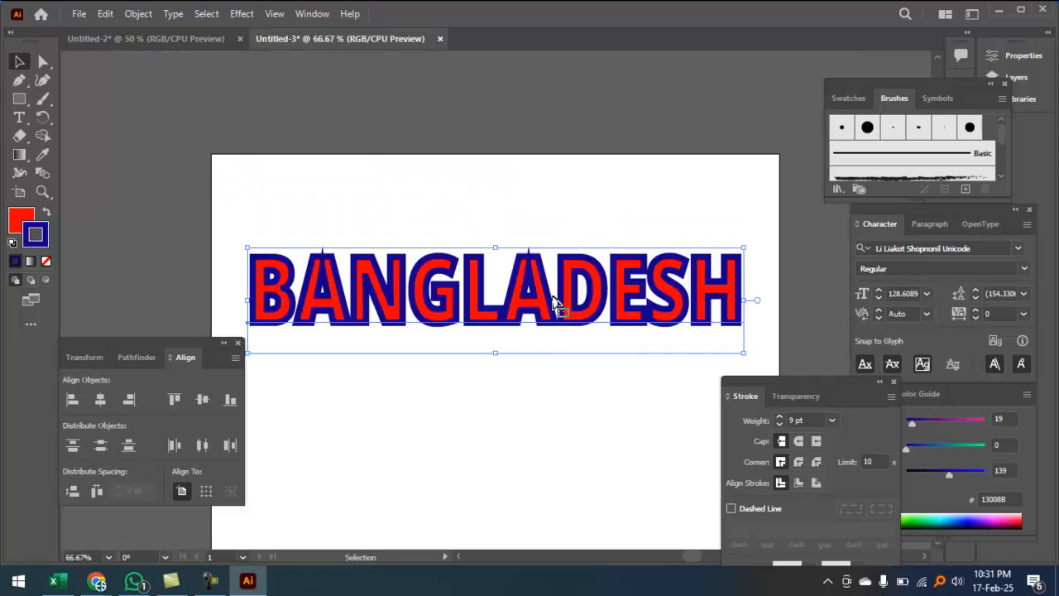
pyautogui.moveTo(515, 397); pyautogui.dragTo(558, 279)
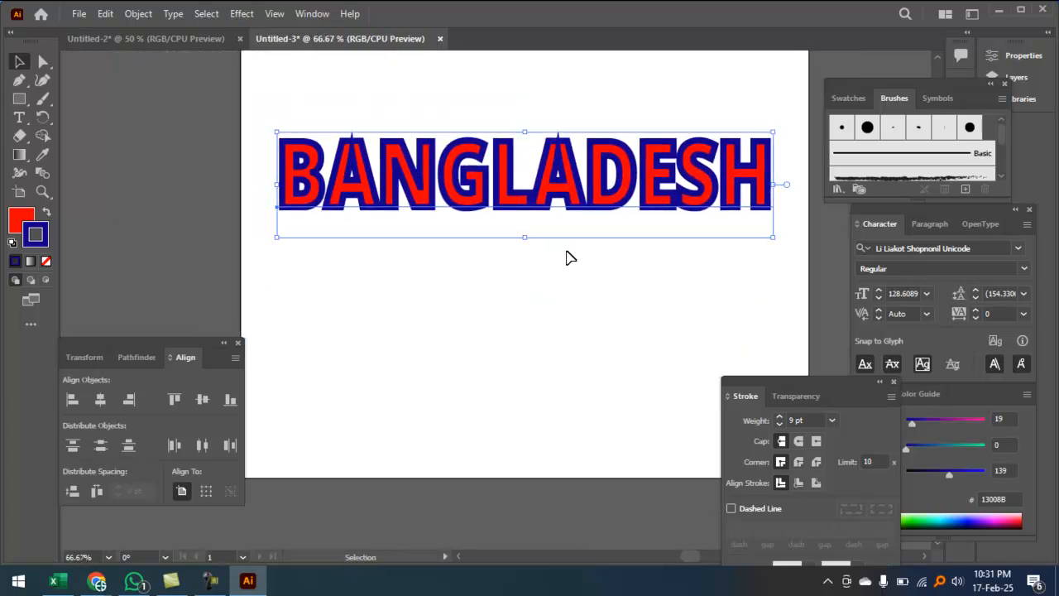
pyautogui.keyDown('ctrl'); pyautogui.click(563, 230); pyautogui.keyUp('ctrl')
pyautogui.moveTo(471, 293); pyautogui.dragTo(596, 186)
pyautogui.keyDown('ctrl'); pyautogui.click(557, 204); pyautogui.keyUp('ctrl')
pyautogui.keyDown('ctrl'); pyautogui.click(557, 205); pyautogui.keyUp('ctrl')
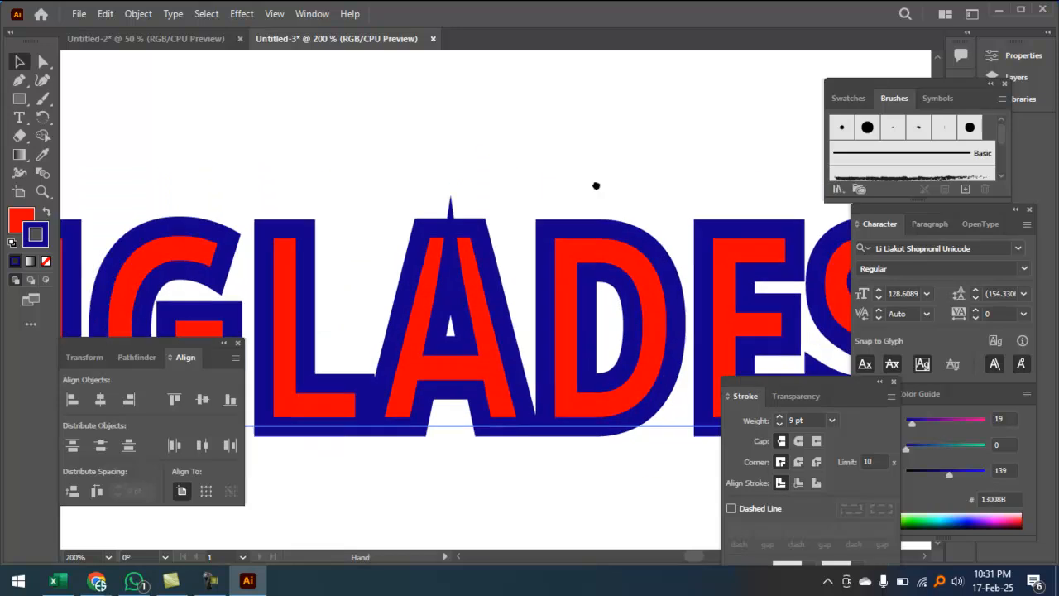
pyautogui.hotkey('ctrl', '1')
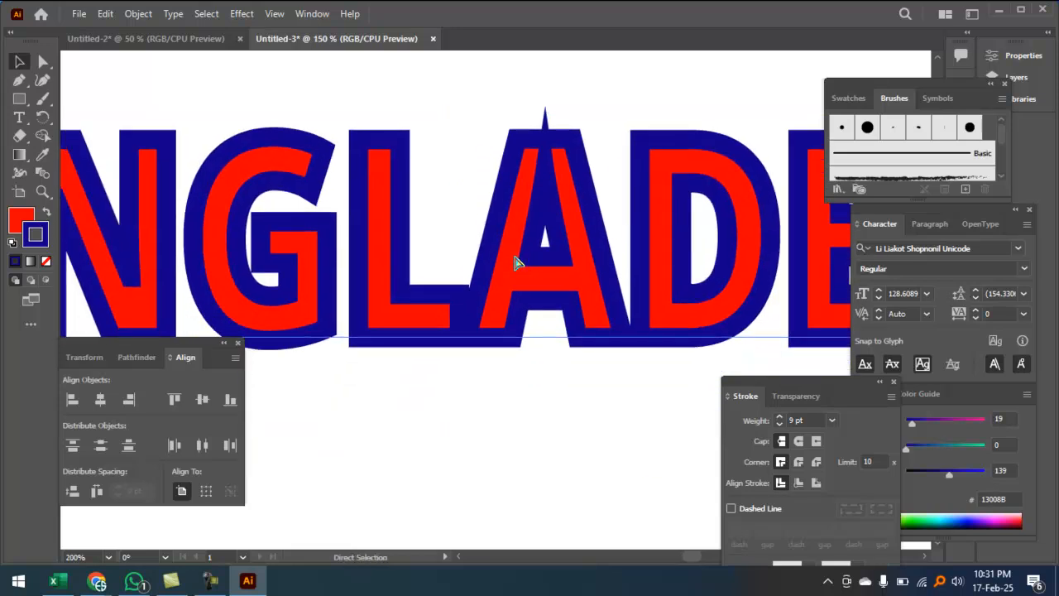
# Step: Alt-drag a copy below the original and set its stroke to None
pyautogui.moveTo(534, 294); pyautogui.dragTo(527, 396)
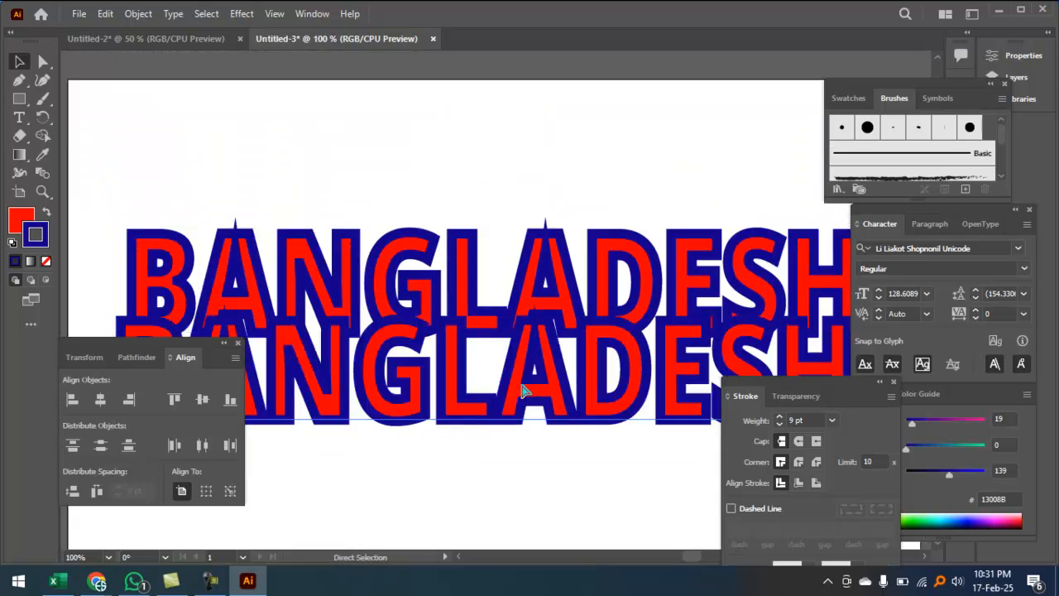
pyautogui.hotkey('ctrl', '-')
pyautogui.moveTo(534, 322); pyautogui.dragTo(547, 375)
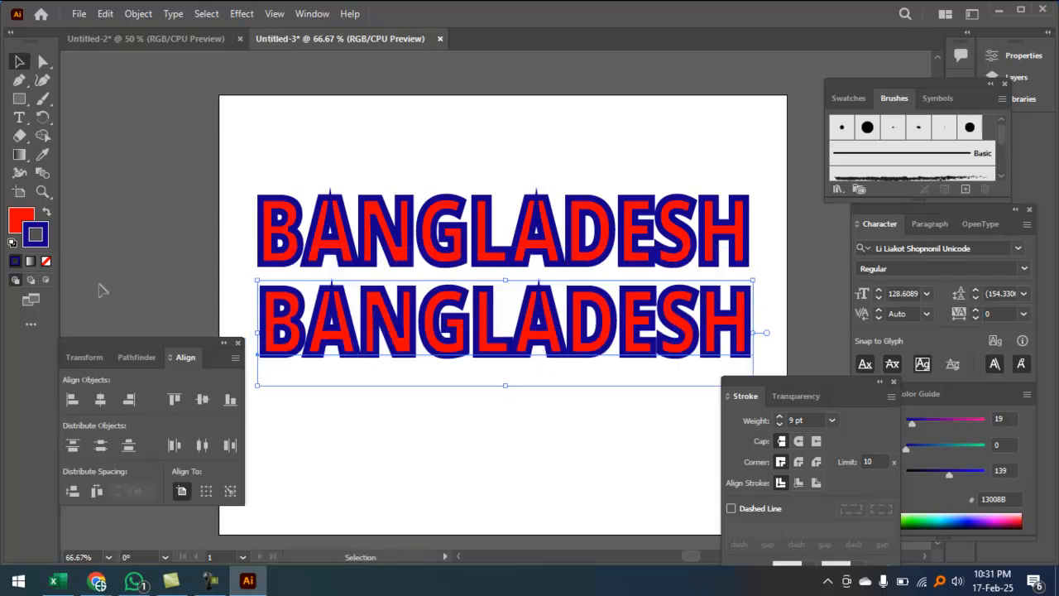
pyautogui.click(47, 262)
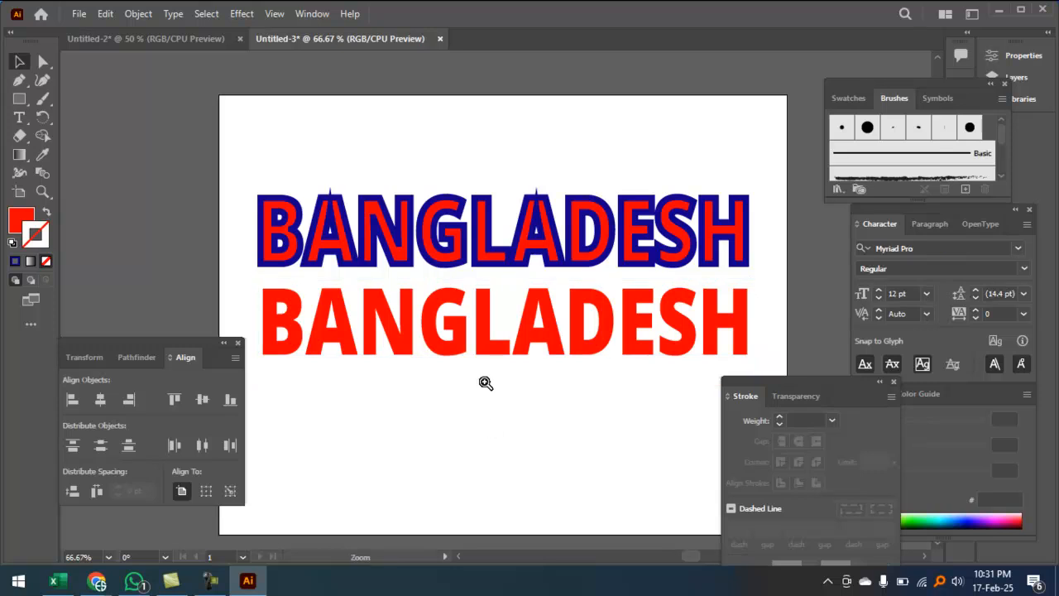
# Step: Set the blue-outlined BANGLADESH's stroke weight to 6 pt
pyautogui.hotkey('ctrl', '=')
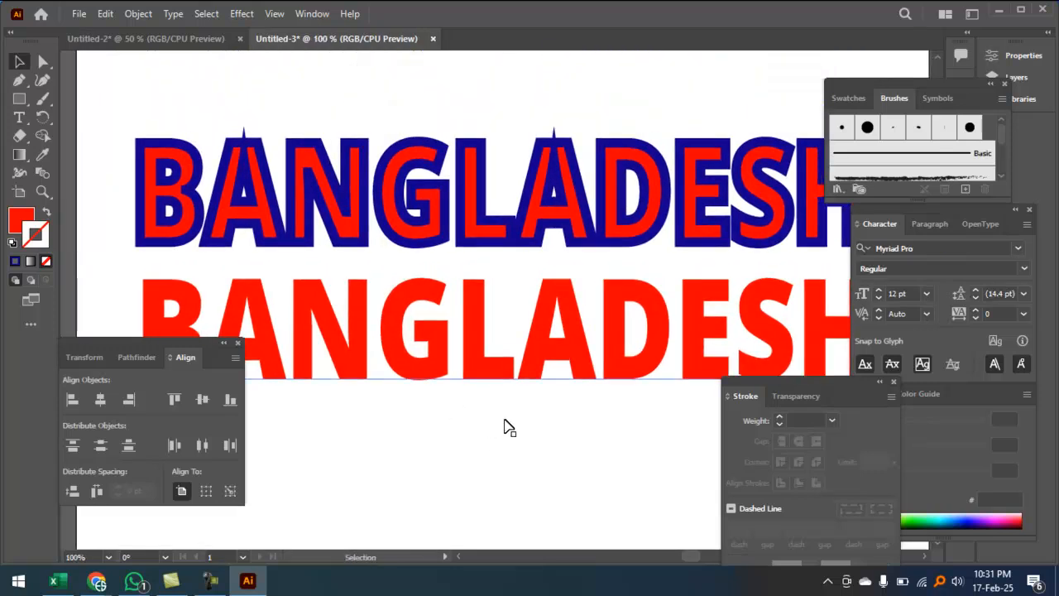
pyautogui.moveTo(546, 365); pyautogui.dragTo(541, 225)
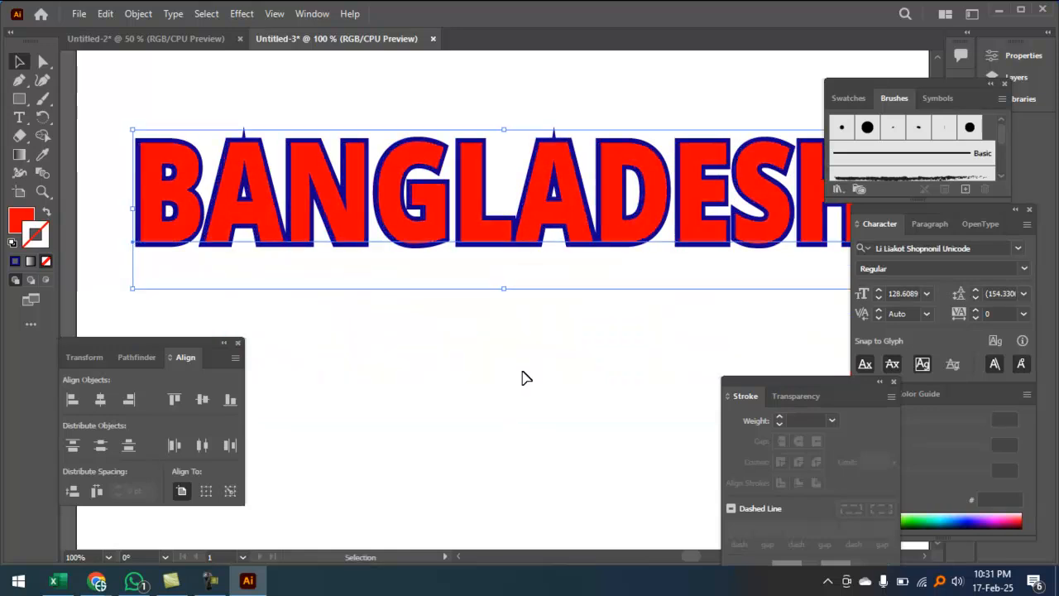
pyautogui.moveTo(476, 180); pyautogui.dragTo(455, 396)
pyautogui.click(476, 178)
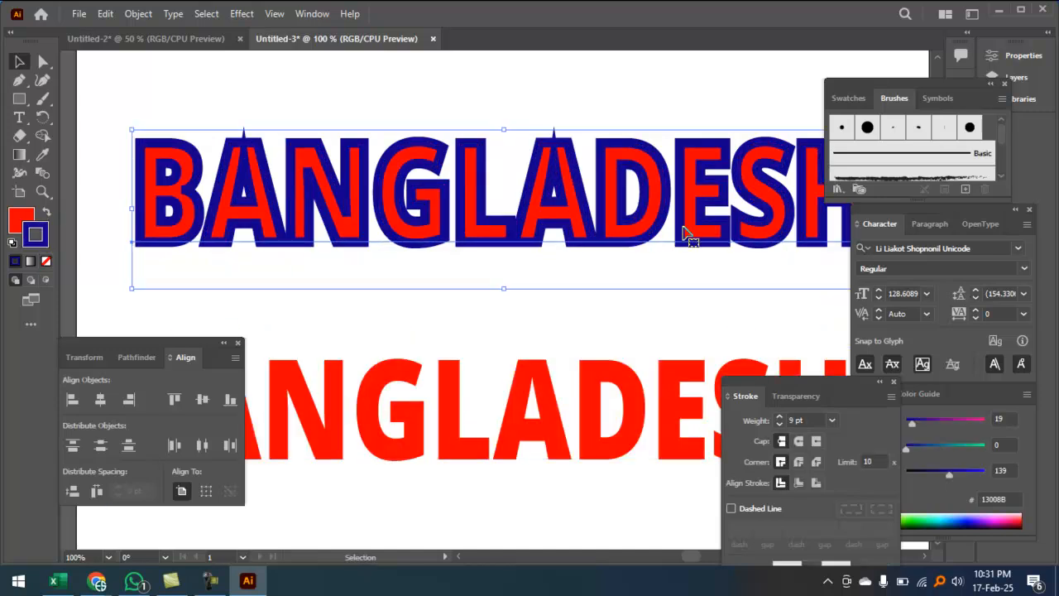
pyautogui.click(813, 422)
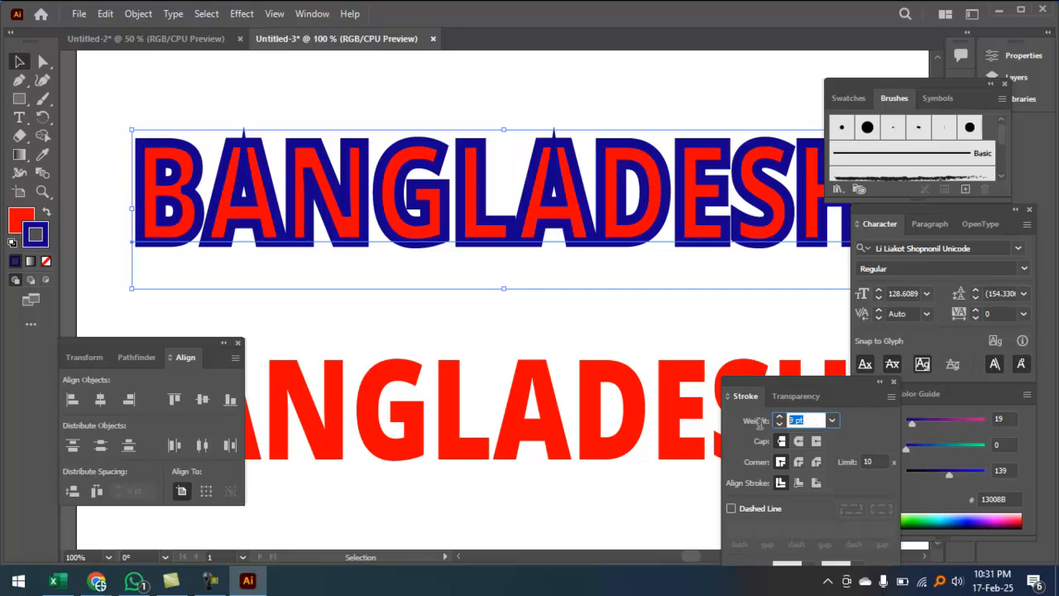
pyautogui.write('6')
pyautogui.press('Return')
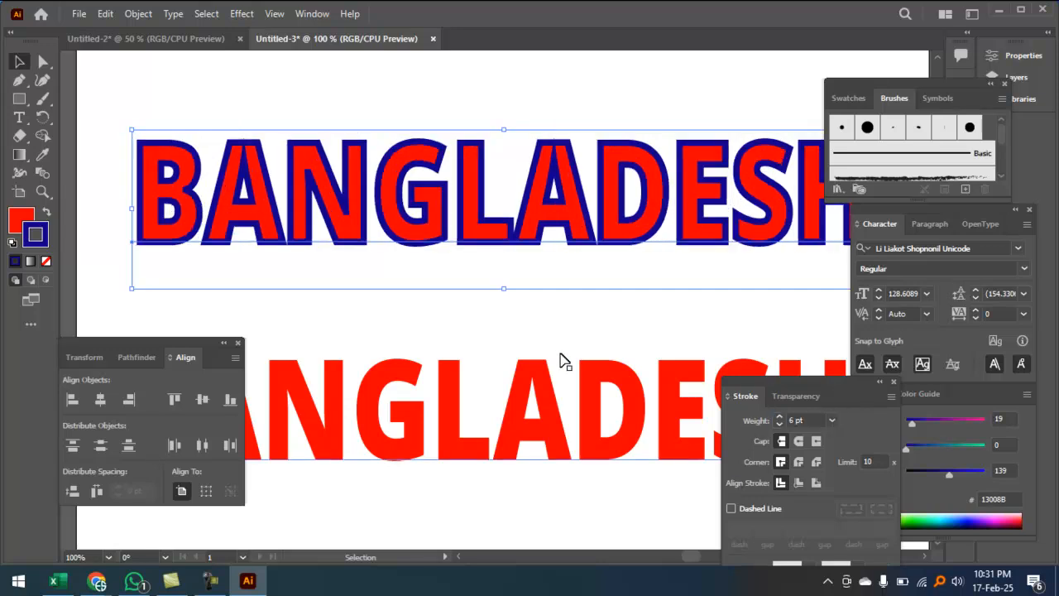
pyautogui.click(547, 330)
pyautogui.hotkey('ctrl', '-')
# Step: Centre both texts horizontally and vertically so they overlap, then inspect the letter edges
pyautogui.moveTo(446, 128); pyautogui.dragTo(569, 455)
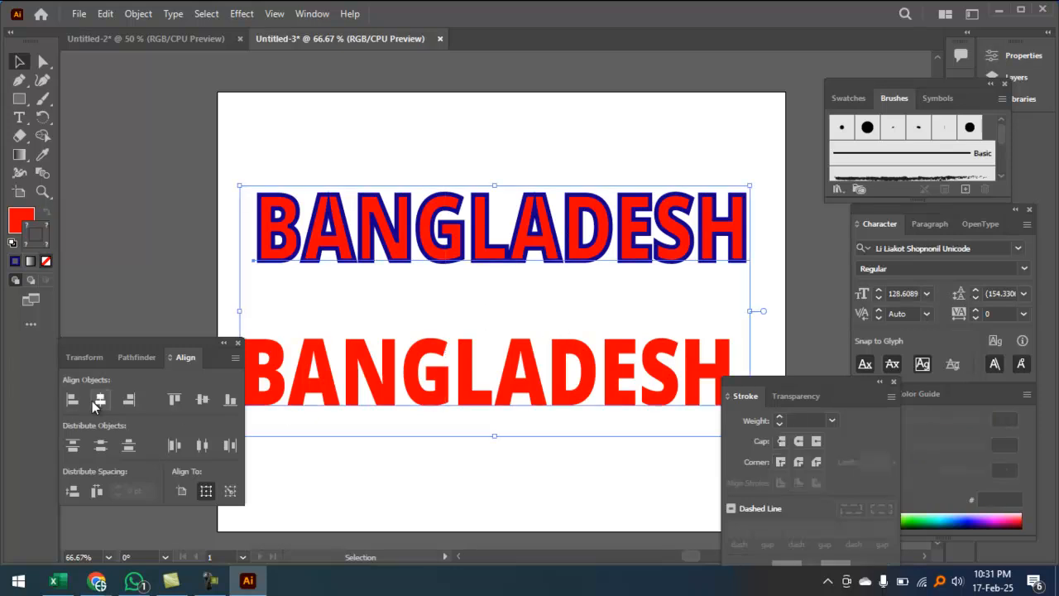
pyautogui.click(95, 402)
pyautogui.click(201, 402)
pyautogui.keyDown('ctrl'); pyautogui.click(484, 374); pyautogui.keyUp('ctrl')
pyautogui.keyDown('ctrl'); pyautogui.click(505, 352); pyautogui.keyUp('ctrl')
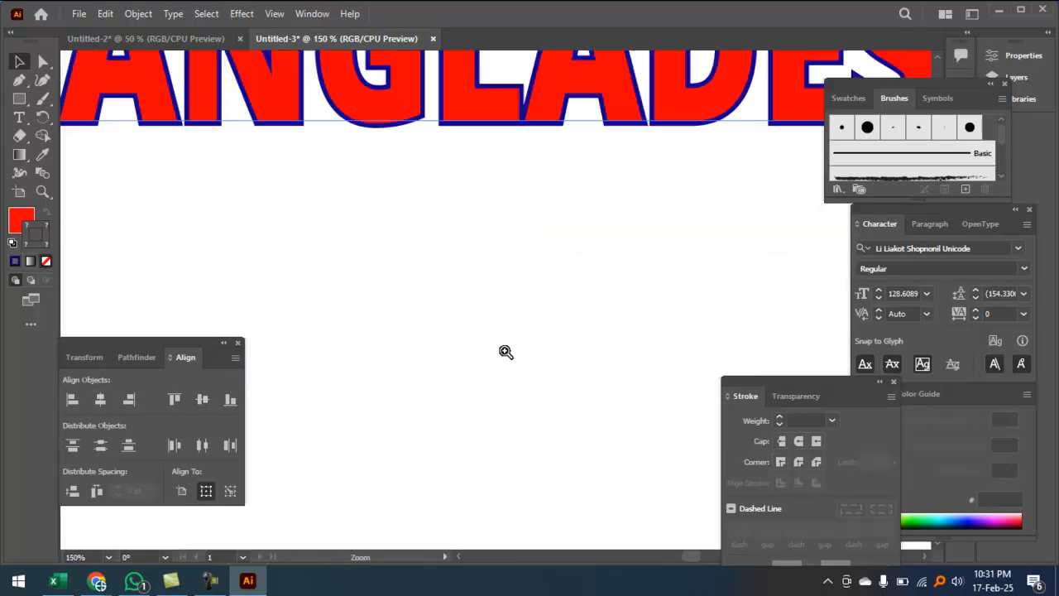
pyautogui.keyDown('ctrl'); pyautogui.click(505, 351); pyautogui.keyUp('ctrl')
pyautogui.moveTo(552, 257); pyautogui.dragTo(558, 428)
pyautogui.moveTo(472, 263); pyautogui.dragTo(657, 388)
pyautogui.moveTo(265, 362); pyautogui.dragTo(443, 369)
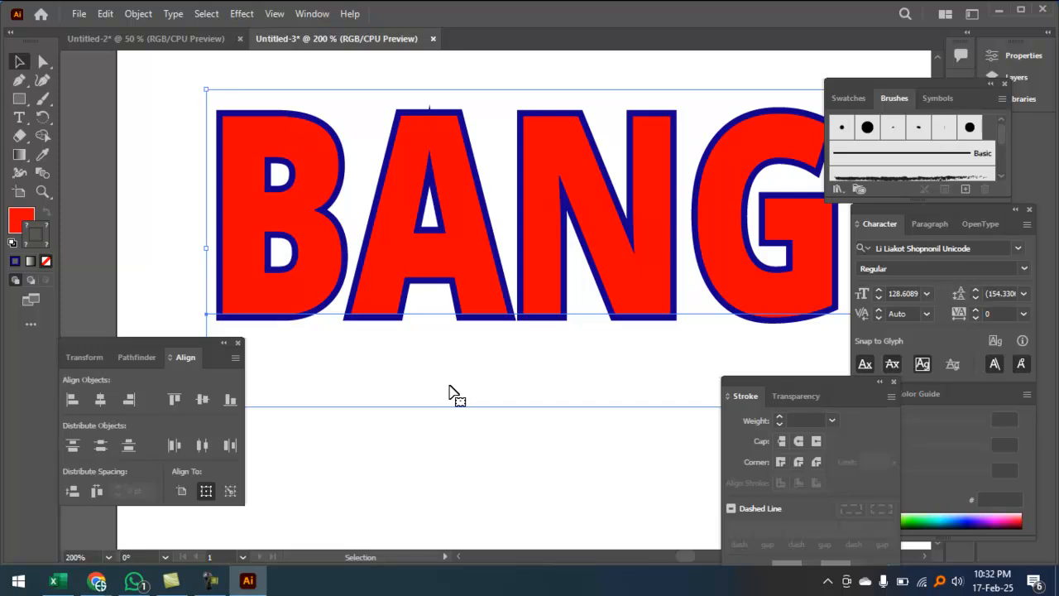
# Step: Alt-drag a plain red copy of BANGLADESH down below the stack
pyautogui.hotkey('ctrl', '1')
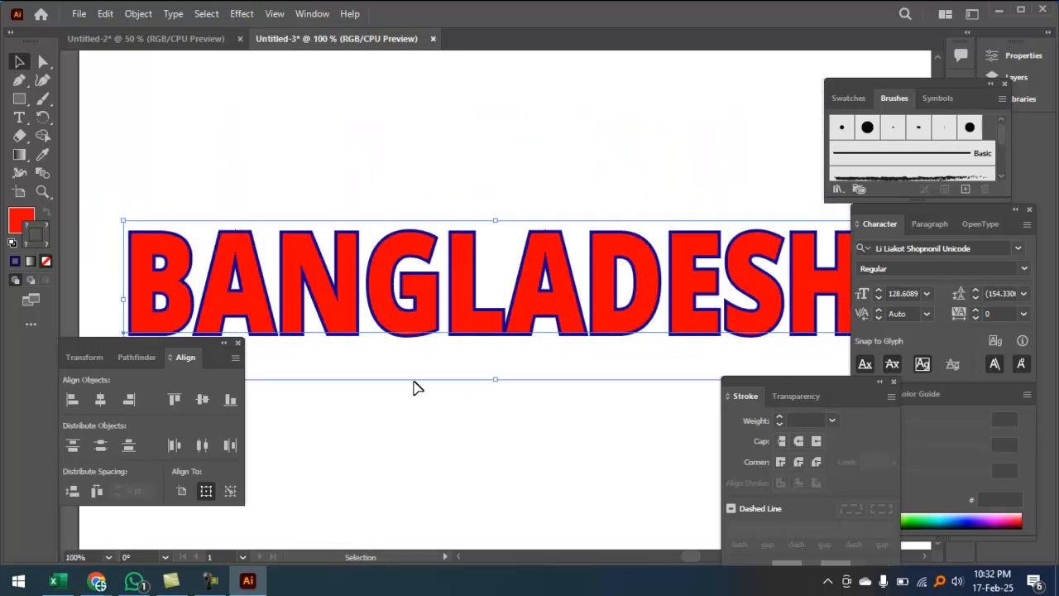
pyautogui.scroll(3, 439, 297)
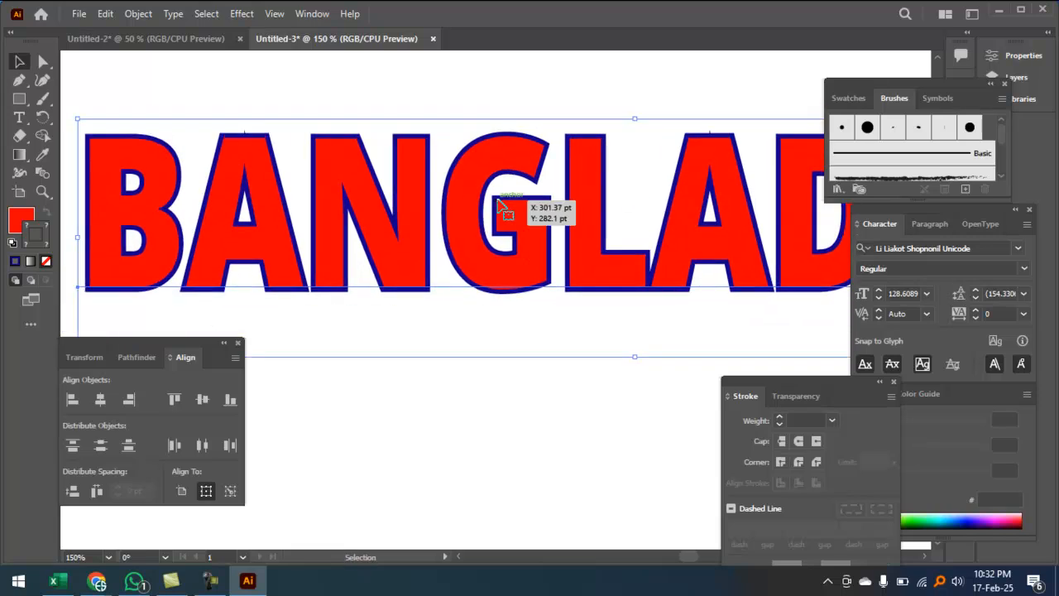
pyautogui.click(525, 366)
pyautogui.click(540, 263)
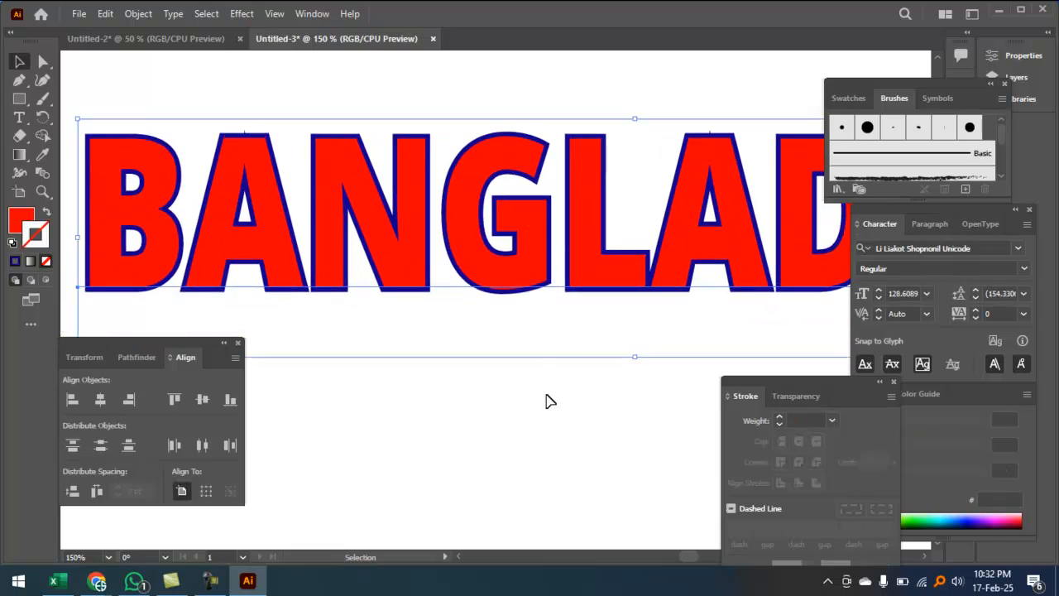
pyautogui.moveTo(530, 248); pyautogui.dragTo(533, 477)
pyautogui.moveTo(480, 387); pyautogui.dragTo(478, 431)
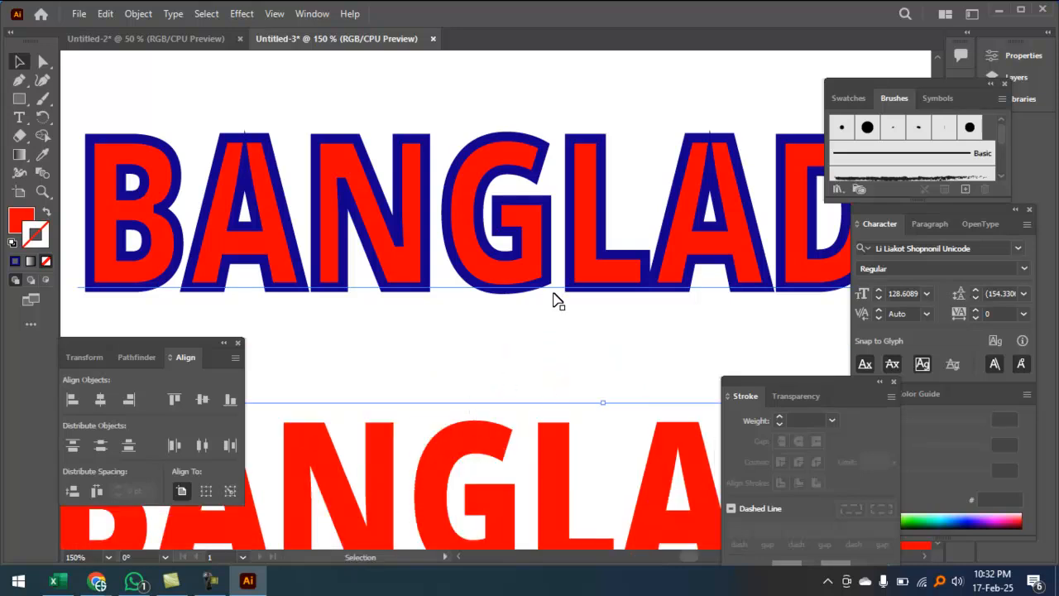
# Step: Alt-drag a copy of the blue-outlined BANGLADESH just below the original
pyautogui.click(590, 186)
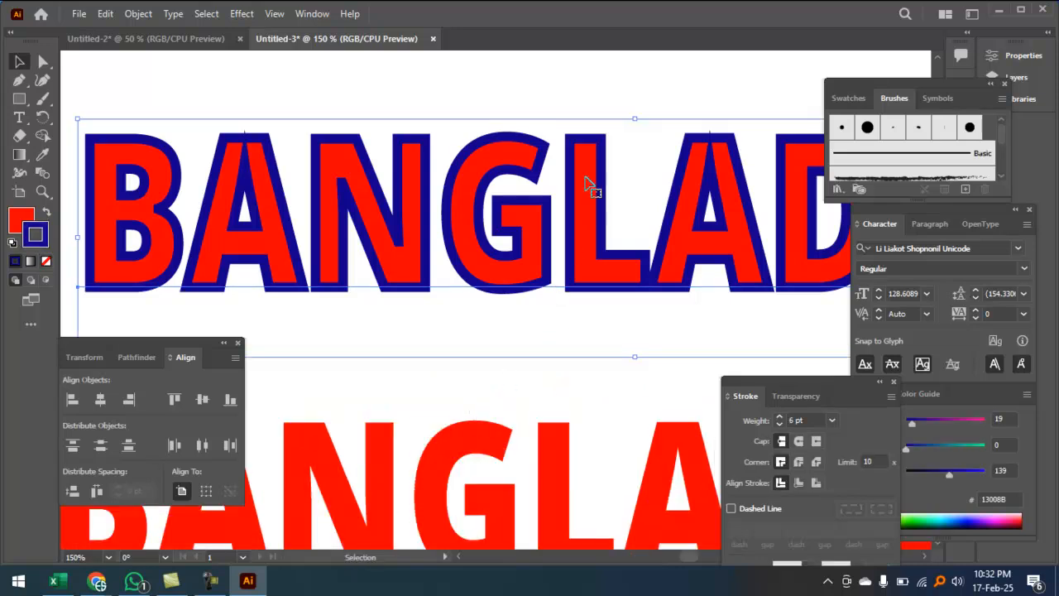
pyautogui.scroll(-3, 590, 187)
pyautogui.moveTo(583, 138); pyautogui.dragTo(580, 234)
# Step: Spread out the BANGLADESH copies, moving the red copy down and the outlined copies up
pyautogui.hotkey('ctrl', '-')
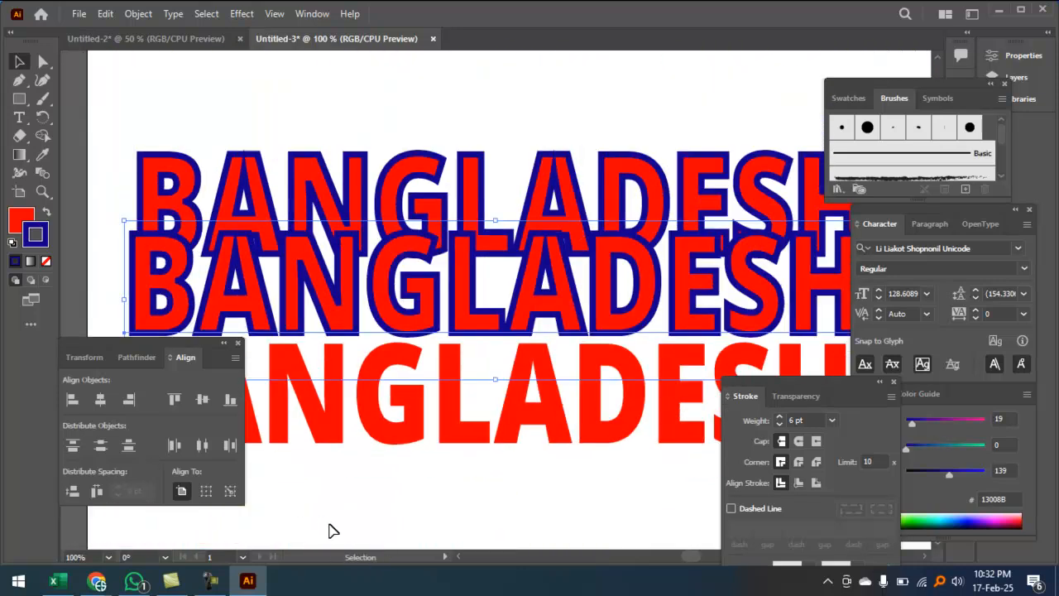
pyautogui.moveTo(456, 454); pyautogui.dragTo(457, 485)
pyautogui.moveTo(454, 419); pyautogui.dragTo(450, 483)
pyautogui.moveTo(460, 291); pyautogui.dragTo(482, 337)
pyautogui.moveTo(468, 203); pyautogui.dragTo(485, 144)
pyautogui.moveTo(480, 312); pyautogui.dragTo(477, 285)
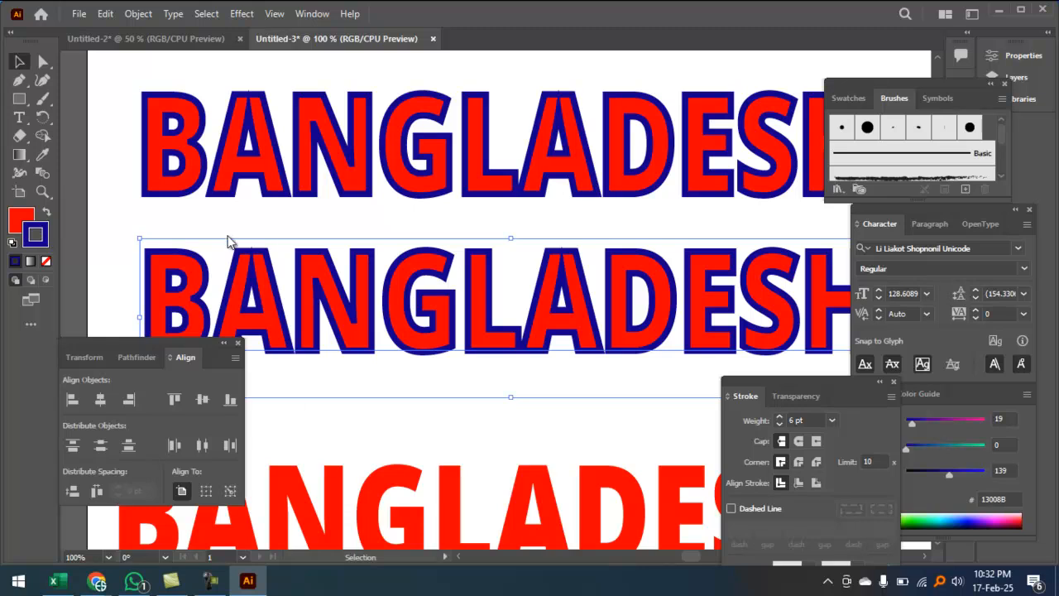
# Step: Change the second outlined copy's stroke colour to bright green 00E837
pyautogui.click(548, 311)
pyautogui.moveTo(500, 215); pyautogui.dragTo(521, 204)
pyautogui.click(692, 193)
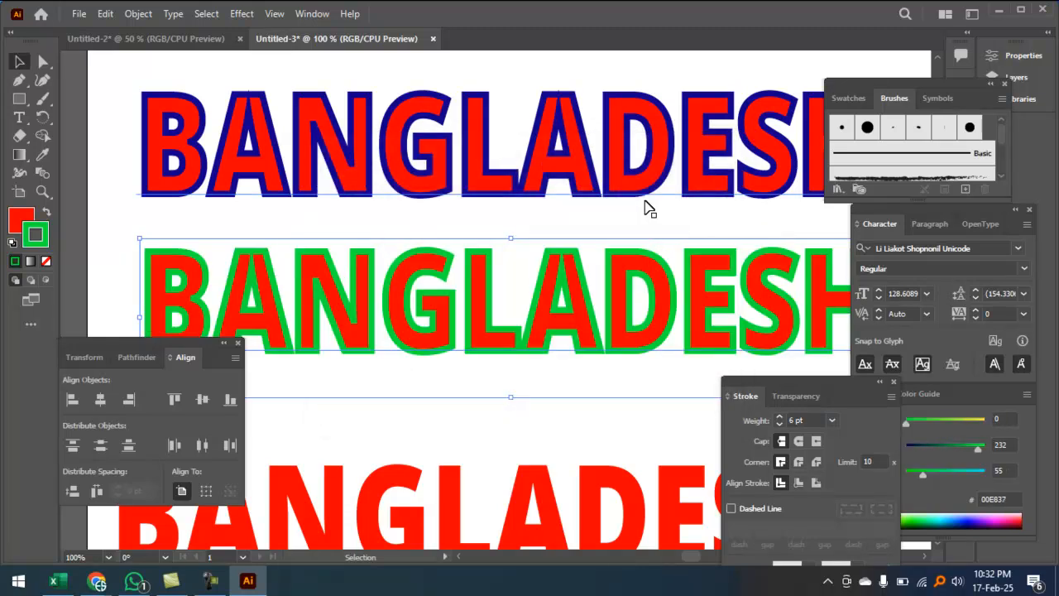
# Step: Center the blue- and green-outlined texts horizontally and vertically so they overlap
pyautogui.hotkey('ctrl', '-')
pyautogui.moveTo(502, 92); pyautogui.dragTo(558, 302)
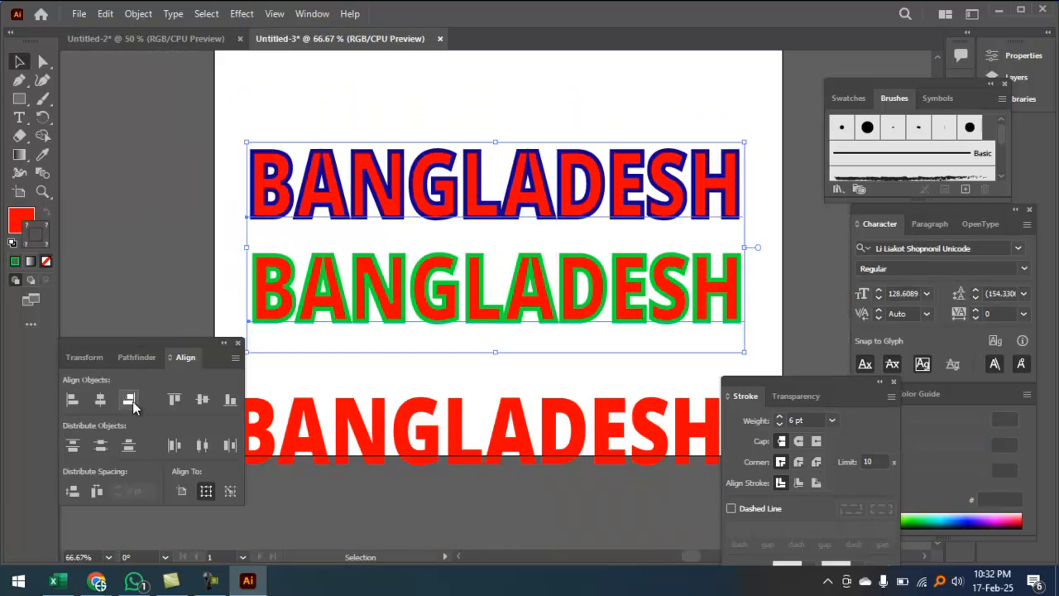
pyautogui.click(99, 401)
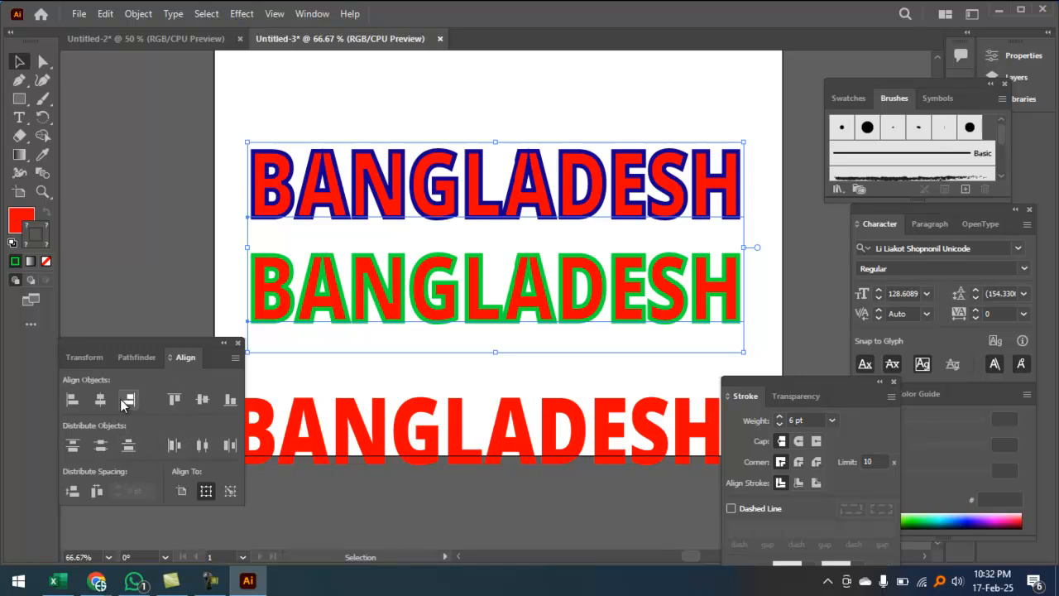
pyautogui.click(202, 400)
pyautogui.click(441, 117)
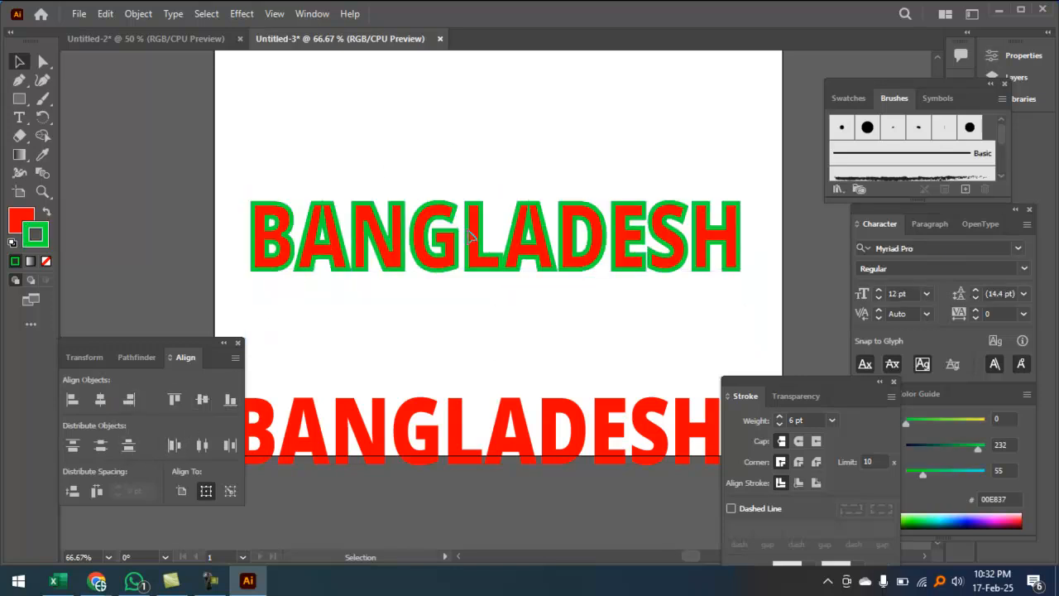
pyautogui.scroll(2, 439, 95)
# Step: Move the green-outlined BANGLADESH down, just below the navy-outlined copy
pyautogui.moveTo(470, 309); pyautogui.dragTo(460, 98)
pyautogui.moveTo(480, 292); pyautogui.dragTo(542, 271)
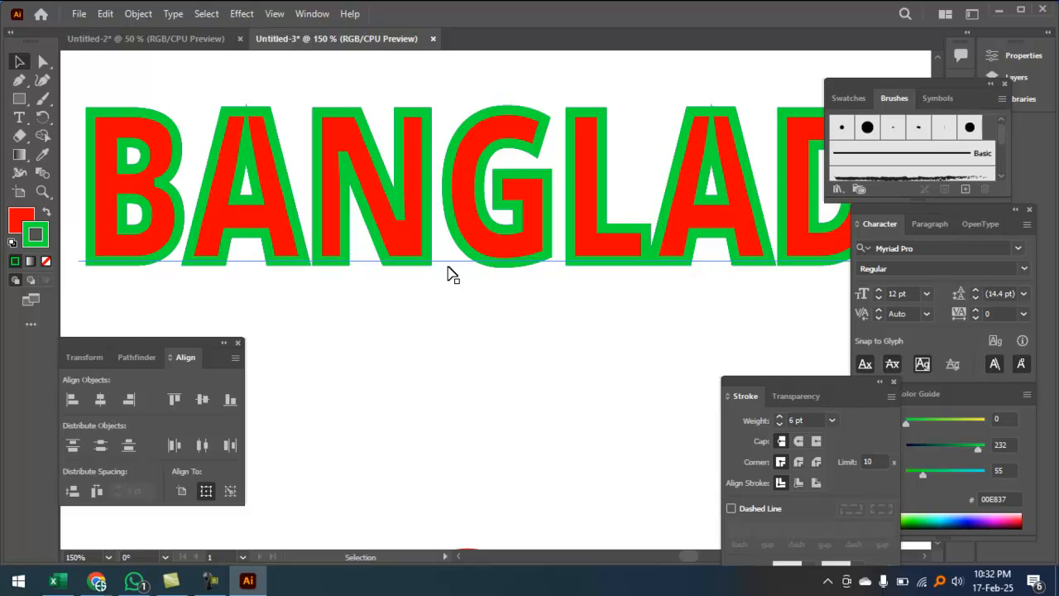
pyautogui.hotkey('ctrl', '-')
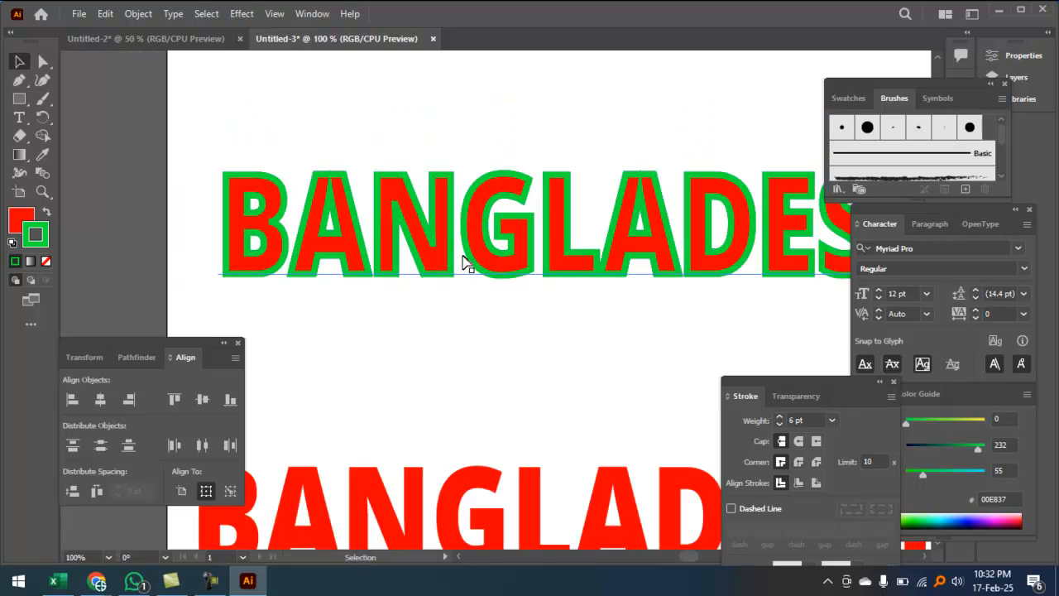
pyautogui.moveTo(478, 247); pyautogui.dragTo(474, 316)
pyautogui.click(494, 176)
pyautogui.moveTo(490, 138); pyautogui.dragTo(520, 191)
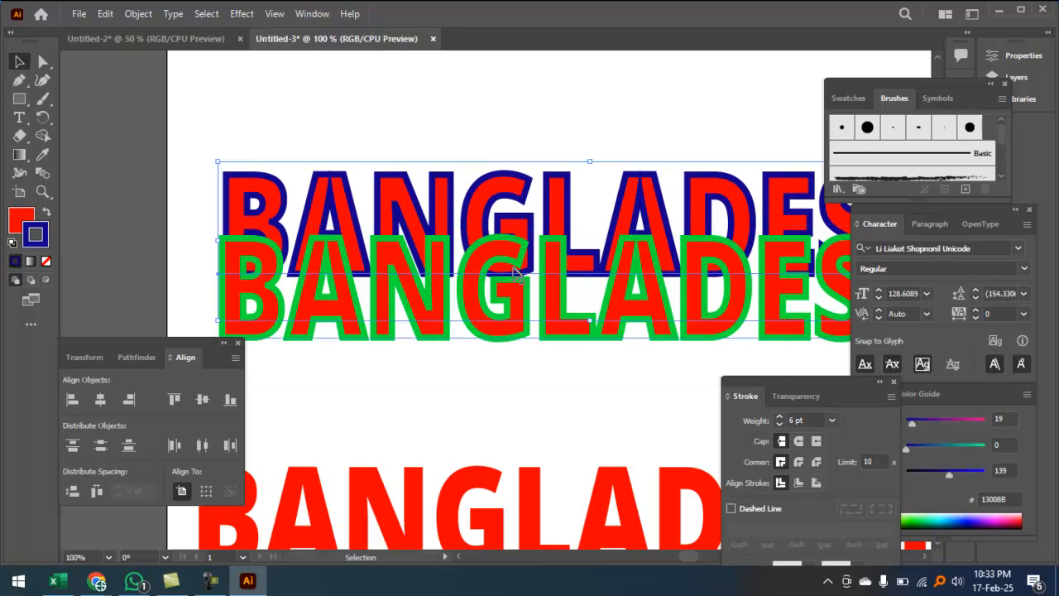
pyautogui.moveTo(498, 324); pyautogui.dragTo(499, 364)
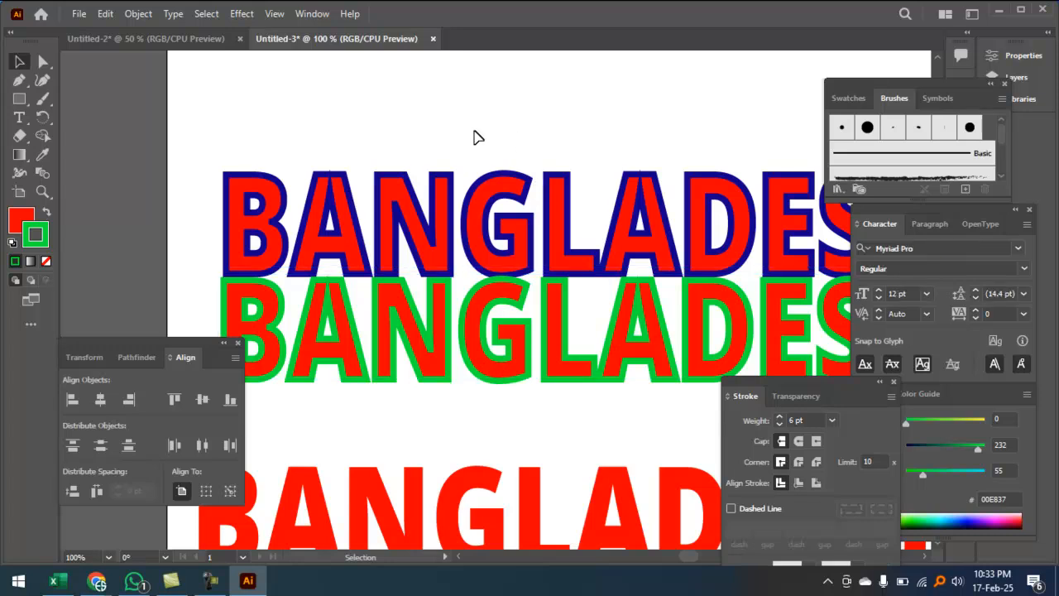
# Step: Set the navy-outlined BANGLADESH stroke weight to 10 pt
pyautogui.click(511, 194)
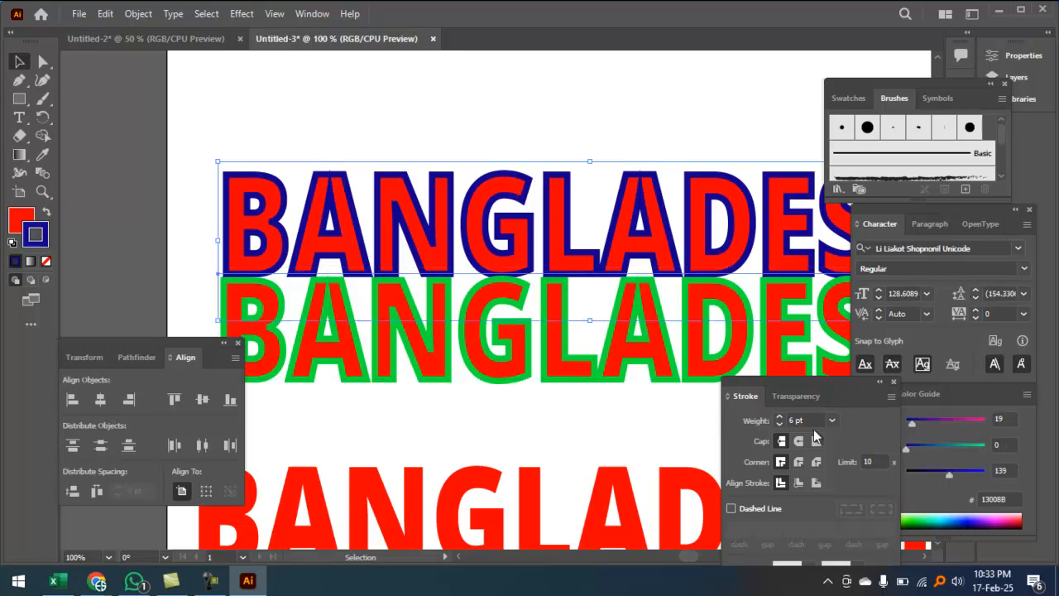
pyautogui.moveTo(815, 419); pyautogui.dragTo(763, 421)
pyautogui.write('10')
pyautogui.press('Return')
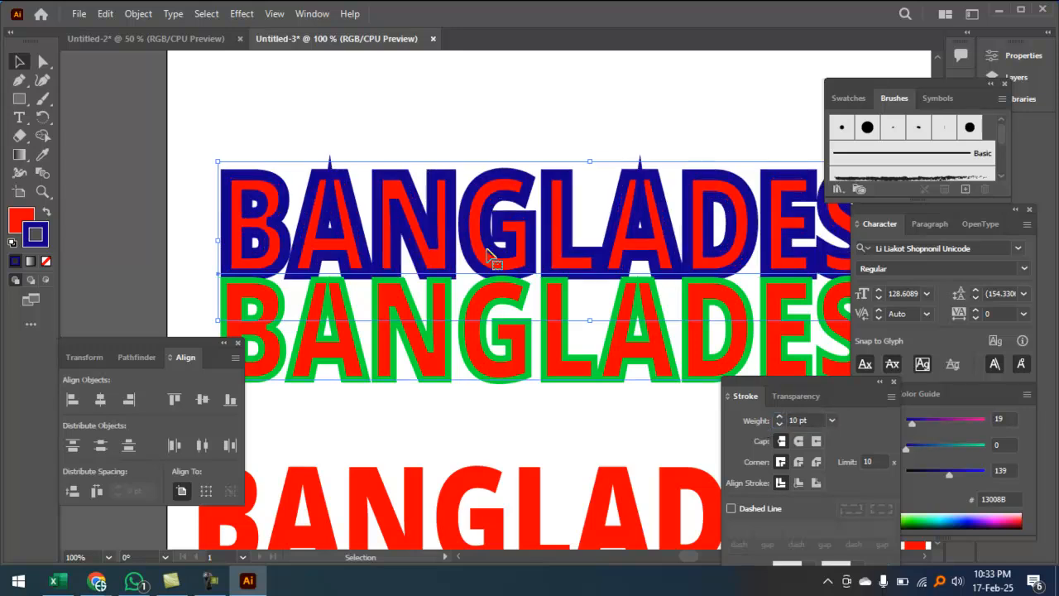
pyautogui.click(469, 106)
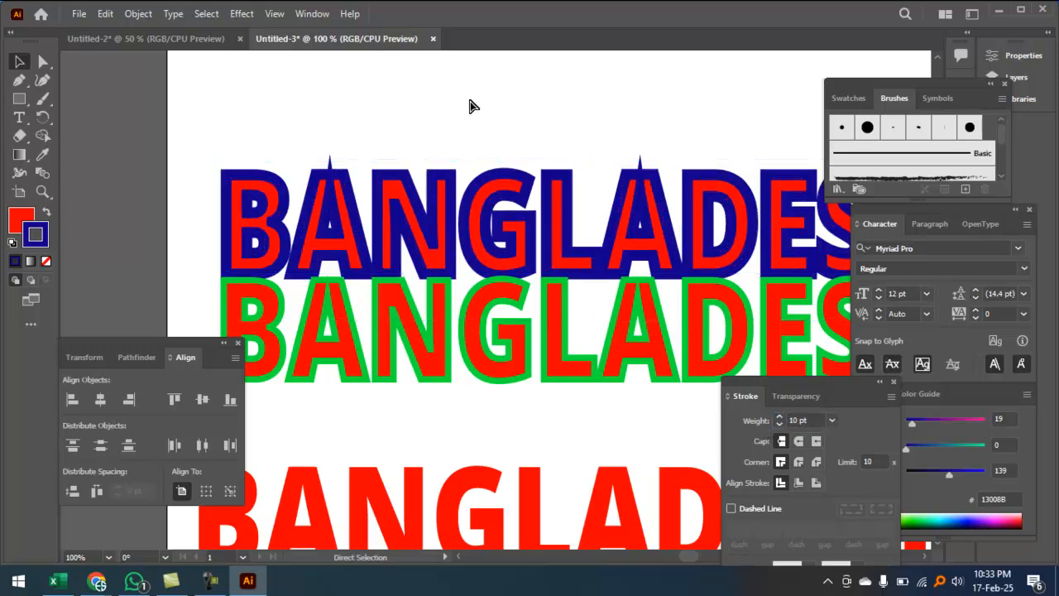
pyautogui.hotkey('ctrl', '-')
pyautogui.moveTo(502, 132); pyautogui.dragTo(584, 346)
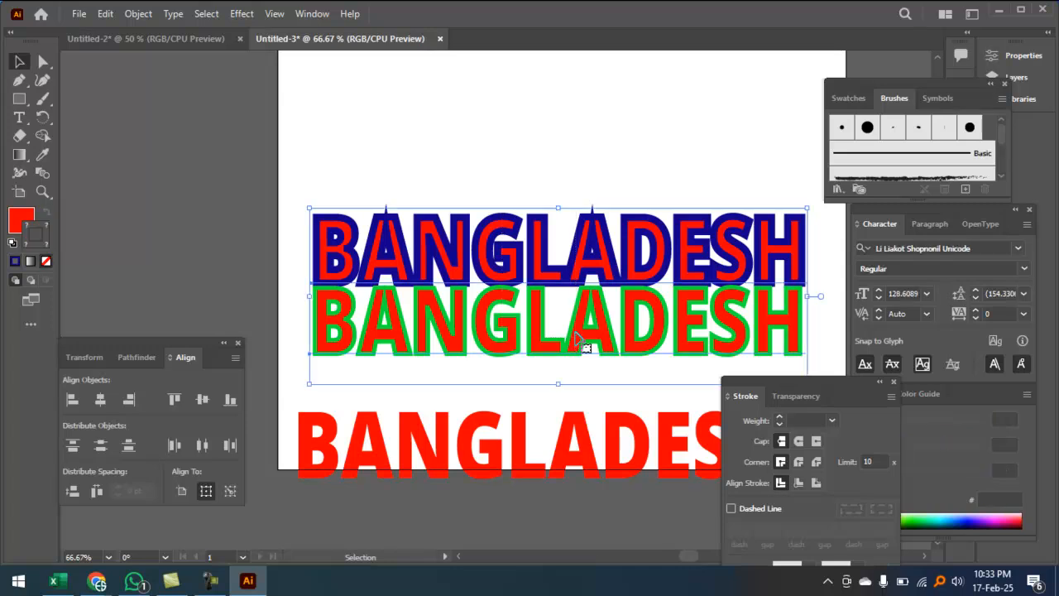
# Step: Select all three BANGLADESH copies and align their horizontal and vertical centers
pyautogui.hotkey('ctrl', '-')
pyautogui.click(525, 154)
pyautogui.scroll(-2, 541, 208)
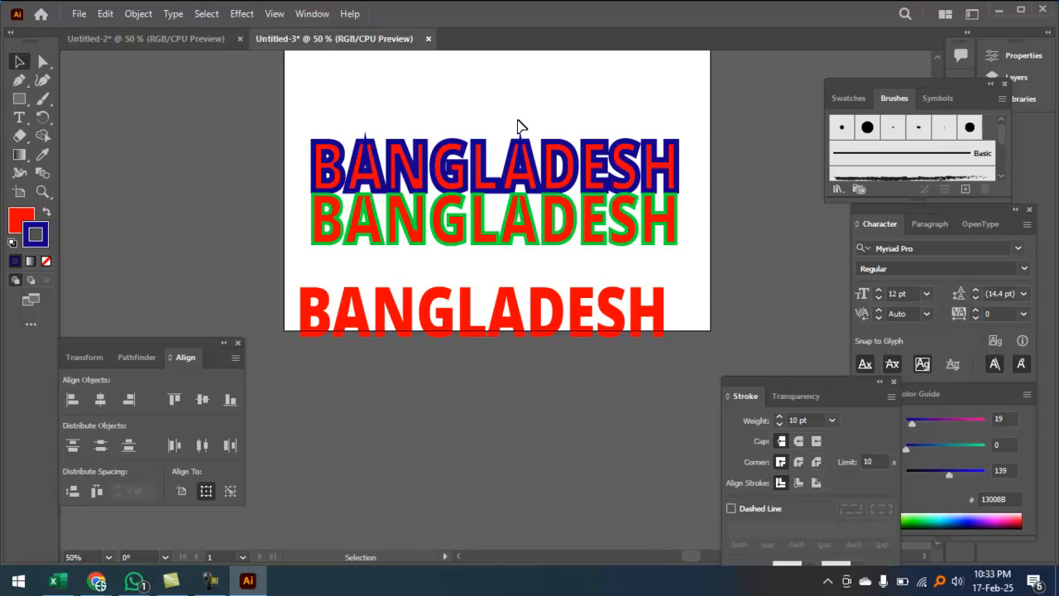
pyautogui.moveTo(510, 110); pyautogui.dragTo(560, 378)
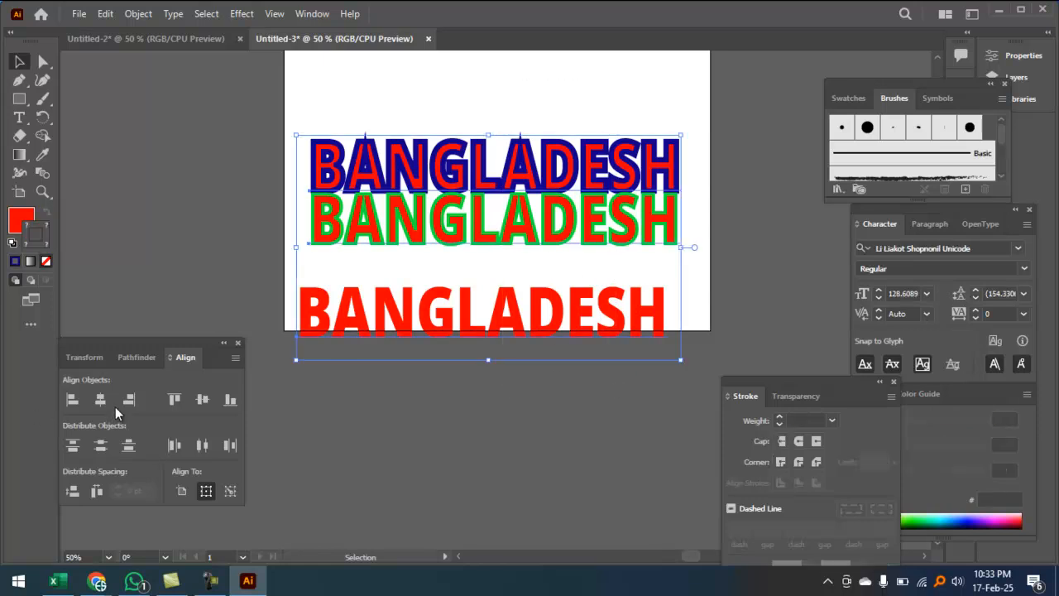
pyautogui.click(93, 399)
pyautogui.click(208, 402)
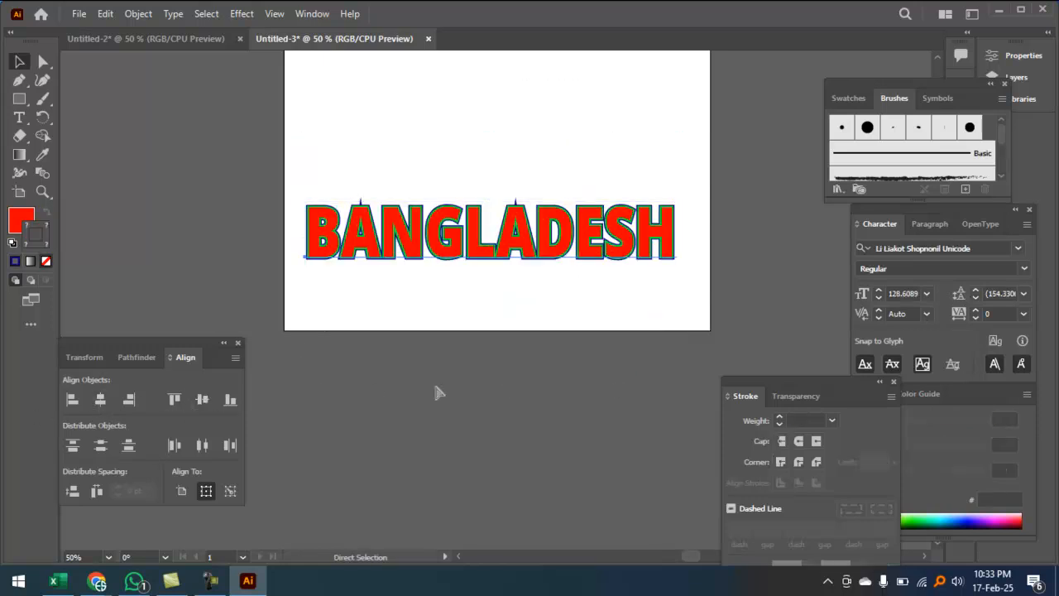
# Step: Zoom in to inspect the green and dark-blue outlines around the stacked letters
pyautogui.press('z')
pyautogui.click(457, 294)
pyautogui.click(462, 286)
pyautogui.click(463, 282)
pyautogui.click(463, 282)
pyautogui.click(473, 280)
pyautogui.click(559, 354)
pyautogui.moveTo(562, 232); pyautogui.dragTo(559, 381)
pyautogui.click(583, 481)
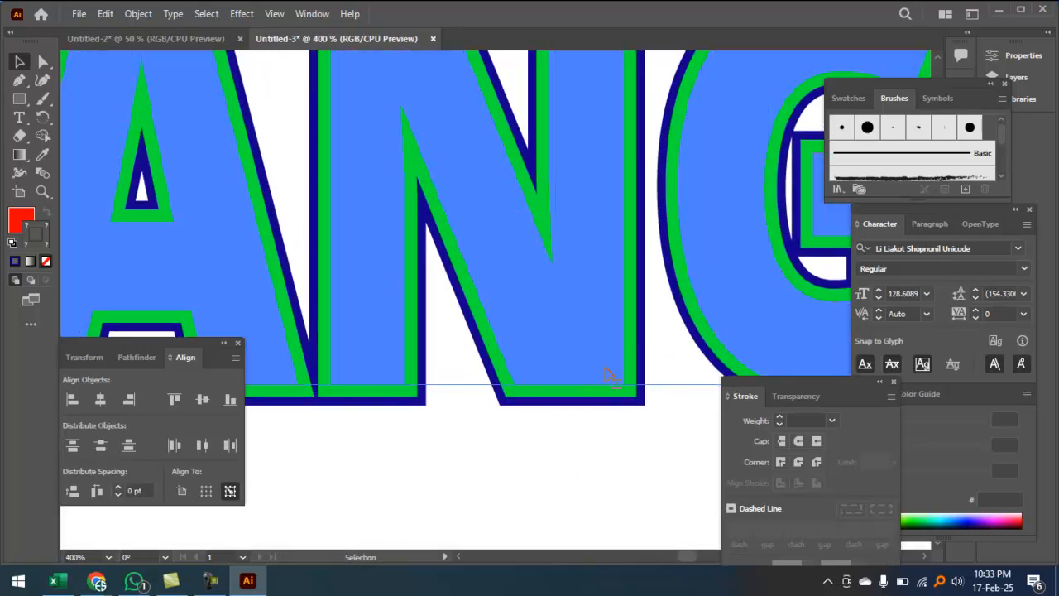
pyautogui.click(582, 479)
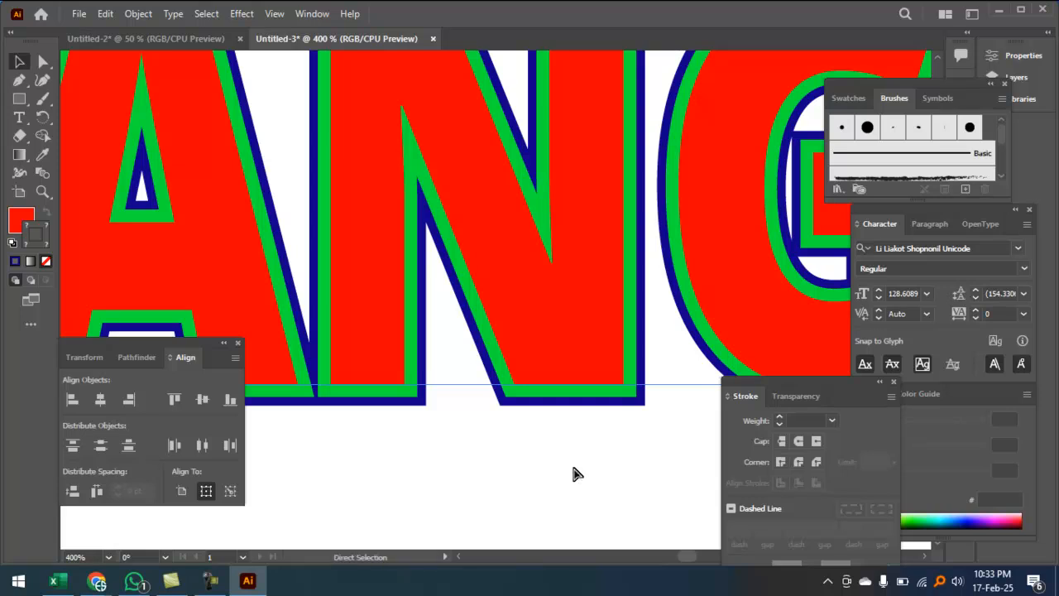
pyautogui.hotkey('ctrl', '-')
pyautogui.hotkey('ctrl', 'space')
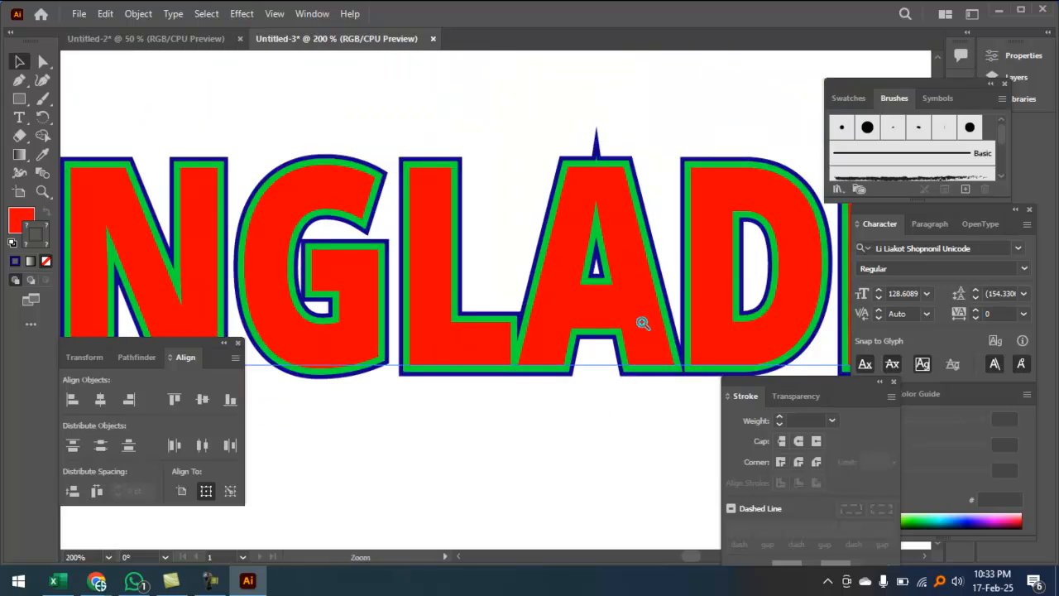
pyautogui.keyDown('ctrl'); pyautogui.click(642, 322); pyautogui.keyUp('ctrl')
pyautogui.moveTo(554, 386); pyautogui.dragTo(545, 406)
pyautogui.moveTo(476, 270); pyautogui.dragTo(472, 455)
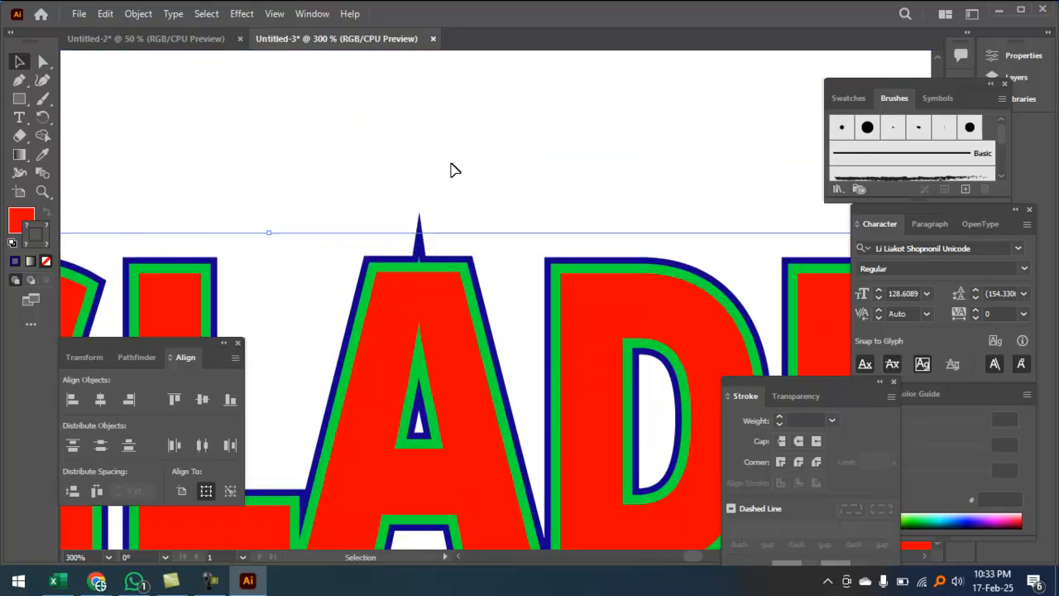
pyautogui.hotkey('ctrl', '-')
pyautogui.hotkey('ctrl', '-')
pyautogui.hotkey('ctrl', '-')
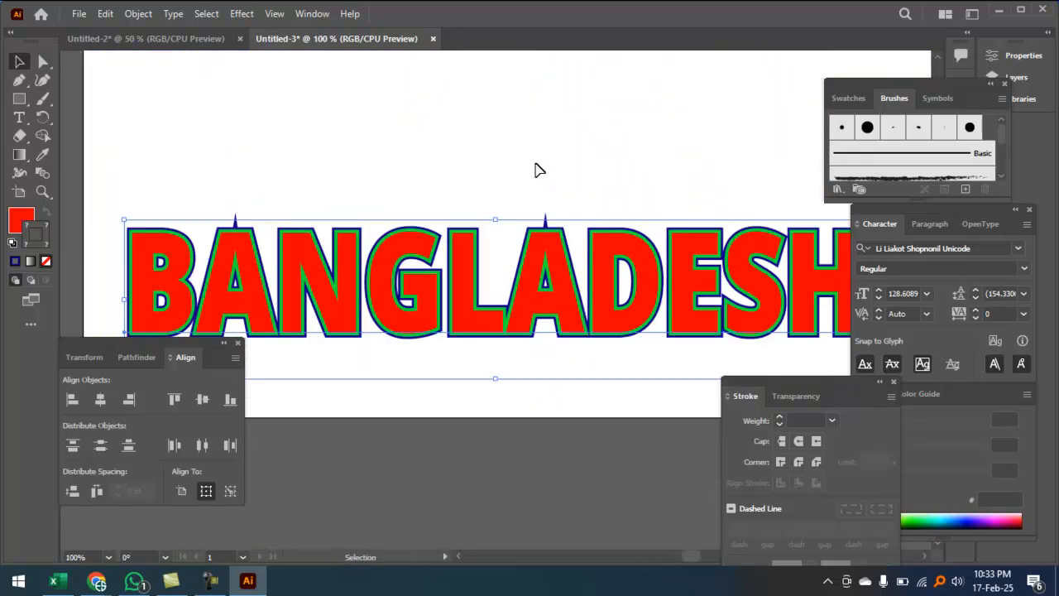
# Step: Pull the green-outlined copy off the stack and change its stroke to white FFFFFF
pyautogui.click(524, 142)
pyautogui.moveTo(545, 255); pyautogui.dragTo(551, 114)
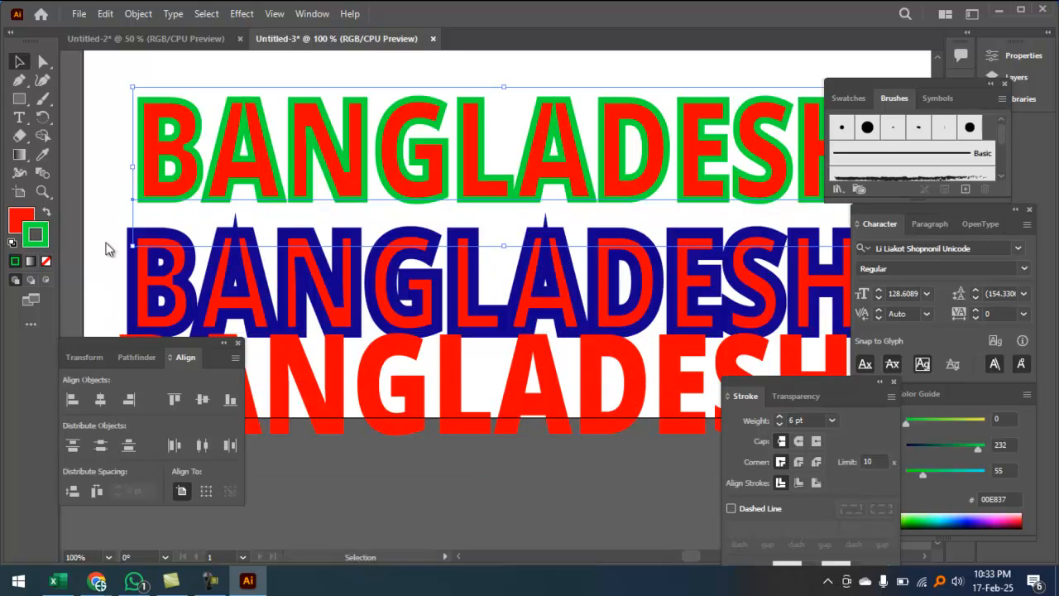
pyautogui.doubleClick(35, 235)
pyautogui.moveTo(332, 192); pyautogui.dragTo(314, 173)
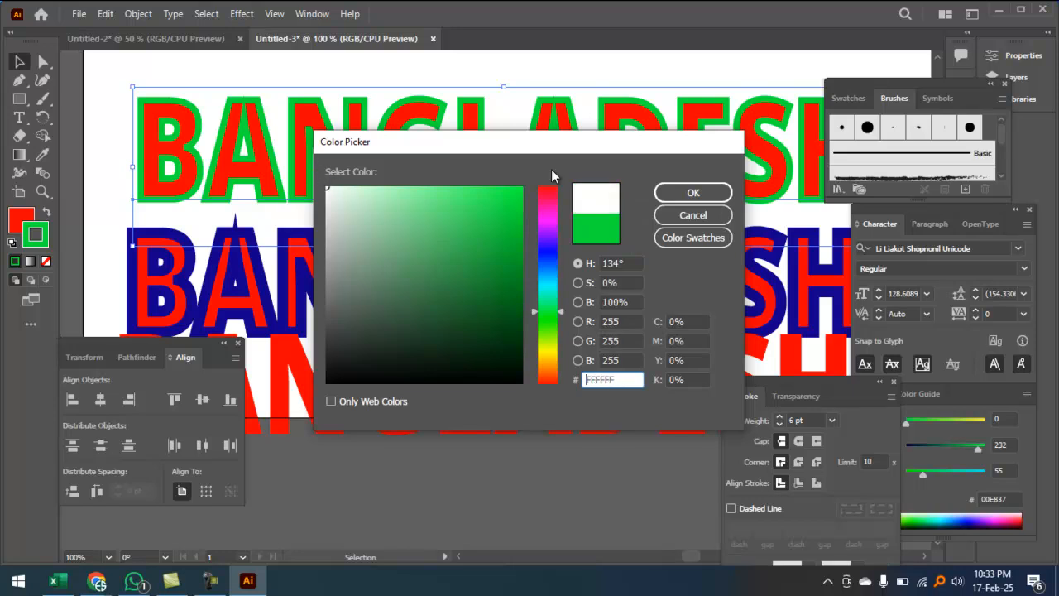
pyautogui.click(699, 193)
# Step: Restack all three copies using Align Left and Vertical Align Center
pyautogui.hotkey('ctrl', '-')
pyautogui.hotkey('ctrl', '-')
pyautogui.moveTo(486, 165); pyautogui.dragTo(579, 443)
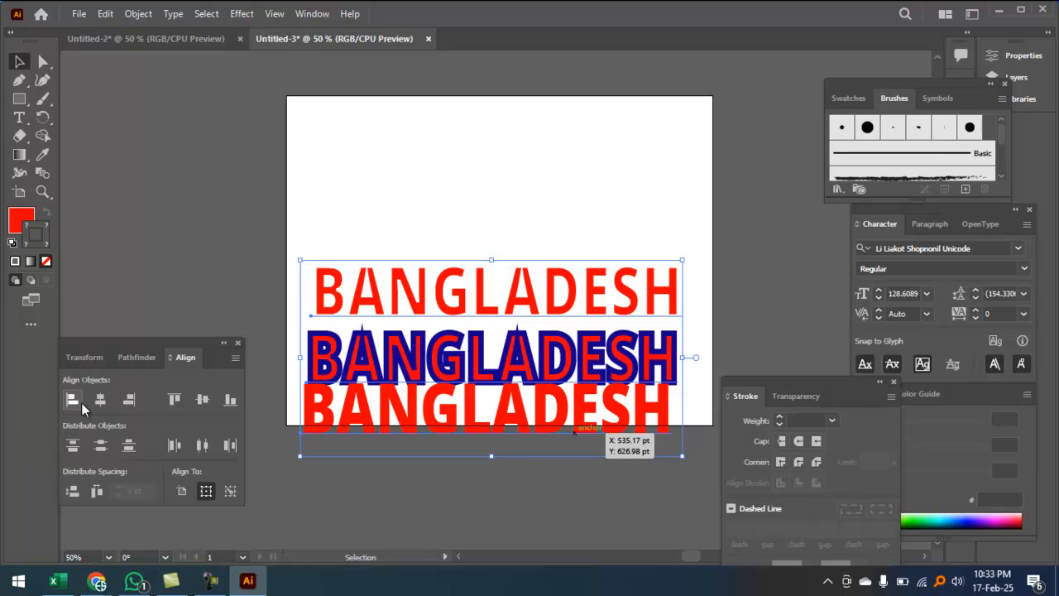
pyautogui.click(71, 399)
pyautogui.click(202, 400)
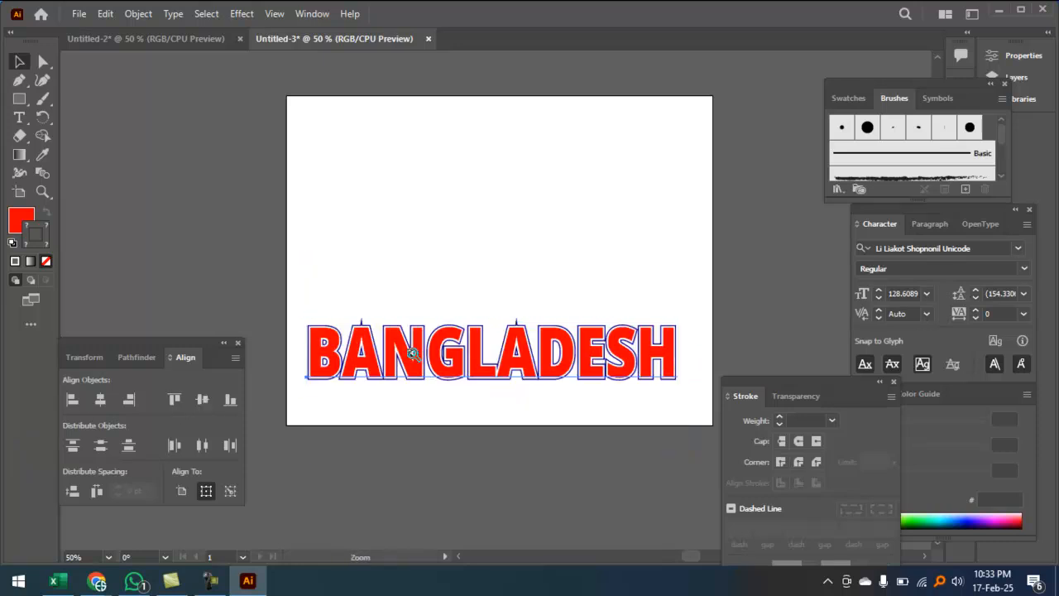
pyautogui.keyDown('ctrl'); pyautogui.click(413, 354); pyautogui.keyUp('ctrl')
pyautogui.keyDown('ctrl'); pyautogui.click(434, 348); pyautogui.keyUp('ctrl')
# Step: Zoom in to inspect the stacked outlines across the first and middle letters
pyautogui.keyDown('ctrl'); pyautogui.click(433, 347); pyautogui.keyUp('ctrl')
pyautogui.keyDown('ctrl'); pyautogui.click(574, 248); pyautogui.keyUp('ctrl')
pyautogui.moveTo(596, 215); pyautogui.dragTo(522, 323)
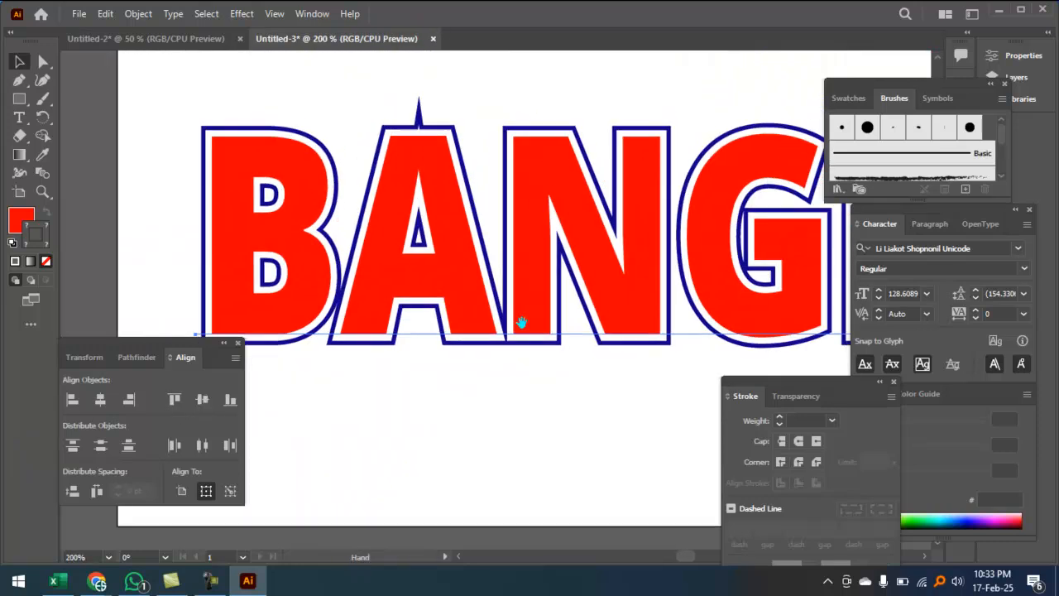
pyautogui.click(569, 90)
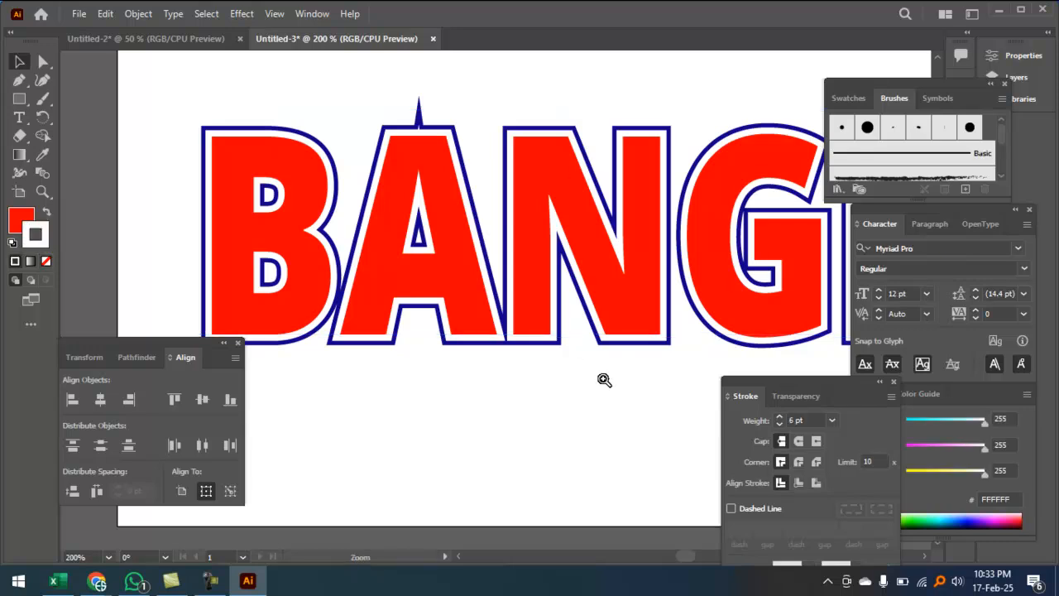
pyautogui.keyDown('ctrl'); pyautogui.click(603, 379); pyautogui.keyUp('ctrl')
pyautogui.moveTo(647, 318); pyautogui.dragTo(535, 403)
pyautogui.click(534, 422)
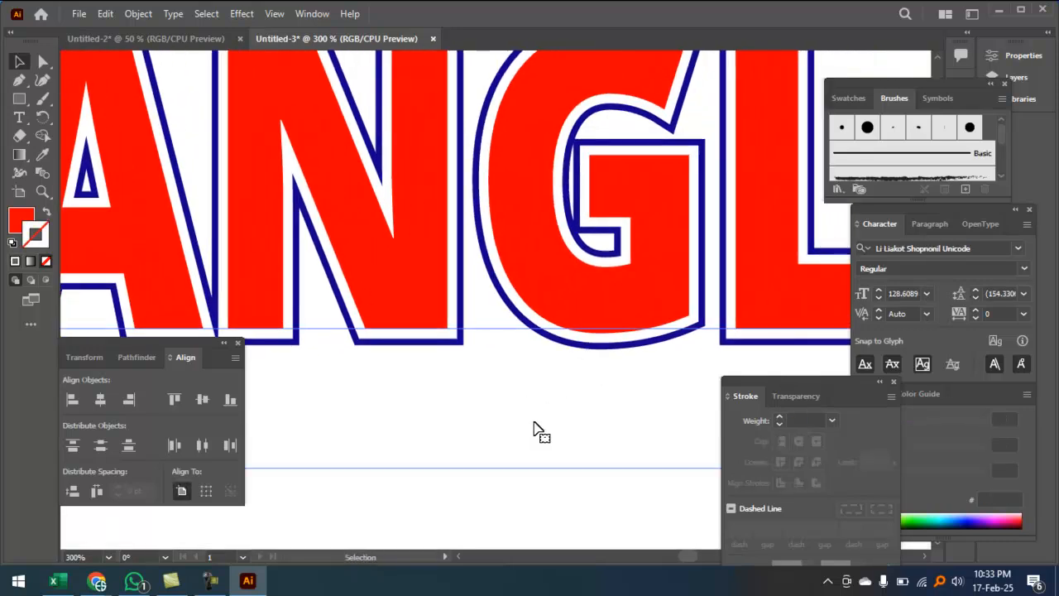
pyautogui.hotkey('ctrl', '-')
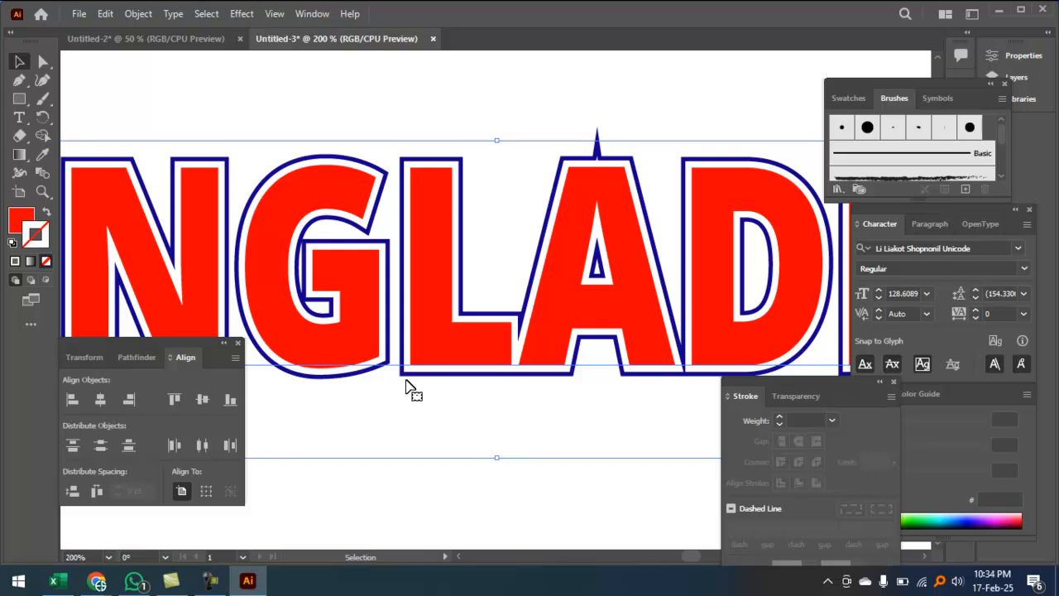
# Step: Check the outline at the peak of the A, then zoom back out
pyautogui.keyDown('ctrl'); pyautogui.click(548, 240); pyautogui.keyUp('ctrl')
pyautogui.keyDown('ctrl'); pyautogui.click(553, 235); pyautogui.keyUp('ctrl')
pyautogui.moveTo(585, 279); pyautogui.dragTo(588, 112)
pyautogui.keyDown('ctrl'); pyautogui.click(558, 173); pyautogui.keyUp('ctrl')
pyautogui.moveTo(556, 264); pyautogui.dragTo(558, 228)
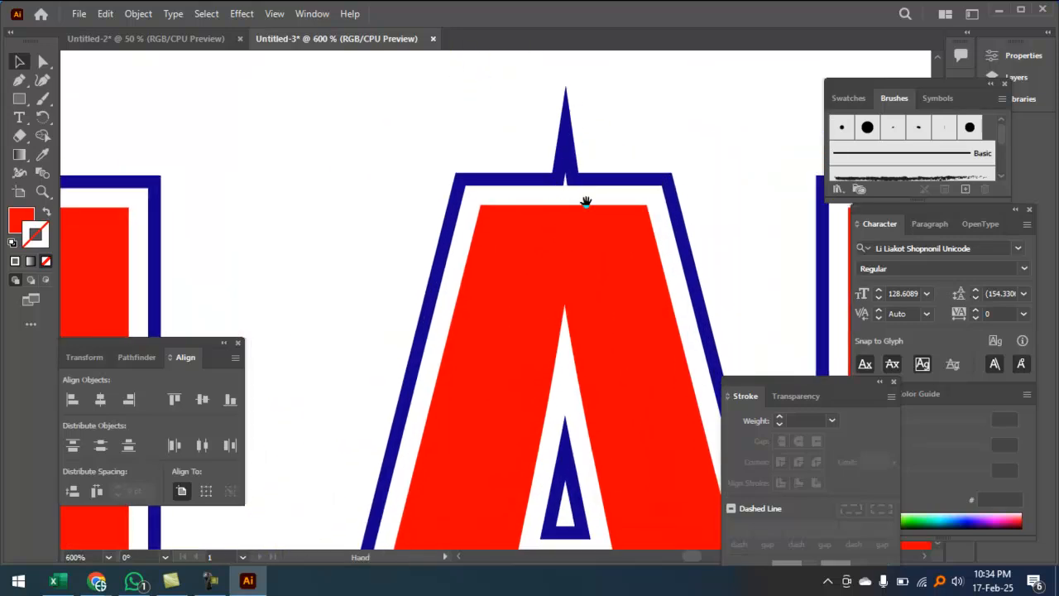
pyautogui.hotkey('ctrl', '-')
pyautogui.hotkey('ctrl', '-')
pyautogui.hotkey('ctrl', '-')
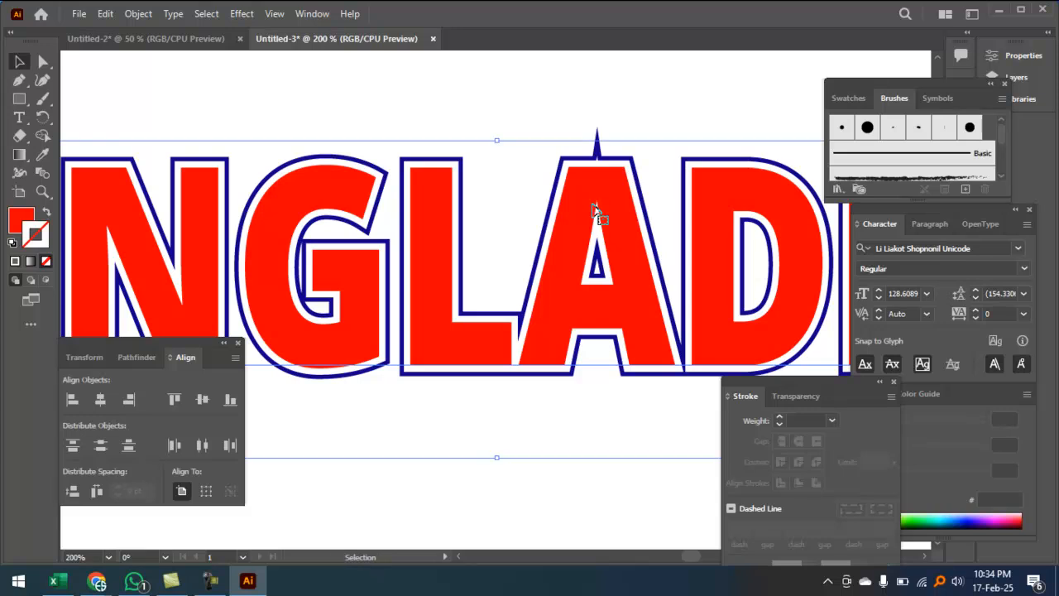
pyautogui.hotkey('ctrl', '-')
pyautogui.hotkey('ctrl', '-')
pyautogui.hotkey('ctrl', '-')
# Step: Drag a red BANGLADESH copy upward and delete the white-outlined copy
pyautogui.moveTo(497, 310); pyautogui.dragTo(512, 170)
pyautogui.moveTo(528, 289); pyautogui.dragTo(523, 257)
pyautogui.press('Delete')
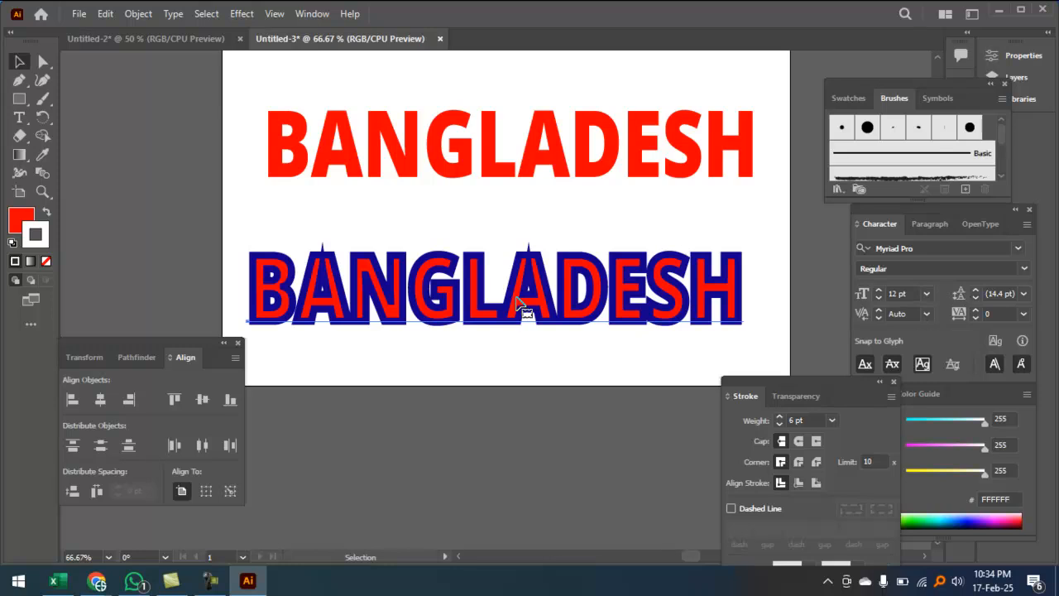
# Step: Delete the lower blue-outlined copy and convert the red text to outlines
pyautogui.click(521, 306)
pyautogui.press('Delete')
pyautogui.click(546, 184)
pyautogui.hotkey('ctrl', '+')
pyautogui.hotkey('ctrl', '+')
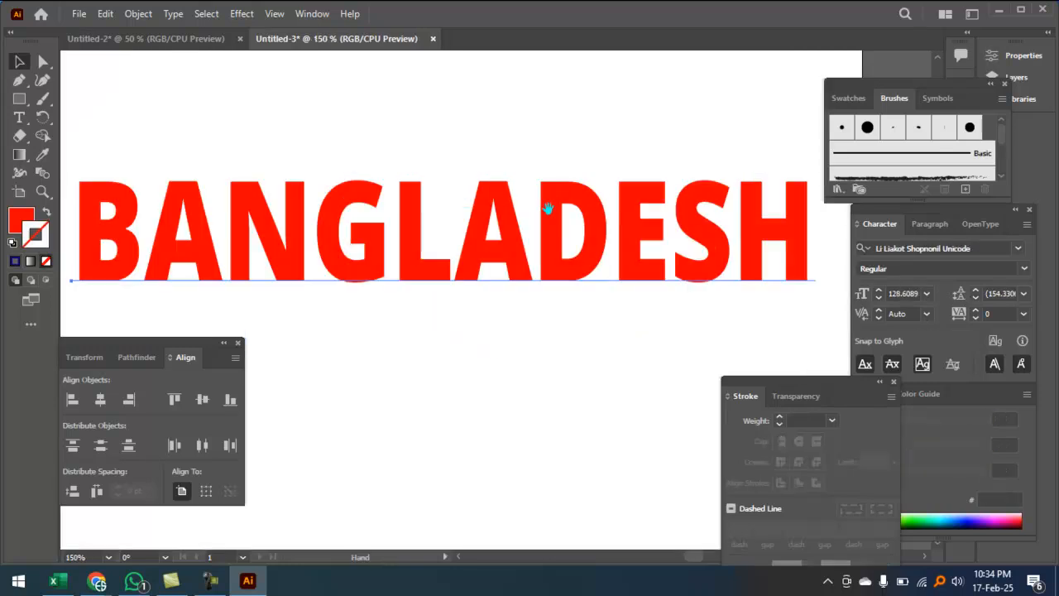
pyautogui.hotkey('ctrl', 'shift', 'o')
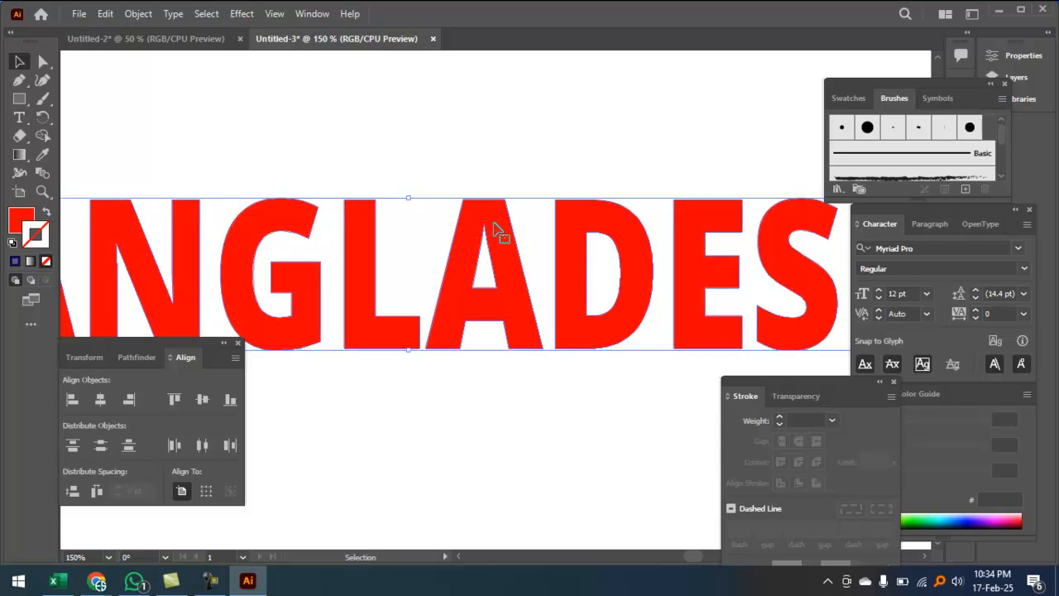
# Step: Set the red BANGLADESH stroke colour to blue 0707E2
pyautogui.doubleClick(45, 241)
pyautogui.click(547, 248)
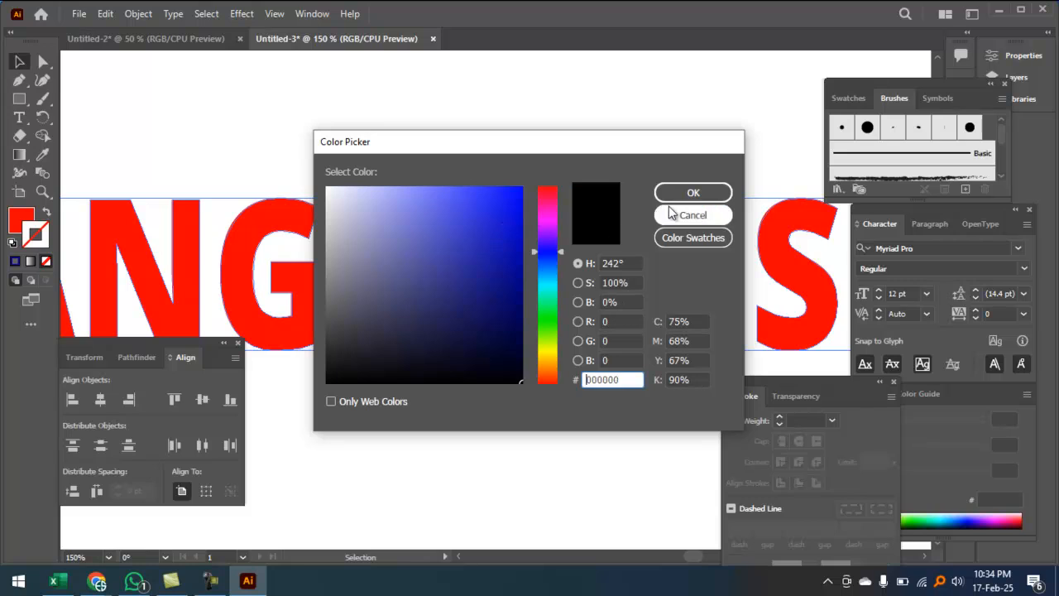
pyautogui.click(514, 213)
pyautogui.click(516, 210)
pyautogui.click(686, 194)
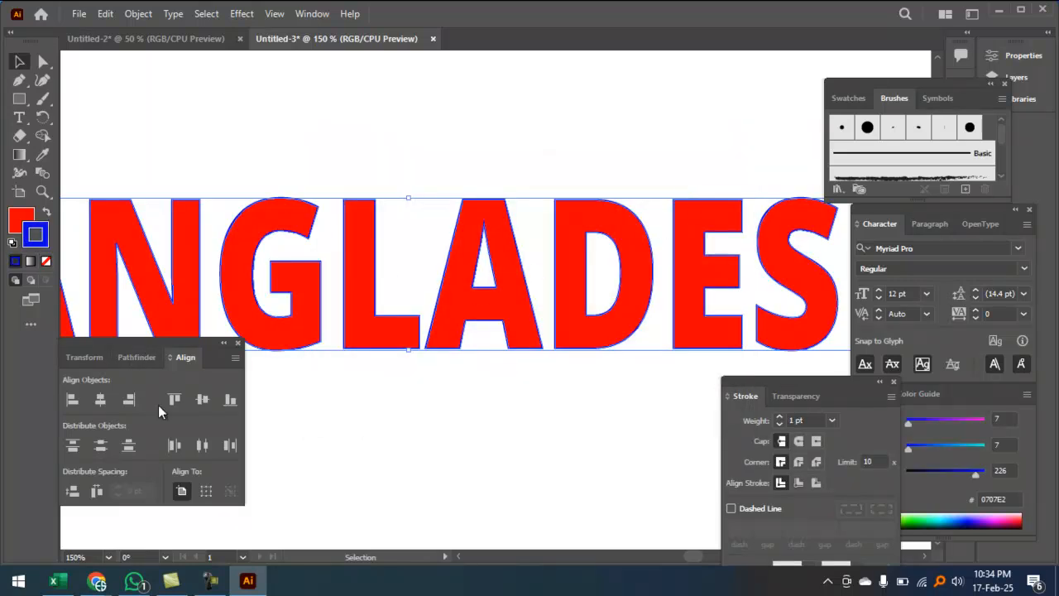
# Step: Increase the blue stroke weight to 15 pt
pyautogui.click(781, 417)
pyautogui.click(781, 417)
pyautogui.click(780, 416)
pyautogui.click(781, 416)
pyautogui.click(780, 416)
pyautogui.click(780, 417)
pyautogui.click(780, 417)
pyautogui.click(780, 416)
pyautogui.click(780, 416)
pyautogui.click(780, 416)
pyautogui.click(779, 416)
pyautogui.click(780, 416)
pyautogui.click(779, 416)
pyautogui.click(780, 416)
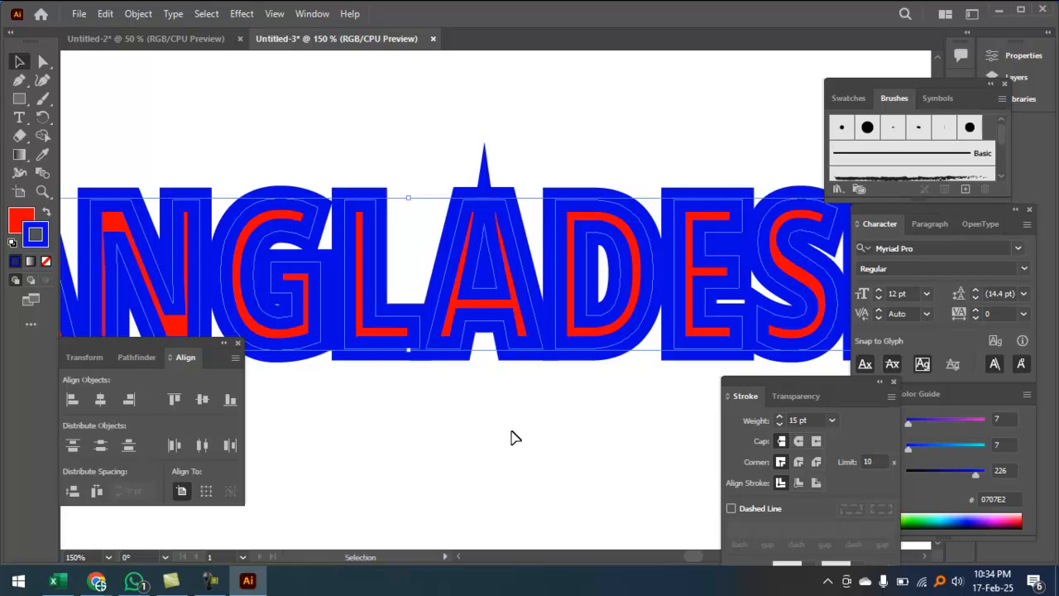
# Step: Lower the blue stroke on the BANGLADESH lettering from 15 pt to 9 pt
pyautogui.click(778, 424)
pyautogui.click(778, 424)
pyautogui.click(778, 425)
pyautogui.click(779, 424)
pyautogui.click(779, 424)
pyautogui.click(779, 424)
pyautogui.click(488, 324)
pyautogui.scroll(2, 501, 264)
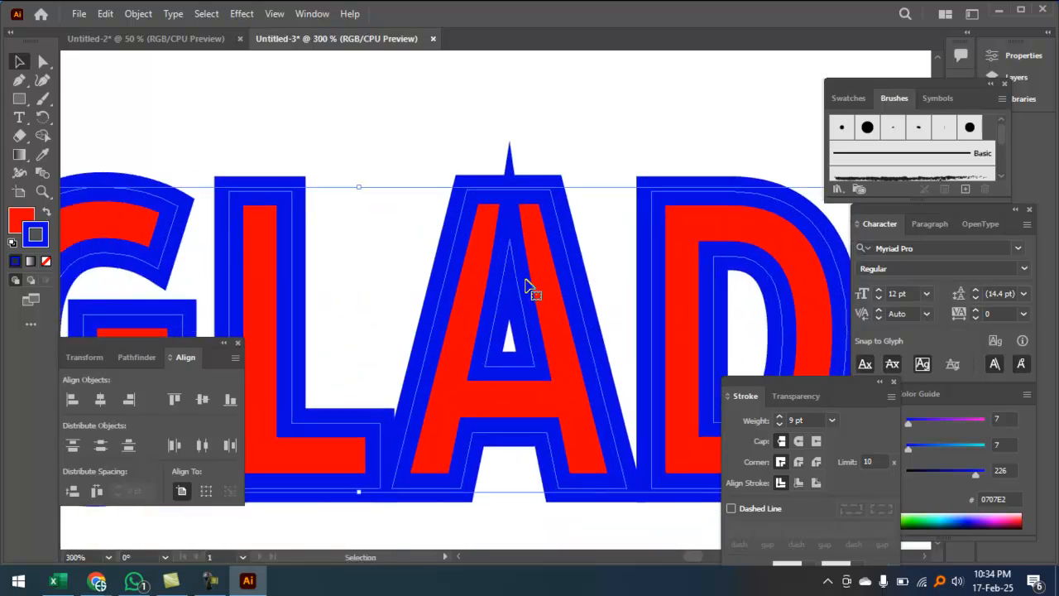
pyautogui.click(43, 61)
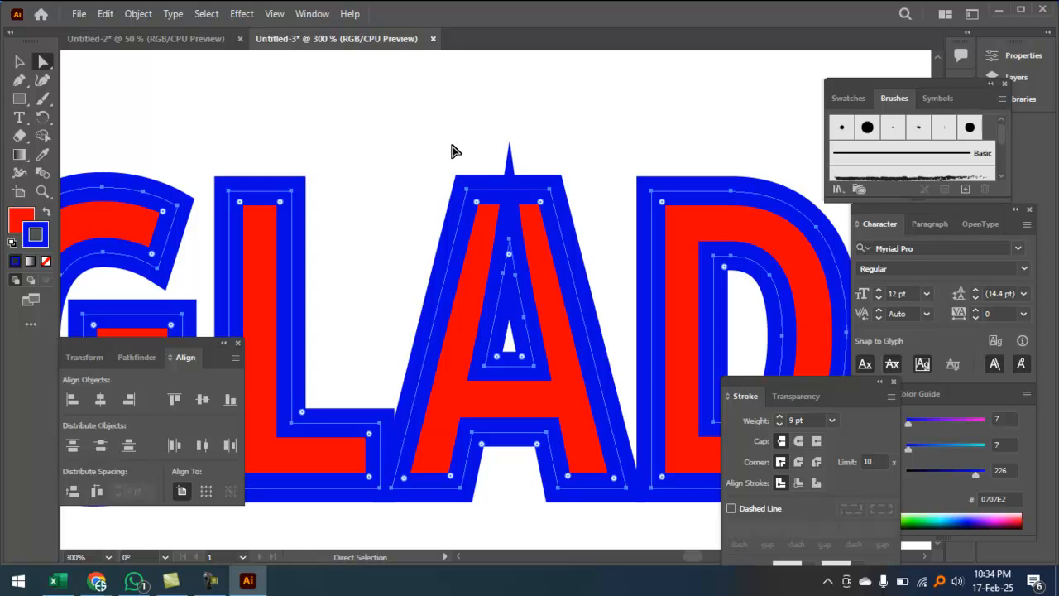
# Step: Drag the A's inner apex anchor down to remove the spike, then undo it
pyautogui.scroll(1, 453, 152)
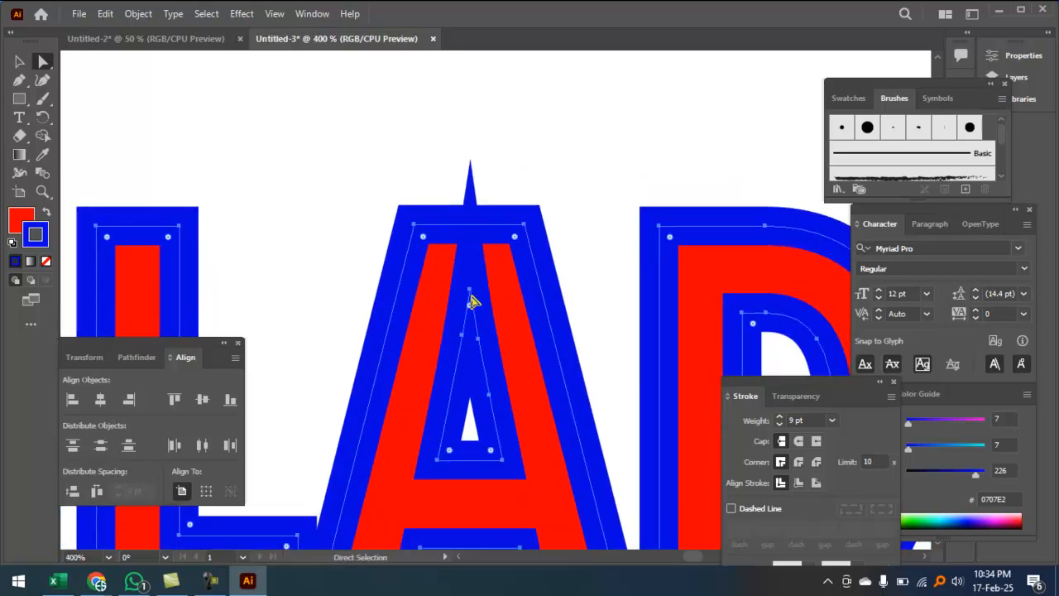
pyautogui.click(469, 287)
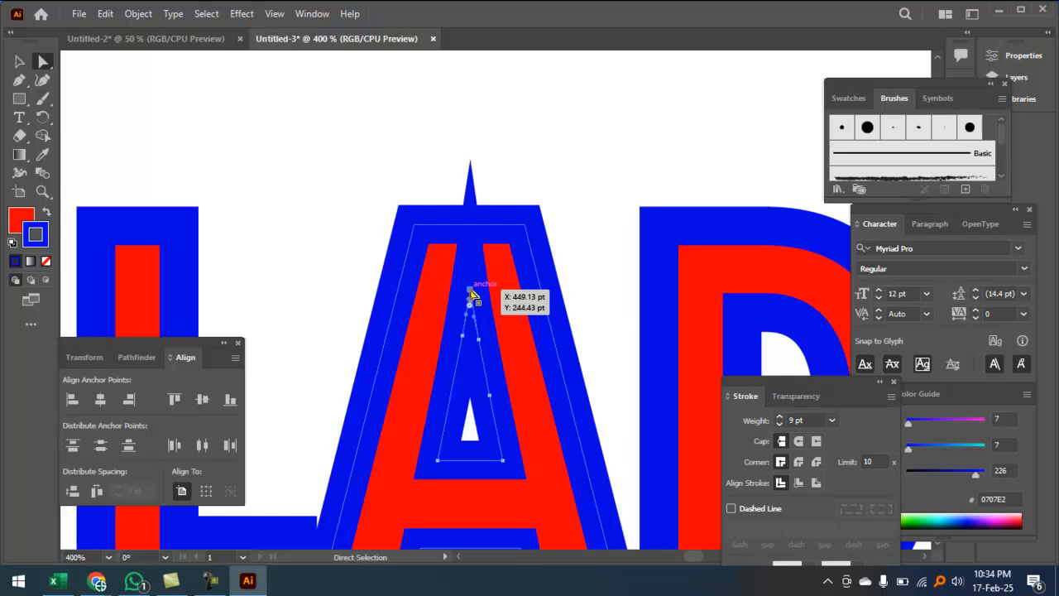
pyautogui.click(469, 290)
pyautogui.moveTo(470, 291); pyautogui.dragTo(470, 382)
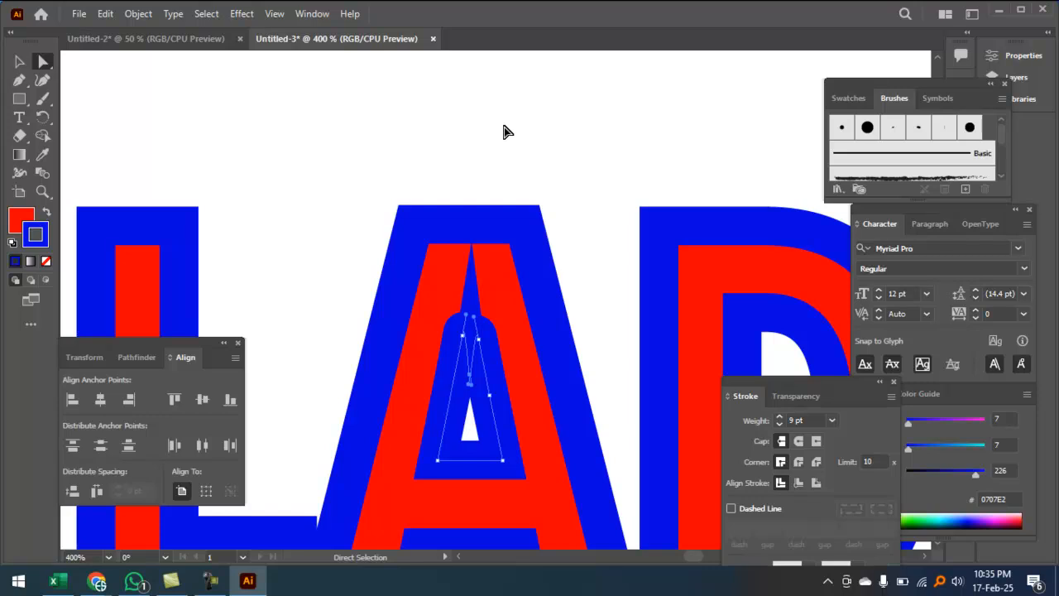
pyautogui.hotkey('ctrl', 'z')
pyautogui.press('v')
pyautogui.hotkey('ctrl', '-')
# Step: Zoom out, return to the Selection tool, and marquee around the lettering
pyautogui.hotkey('ctrl', '-')
pyautogui.press('a')
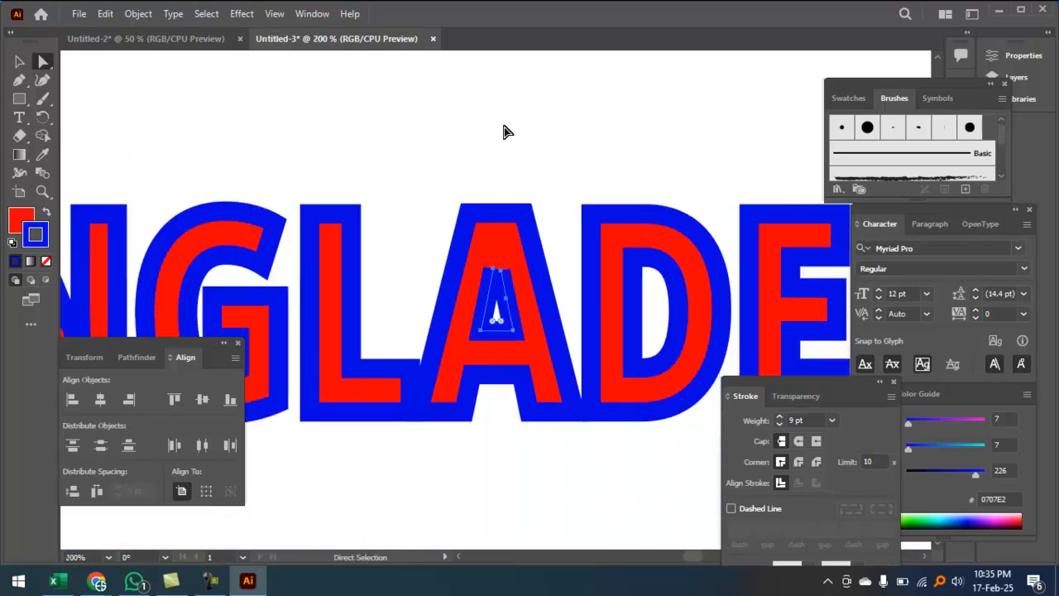
pyautogui.hotkey('ctrl', '-')
pyautogui.press('space')
pyautogui.moveTo(273, 201); pyautogui.dragTo(447, 141)
pyautogui.click(22, 63)
pyautogui.click(538, 406)
pyautogui.hotkey('ctrl', '-')
pyautogui.press('space')
pyautogui.moveTo(537, 391); pyautogui.dragTo(506, 324)
pyautogui.moveTo(423, 261); pyautogui.dragTo(556, 438)
pyautogui.moveTo(389, 265); pyautogui.dragTo(546, 432)
# Step: Zoom in step by step to inspect the A's inner cutout
pyautogui.hotkey('ctrl', 'space')
pyautogui.click(546, 256)
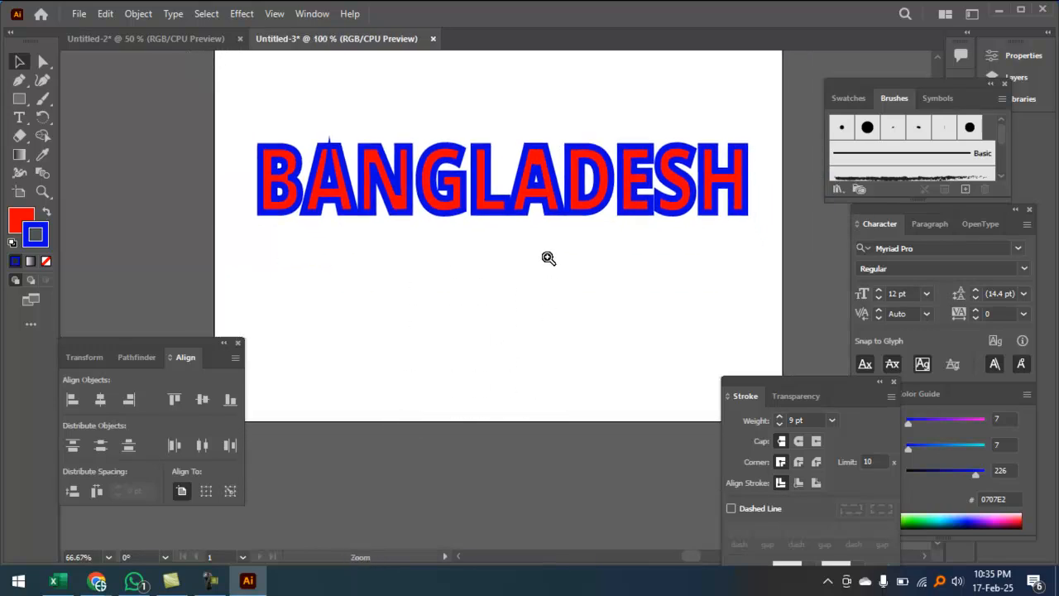
pyautogui.moveTo(429, 237); pyautogui.dragTo(589, 303)
pyautogui.moveTo(546, 239); pyautogui.dragTo(354, 210)
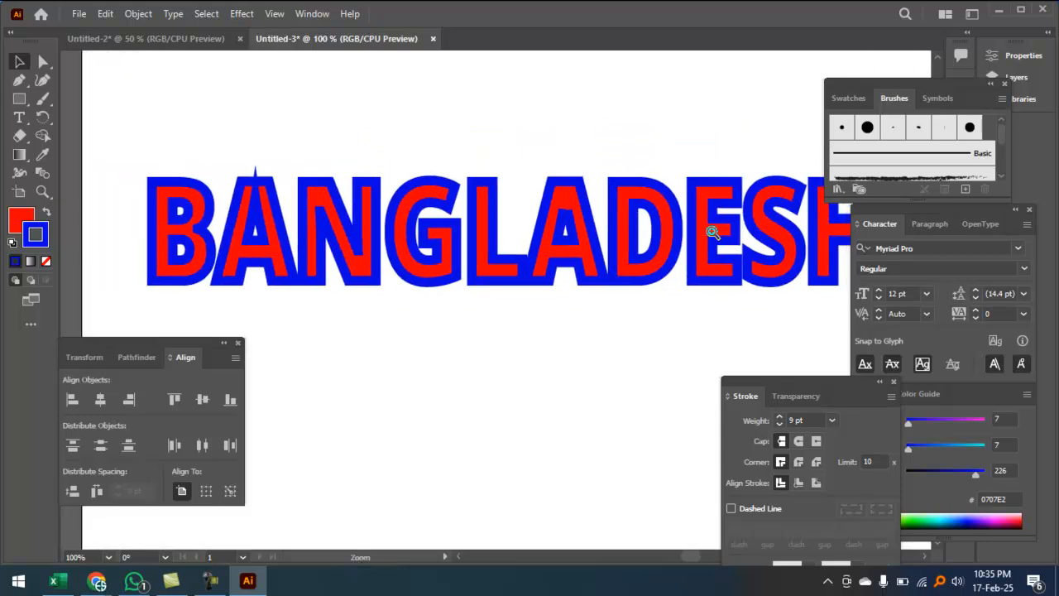
pyautogui.hotkey('ctrl', 'space')
pyautogui.click(682, 233)
pyautogui.moveTo(433, 310); pyautogui.dragTo(649, 237)
pyautogui.hotkey('ctrl', 'space')
pyautogui.click(598, 239)
pyautogui.click(597, 239)
pyautogui.moveTo(382, 356); pyautogui.dragTo(584, 293)
pyautogui.hotkey('ctrl', 'space')
pyautogui.click(551, 277)
pyautogui.click(552, 281)
pyautogui.moveTo(404, 276); pyautogui.dragTo(571, 275)
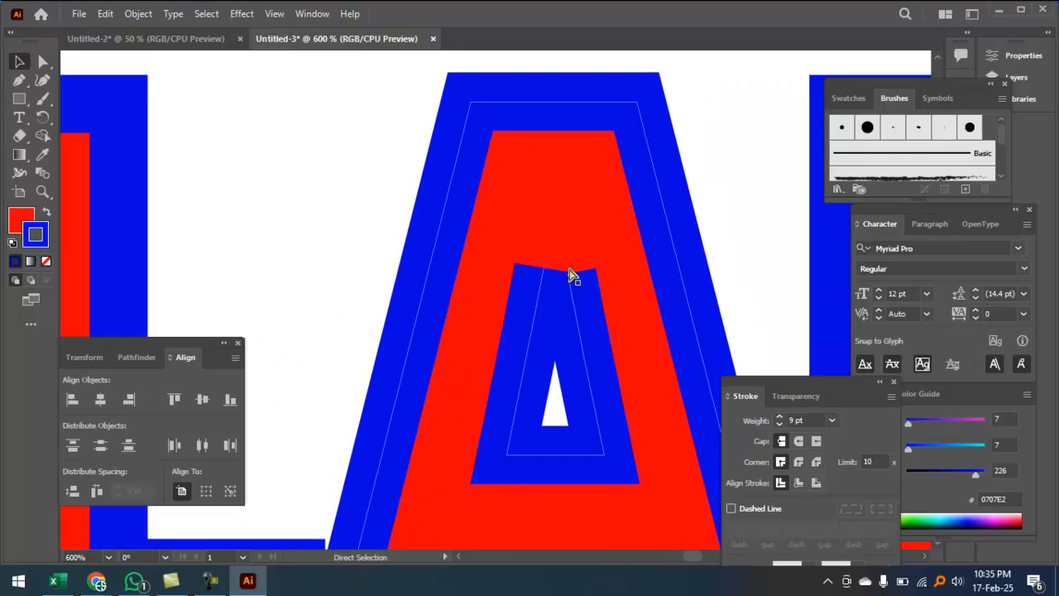
# Step: Fit the artboard in view, select the BANGLADESH text and delete it
pyautogui.hotkey('ctrl', '0')
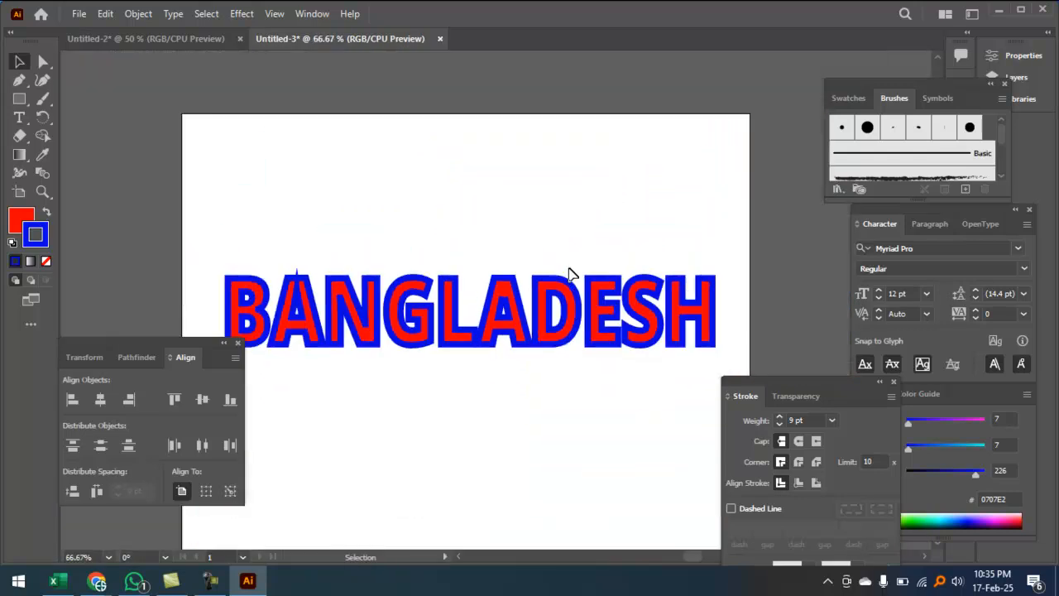
pyautogui.click(467, 308)
pyautogui.hotkey('ctrl', 'space')
pyautogui.click(526, 200)
pyautogui.moveTo(460, 381); pyautogui.dragTo(502, 127)
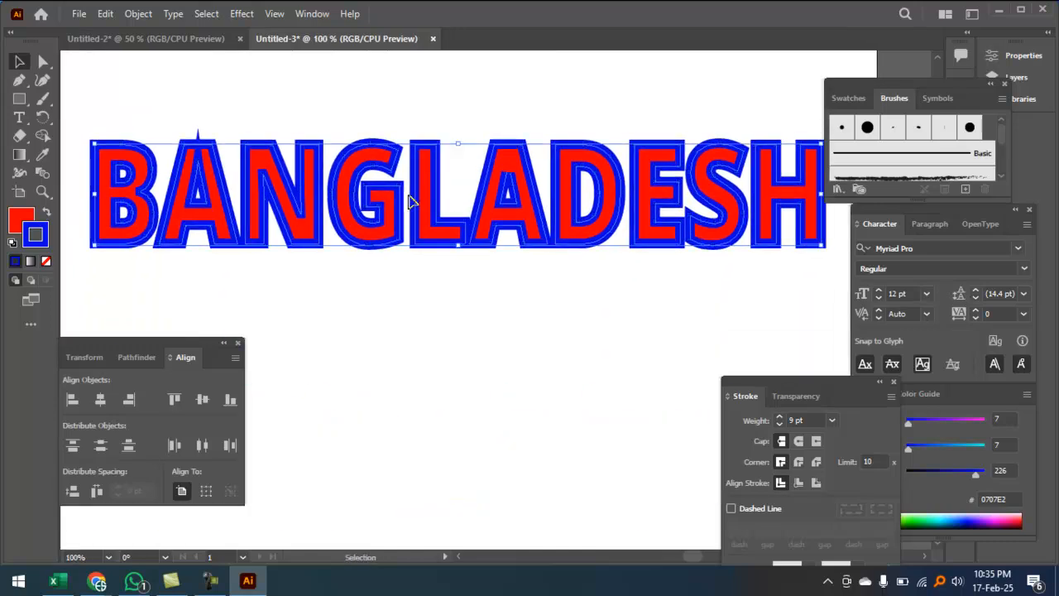
pyautogui.press('Delete')
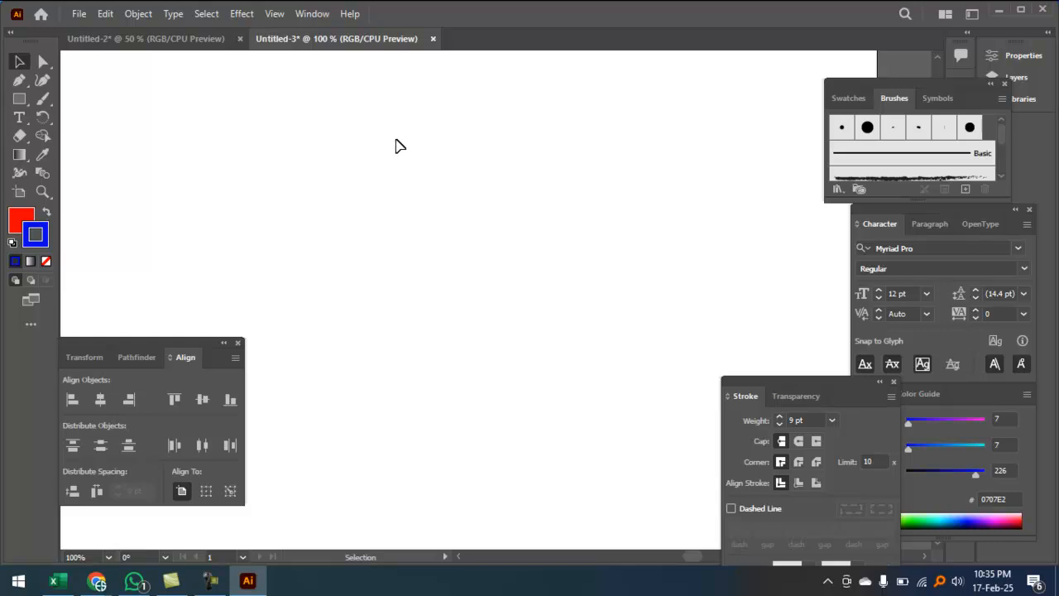
# Step: Browse the class group's name-design images in WhatsApp, then minimize it
pyautogui.click(133, 580)
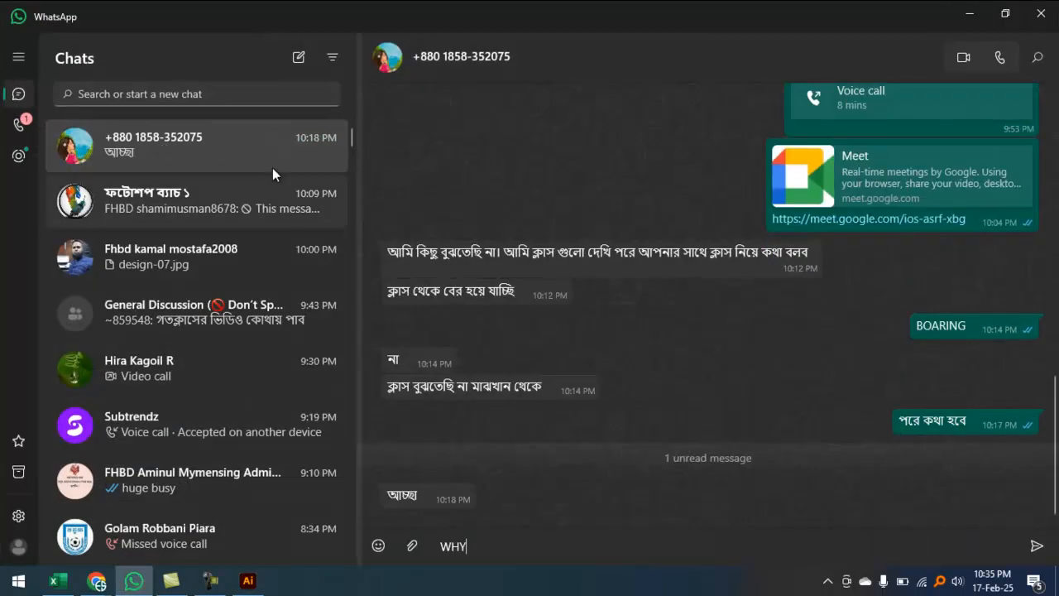
pyautogui.click(225, 184)
pyautogui.scroll(6, 549, 299)
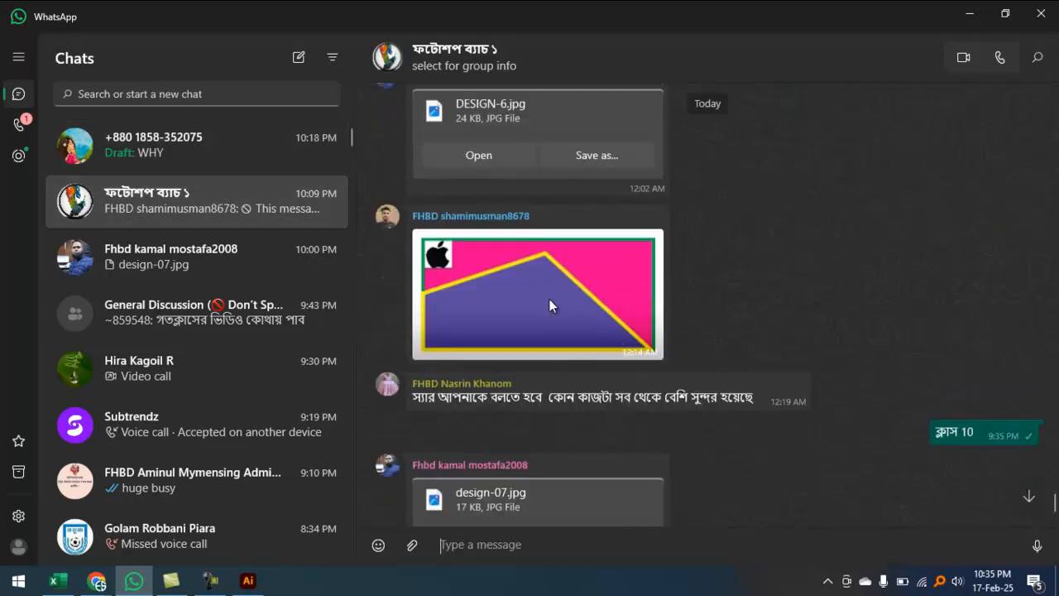
pyautogui.scroll(5, 558, 304)
pyautogui.scroll(-3, 579, 360)
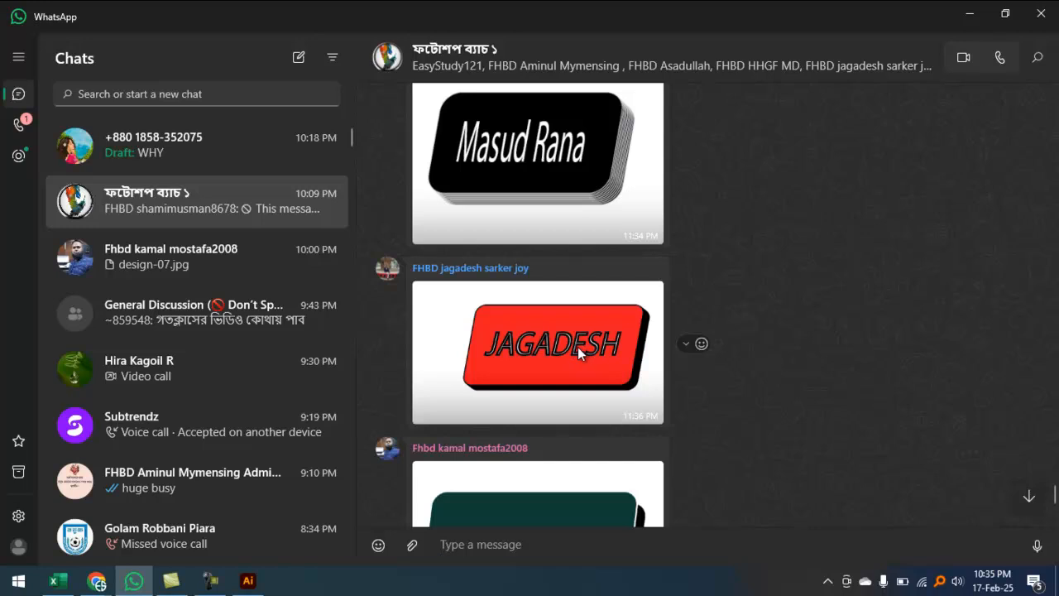
pyautogui.scroll(-2, 594, 339)
pyautogui.scroll(4, 596, 331)
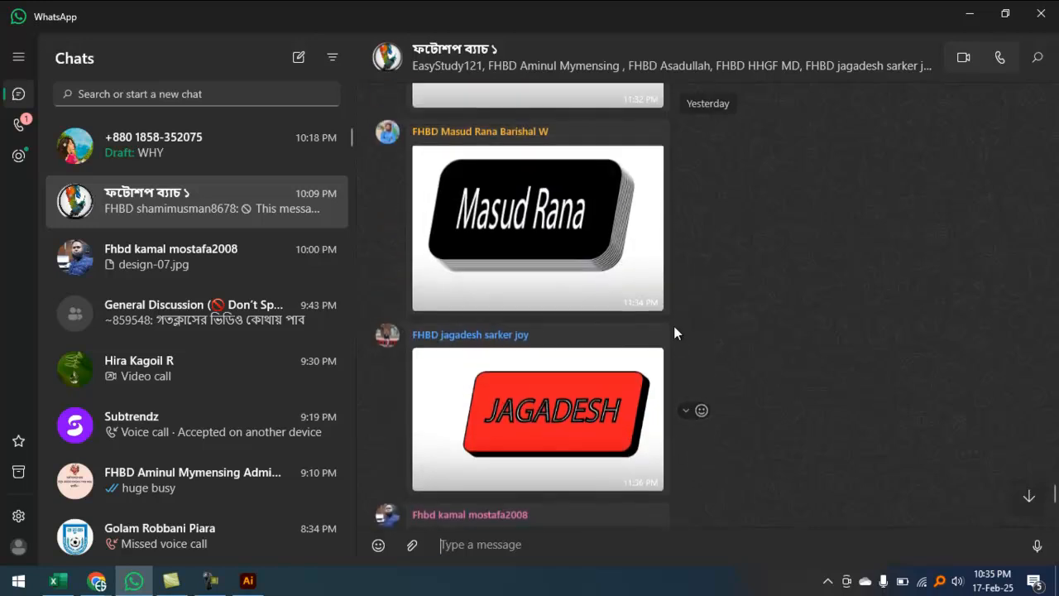
pyautogui.scroll(3, 716, 314)
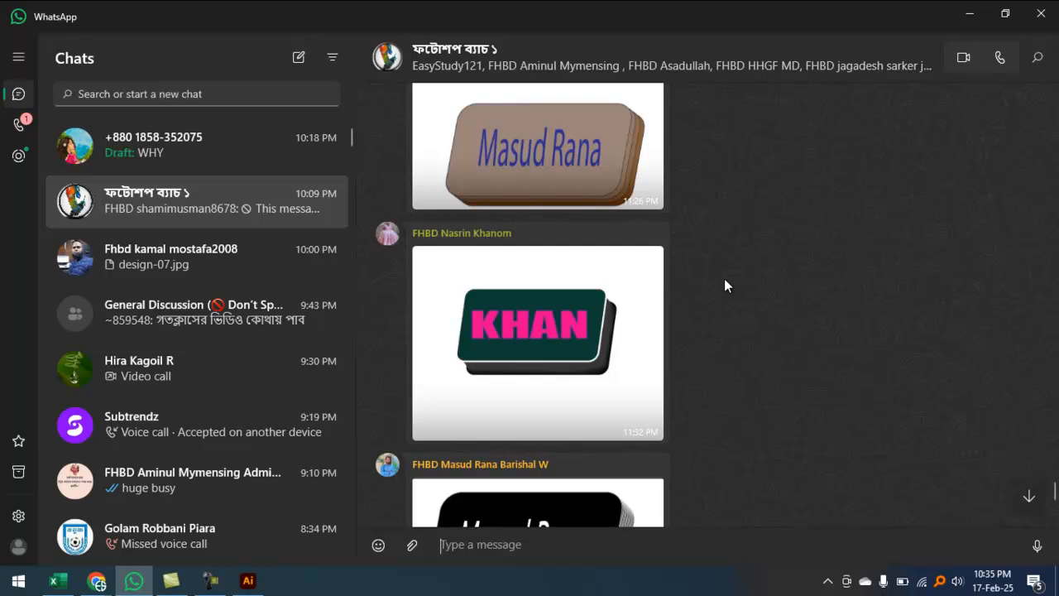
pyautogui.scroll(3, 724, 280)
pyautogui.scroll(-2, 712, 274)
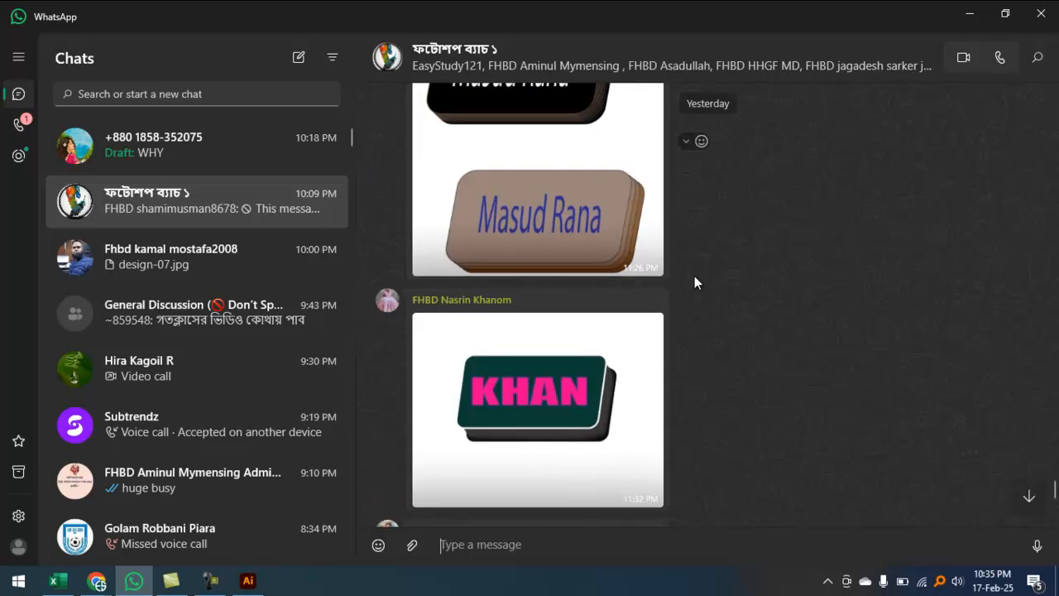
pyautogui.click(970, 13)
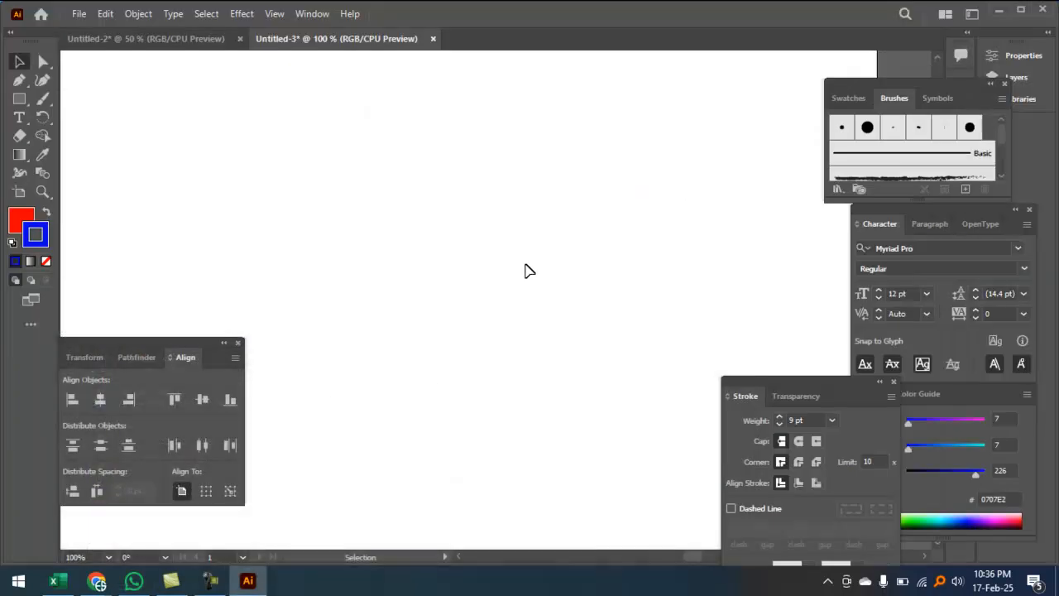
# Step: Centre the artboard in view and type NABIN as a new text object
pyautogui.hotkey('ctrl', '-')
pyautogui.hotkey('ctrl', '-')
pyautogui.keyDown('ctrl'); pyautogui.click(533, 186); pyautogui.keyUp('ctrl')
pyautogui.moveTo(458, 259); pyautogui.dragTo(513, 115)
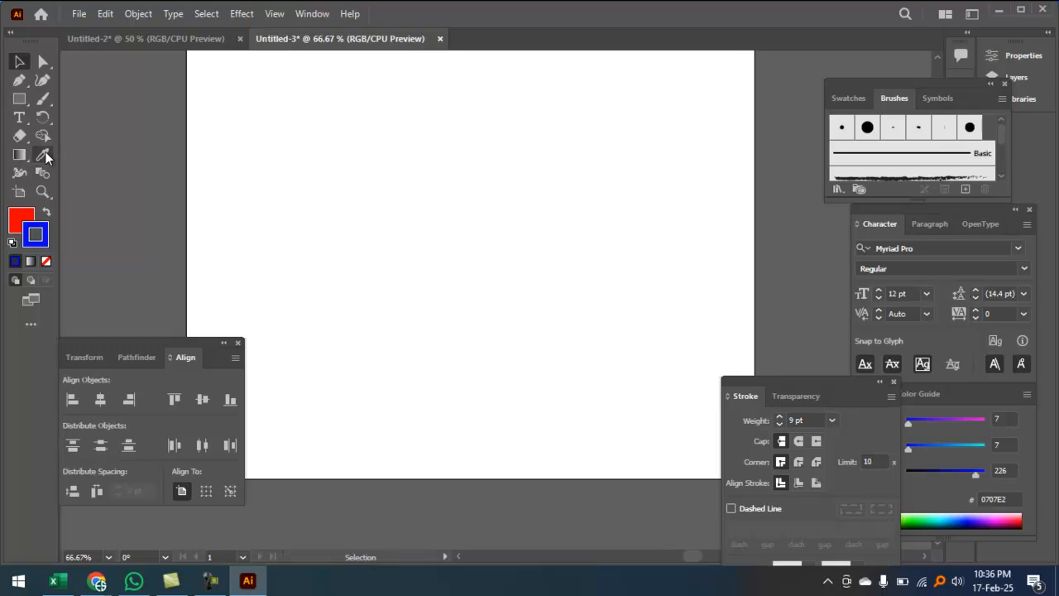
pyautogui.click(19, 117)
pyautogui.click(354, 178)
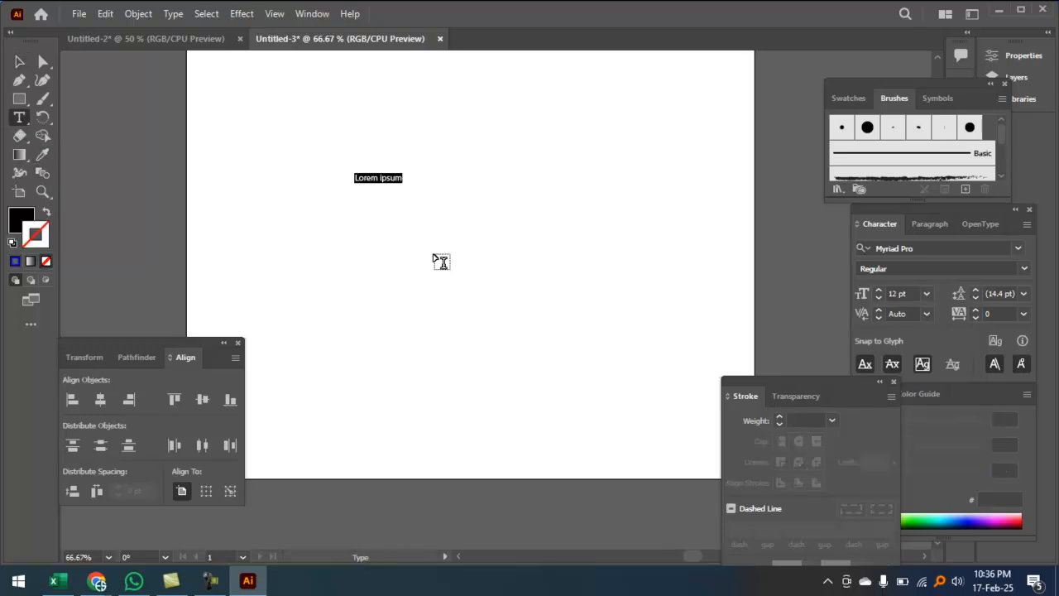
pyautogui.write('NAB')
# Step: Scale the NABIN text up to about 60 pt, then bring up Google Meet
pyautogui.click(19, 61)
pyautogui.hotkey('ctrl', '+')
pyautogui.keyDown('ctrl'); pyautogui.click(343, 230); pyautogui.keyUp('ctrl')
pyautogui.moveTo(577, 268); pyautogui.dragTo(152, 244)
pyautogui.keyDown('ctrl'); pyautogui.click(468, 246); pyautogui.keyUp('ctrl')
pyautogui.keyDown('ctrl'); pyautogui.click(468, 239); pyautogui.keyUp('ctrl')
pyautogui.moveTo(459, 272); pyautogui.dragTo(648, 128)
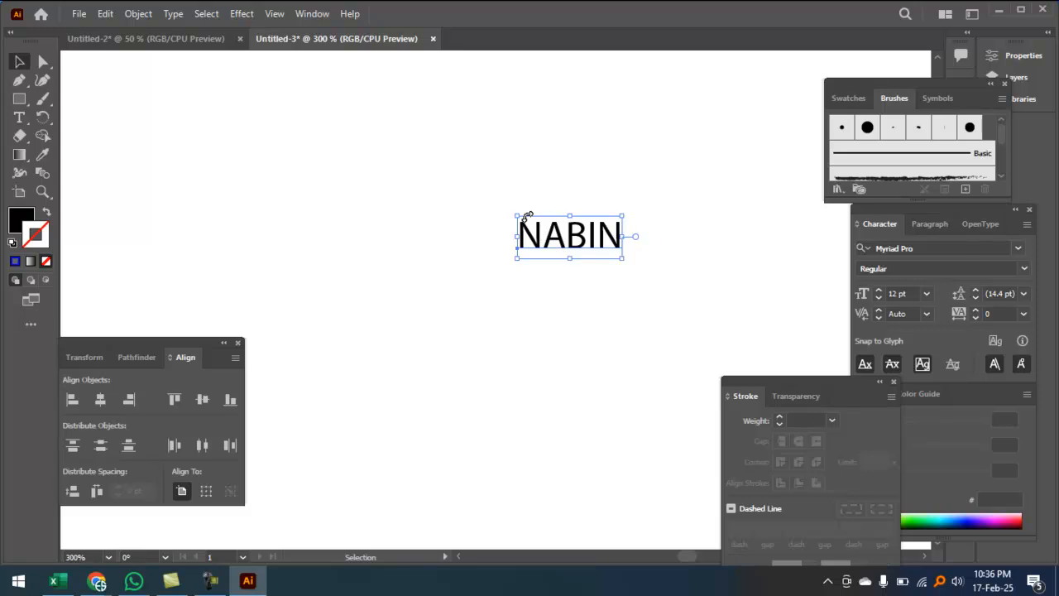
pyautogui.moveTo(517, 216); pyautogui.dragTo(307, 131)
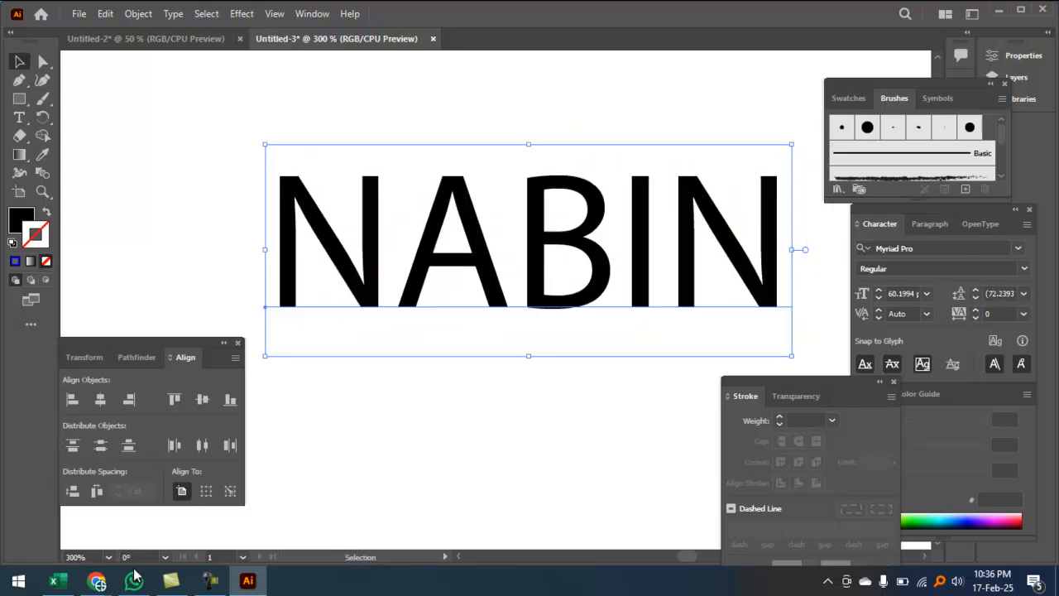
pyautogui.click(97, 581)
pyautogui.click(108, 519)
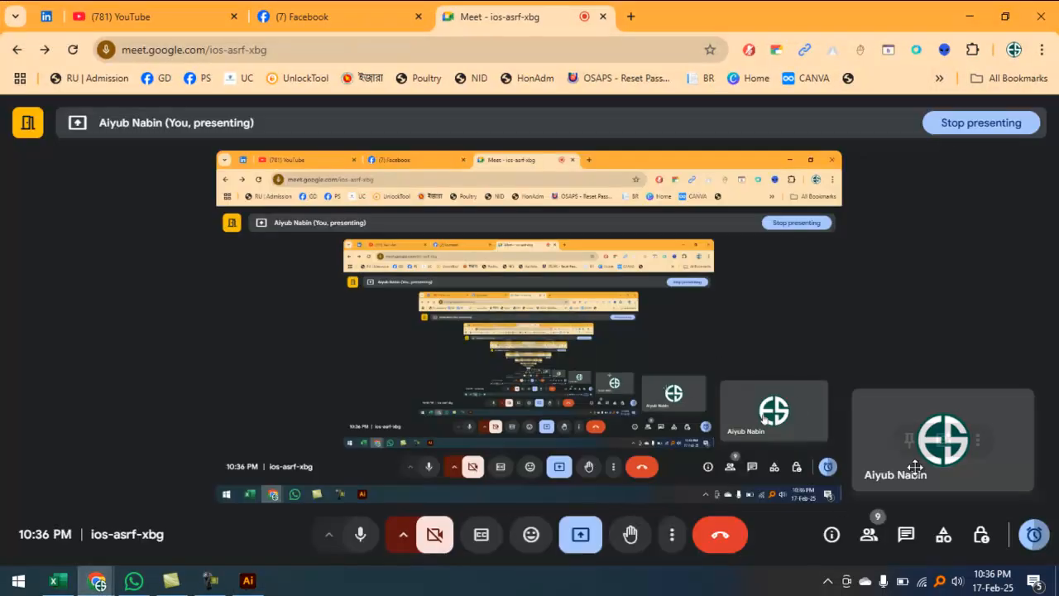
# Step: Mute all Meet participants, minimize the recorder and Meet to return to Illustrator
pyautogui.click(869, 534)
pyautogui.click(853, 197)
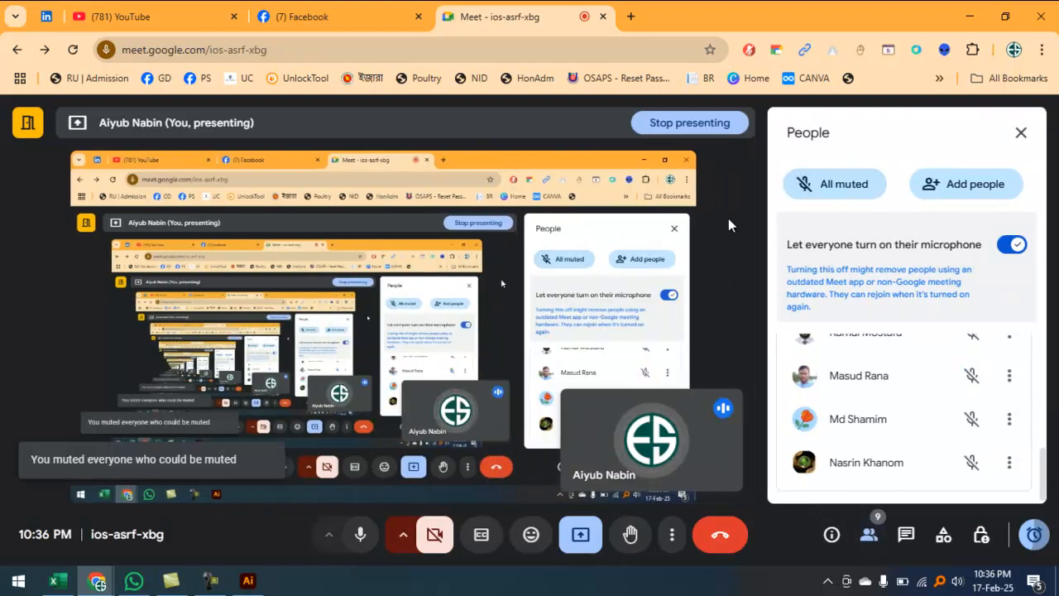
pyautogui.click(210, 581)
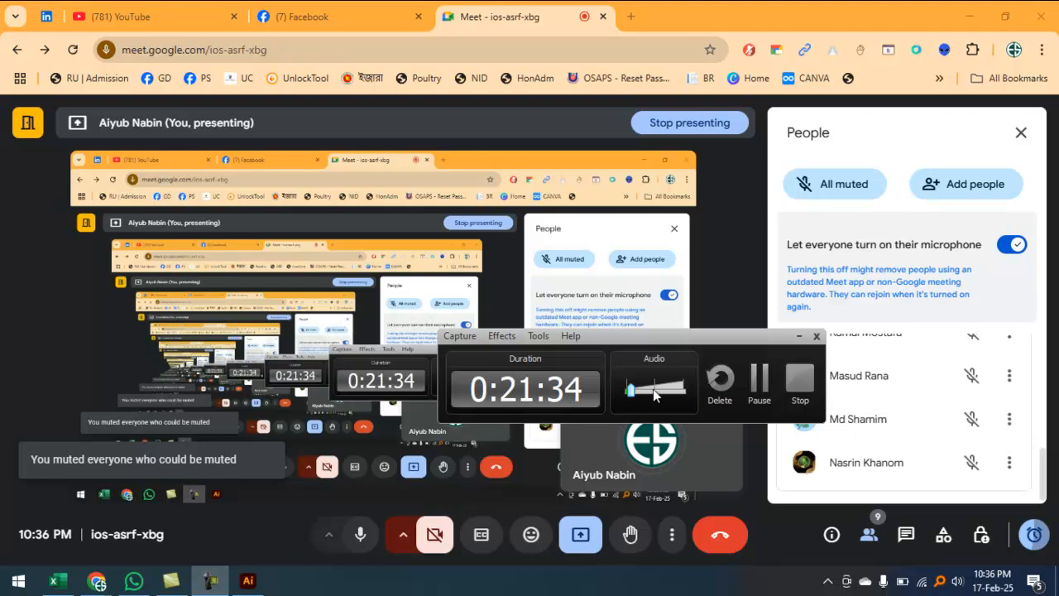
pyautogui.click(798, 337)
pyautogui.click(1018, 130)
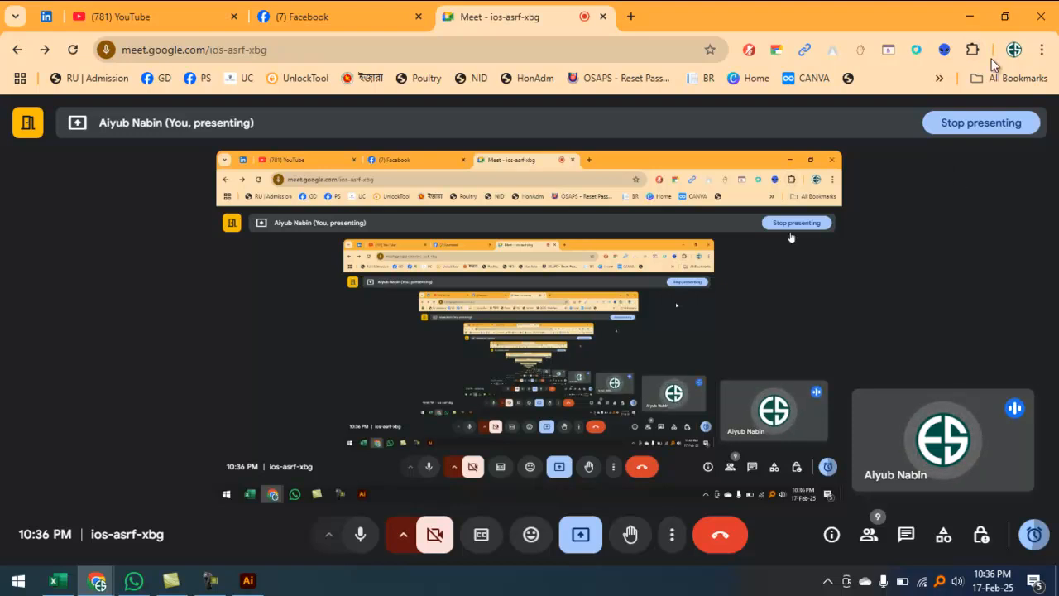
pyautogui.click(970, 16)
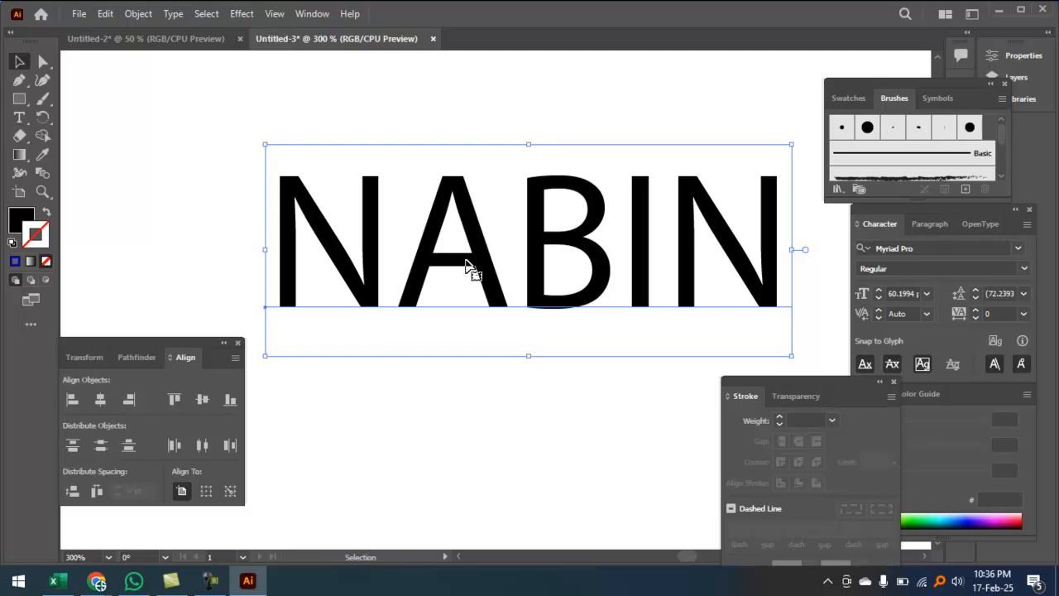
# Step: Move the NABIN text higher on the artboard and select all its characters
pyautogui.hotkey('ctrl', '-')
pyautogui.hotkey('ctrl', '-')
pyautogui.moveTo(559, 314); pyautogui.dragTo(540, 238)
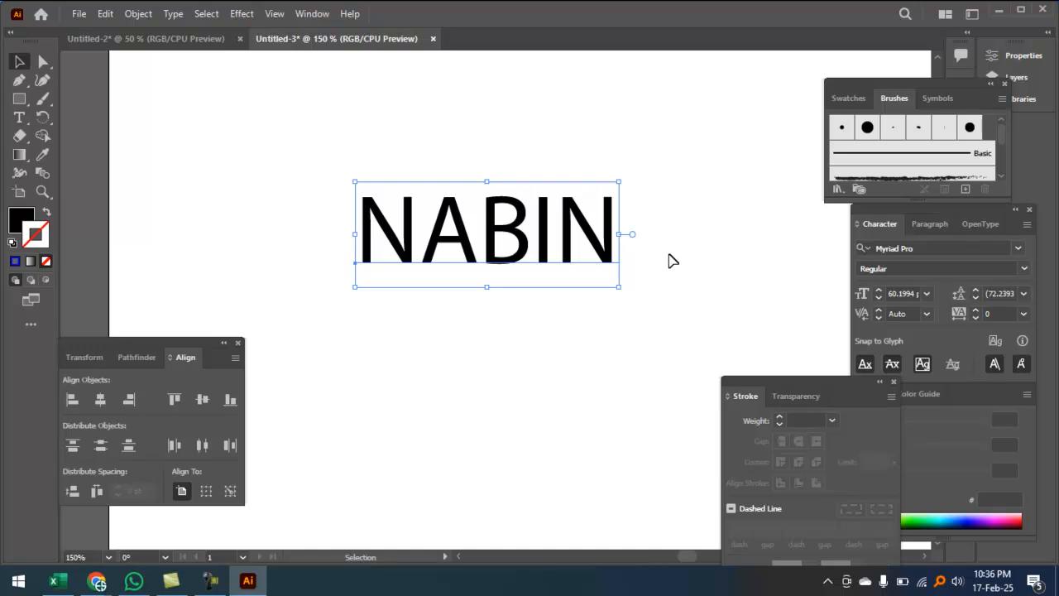
pyautogui.doubleClick(521, 255)
pyautogui.hotkey('ctrl', 'a')
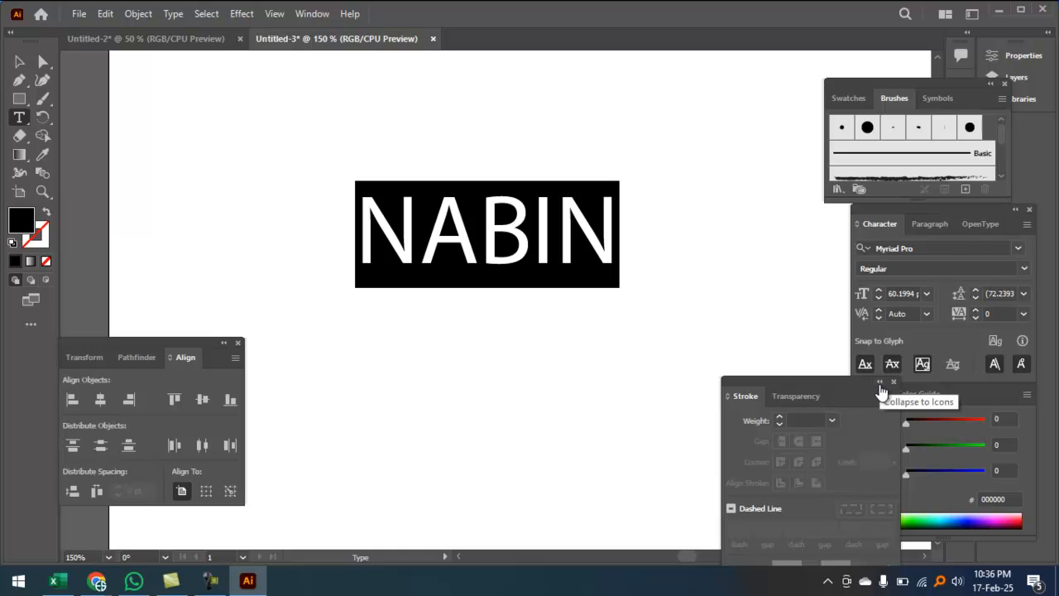
pyautogui.press('Escape')
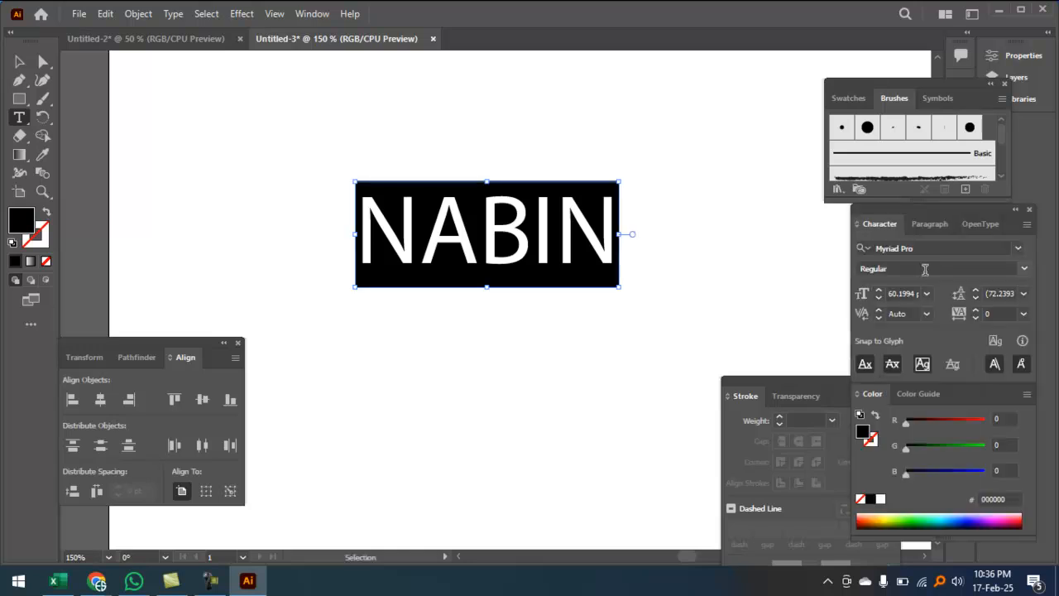
# Step: Try Berlin Sans FB Demi Bold, then settle on Li Liakot Shopnonil Unicode for NABIN
pyautogui.click(1016, 250)
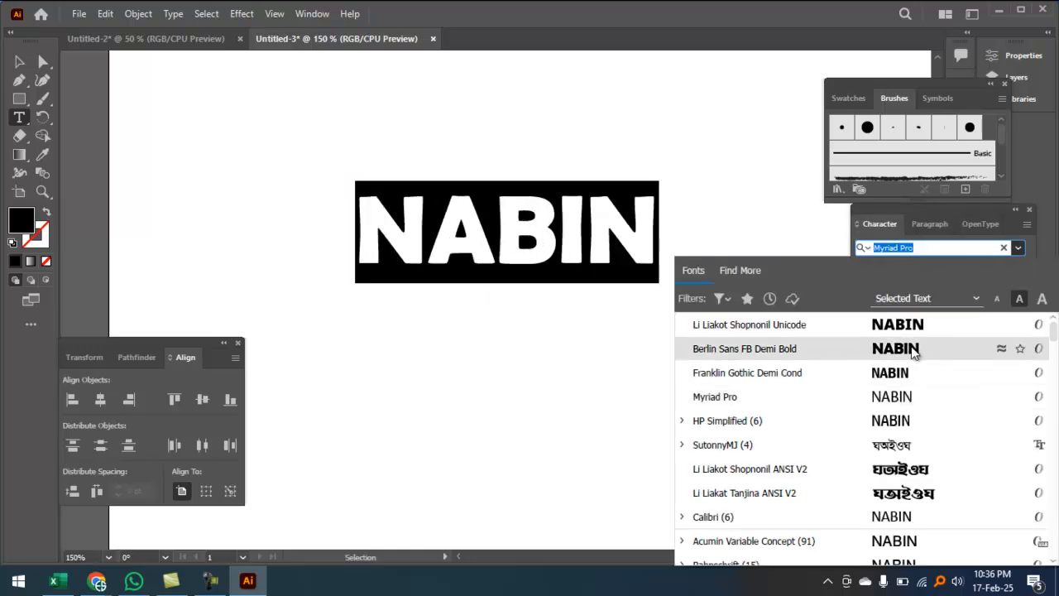
pyautogui.click(913, 348)
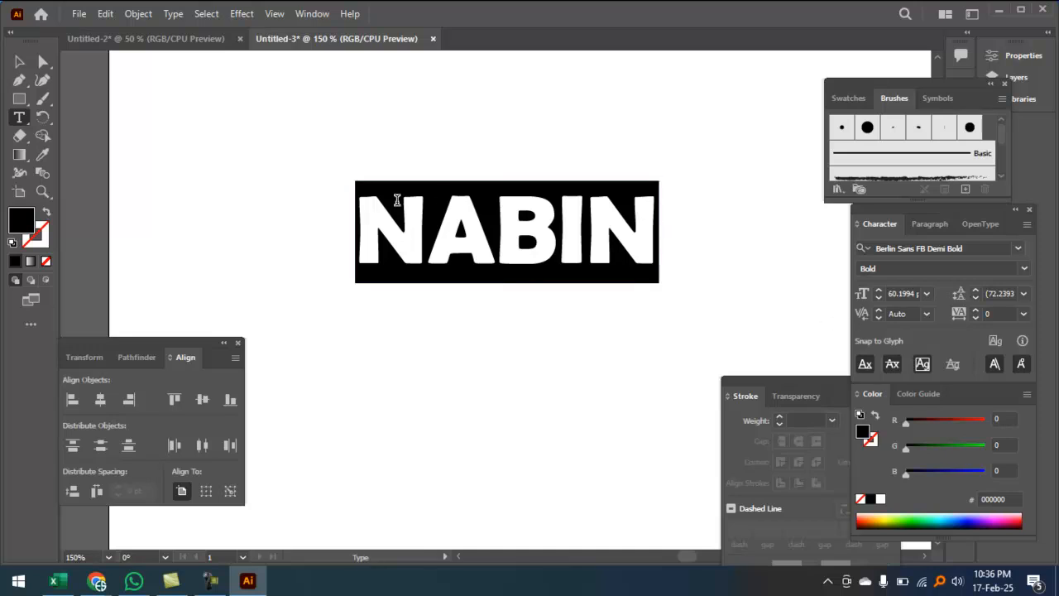
pyautogui.click(1017, 247)
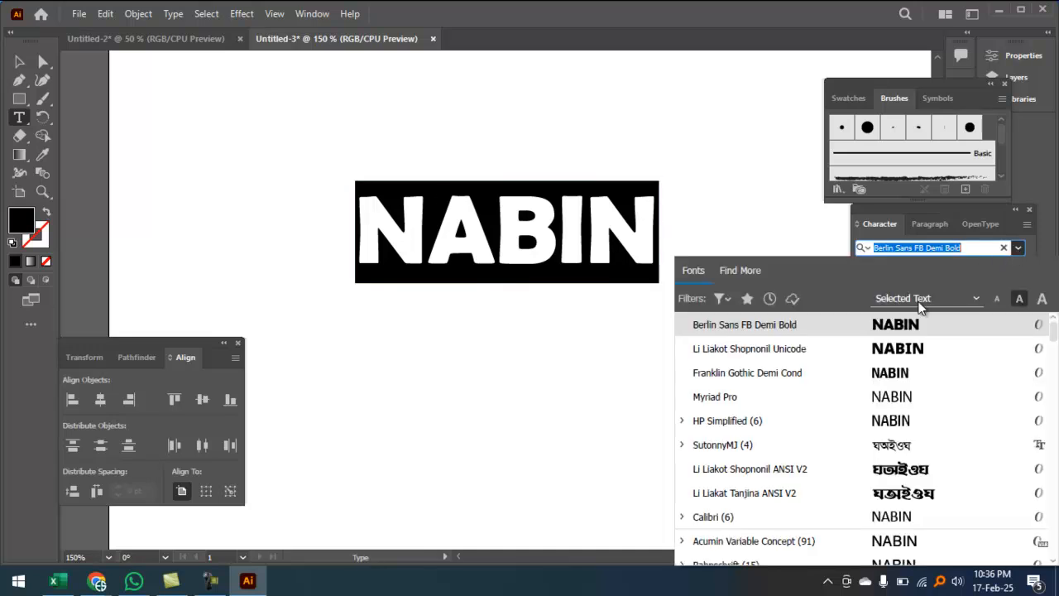
pyautogui.click(906, 348)
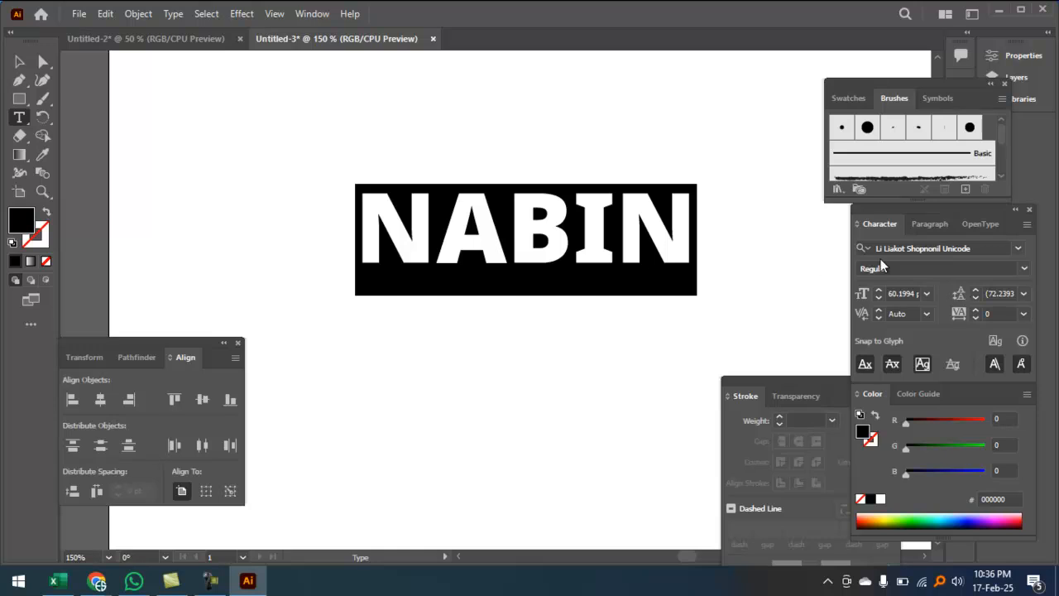
pyautogui.click(19, 61)
pyautogui.click(545, 302)
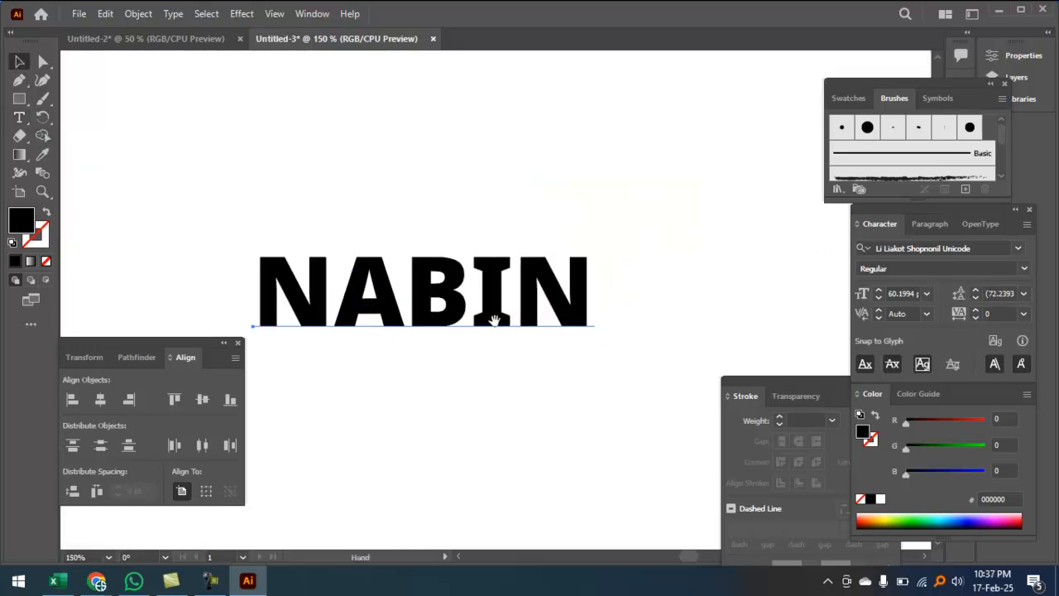
# Step: Alt-drag a copy of NABIN below and fill it with magenta FF00CF
pyautogui.hotkey('ctrl', 'shift', 'a')
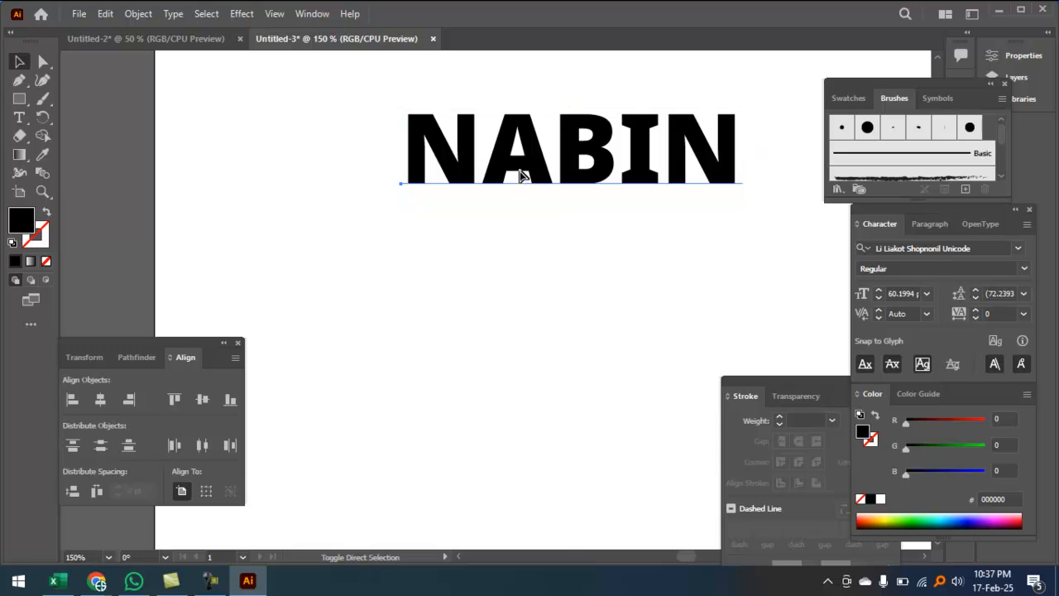
pyautogui.click(520, 175)
pyautogui.moveTo(555, 176); pyautogui.dragTo(484, 398)
pyautogui.click(536, 168)
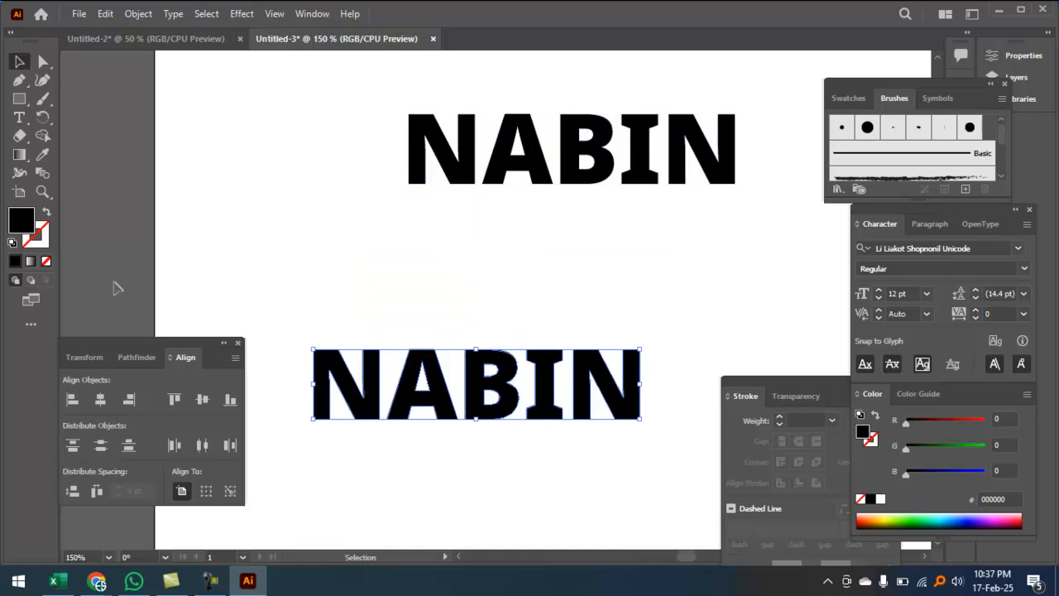
pyautogui.doubleClick(22, 222)
pyautogui.moveTo(560, 247)
pyautogui.mouseDown()
pyautogui.moveTo(551, 213)
pyautogui.moveTo(523, 187)
pyautogui.mouseUp()
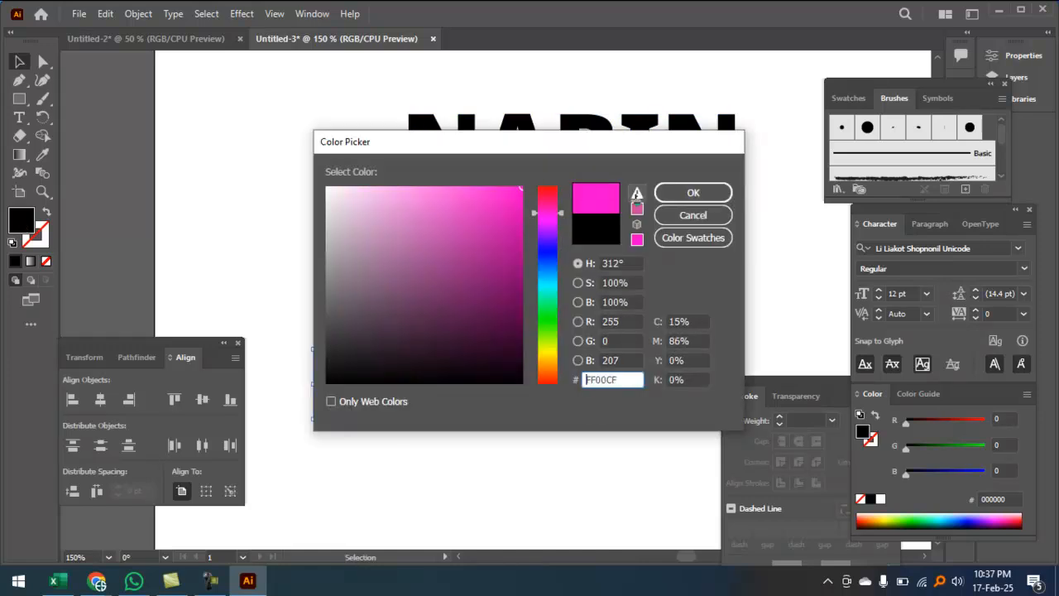
pyautogui.click(693, 192)
pyautogui.click(511, 248)
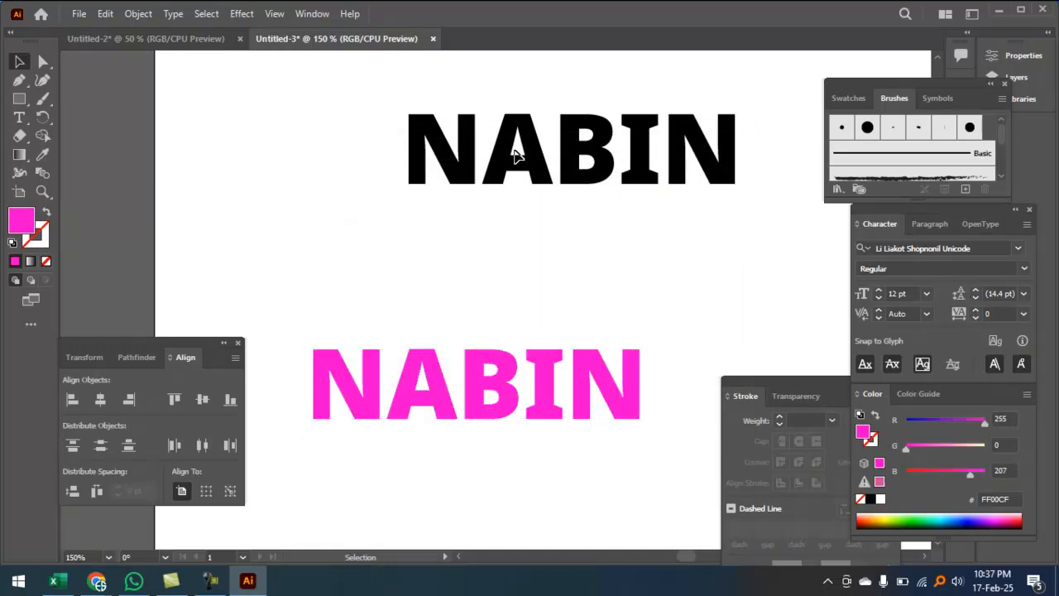
# Step: Nudge the black NABIN down-left and give it a deep blue 0000CC stroke
pyautogui.moveTo(493, 179); pyautogui.dragTo(487, 234)
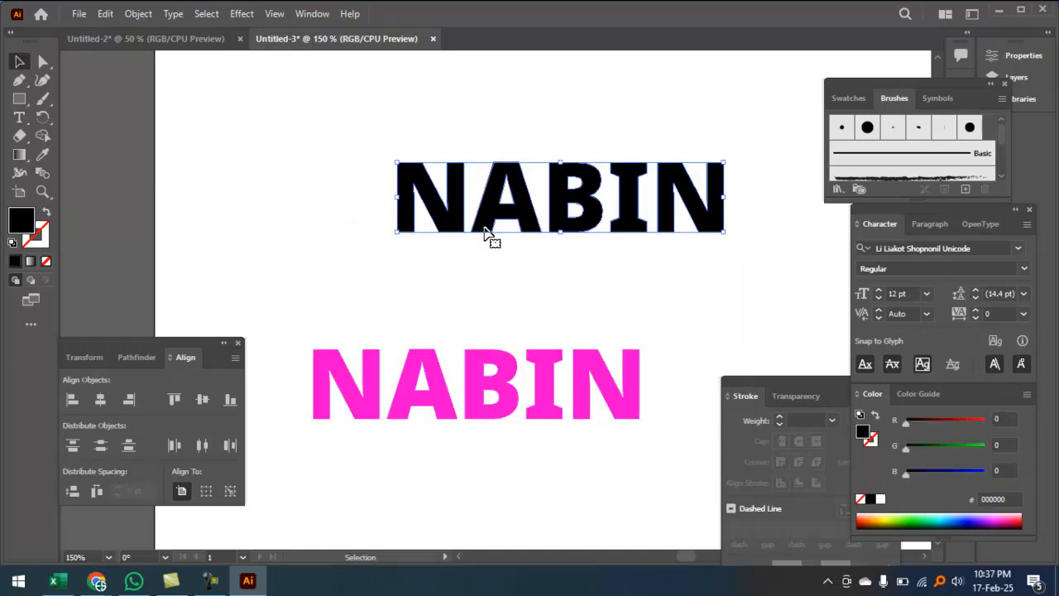
pyautogui.doubleClick(41, 242)
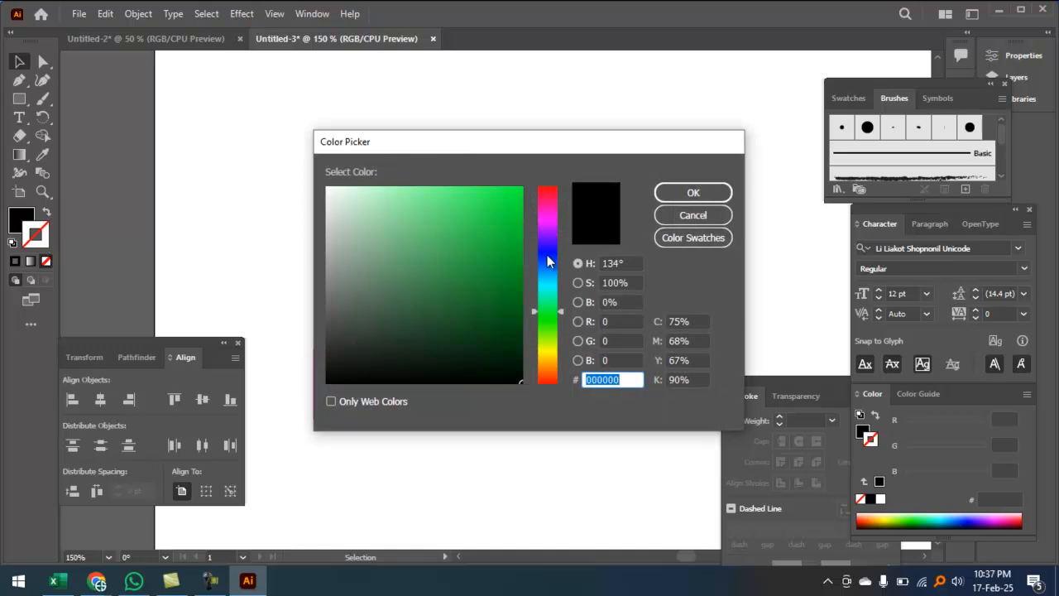
pyautogui.click(553, 252)
pyautogui.click(492, 230)
pyautogui.click(694, 192)
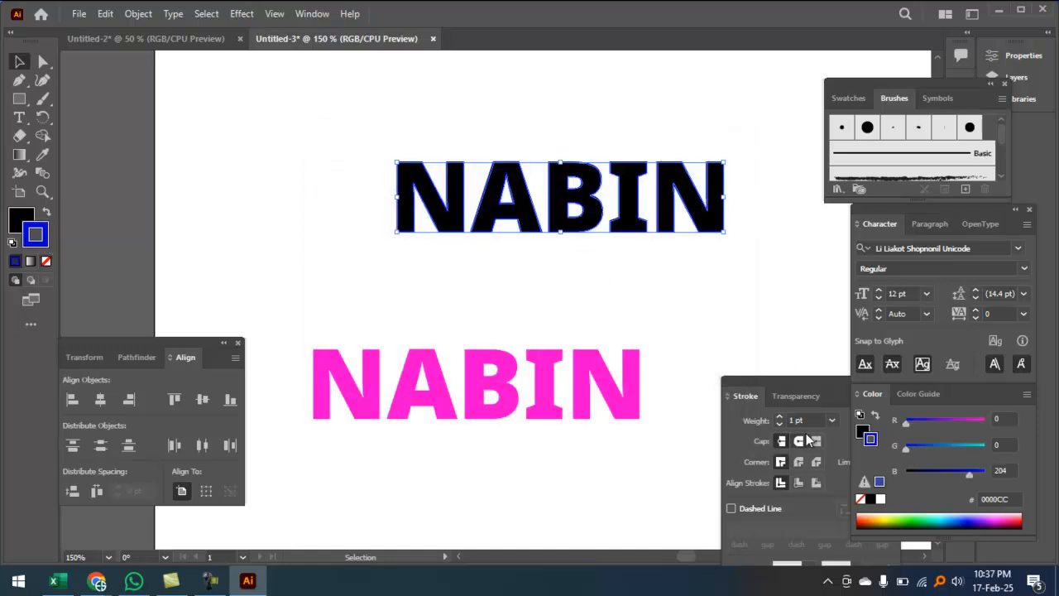
# Step: Set the blue NABIN outline to 3 pt with round joins
pyautogui.click(779, 416)
pyautogui.click(779, 416)
pyautogui.click(779, 416)
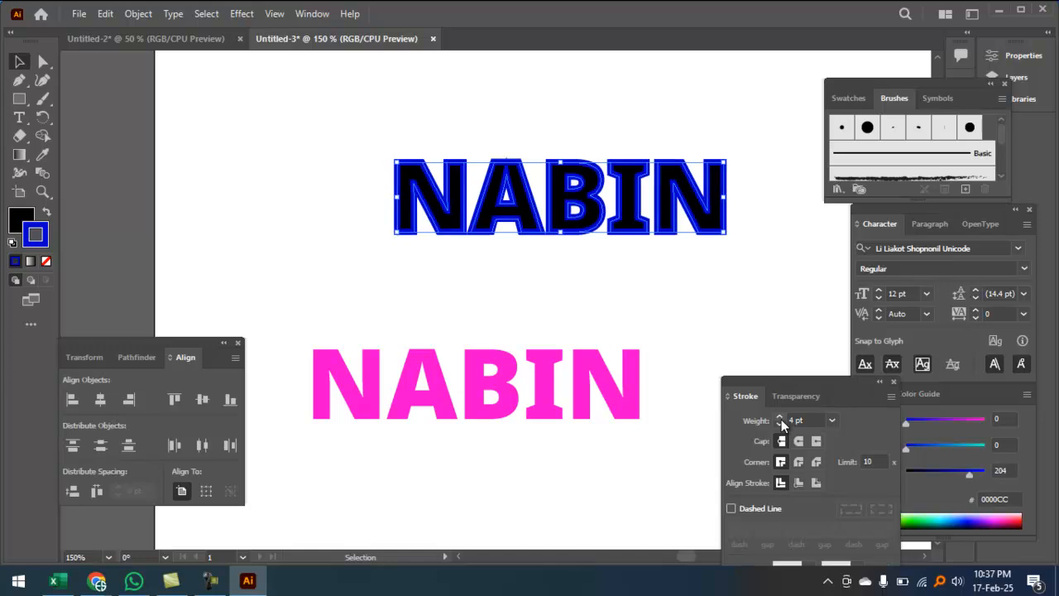
pyautogui.click(778, 424)
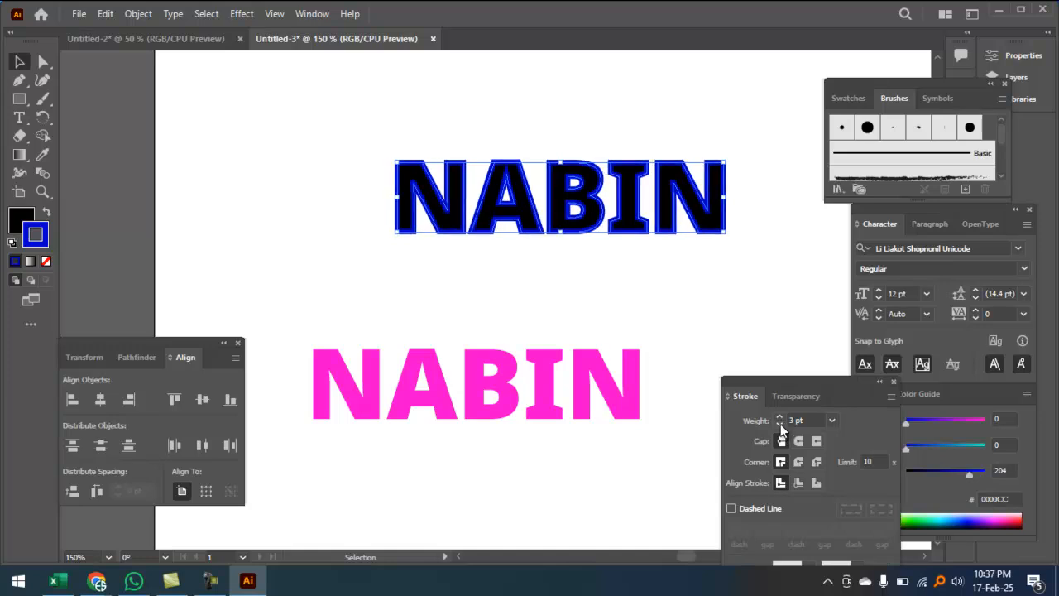
pyautogui.click(798, 461)
# Step: Alt-drag a copy below, give it a white stroke, and move the top NABIN up
pyautogui.moveTo(623, 231); pyautogui.dragTo(592, 290)
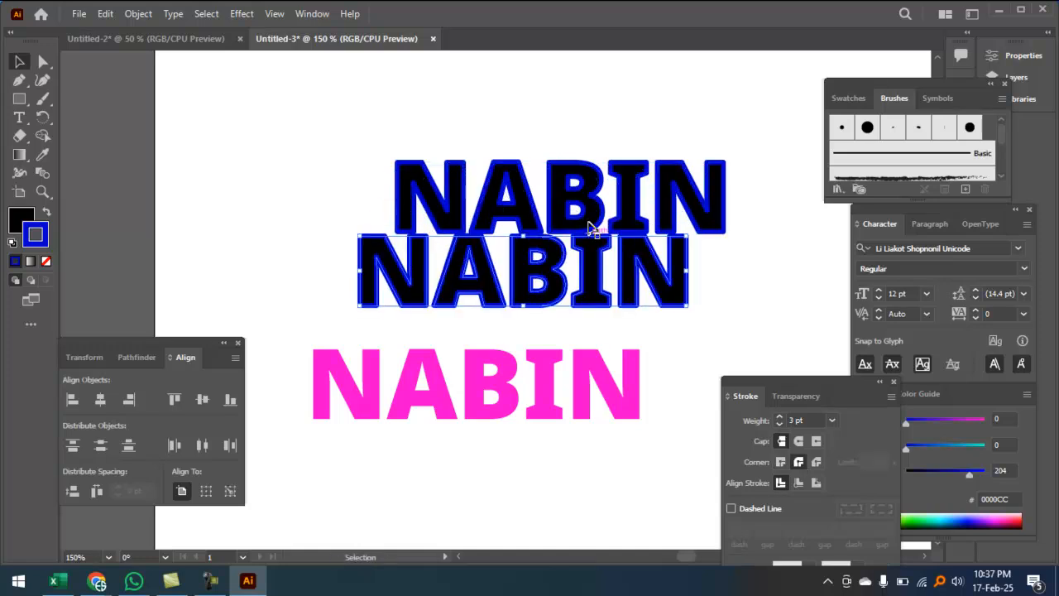
pyautogui.click(592, 182)
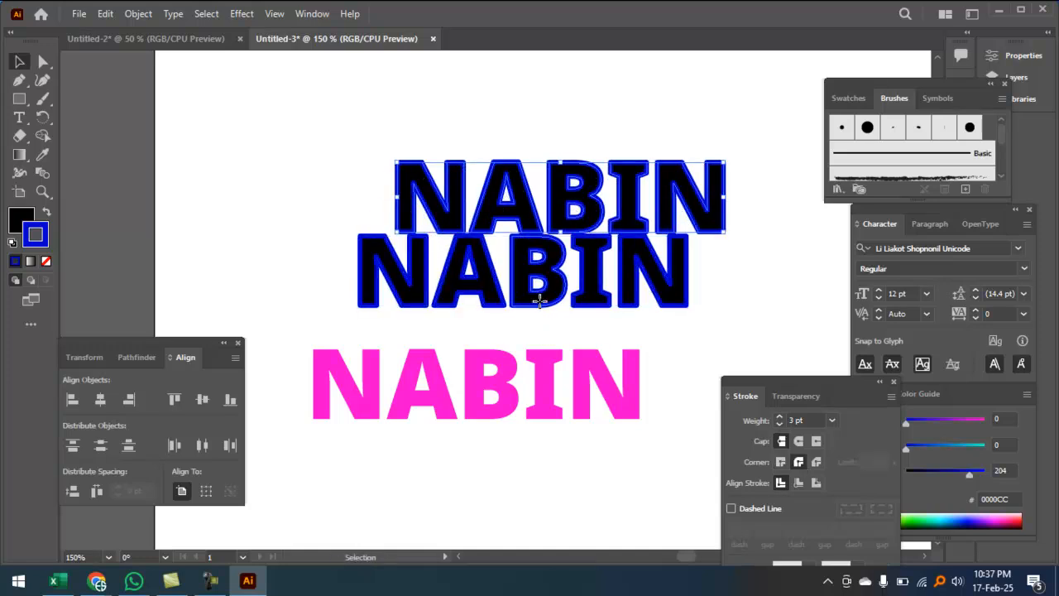
pyautogui.click(541, 302)
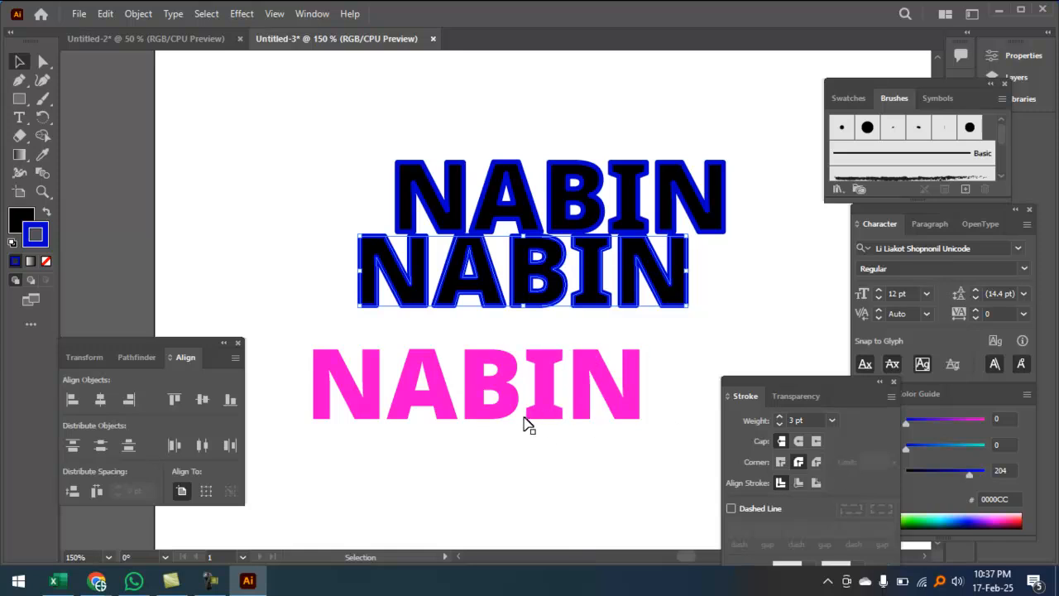
pyautogui.doubleClick(43, 244)
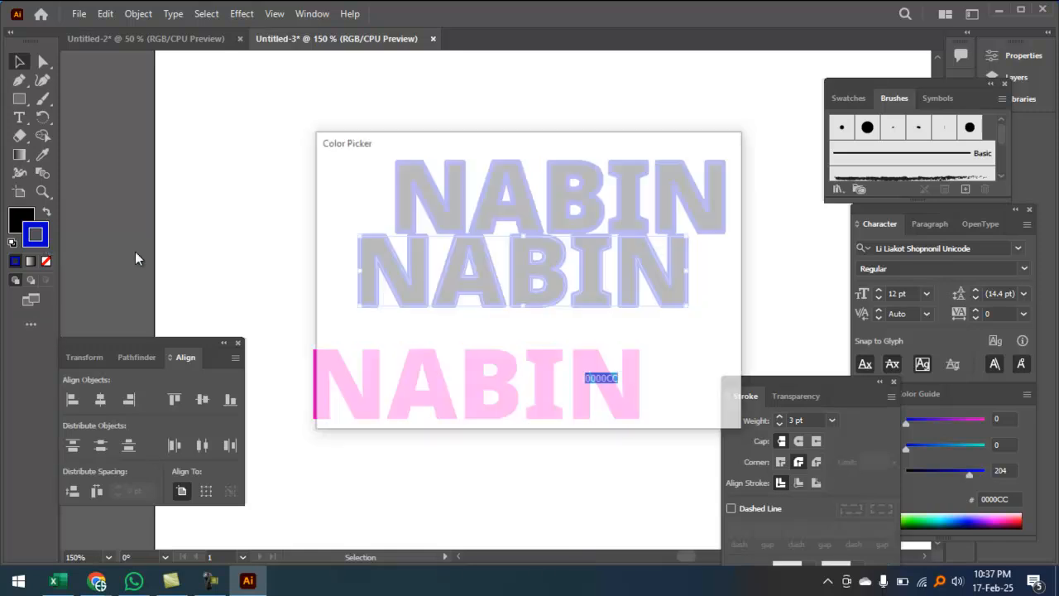
pyautogui.moveTo(439, 253); pyautogui.dragTo(315, 172)
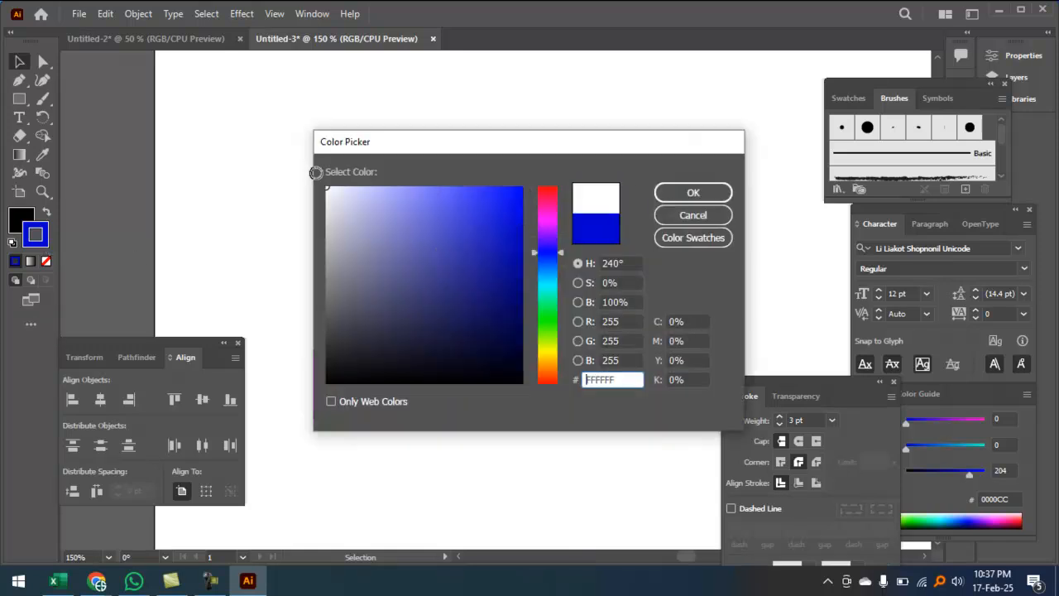
pyautogui.click(666, 193)
pyautogui.click(517, 205)
pyautogui.moveTo(517, 205); pyautogui.dragTo(517, 170)
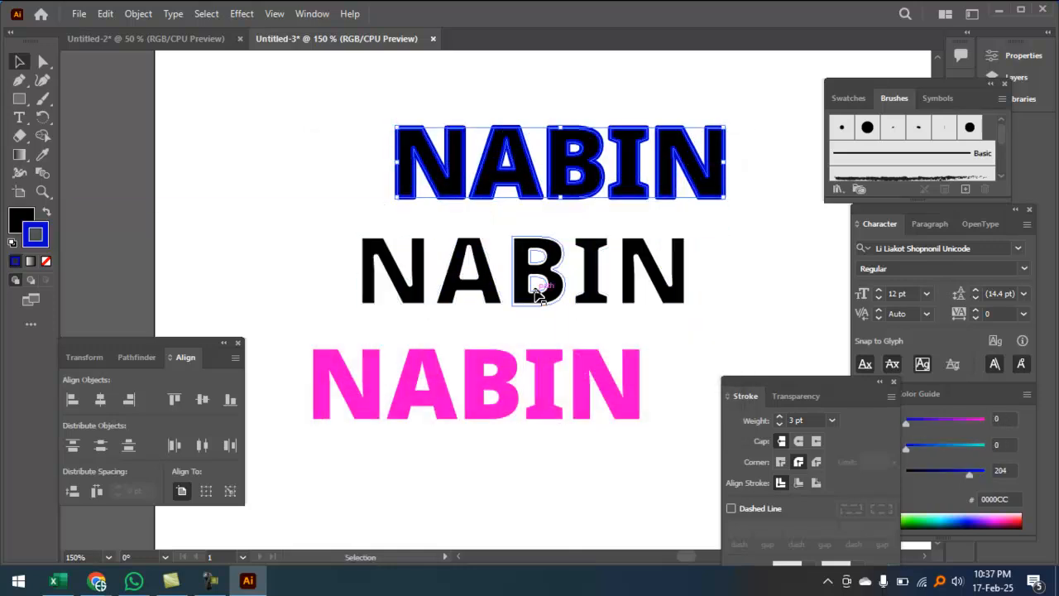
# Step: Set the outline to 6 pt, duplicate the top NABIN just below, and raise the original
pyautogui.click(810, 420)
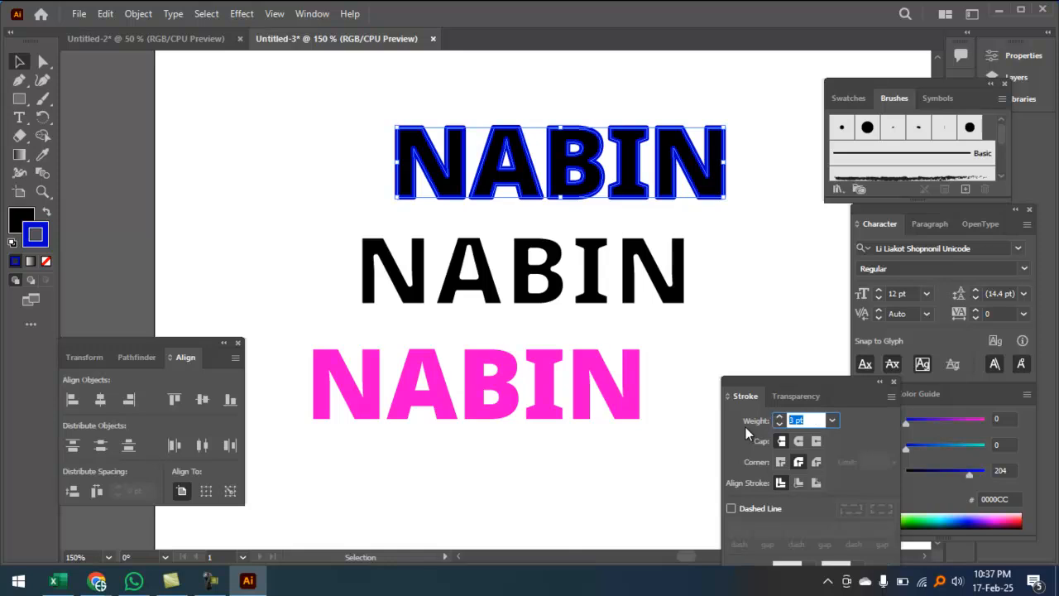
pyautogui.write('6')
pyautogui.press('Return')
pyautogui.click(560, 302)
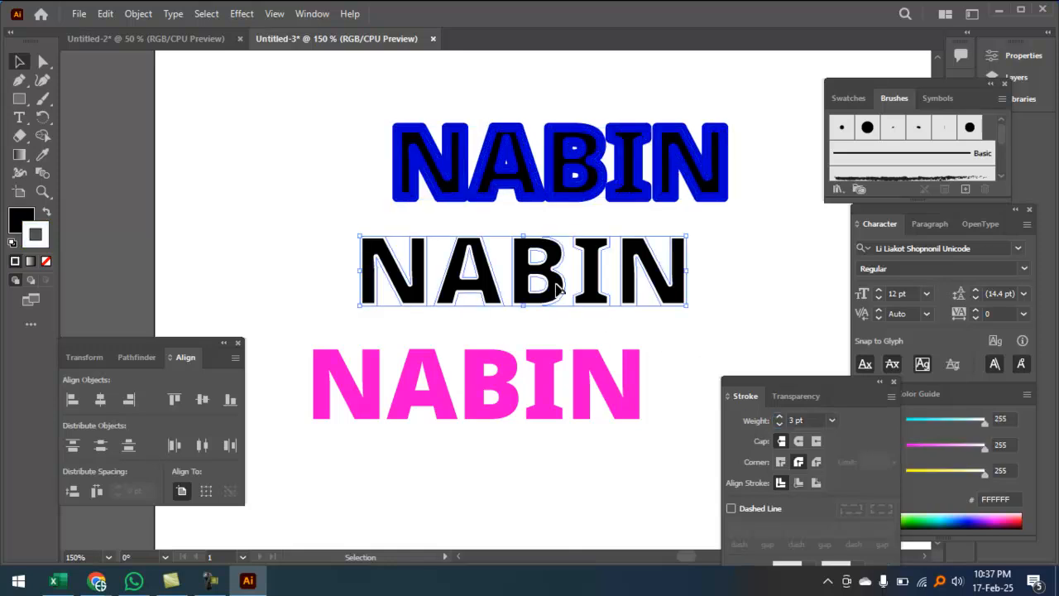
pyautogui.click(603, 186)
pyautogui.moveTo(599, 180); pyautogui.dragTo(576, 189)
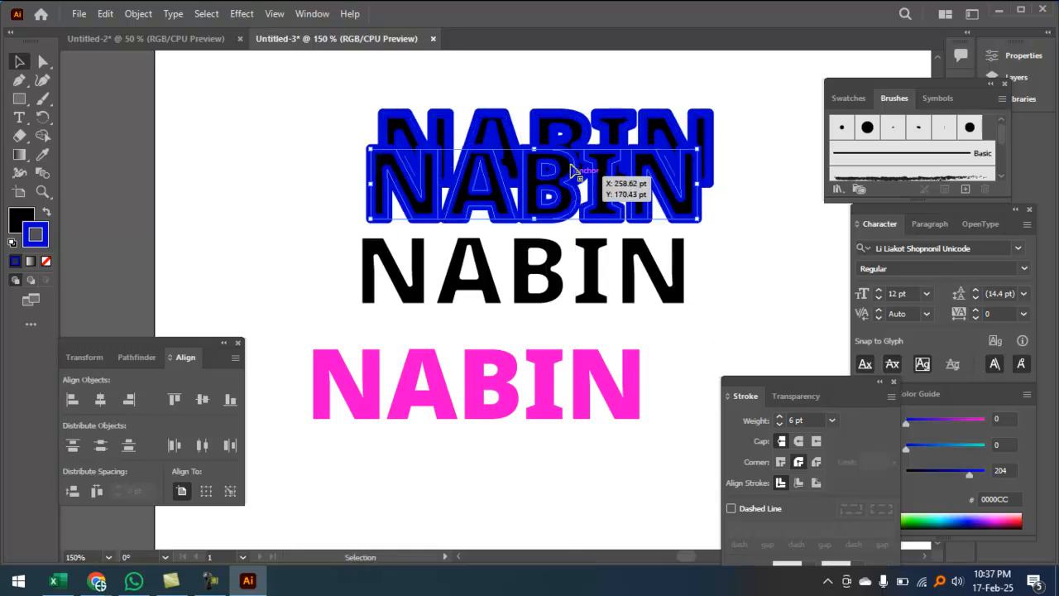
pyautogui.moveTo(575, 126); pyautogui.dragTo(584, 76)
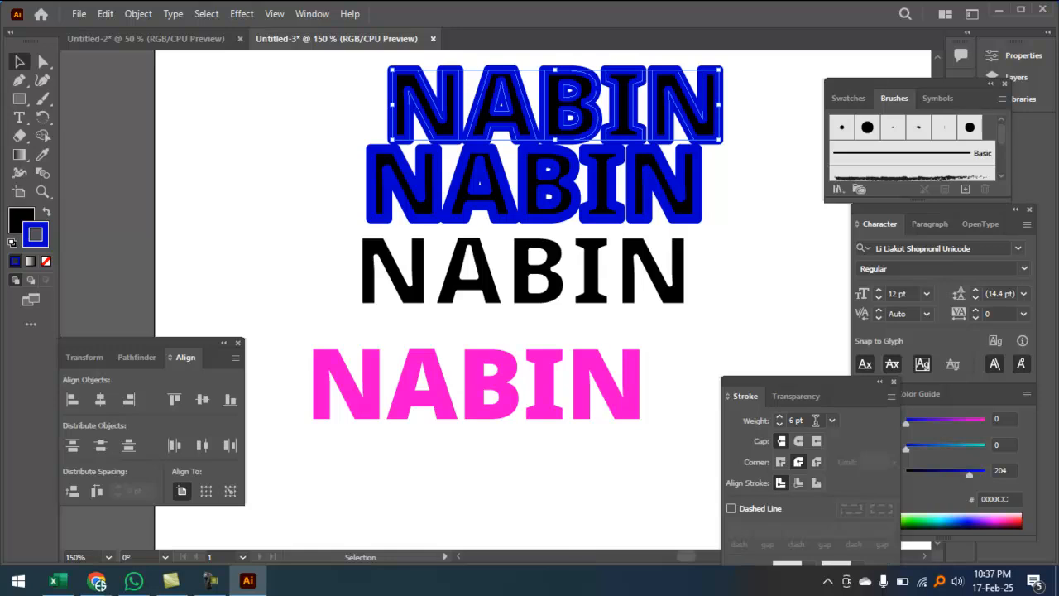
# Step: Thicken the top NABIN's outline to 9 pt and recolour it bright green
pyautogui.click(771, 421)
pyautogui.write('8')
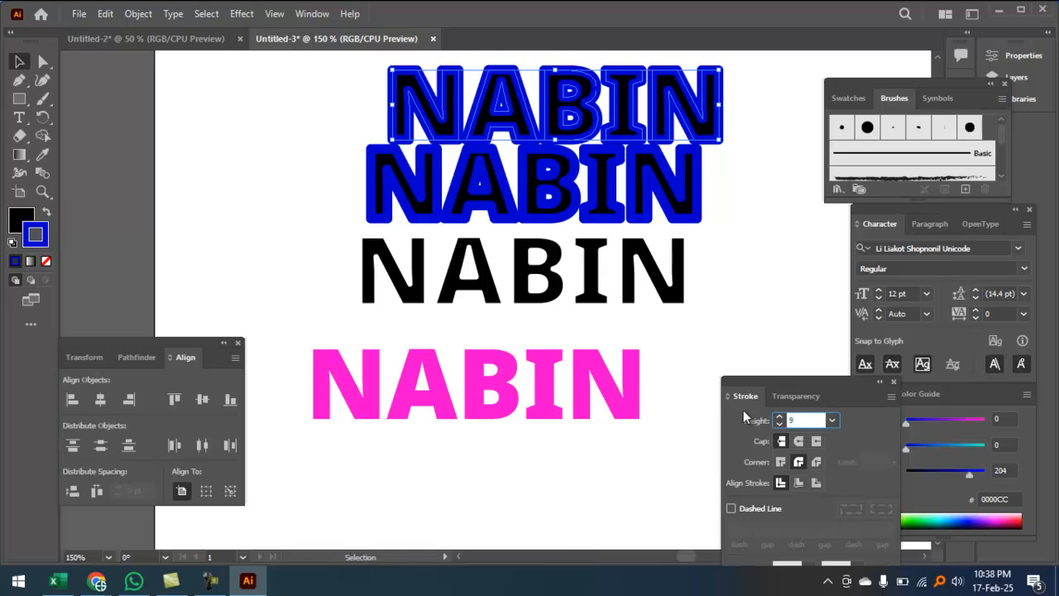
pyautogui.press('Return')
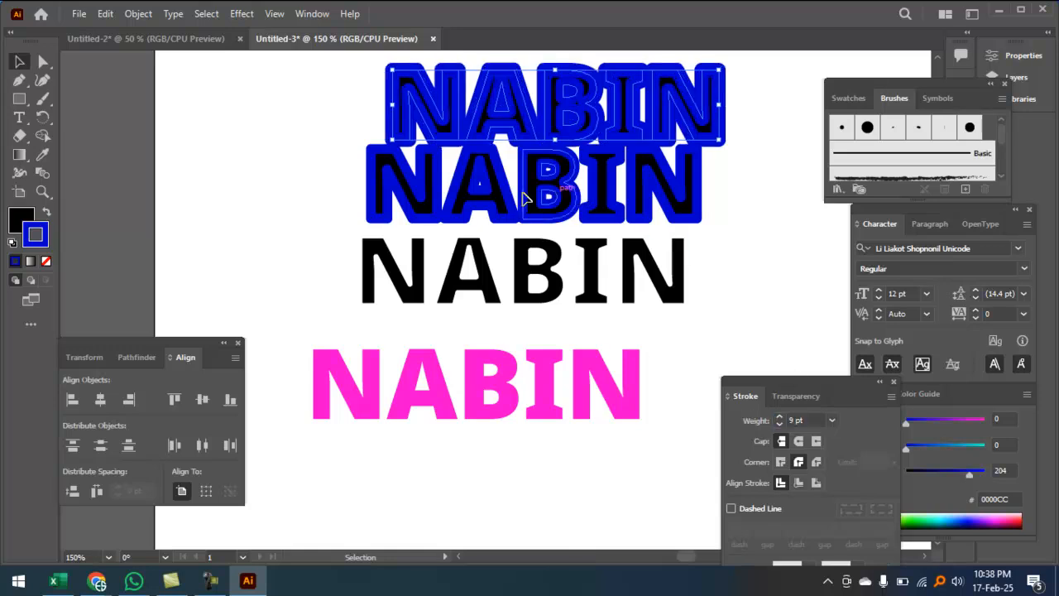
pyautogui.doubleClick(35, 240)
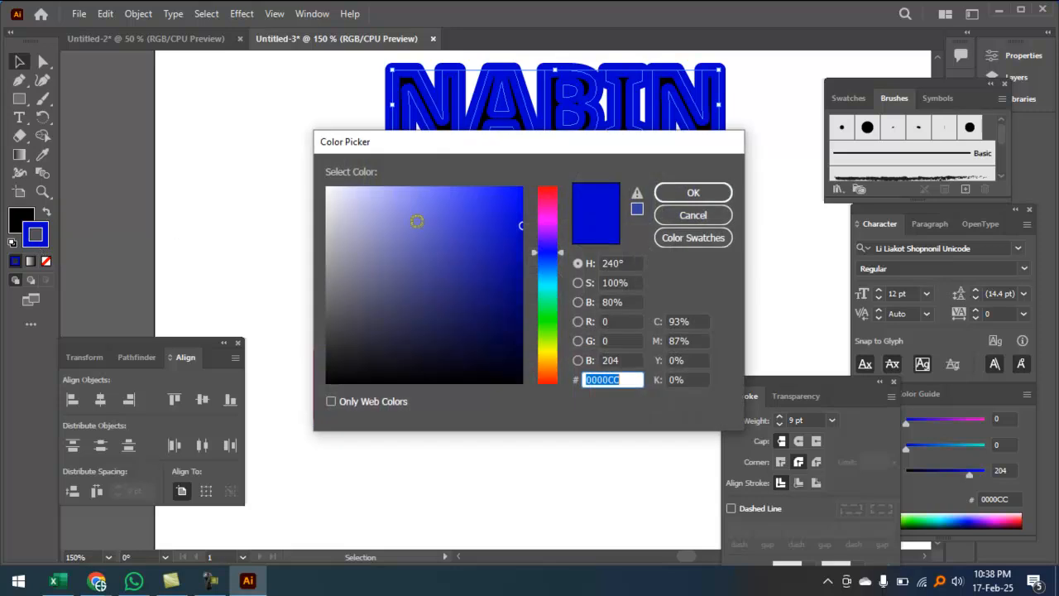
pyautogui.click(548, 314)
pyautogui.click(513, 189)
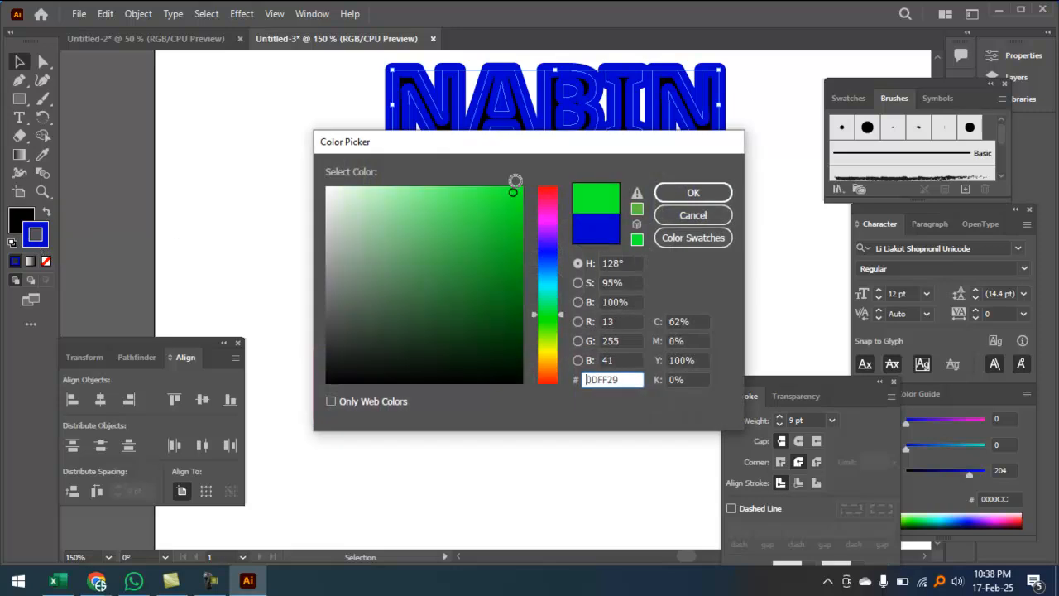
pyautogui.click(767, 184)
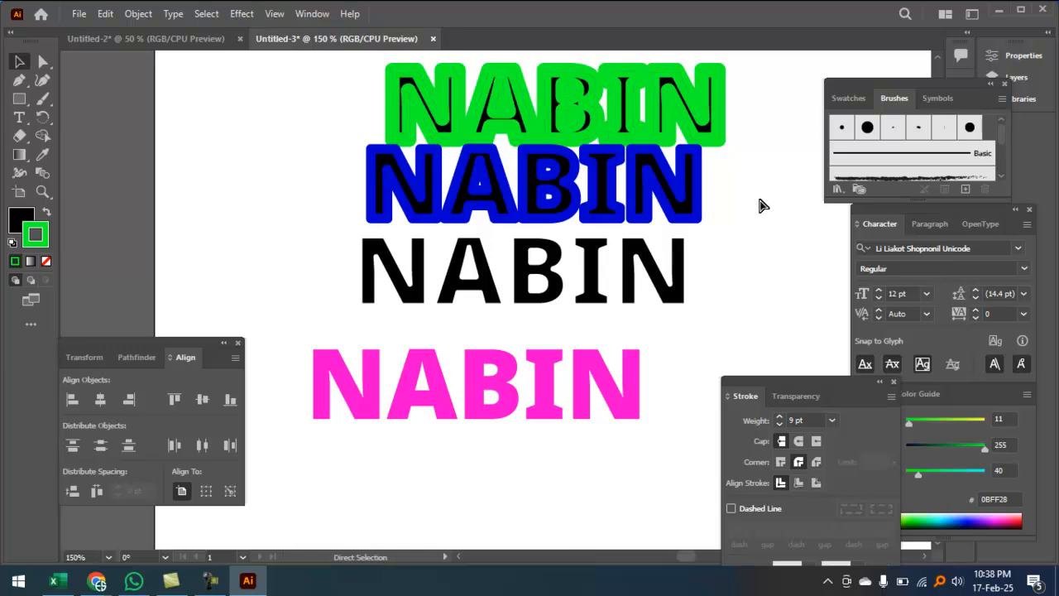
pyautogui.hotkey('ctrl', '-')
pyautogui.hotkey('ctrl', '-')
pyautogui.moveTo(496, 450); pyautogui.dragTo(568, 142)
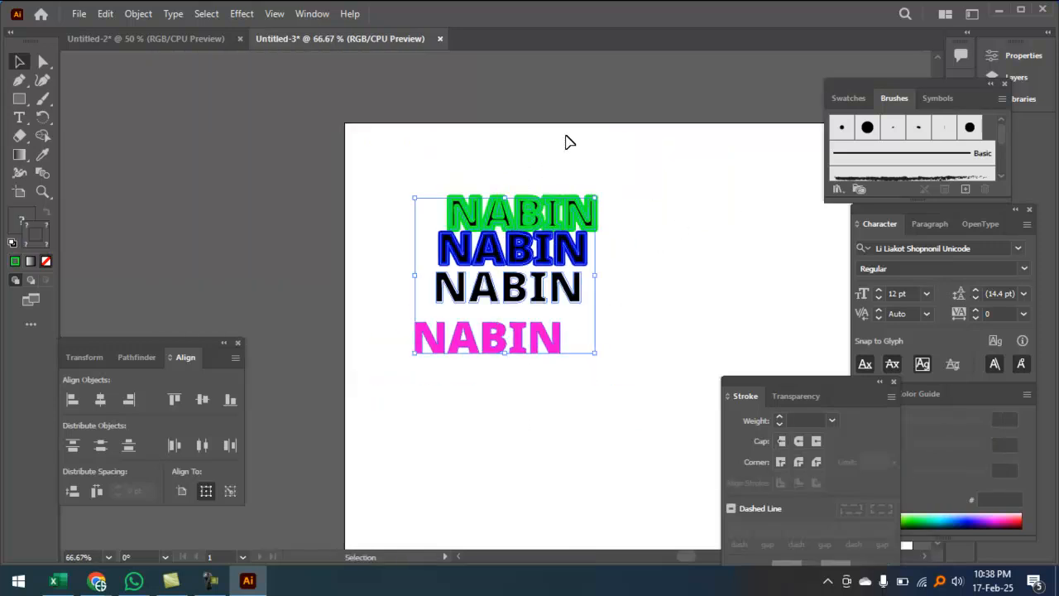
# Step: Align all four NABIN copies on horizontal and vertical centres into one stacked word
pyautogui.click(100, 399)
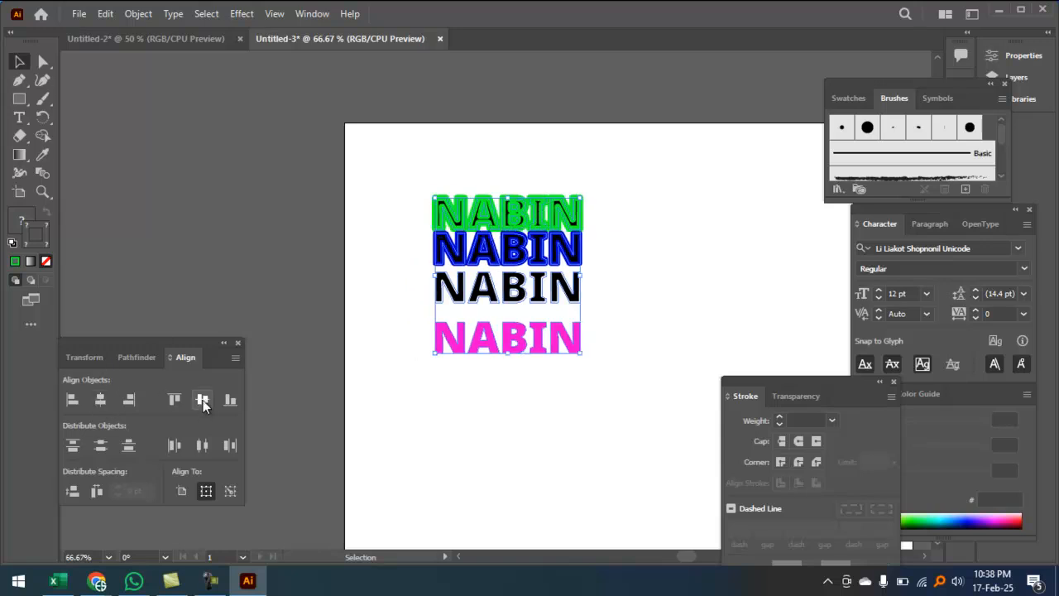
pyautogui.click(202, 399)
pyautogui.keyDown('ctrl'); pyautogui.click(540, 308); pyautogui.keyUp('ctrl')
pyautogui.keyDown('ctrl'); pyautogui.click(539, 308); pyautogui.keyUp('ctrl')
pyautogui.keyDown('ctrl'); pyautogui.click(540, 308); pyautogui.keyUp('ctrl')
pyautogui.keyDown('ctrl'); pyautogui.click(539, 308); pyautogui.keyUp('ctrl')
pyautogui.moveTo(539, 307); pyautogui.dragTo(659, 370)
pyautogui.keyDown('ctrl'); pyautogui.click(605, 319); pyautogui.keyUp('ctrl')
pyautogui.moveTo(606, 321); pyautogui.dragTo(485, 425)
pyautogui.keyDown('ctrl'); pyautogui.click(542, 331); pyautogui.keyUp('ctrl')
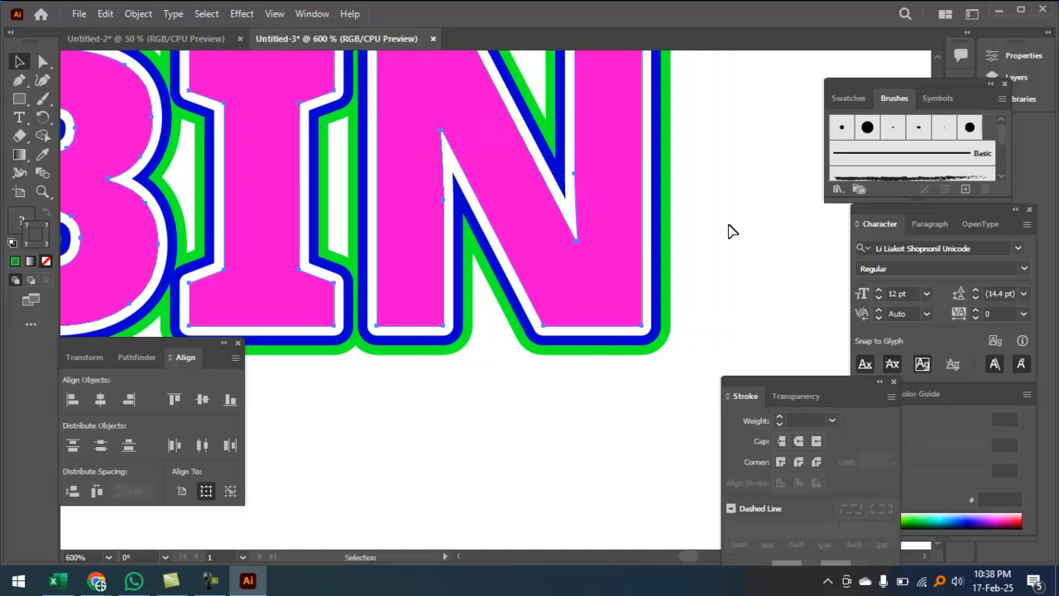
pyautogui.click(733, 229)
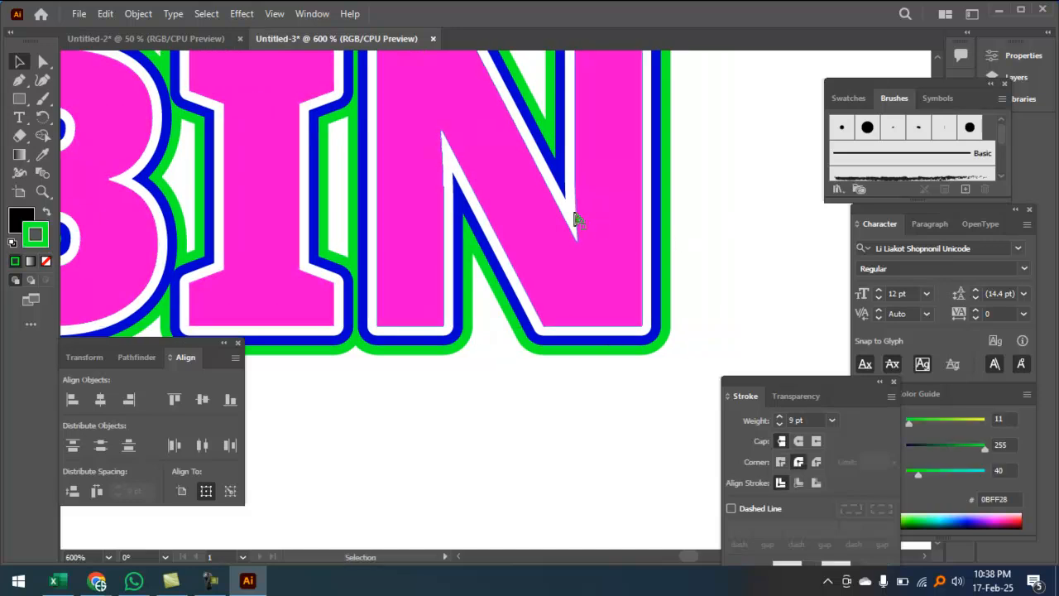
pyautogui.hotkey('ctrl', '-')
pyautogui.hotkey('ctrl', '-')
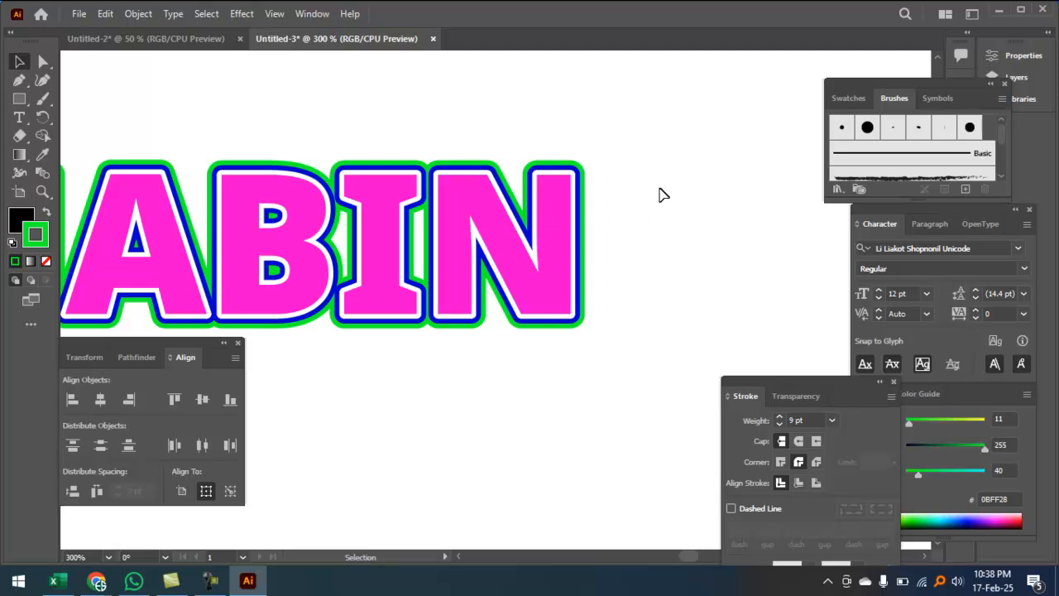
# Step: Pull the stacked NABIN lettering layers down and apart from one another
pyautogui.press('space')
pyautogui.hotkey('ctrl', 'space')
pyautogui.keyDown('ctrl'); pyautogui.click(539, 176); pyautogui.keyUp('ctrl')
pyautogui.keyDown('ctrl'); pyautogui.click(538, 172); pyautogui.keyUp('ctrl')
pyautogui.moveTo(521, 422); pyautogui.dragTo(572, 205)
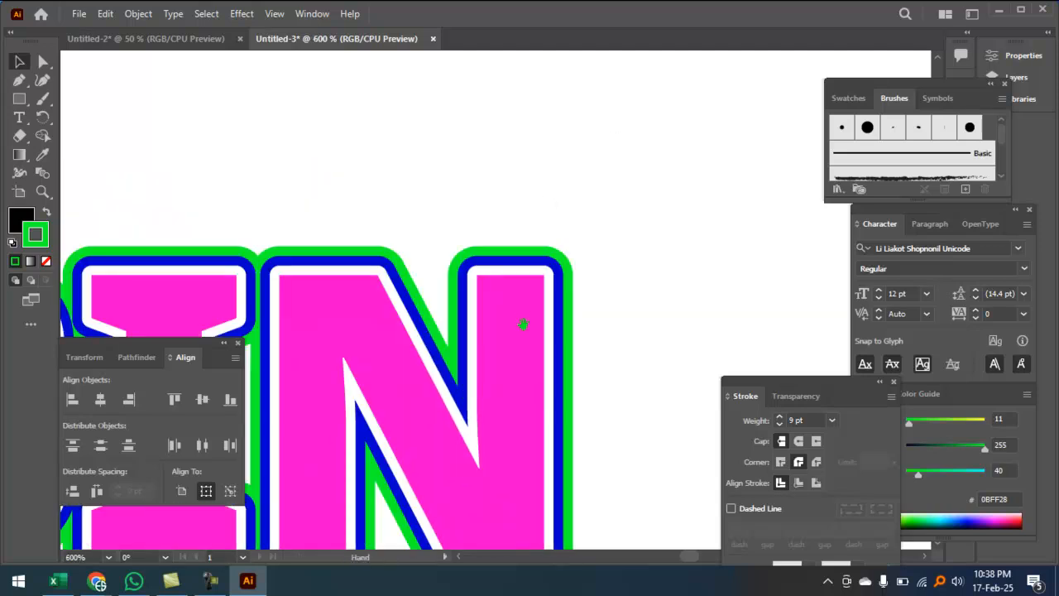
pyautogui.moveTo(528, 399); pyautogui.dragTo(586, 204)
pyautogui.moveTo(574, 136); pyautogui.dragTo(531, 297)
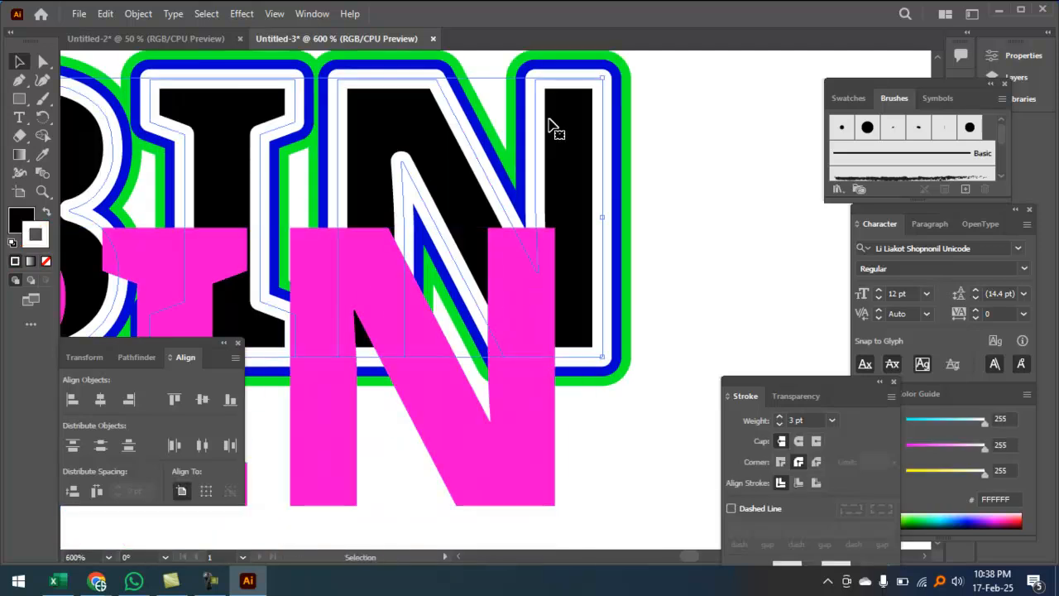
pyautogui.moveTo(563, 87); pyautogui.dragTo(561, 204)
pyautogui.moveTo(554, 275); pyautogui.dragTo(521, 456)
pyautogui.moveTo(555, 283); pyautogui.dragTo(518, 424)
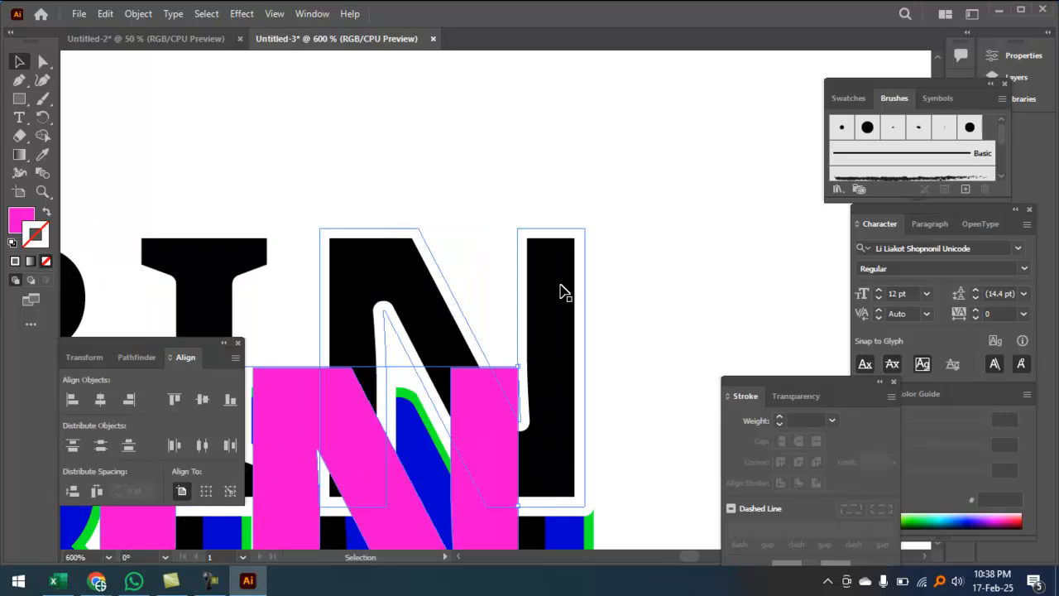
# Step: Rearrange the separated layers, placing the green-outlined NABIN below the blue one
pyautogui.click(574, 220)
pyautogui.press('a')
pyautogui.hotkey('ctrl', '-')
pyautogui.press('space')
pyautogui.moveTo(550, 347); pyautogui.dragTo(519, 184)
pyautogui.moveTo(500, 323); pyautogui.dragTo(503, 199)
pyautogui.moveTo(484, 403); pyautogui.dragTo(503, 257)
pyautogui.click(485, 415)
pyautogui.moveTo(478, 418); pyautogui.dragTo(480, 462)
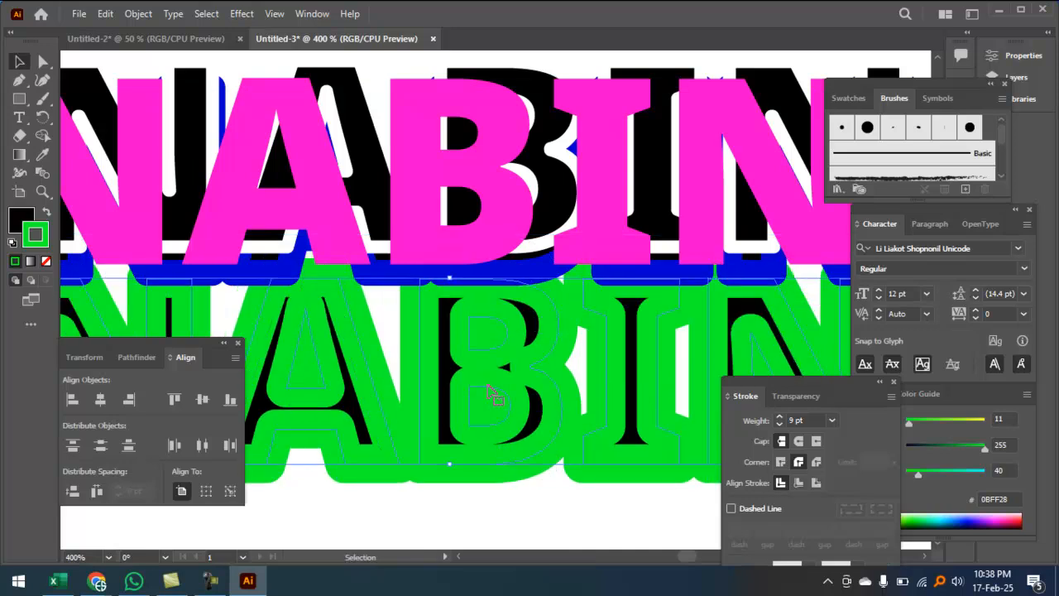
# Step: Change the green outline stroke of the lower NABIN to red FF1010
pyautogui.doubleClick(37, 236)
pyautogui.moveTo(550, 220); pyautogui.dragTo(545, 184)
pyautogui.moveTo(506, 201); pyautogui.dragTo(512, 186)
pyautogui.click(680, 195)
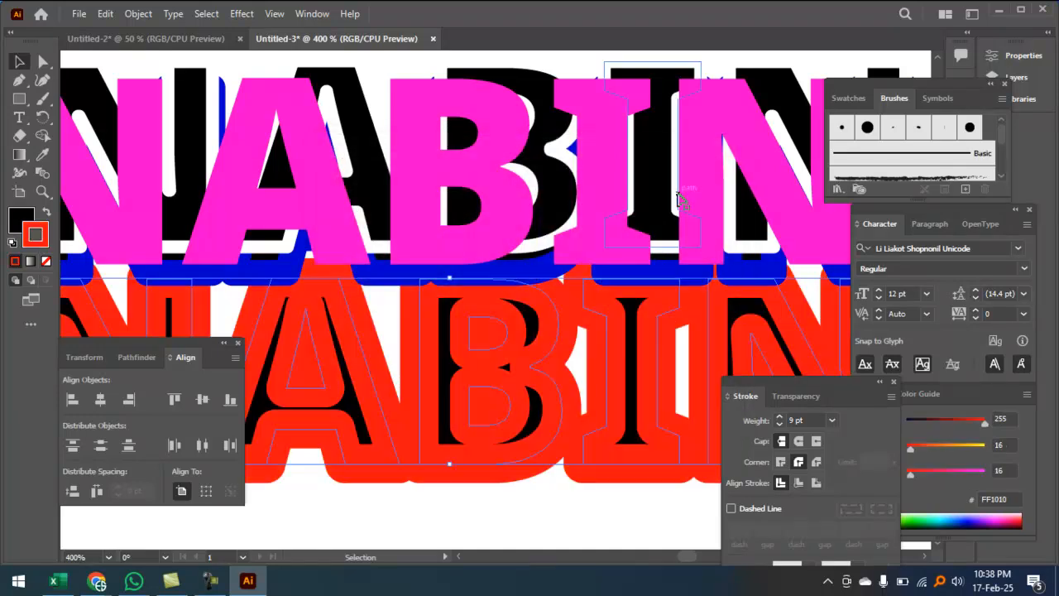
pyautogui.hotkey('ctrl', '1')
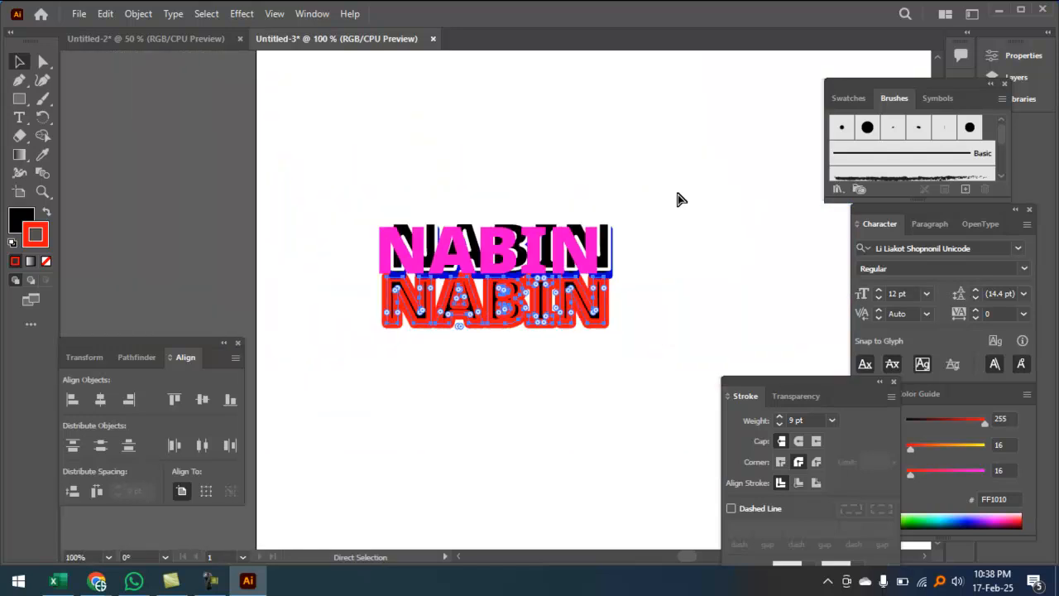
# Step: Select all NABIN layers and centre them on one another horizontally and vertically
pyautogui.moveTo(436, 134); pyautogui.dragTo(550, 375)
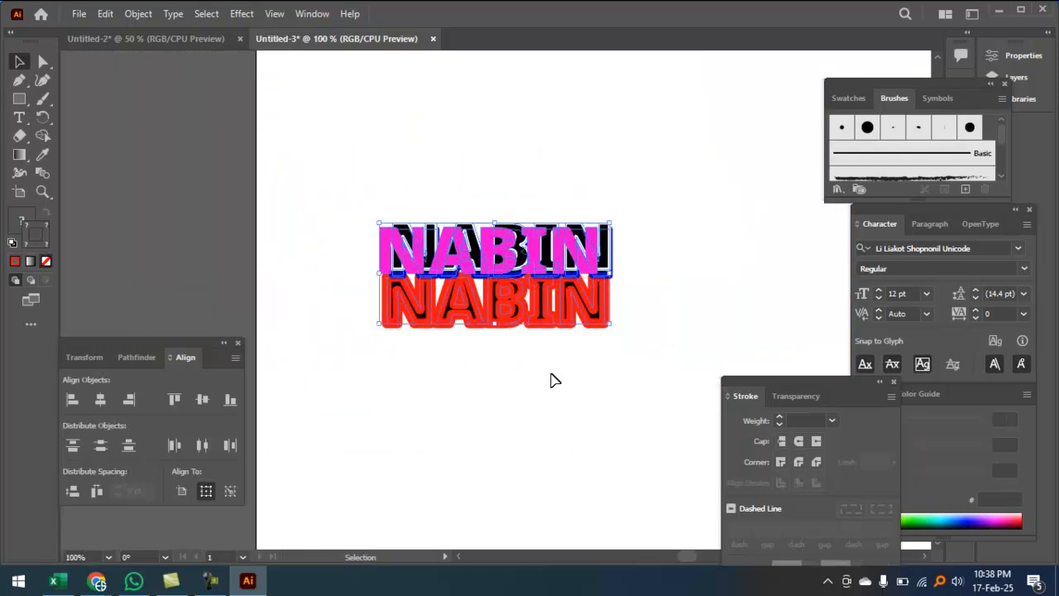
pyautogui.click(100, 400)
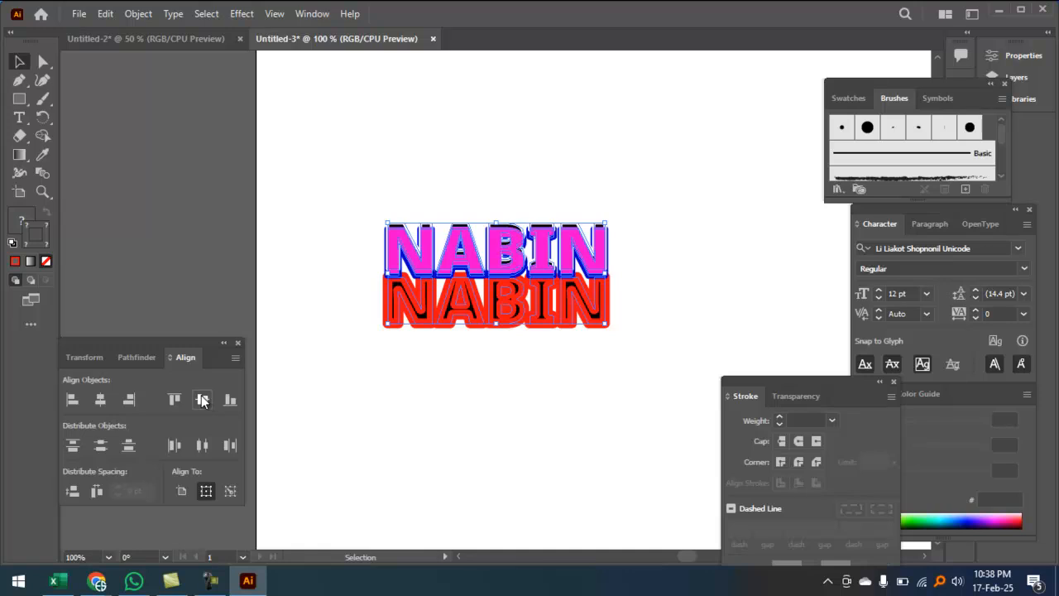
pyautogui.click(203, 399)
pyautogui.click(501, 359)
# Step: Zoom in to inspect the white, blue and red outlines around the pink NABIN
pyautogui.keyDown('ctrl'); pyautogui.click(534, 282); pyautogui.keyUp('ctrl')
pyautogui.keyDown('ctrl'); pyautogui.click(534, 282); pyautogui.keyUp('ctrl')
pyautogui.keyDown('ctrl'); pyautogui.click(533, 282); pyautogui.keyUp('ctrl')
pyautogui.keyDown('ctrl'); pyautogui.click(534, 282); pyautogui.keyUp('ctrl')
pyautogui.keyDown('ctrl'); pyautogui.click(515, 283); pyautogui.keyUp('ctrl')
pyautogui.moveTo(449, 367); pyautogui.dragTo(639, 284)
pyautogui.hotkey('ctrl', '-')
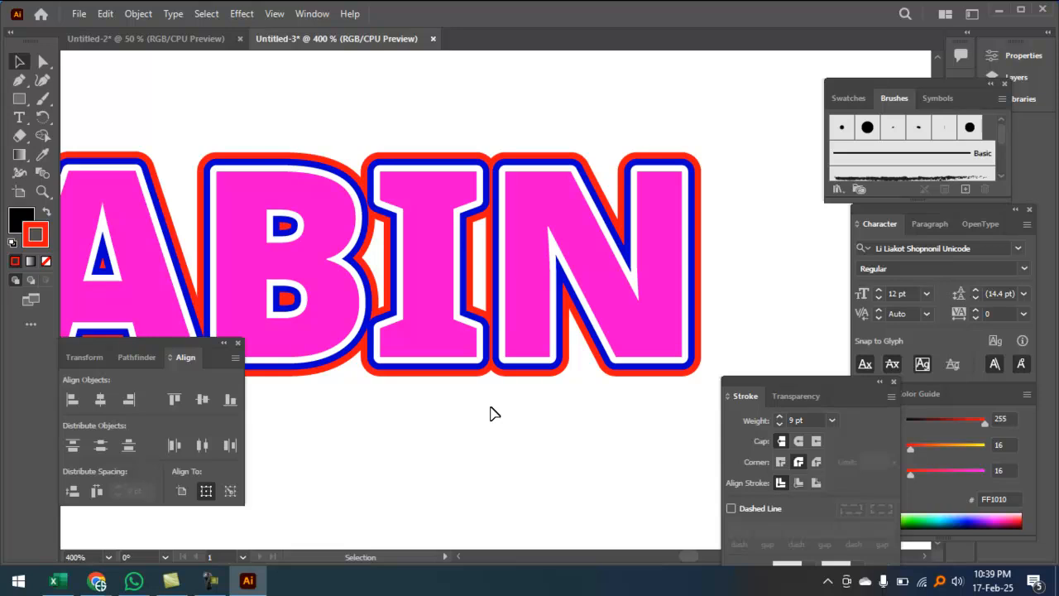
pyautogui.hotkey('ctrl', '-')
pyautogui.moveTo(456, 430); pyautogui.dragTo(572, 358)
pyautogui.keyDown('ctrl'); pyautogui.click(582, 265); pyautogui.keyUp('ctrl')
pyautogui.keyDown('ctrl'); pyautogui.click(579, 265); pyautogui.keyUp('ctrl')
pyautogui.keyDown('ctrl'); pyautogui.click(580, 265); pyautogui.keyUp('ctrl')
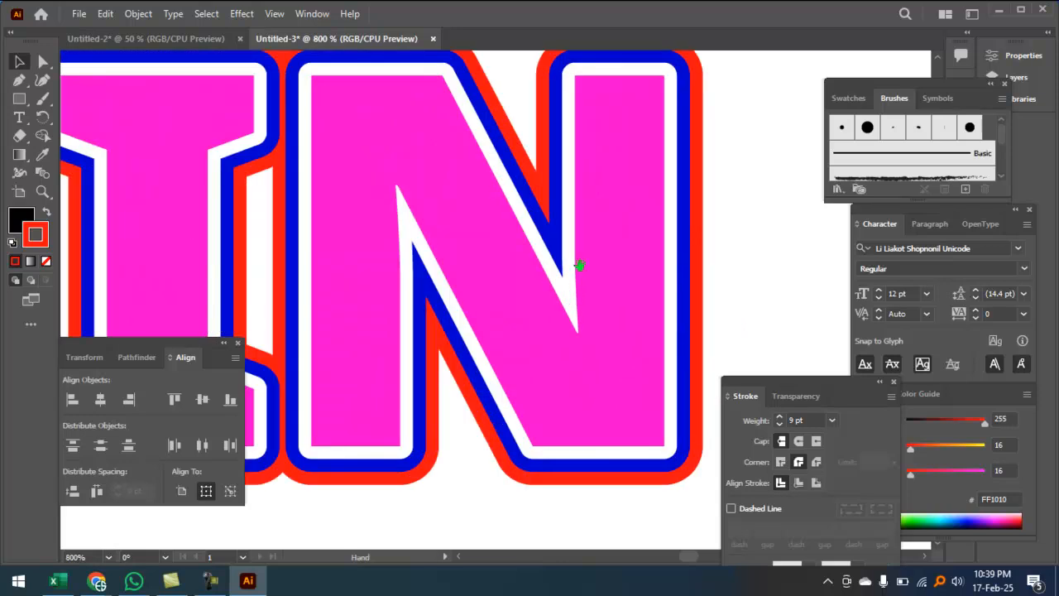
pyautogui.moveTo(612, 264); pyautogui.dragTo(623, 329)
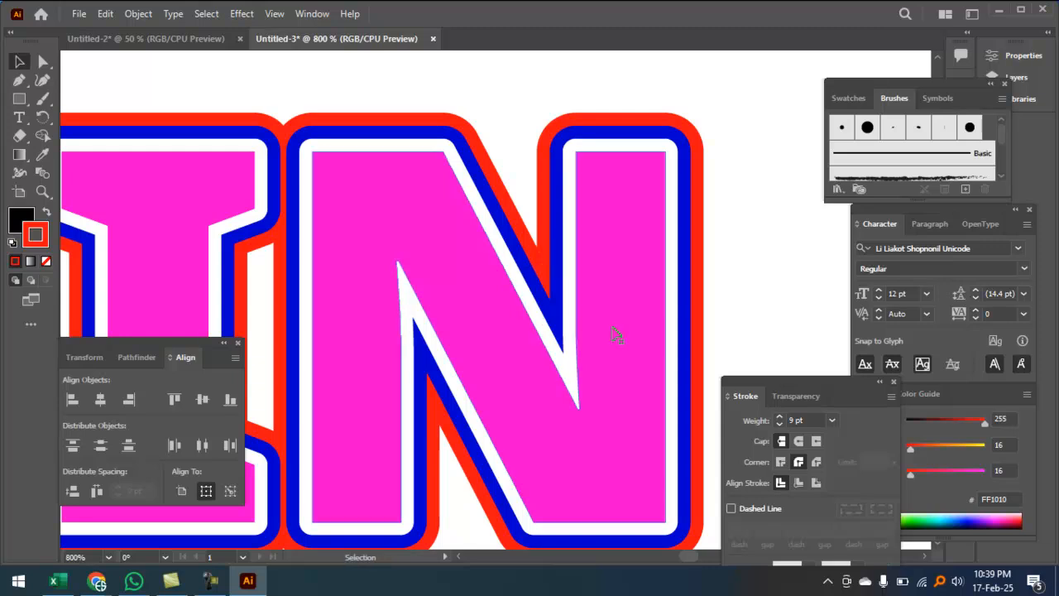
pyautogui.hotkey('ctrl', '-')
pyautogui.hotkey('ctrl', '-')
pyautogui.hotkey('ctrl', '-')
pyautogui.hotkey('ctrl', '-')
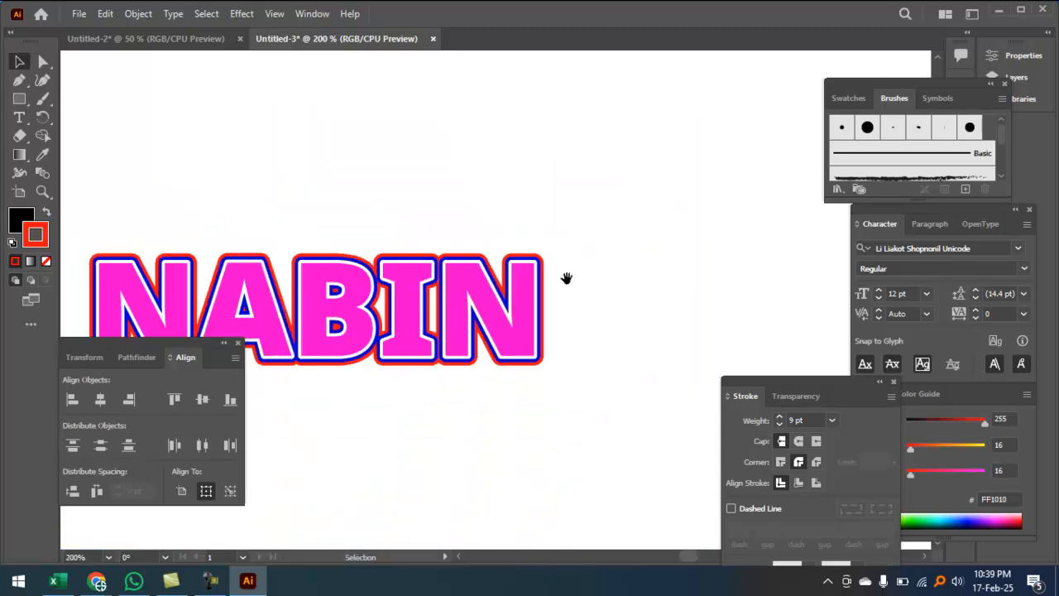
pyautogui.keyDown('ctrl'); pyautogui.click(510, 267); pyautogui.keyUp('ctrl')
pyautogui.moveTo(601, 417); pyautogui.dragTo(650, 279)
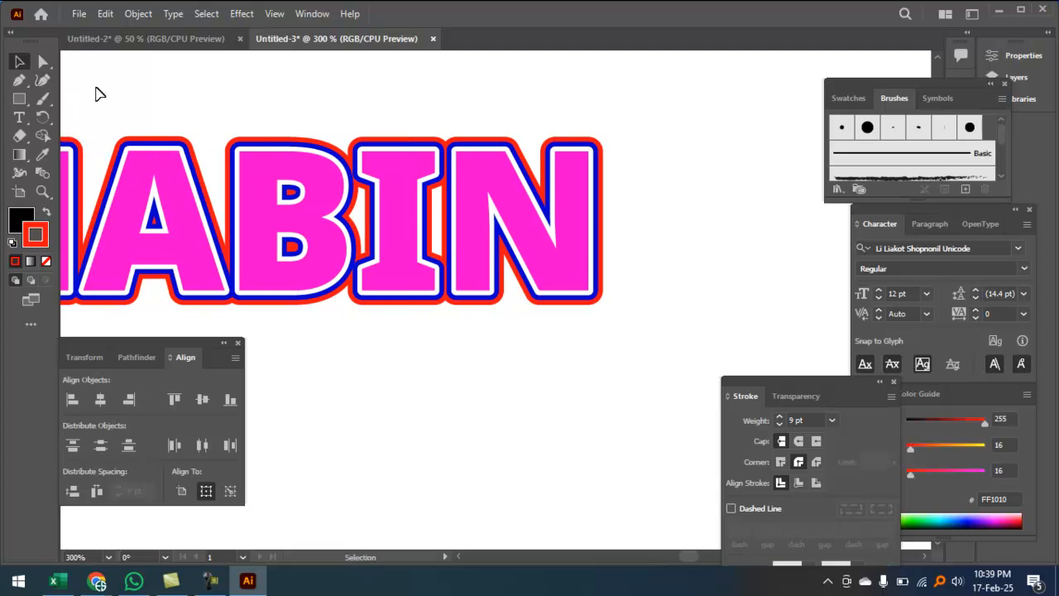
# Step: Draw a stroke-less rectangle, send it behind the lettering and stretch it leftward
pyautogui.click(19, 99)
pyautogui.moveTo(506, 71); pyautogui.dragTo(743, 371)
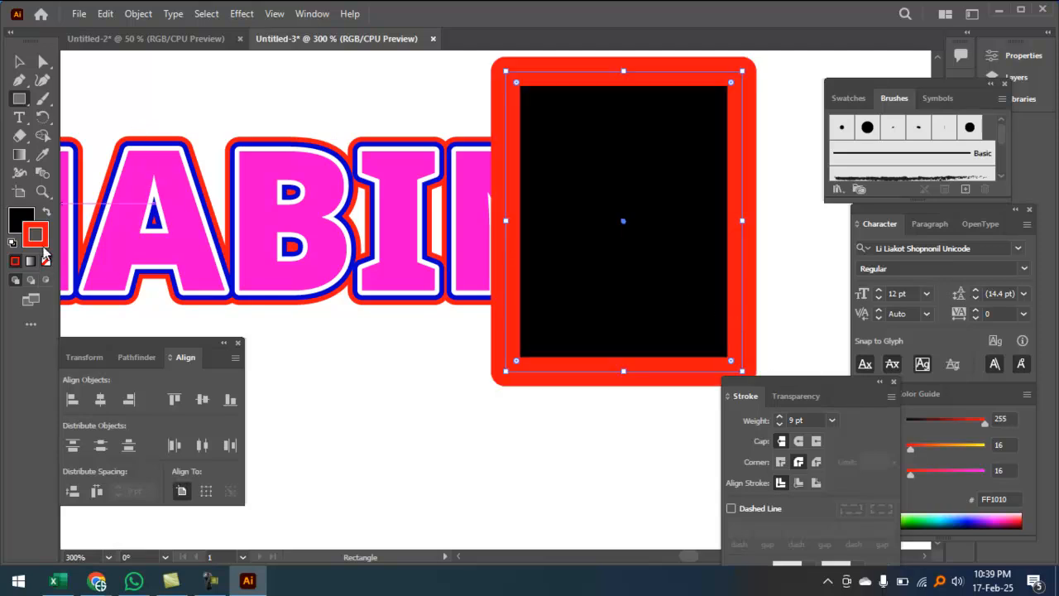
pyautogui.click(45, 261)
pyautogui.click(18, 217)
pyautogui.click(18, 62)
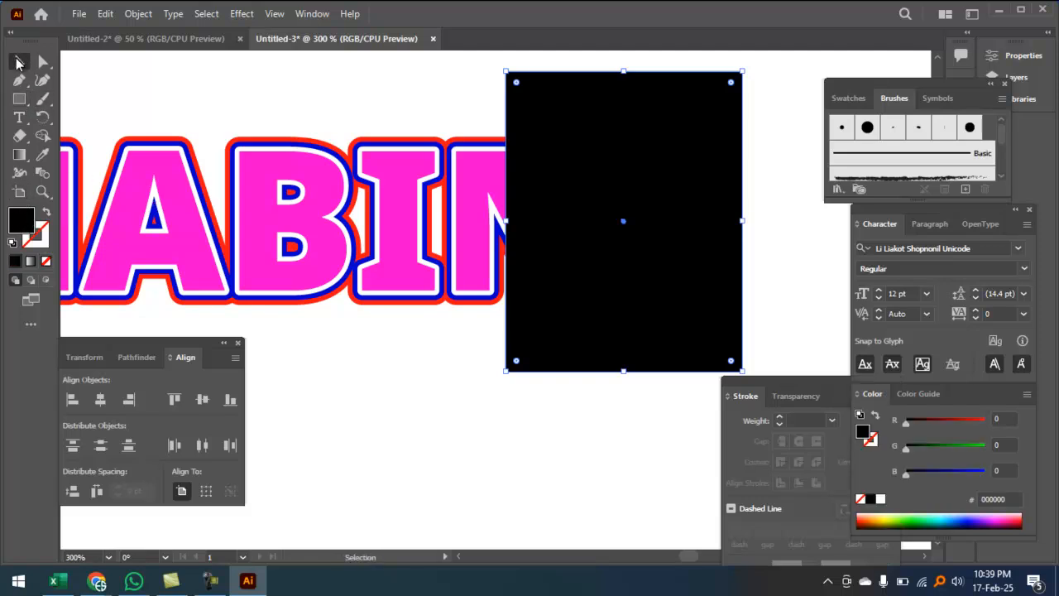
pyautogui.hotkey('ctrl', 'shift', '[')
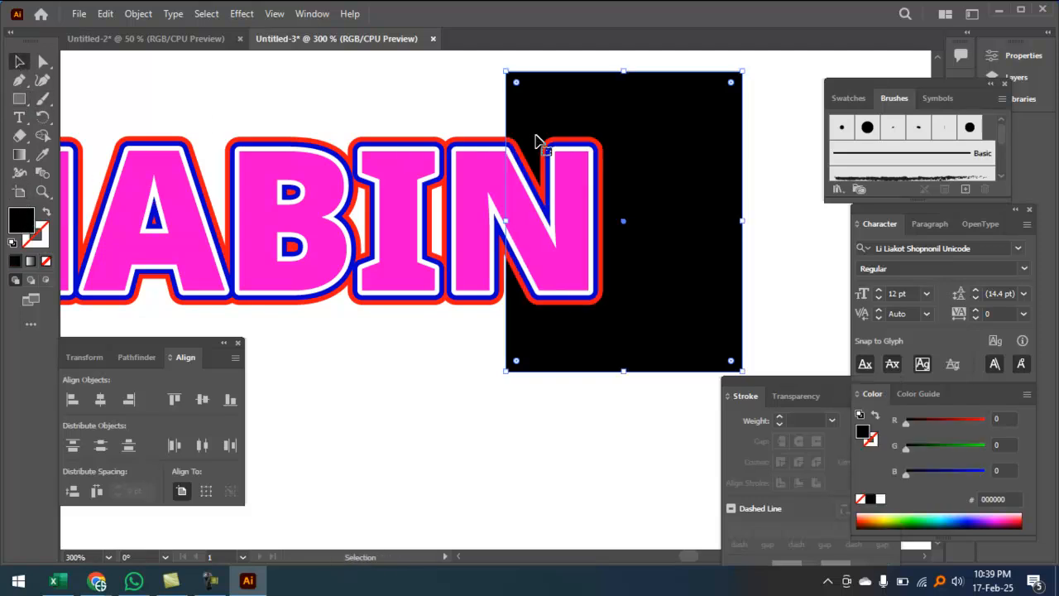
pyautogui.moveTo(506, 221); pyautogui.dragTo(362, 224)
pyautogui.click(470, 440)
# Step: Zoom in to check the NABIN lettering against the black backdrop
pyautogui.keyDown('ctrl'); pyautogui.click(511, 299); pyautogui.keyUp('ctrl')
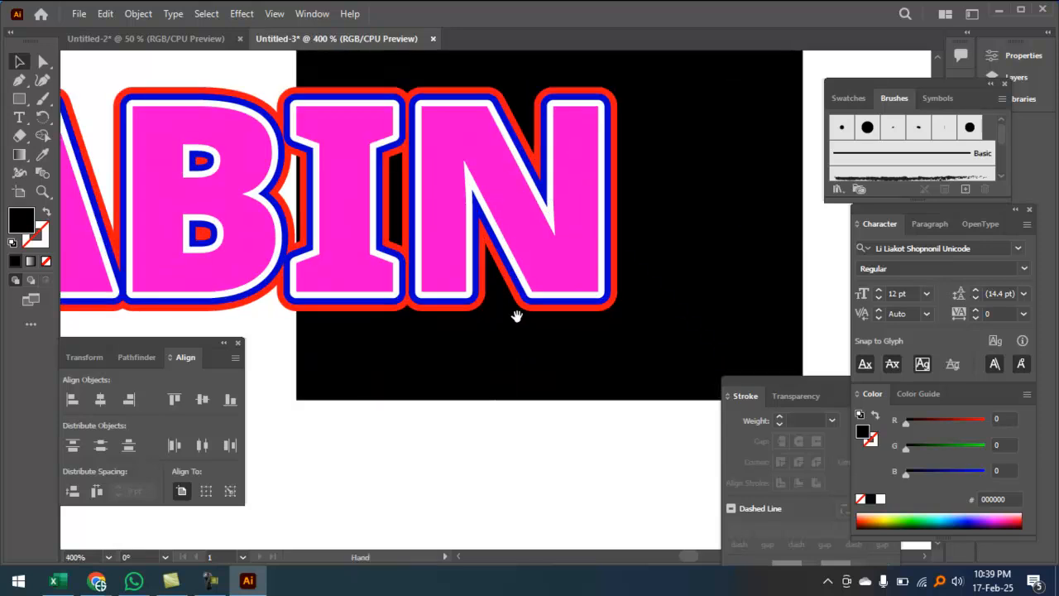
pyautogui.keyDown('ctrl'); pyautogui.click(523, 260); pyautogui.keyUp('ctrl')
pyautogui.moveTo(586, 241); pyautogui.dragTo(494, 340)
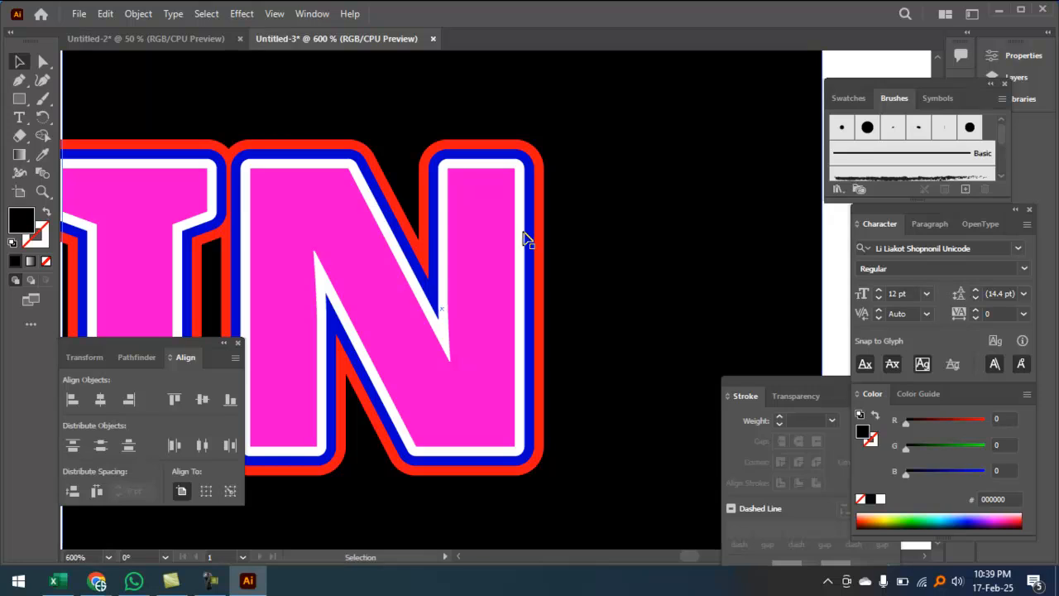
pyautogui.keyDown('ctrl'); pyautogui.keyDown('alt'); pyautogui.click(522, 236); pyautogui.keyUp('alt'); pyautogui.keyUp('ctrl')
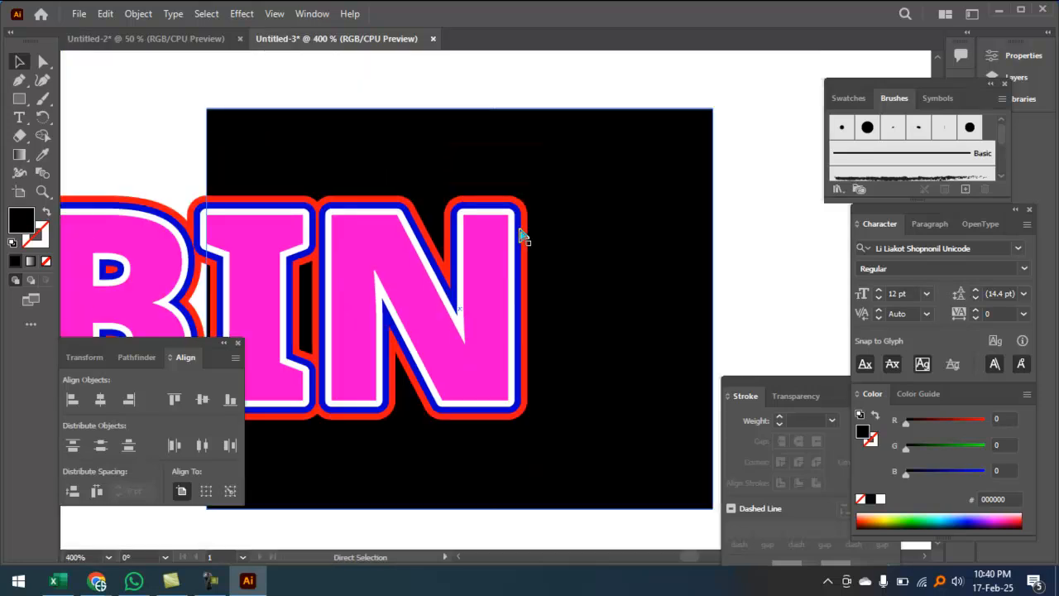
pyautogui.moveTo(157, 173); pyautogui.dragTo(277, 148)
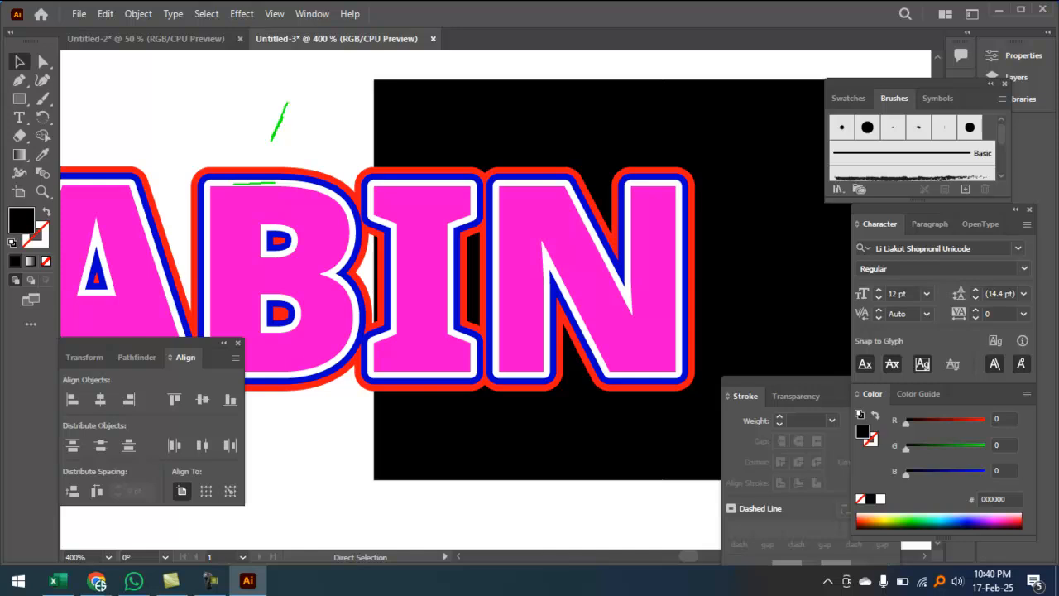
pyautogui.hotkey('ctrl', '=')
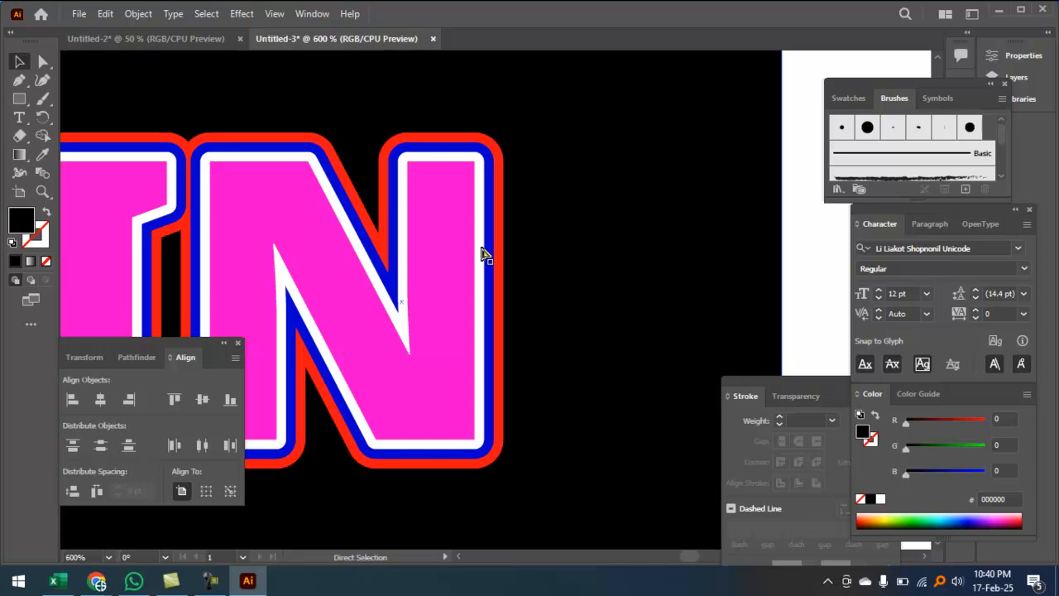
# Step: Move the pink text aside and make the white inner outline beneath black
pyautogui.hotkey('ctrl', '-')
pyautogui.hotkey('ctrl', '-')
pyautogui.moveTo(471, 252); pyautogui.dragTo(404, 309)
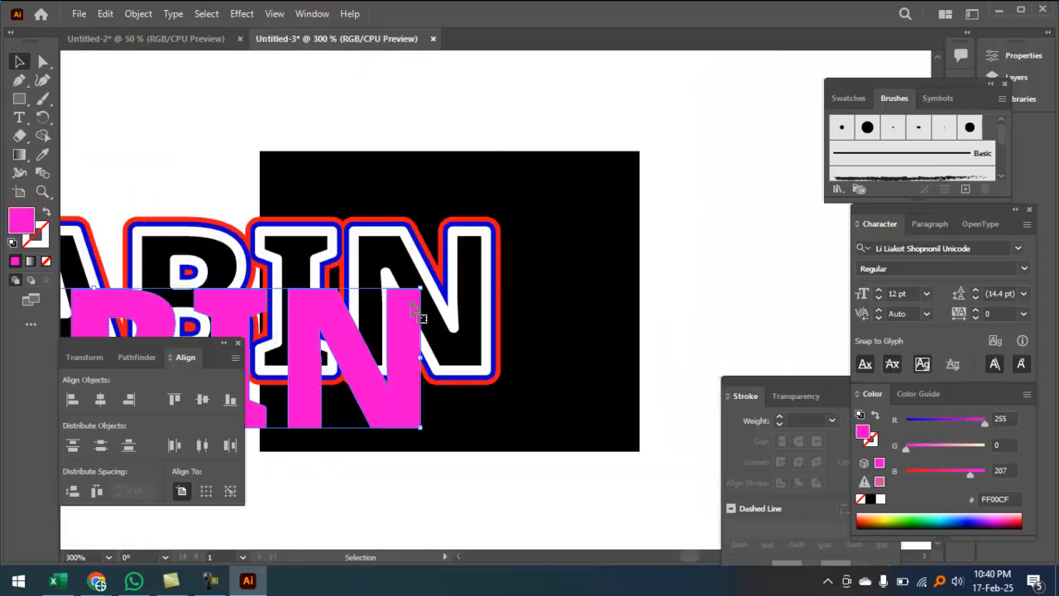
pyautogui.click(470, 251)
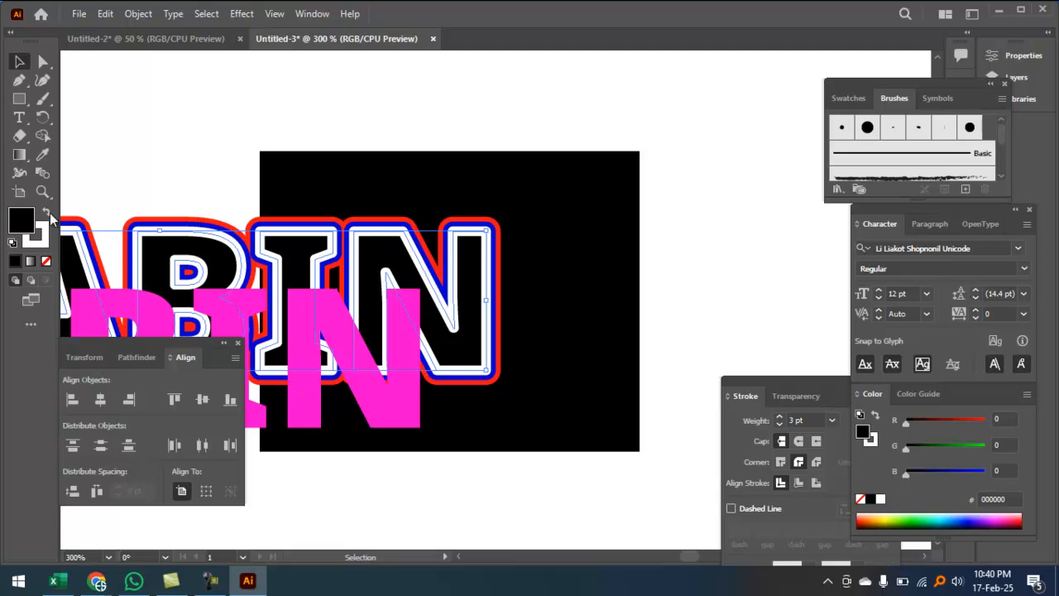
pyautogui.click(46, 244)
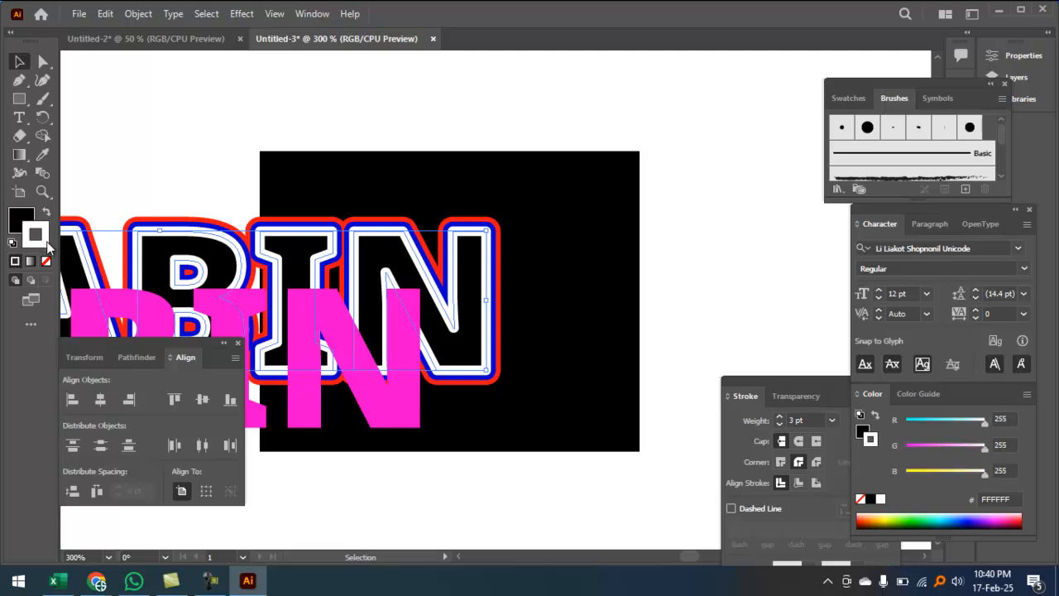
pyautogui.click(24, 218)
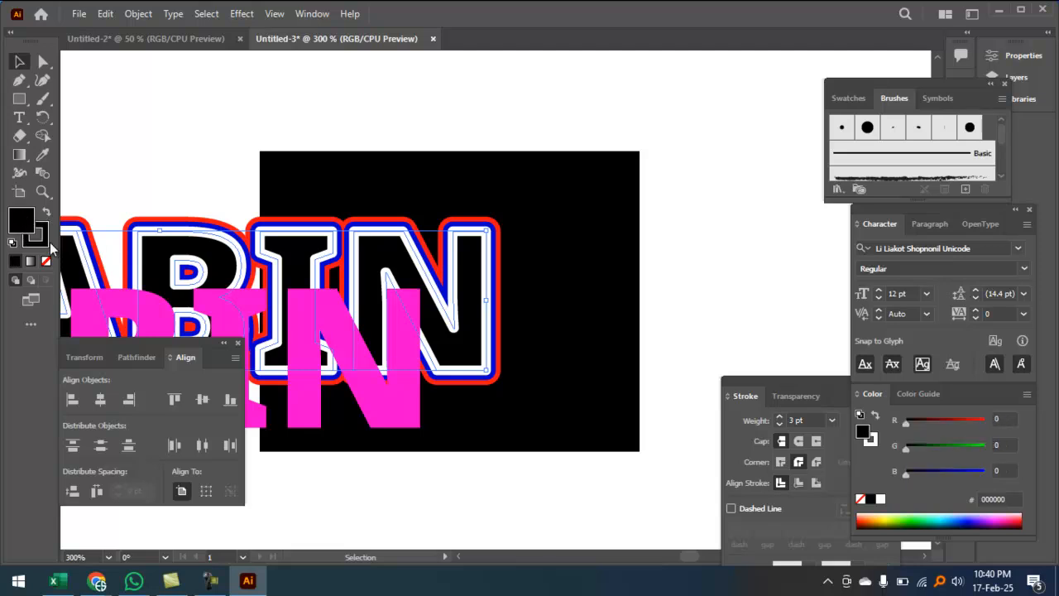
# Step: Select both NABIN texts and centre them on each other horizontally and vertically
pyautogui.click(396, 408)
pyautogui.hotkey('ctrl', 'a')
pyautogui.hotkey('ctrl', '-')
pyautogui.hotkey('ctrl', '-')
pyautogui.click(502, 450)
pyautogui.moveTo(422, 174); pyautogui.dragTo(442, 406)
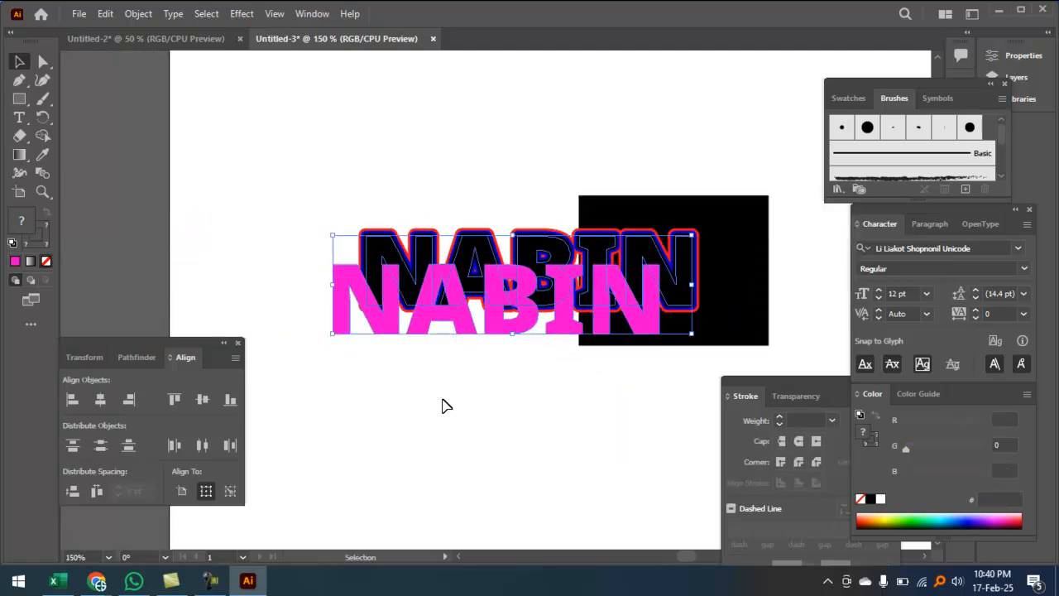
pyautogui.click(100, 401)
pyautogui.click(203, 400)
# Step: Zoom in to inspect the restacked NABIN on the black rectangle
pyautogui.keyDown('ctrl'); pyautogui.click(550, 402); pyautogui.keyUp('ctrl')
pyautogui.keyDown('ctrl'); pyautogui.click(570, 398); pyautogui.keyUp('ctrl')
pyautogui.moveTo(640, 200); pyautogui.dragTo(575, 473)
pyautogui.moveTo(561, 320); pyautogui.dragTo(563, 367)
pyautogui.click(328, 143)
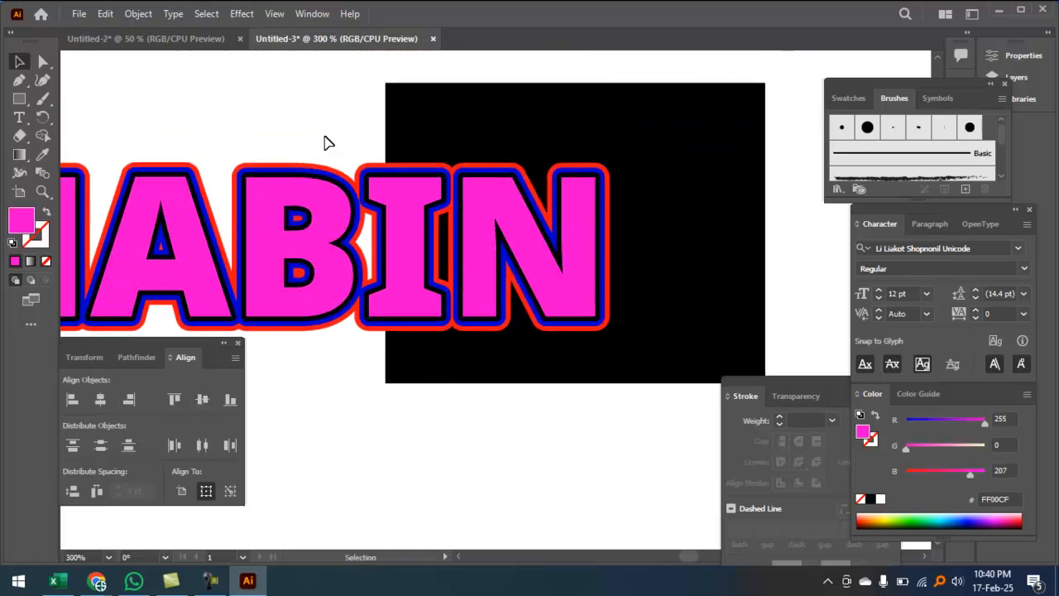
pyautogui.keyDown('ctrl'); pyautogui.click(616, 228); pyautogui.keyUp('ctrl')
pyautogui.keyDown('ctrl'); pyautogui.click(616, 230); pyautogui.keyUp('ctrl')
pyautogui.moveTo(645, 233); pyautogui.dragTo(877, 67)
pyautogui.hotkey('ctrl', '-')
pyautogui.hotkey('ctrl', '-')
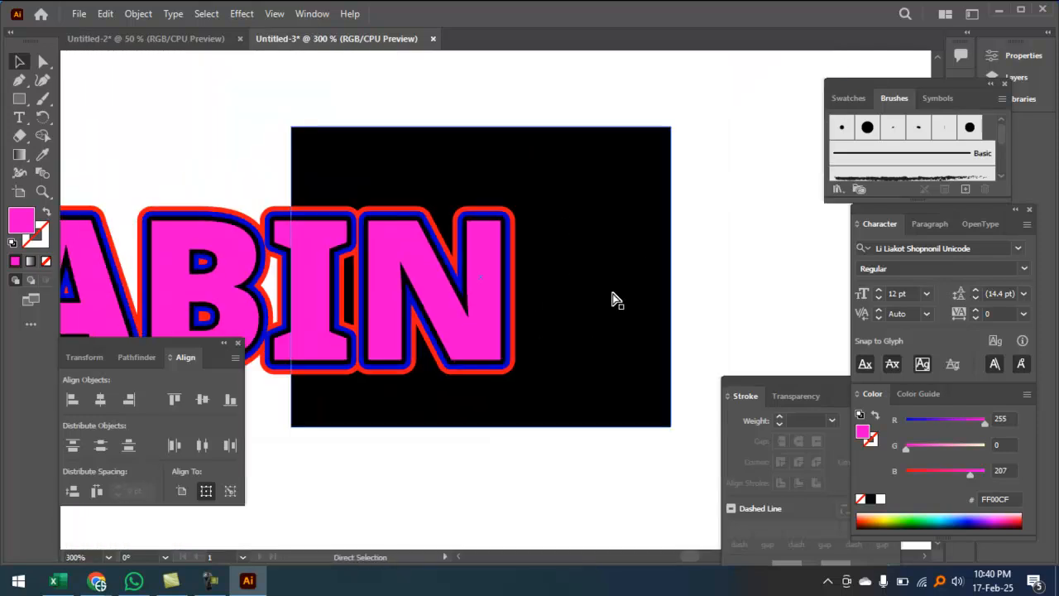
# Step: Recolour the black backdrop rectangle to green 00B211
pyautogui.click(644, 174)
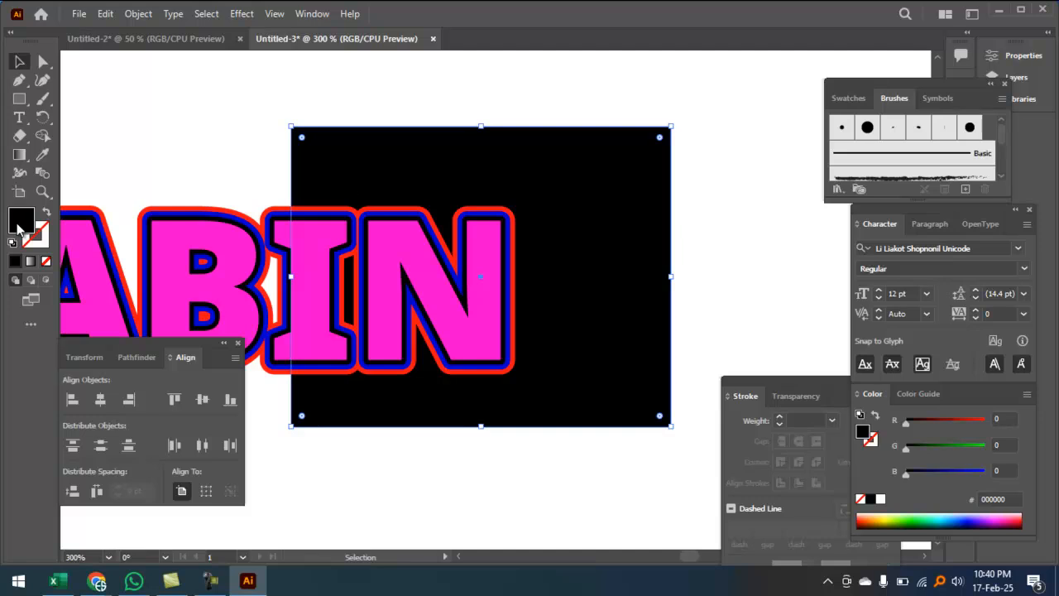
pyautogui.moveTo(465, 190); pyautogui.dragTo(476, 161)
pyautogui.click(692, 193)
pyautogui.hotkey('ctrl', '+')
pyautogui.hotkey('ctrl', '+')
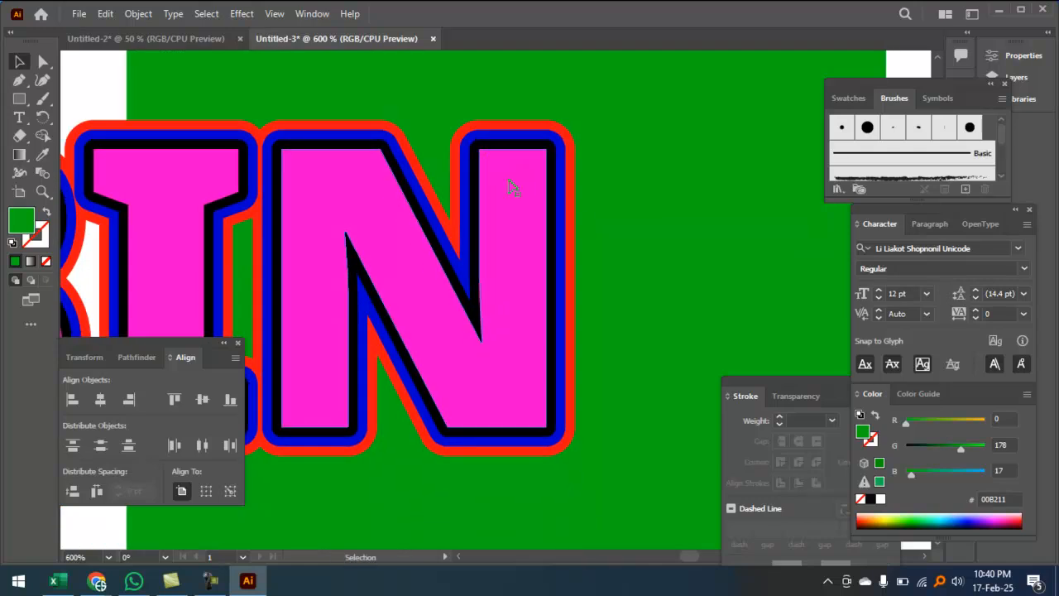
pyautogui.click(505, 149)
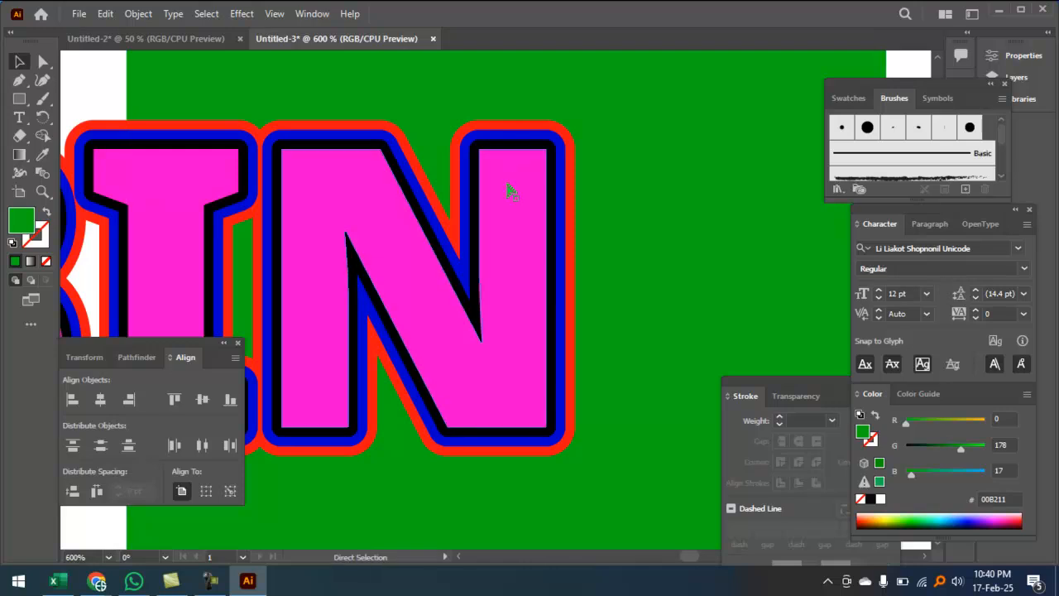
# Step: Drag the NABIN texts apart and set the black NABIN copy's opacity to 0%
pyautogui.hotkey('ctrl', '-')
pyautogui.hotkey('ctrl', '-')
pyautogui.moveTo(511, 248); pyautogui.dragTo(505, 364)
pyautogui.moveTo(503, 236)
pyautogui.mouseDown()
pyautogui.moveTo(680, 198)
pyautogui.moveTo(681, 208)
pyautogui.moveTo(642, 209)
pyautogui.mouseUp()
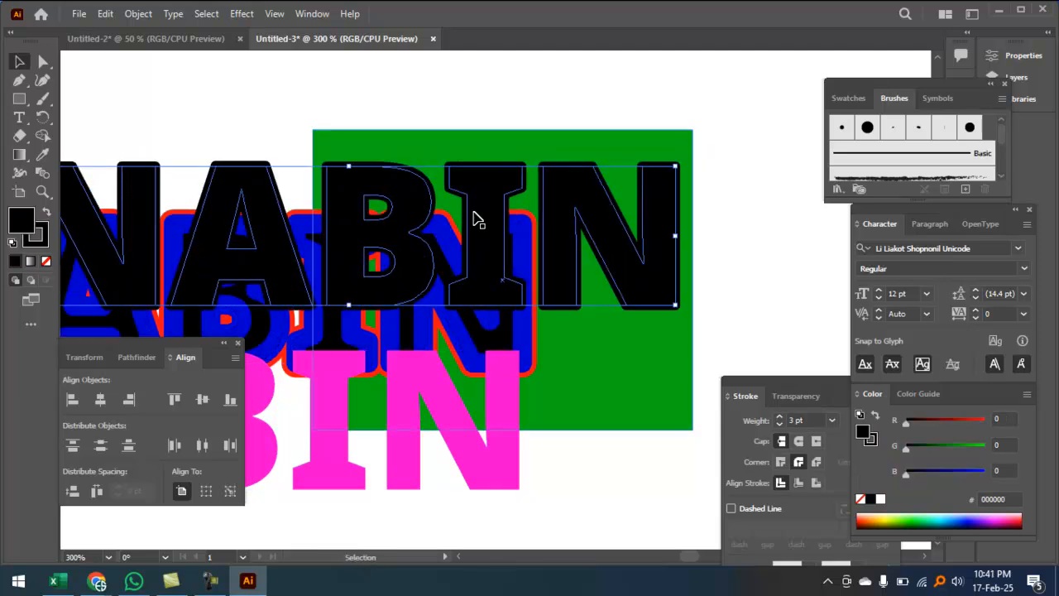
pyautogui.click(38, 244)
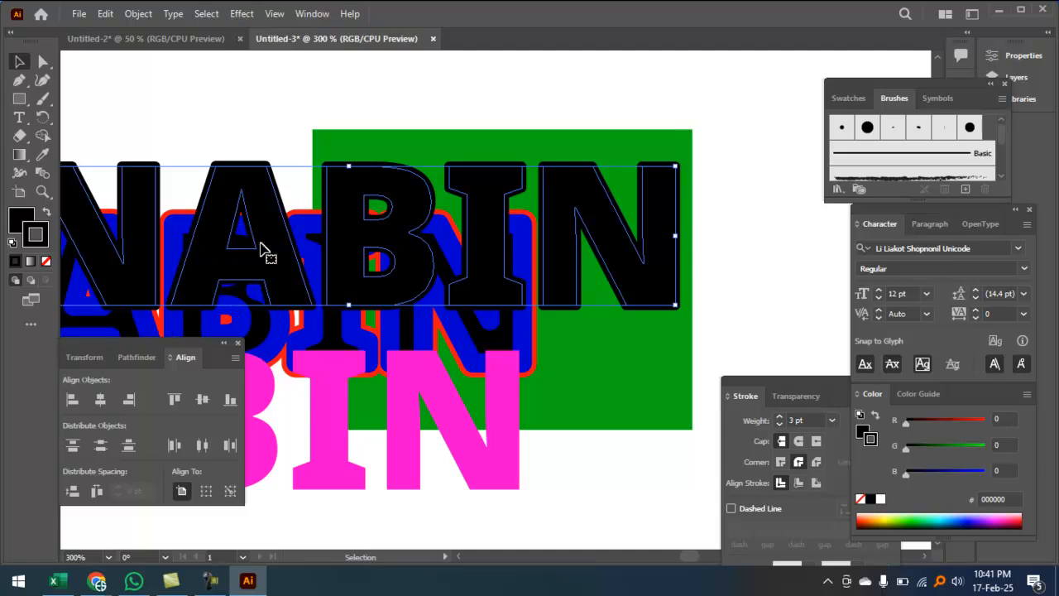
pyautogui.click(801, 395)
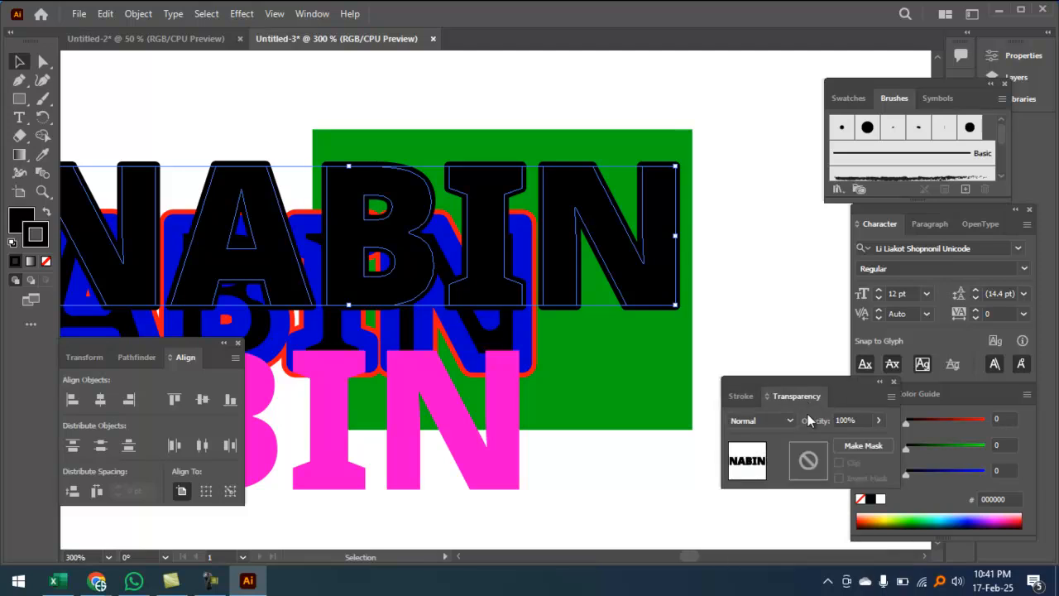
pyautogui.click(879, 420)
pyautogui.moveTo(881, 439); pyautogui.dragTo(761, 450)
pyautogui.click(637, 477)
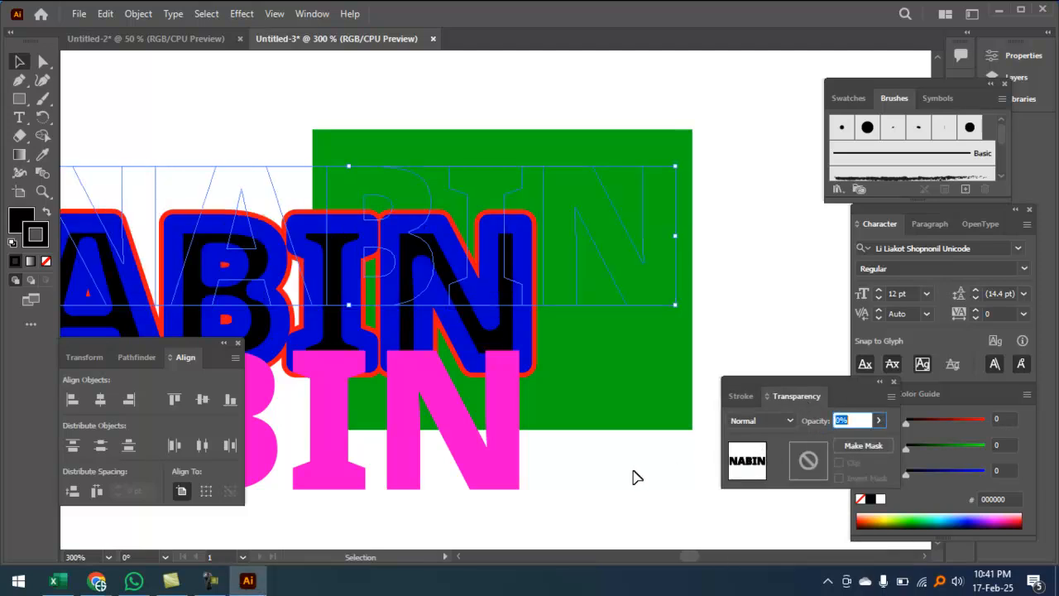
pyautogui.click(603, 487)
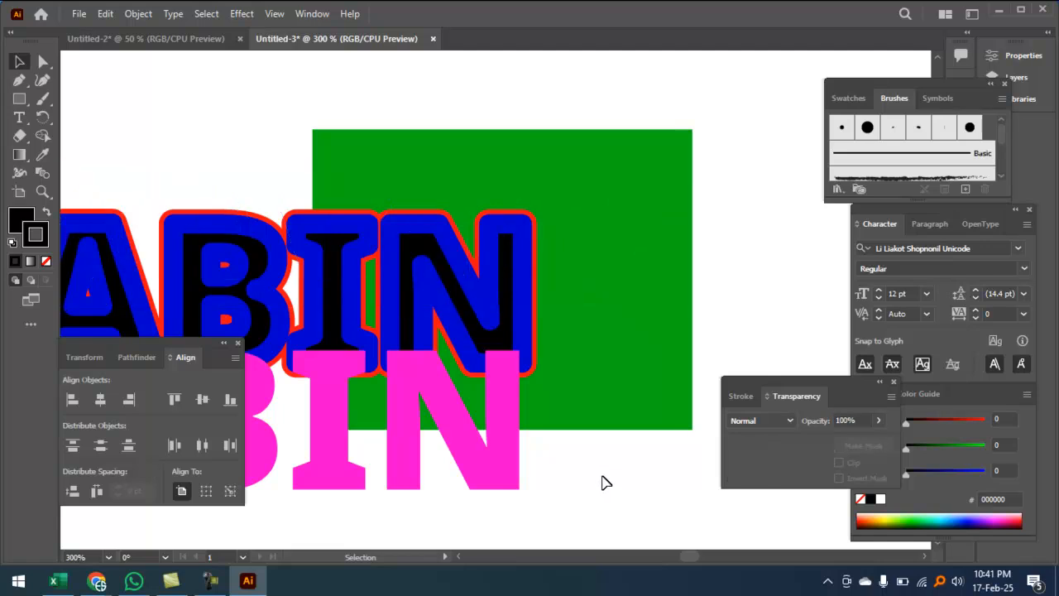
# Step: Select all NABIN texts and centre them on each other horizontally and vertically
pyautogui.hotkey('ctrl', '-')
pyautogui.hotkey('ctrl', '-')
pyautogui.moveTo(282, 126); pyautogui.dragTo(308, 460)
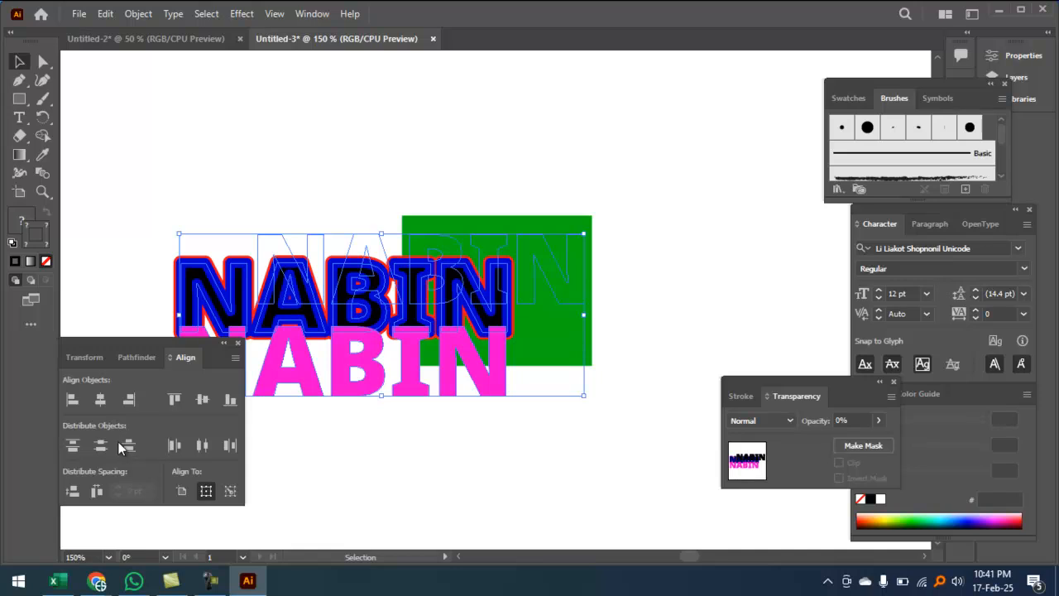
pyautogui.click(100, 402)
pyautogui.click(203, 400)
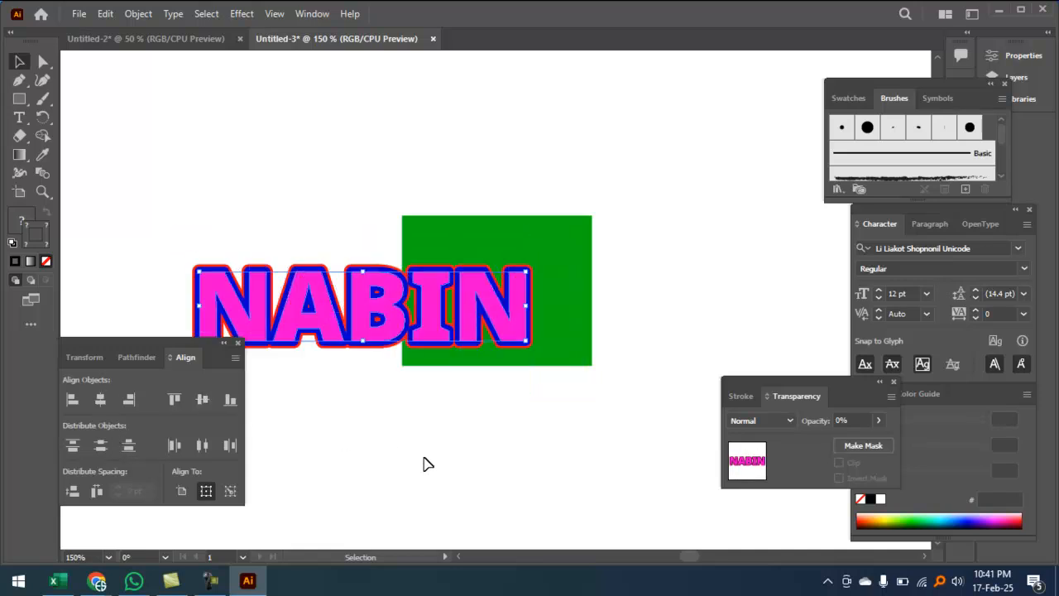
pyautogui.hotkey('ctrl', '+')
pyautogui.hotkey('ctrl', '+')
pyautogui.hotkey('ctrl', '+')
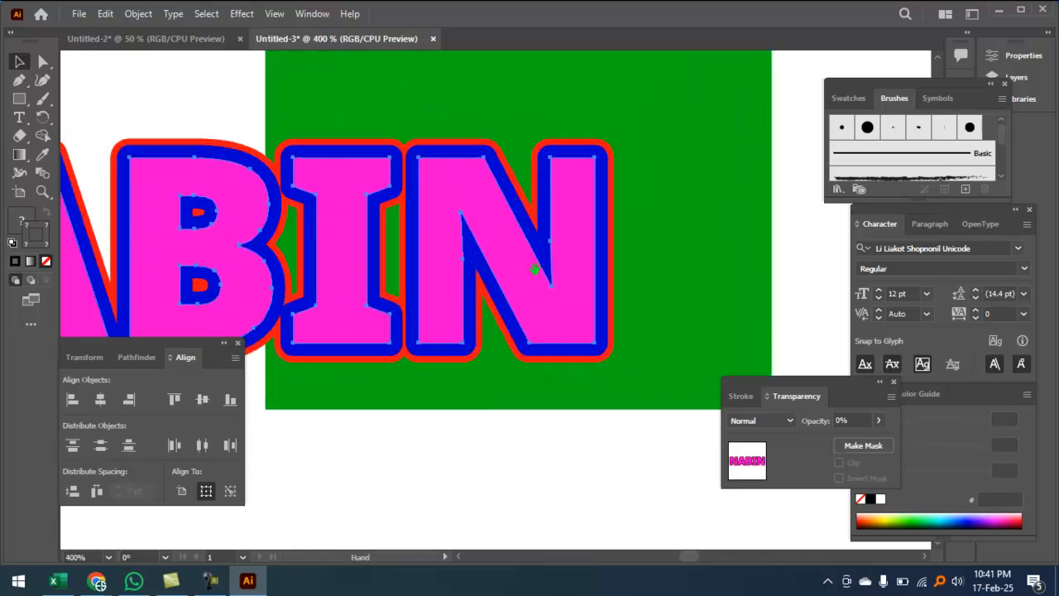
pyautogui.hotkey('ctrl', '+')
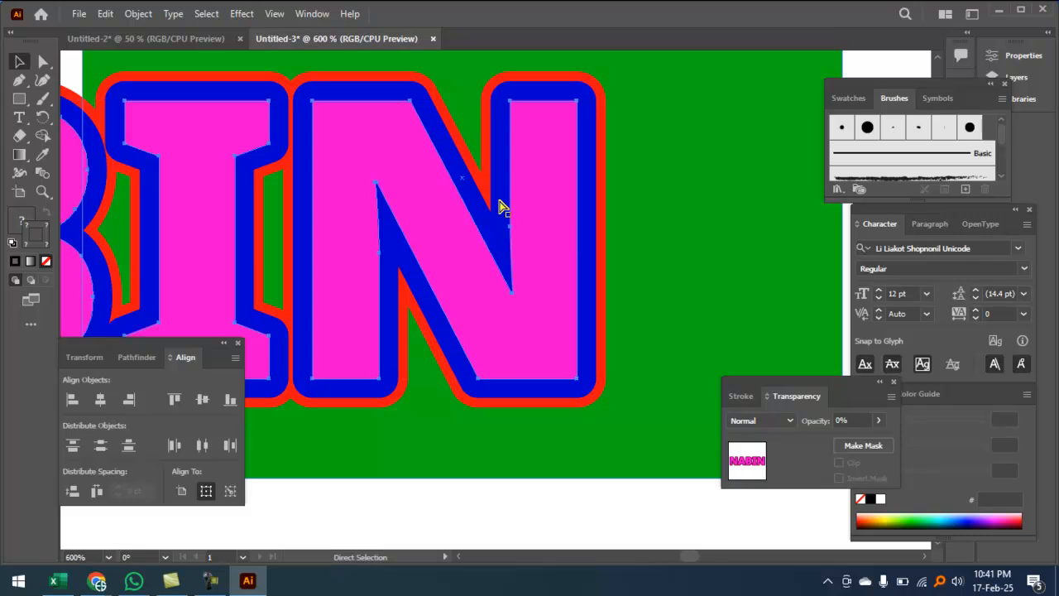
pyautogui.hotkey('ctrl', '-')
pyautogui.hotkey('ctrl', '-')
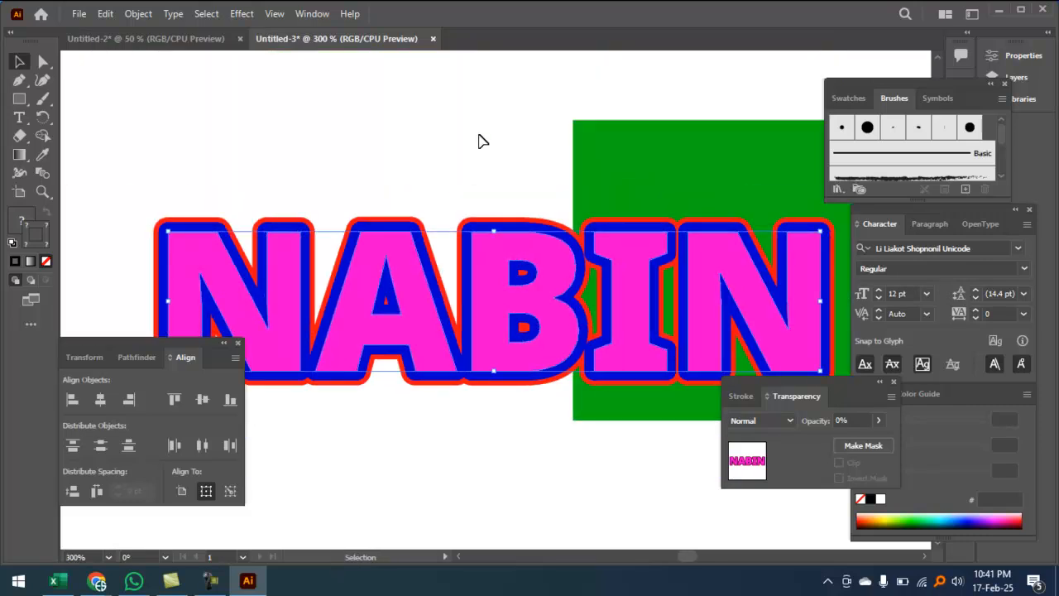
# Step: Move the pink NABIN aside and delete the transparent NABIN copy
pyautogui.click(483, 141)
pyautogui.hotkey('ctrl', '+')
pyautogui.moveTo(461, 170); pyautogui.dragTo(454, 306)
pyautogui.keyDown('ctrl'); pyautogui.click(471, 231); pyautogui.keyUp('ctrl')
pyautogui.moveTo(466, 174); pyautogui.dragTo(465, 127)
pyautogui.moveTo(472, 221); pyautogui.dragTo(516, 293)
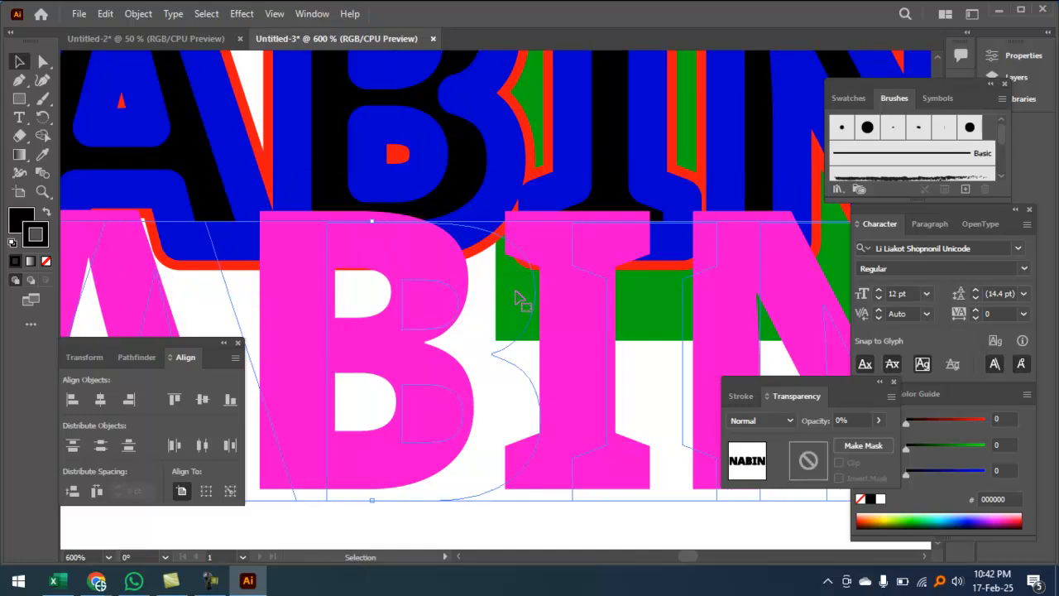
pyautogui.press('Delete')
# Step: Select both remaining NABIN texts and centre them horizontally and vertically
pyautogui.click(573, 239)
pyautogui.hotkey('ctrl', '-')
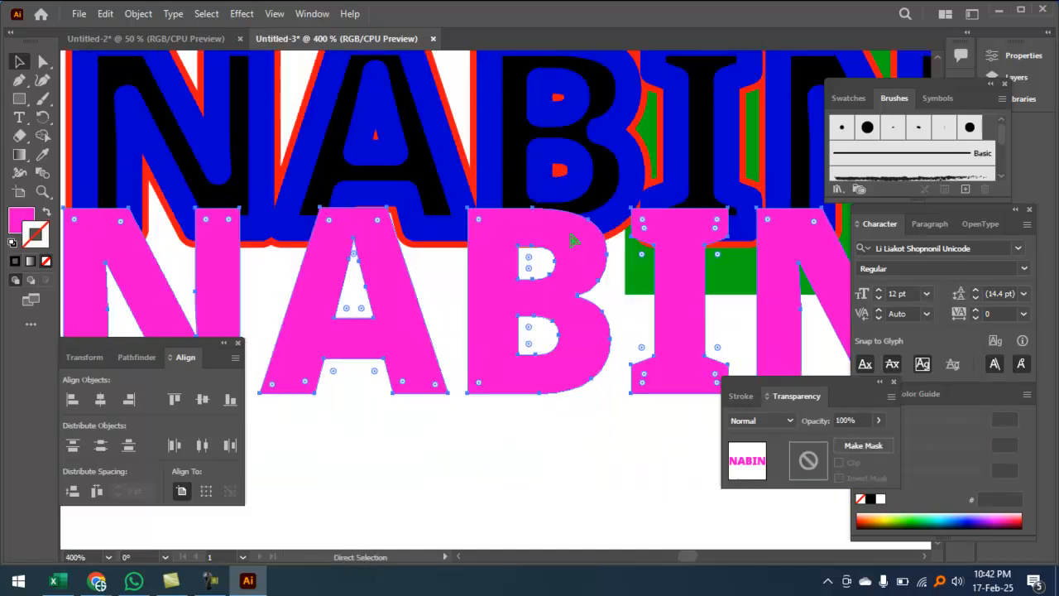
pyautogui.hotkey('ctrl', '-')
pyautogui.hotkey('ctrl', '-')
pyautogui.click(443, 430)
pyautogui.moveTo(362, 104); pyautogui.dragTo(422, 473)
pyautogui.click(96, 401)
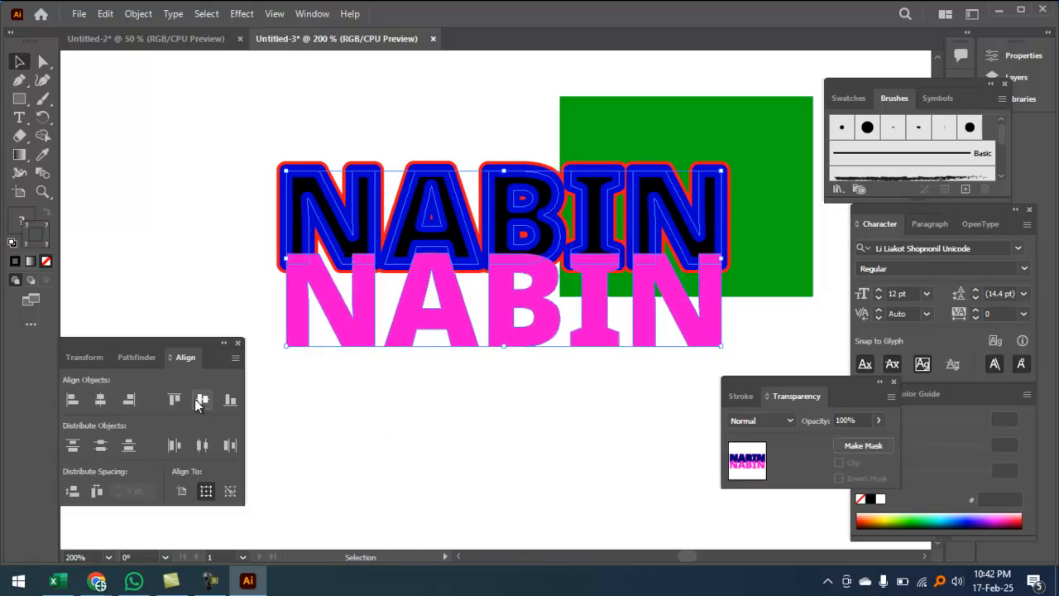
pyautogui.click(196, 399)
pyautogui.hotkey('ctrl', '+')
pyautogui.hotkey('ctrl', '+')
pyautogui.hotkey('ctrl', '+')
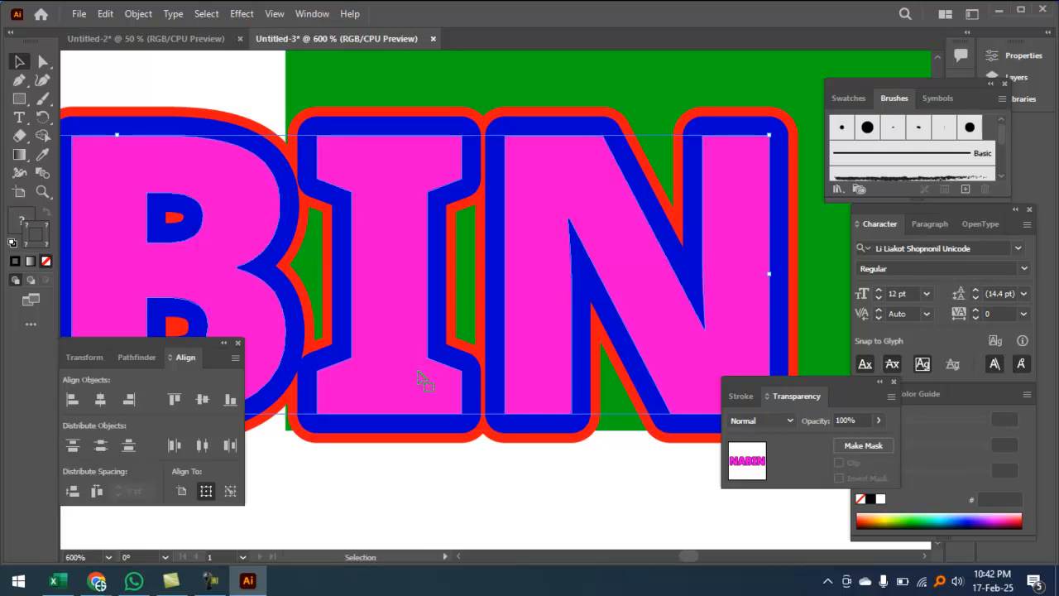
pyautogui.click(472, 502)
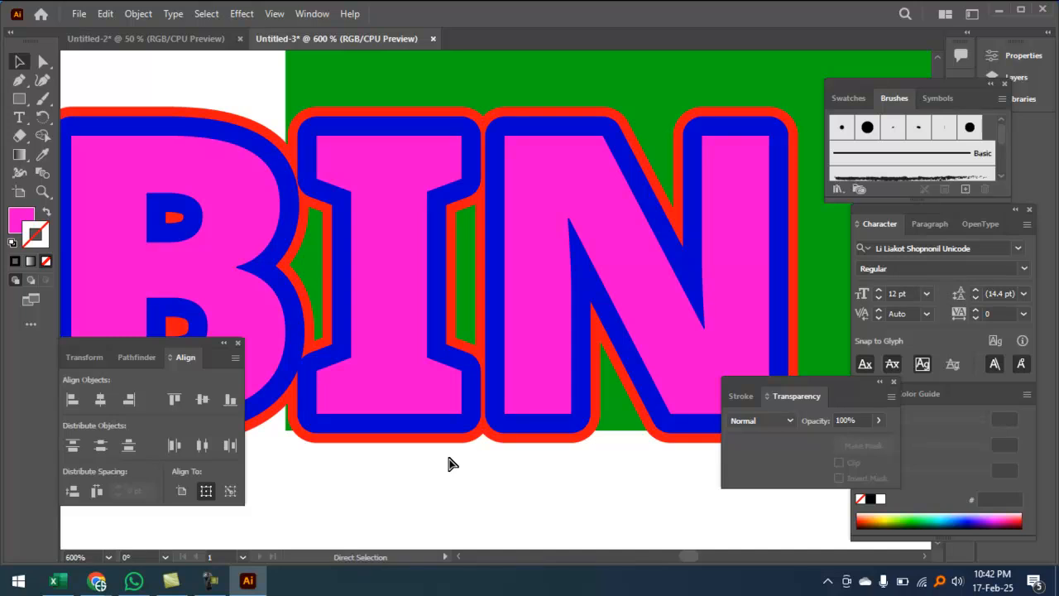
# Step: Move the pink NABIN down and the red-outlined NABIN up near the page top
pyautogui.hotkey('ctrl', '-')
pyautogui.hotkey('ctrl', '-')
pyautogui.hotkey('ctrl', '-')
pyautogui.press('v')
pyautogui.moveTo(384, 291); pyautogui.dragTo(380, 419)
pyautogui.moveTo(378, 268); pyautogui.dragTo(372, 89)
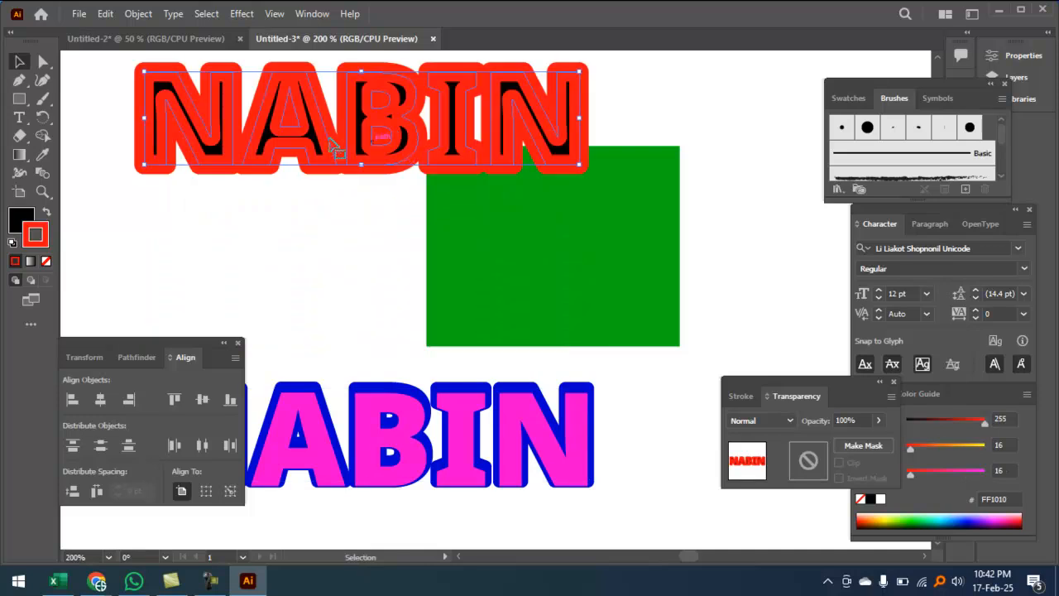
# Step: Rearrange the NABIN copies, delete the blue-outlined one and stack the pink NABIN onto the red one
pyautogui.click(331, 249)
pyautogui.moveTo(340, 246); pyautogui.dragTo(305, 116)
pyautogui.click(326, 254)
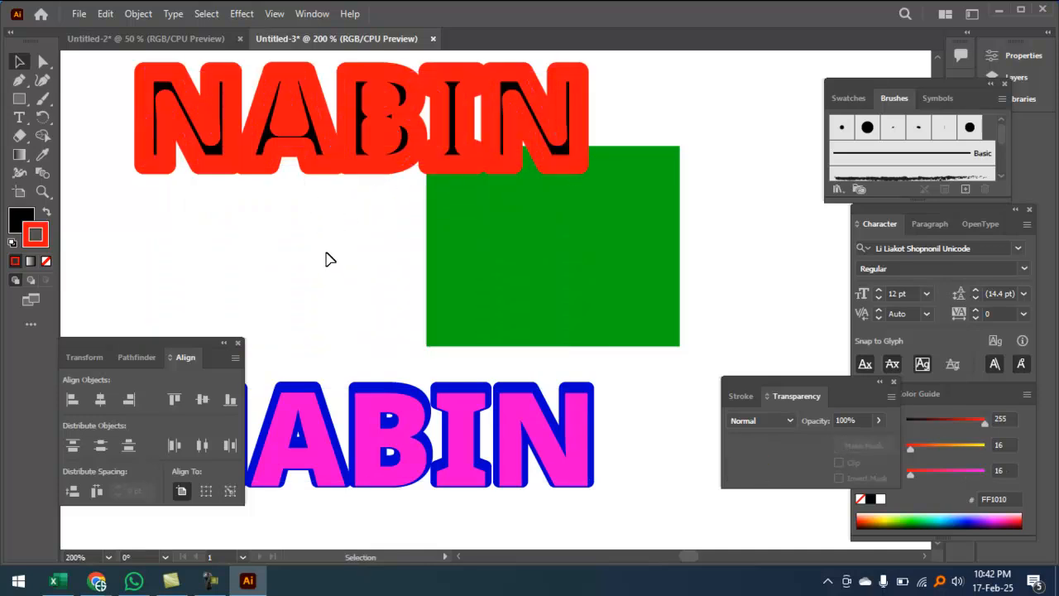
pyautogui.moveTo(368, 410); pyautogui.dragTo(353, 509)
pyautogui.moveTo(371, 429); pyautogui.dragTo(376, 269)
pyautogui.press('Delete')
pyautogui.moveTo(383, 518); pyautogui.dragTo(339, 118)
pyautogui.click(338, 296)
pyautogui.moveTo(339, 318); pyautogui.dragTo(263, 89)
pyautogui.click(303, 229)
# Step: Change the pink NABIN text's fill to deep blue 001BB7
pyautogui.click(312, 170)
pyautogui.click(22, 221)
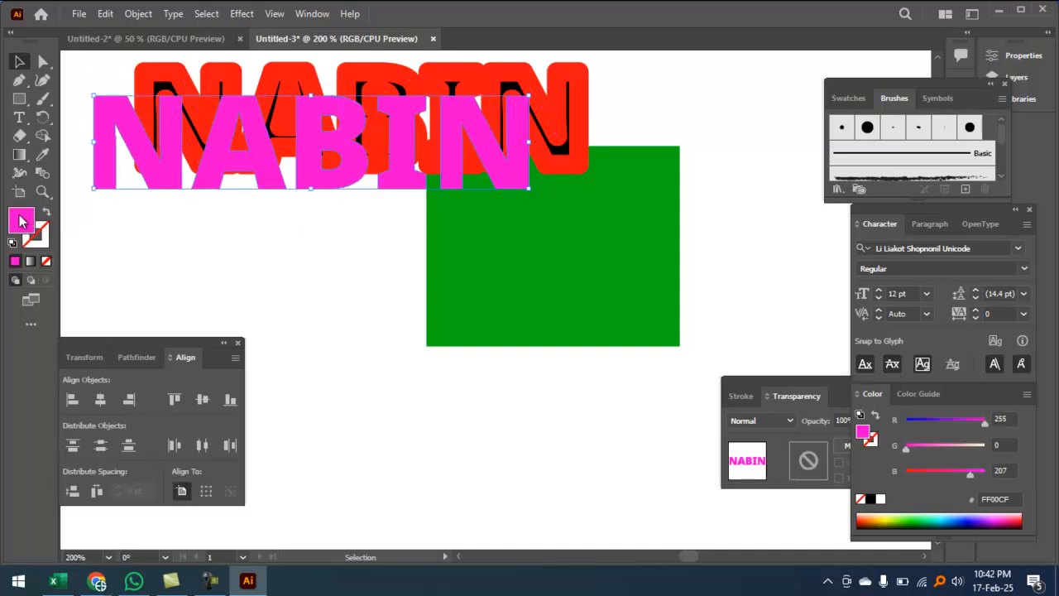
pyautogui.click(549, 258)
pyautogui.click(522, 241)
pyautogui.click(694, 192)
# Step: Centre the blue and red NABIN texts on each other horizontally and vertically
pyautogui.moveTo(331, 285); pyautogui.dragTo(314, 63)
pyautogui.click(100, 399)
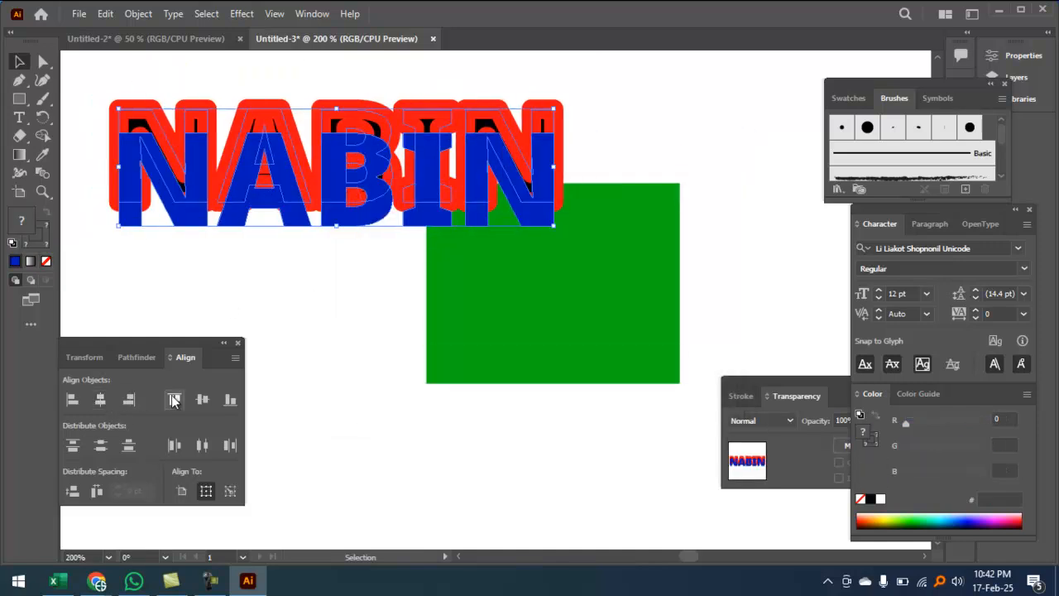
pyautogui.click(202, 399)
pyautogui.click(353, 246)
pyautogui.moveTo(357, 331); pyautogui.dragTo(308, 150)
pyautogui.moveTo(351, 224); pyautogui.dragTo(428, 334)
pyautogui.click(371, 290)
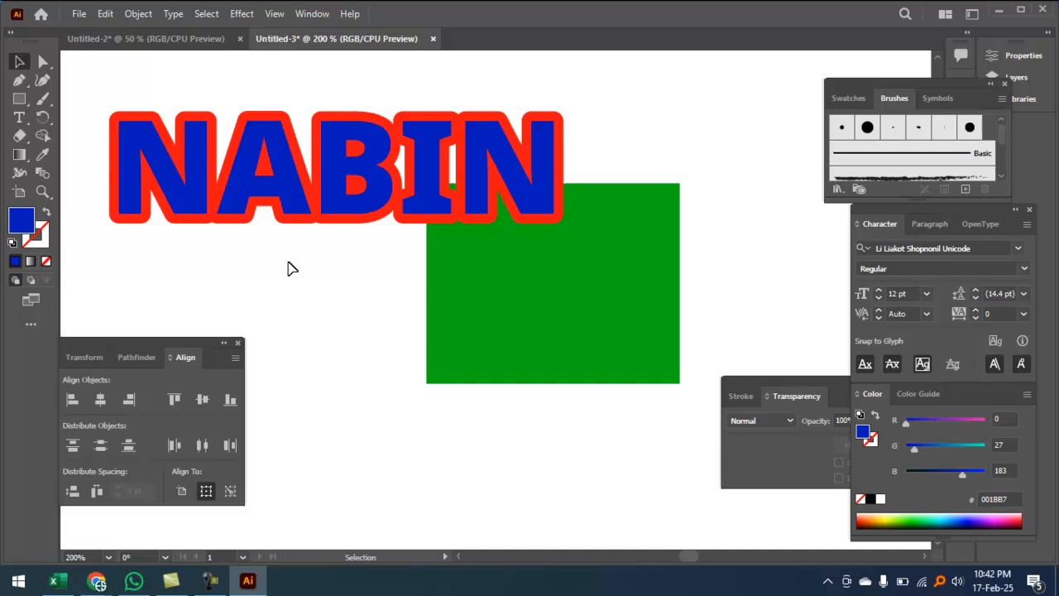
# Step: Zoom and pan so the whole NABIN sits near the top of the view
pyautogui.keyDown('ctrl'); pyautogui.click(385, 187); pyautogui.keyUp('ctrl')
pyautogui.moveTo(538, 291); pyautogui.dragTo(443, 231)
pyautogui.moveTo(361, 190); pyautogui.dragTo(303, 201)
pyautogui.moveTo(235, 93); pyautogui.dragTo(308, 260)
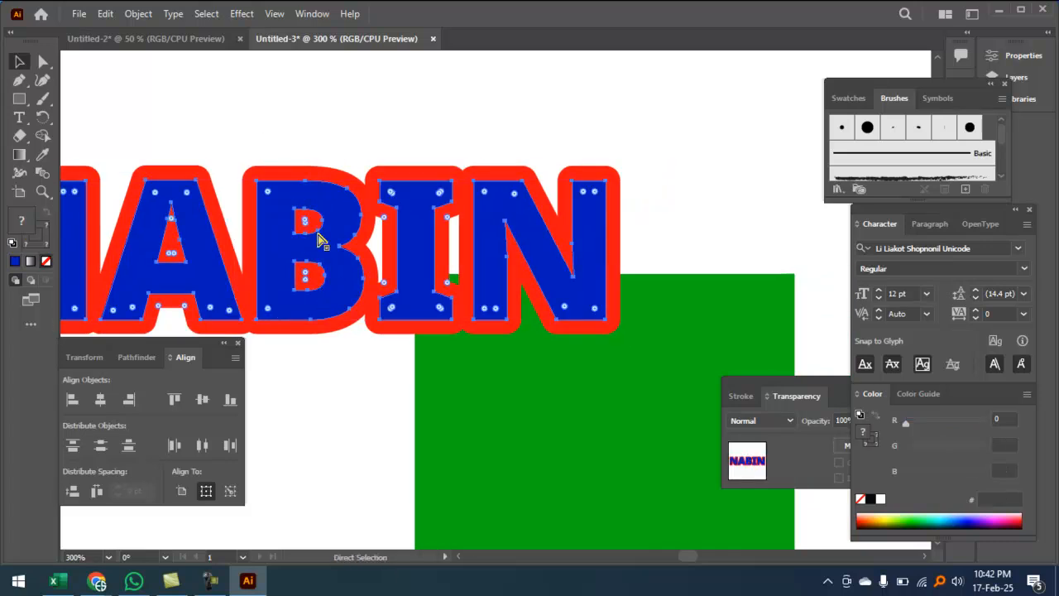
pyautogui.hotkey('ctrl', '-')
pyautogui.moveTo(408, 377); pyautogui.dragTo(360, 220)
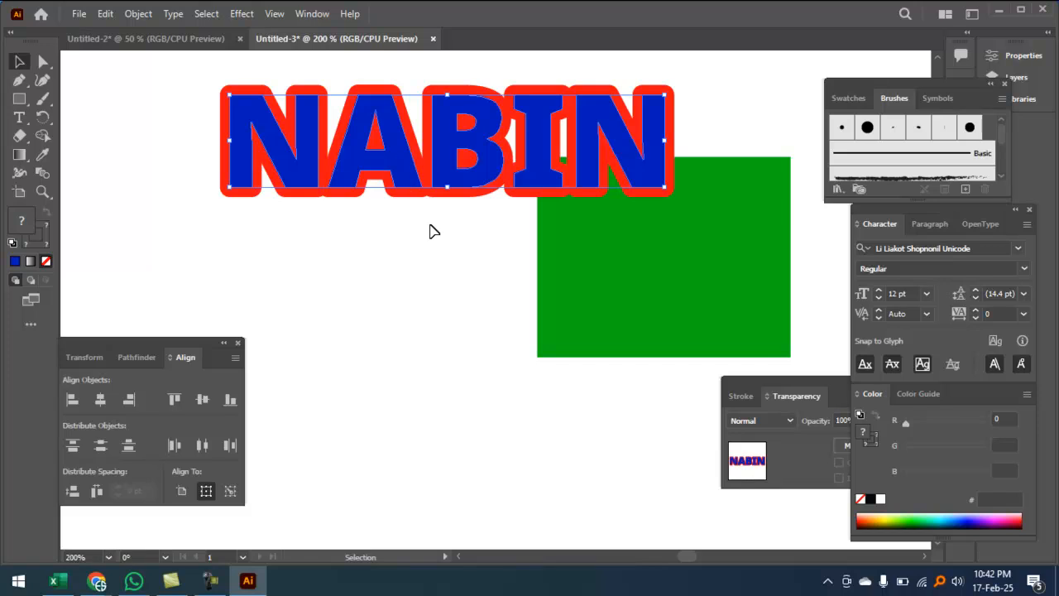
# Step: Move NABIN down over the green rectangle and stretch the rectangle further downward
pyautogui.moveTo(476, 145); pyautogui.dragTo(470, 231)
pyautogui.click(536, 393)
pyautogui.keyDown('ctrl'); pyautogui.click(695, 269); pyautogui.keyUp('ctrl')
pyautogui.moveTo(686, 284); pyautogui.dragTo(655, 115)
pyautogui.click(542, 172)
pyautogui.hotkey('ctrl', '-')
pyautogui.hotkey('ctrl', '-')
pyautogui.moveTo(653, 350); pyautogui.dragTo(686, 494)
# Step: Recolour the outline copy's stroke to yellow FFF200 and centre both NABINs horizontally
pyautogui.hotkey('ctrl', '+')
pyautogui.hotkey('ctrl', '+')
pyautogui.moveTo(480, 312); pyautogui.dragTo(596, 289)
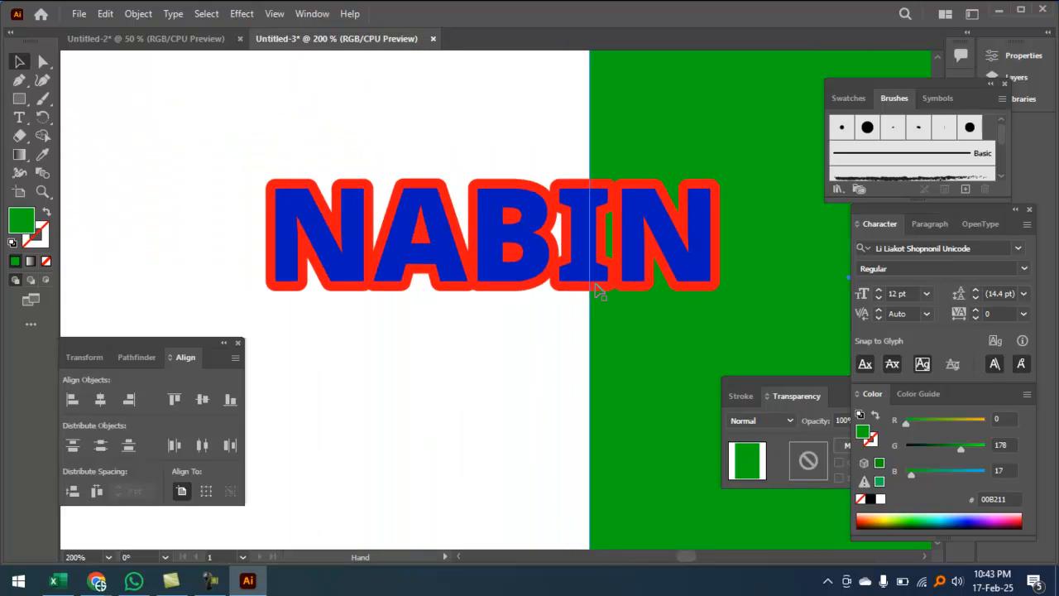
pyautogui.moveTo(421, 225); pyautogui.dragTo(429, 298)
pyautogui.click(416, 209)
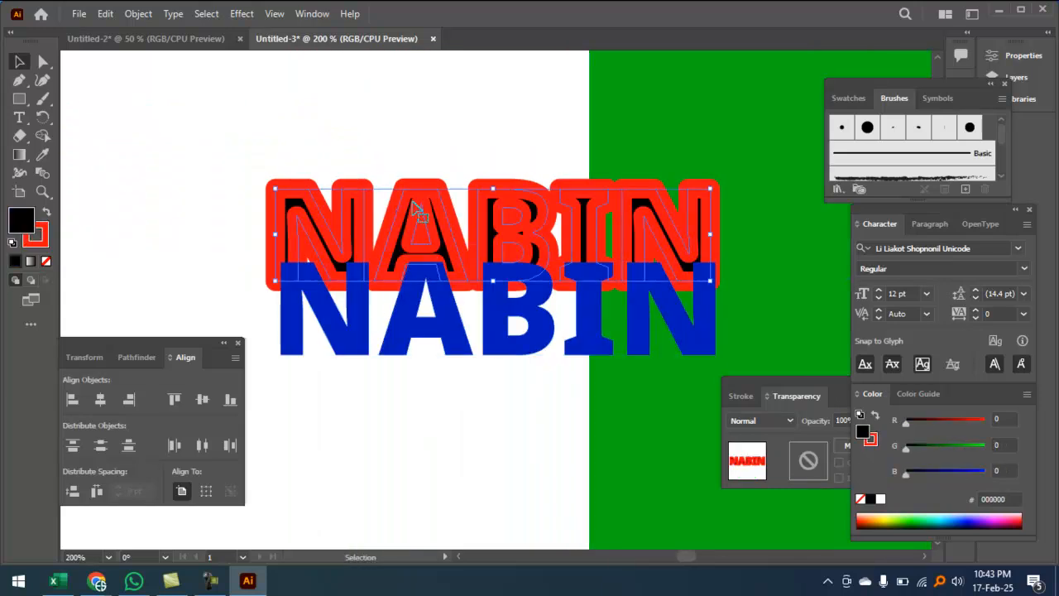
pyautogui.doubleClick(44, 239)
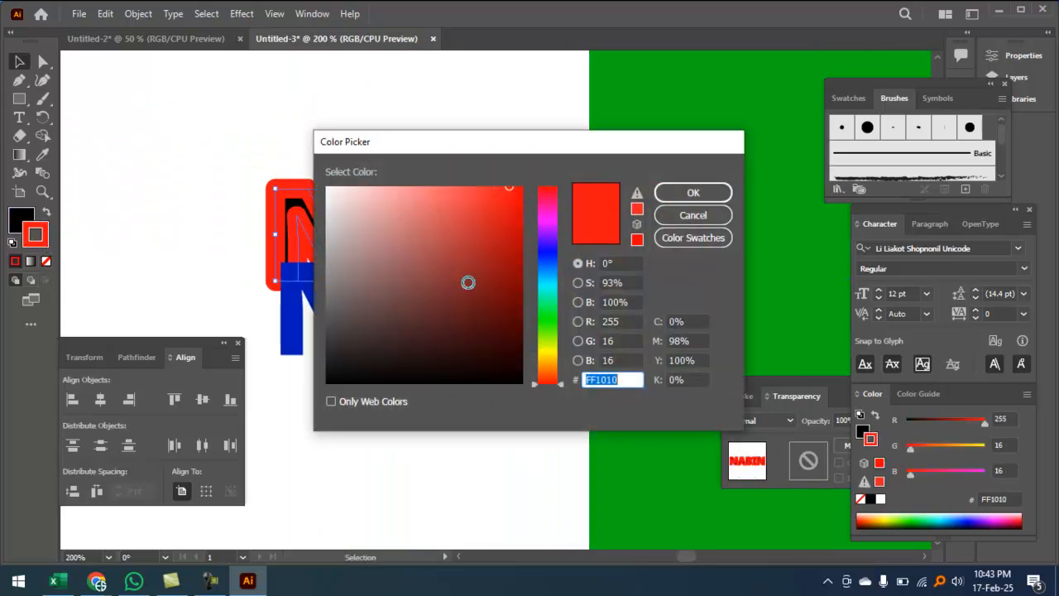
pyautogui.moveTo(554, 284)
pyautogui.mouseDown()
pyautogui.moveTo(554, 256)
pyautogui.moveTo(554, 318)
pyautogui.mouseUp()
pyautogui.moveTo(509, 253); pyautogui.dragTo(549, 189)
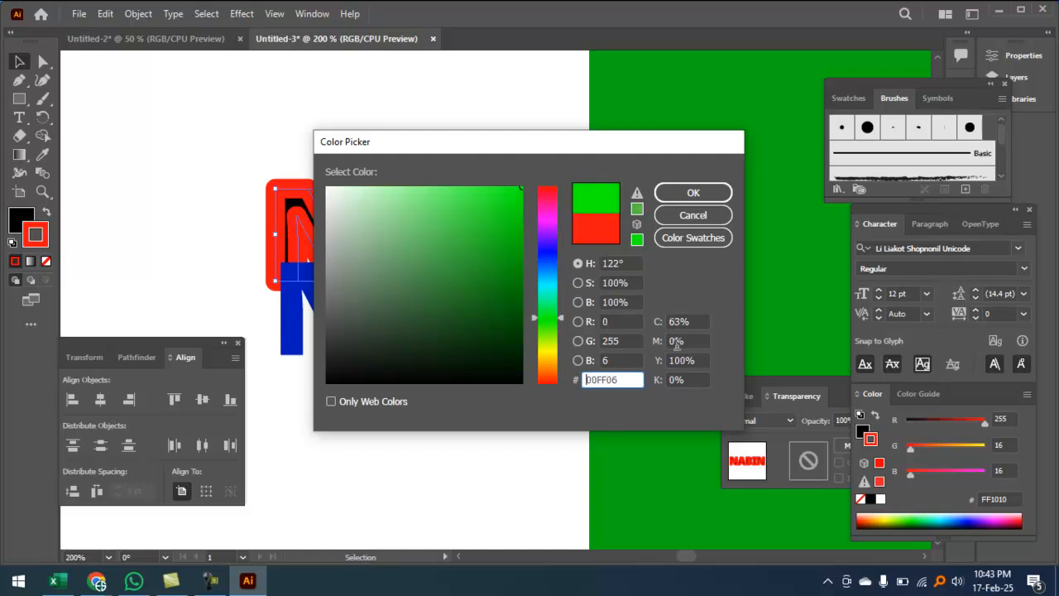
pyautogui.click(691, 322)
pyautogui.write('0')
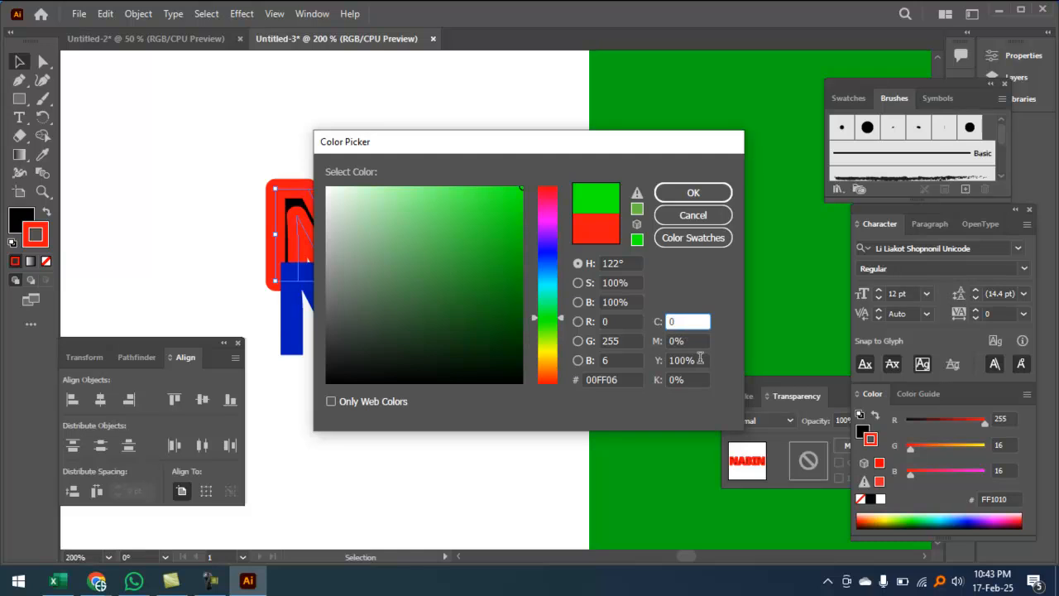
pyautogui.press('Return')
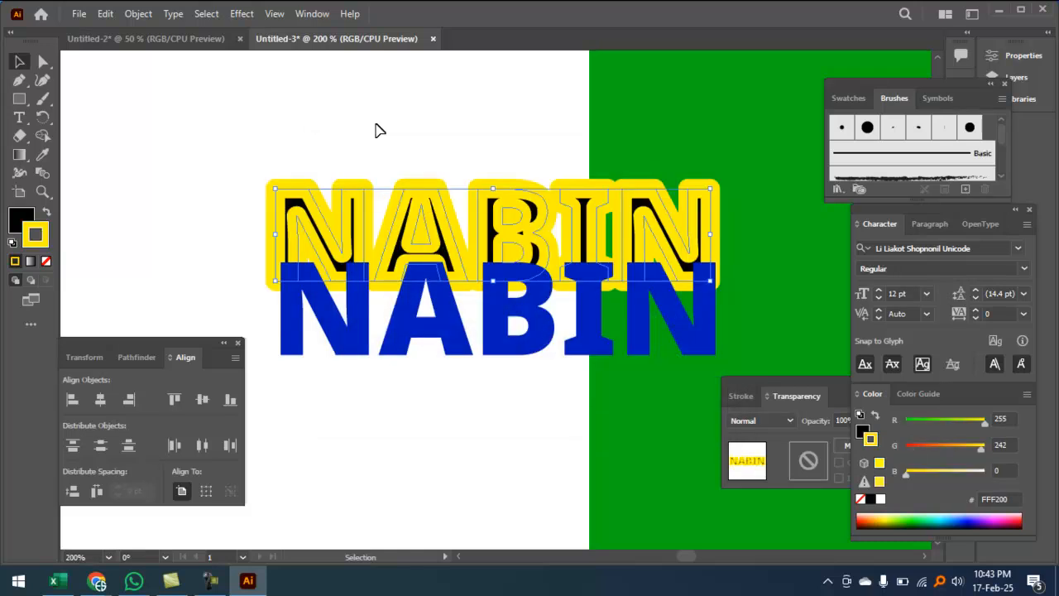
pyautogui.moveTo(364, 110); pyautogui.dragTo(430, 391)
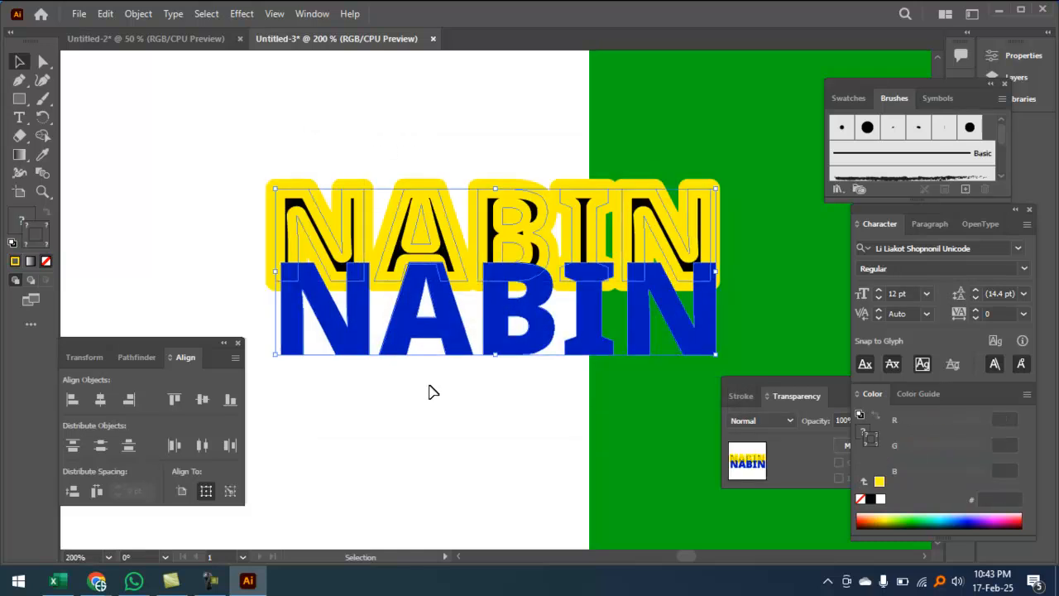
pyautogui.click(101, 400)
# Step: Centre the blue NABIN vertically within its yellow outline copy
pyautogui.click(207, 399)
pyautogui.click(463, 379)
pyautogui.scroll(1, 558, 348)
pyautogui.moveTo(558, 348); pyautogui.dragTo(338, 435)
# Step: Darken the green background rectangle's fill to deep forest green 004705
pyautogui.click(525, 124)
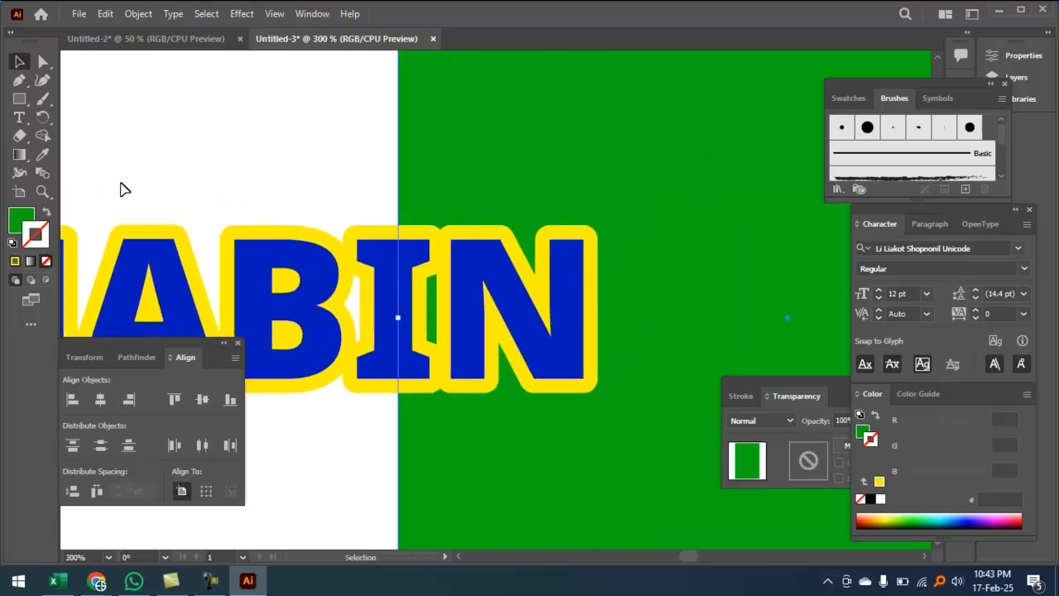
pyautogui.doubleClick(27, 219)
pyautogui.moveTo(482, 241); pyautogui.dragTo(520, 328)
pyautogui.click(695, 193)
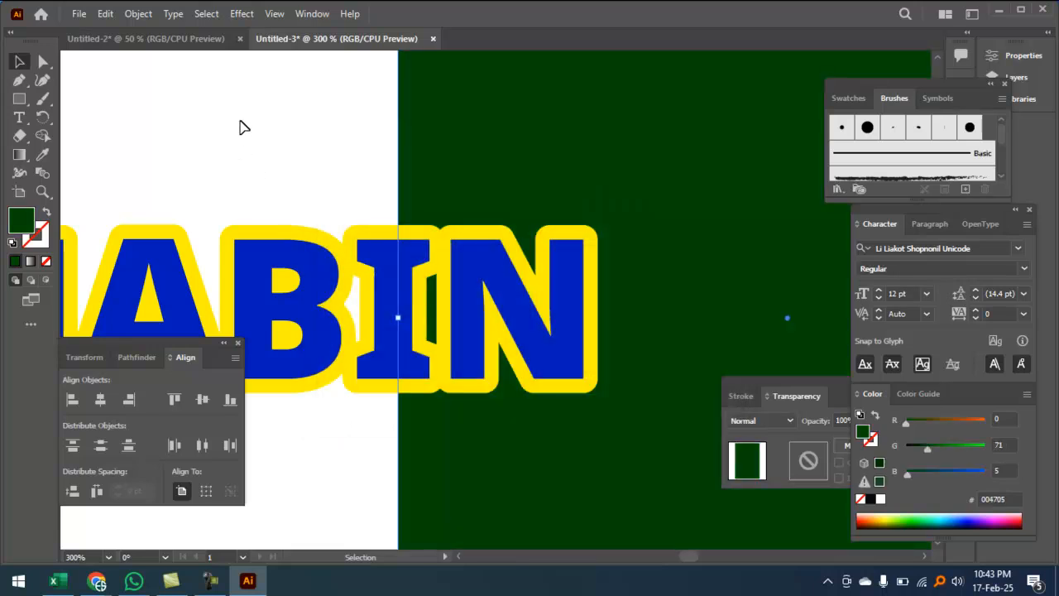
# Step: Alt-drag blue NABIN copies below the original and delete the leftover yellow-outlined copy
pyautogui.hotkey('ctrl', '-')
pyautogui.hotkey('ctrl', '-')
pyautogui.keyDown('ctrl'); pyautogui.click(382, 372); pyautogui.keyUp('ctrl')
pyautogui.moveTo(435, 403); pyautogui.dragTo(335, 369)
pyautogui.click(405, 189)
pyautogui.moveTo(406, 188); pyautogui.dragTo(397, 347)
pyautogui.moveTo(389, 300); pyautogui.dragTo(396, 408)
pyautogui.click(392, 291)
pyautogui.press('Delete')
# Step: Begin editing the middle NABIN's outline colour in the Color Picker
pyautogui.click(437, 281)
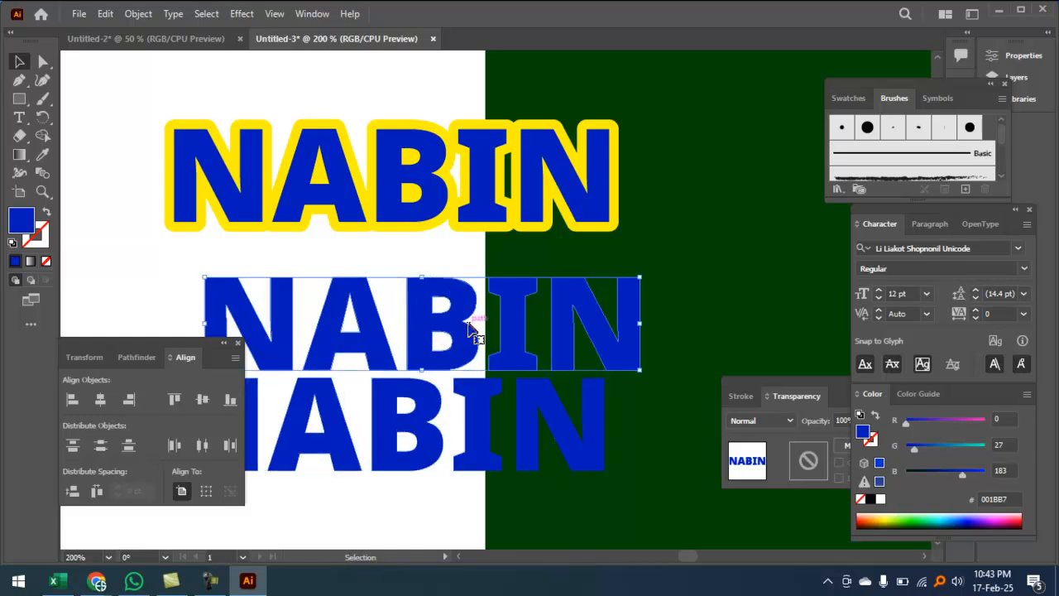
pyautogui.doubleClick(23, 228)
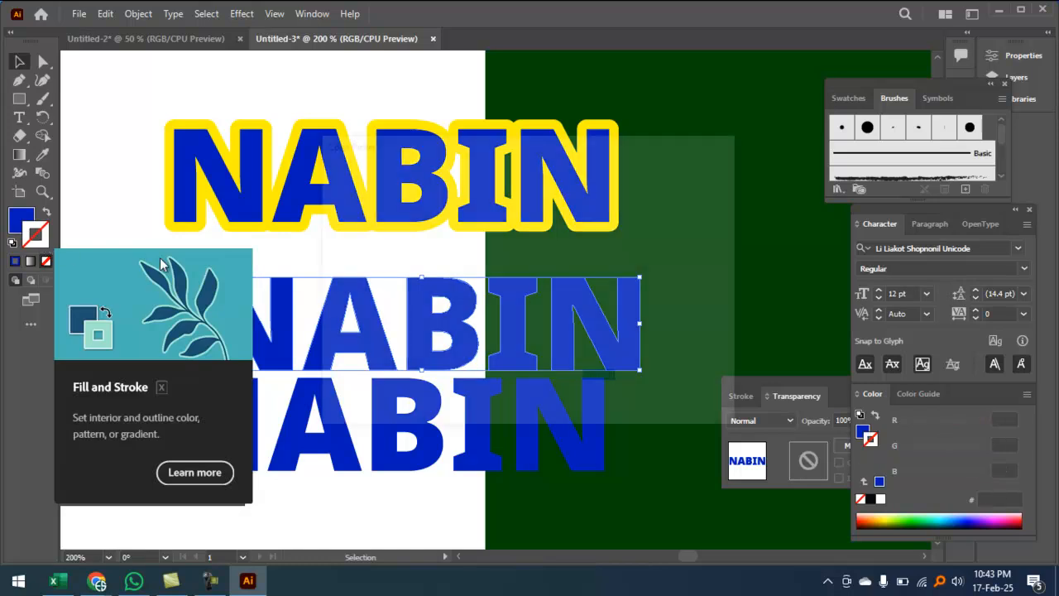
pyautogui.click(700, 322)
# Step: Set the middle NABIN's outline colour to yellow with C 0, M 0, Y 100, K 0
pyautogui.write('0')
pyautogui.press('Tab')
pyautogui.write('0')
pyautogui.press('Tab')
pyautogui.write('100')
pyautogui.press('Tab')
pyautogui.write('0')
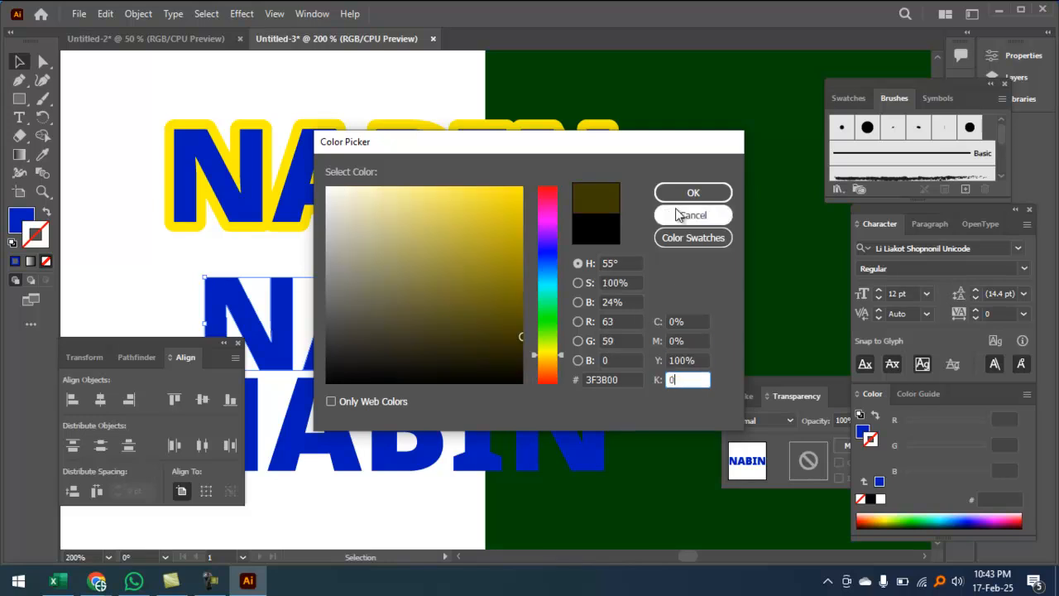
pyautogui.click(686, 193)
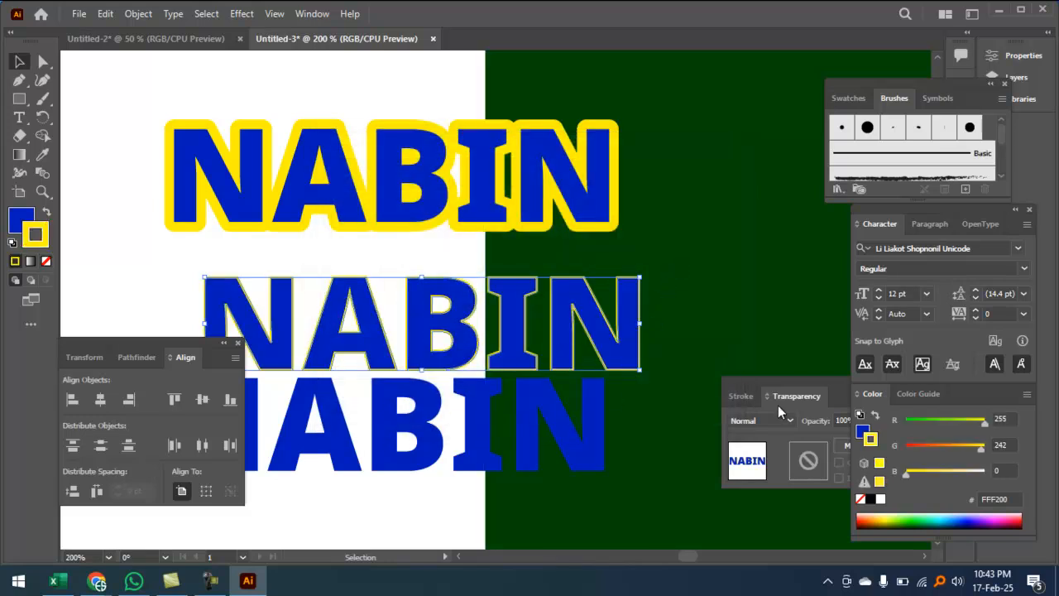
# Step: Re-centre the top blue NABIN on its yellow-outlined backing copy
pyautogui.click(568, 184)
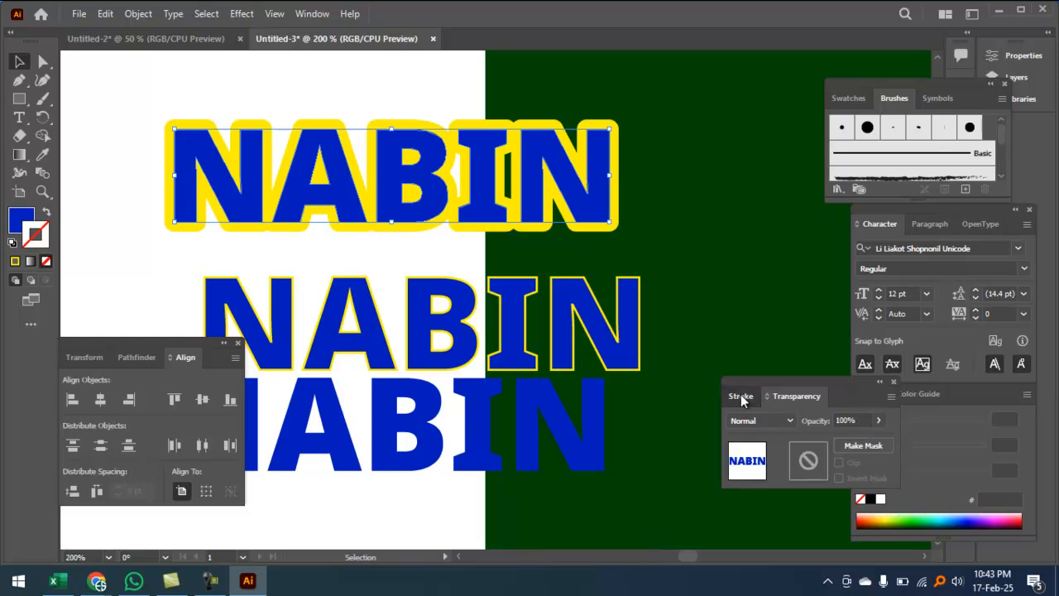
pyautogui.click(741, 395)
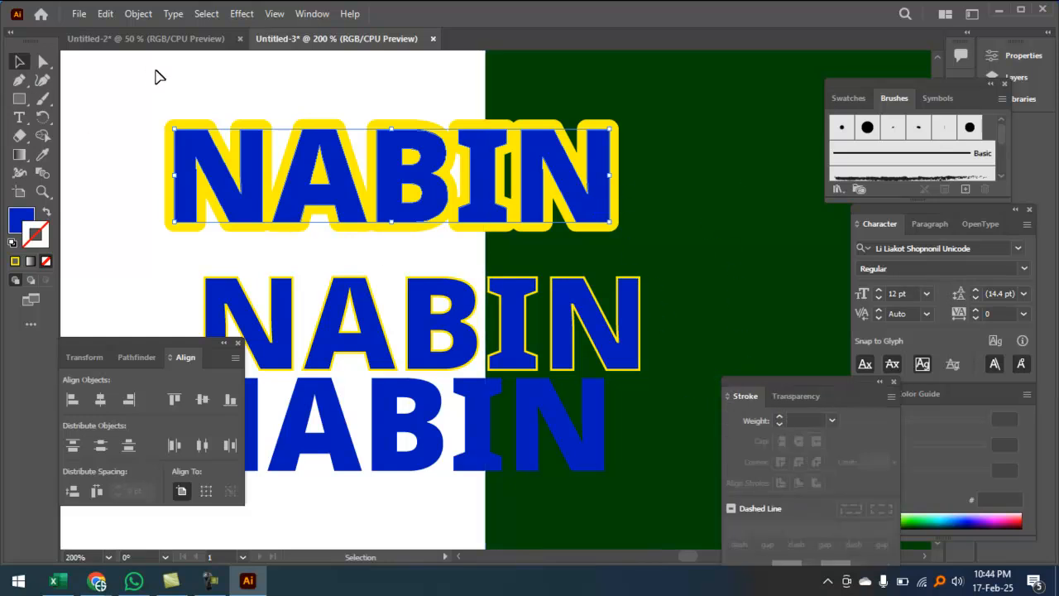
pyautogui.moveTo(258, 170); pyautogui.dragTo(249, 202)
pyautogui.click(253, 131)
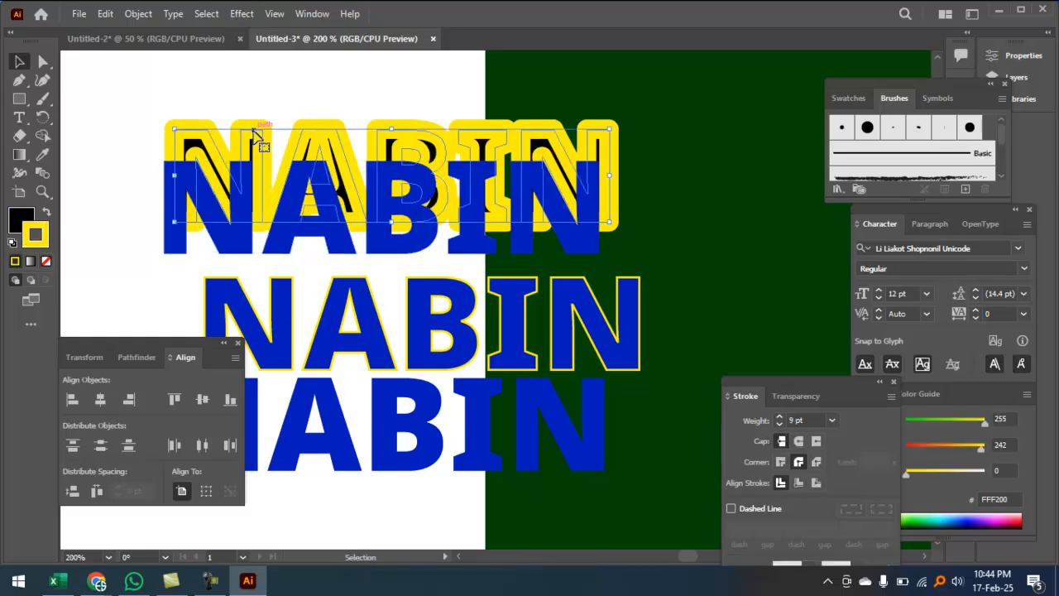
pyautogui.moveTo(155, 93); pyautogui.dragTo(219, 202)
pyautogui.click(100, 400)
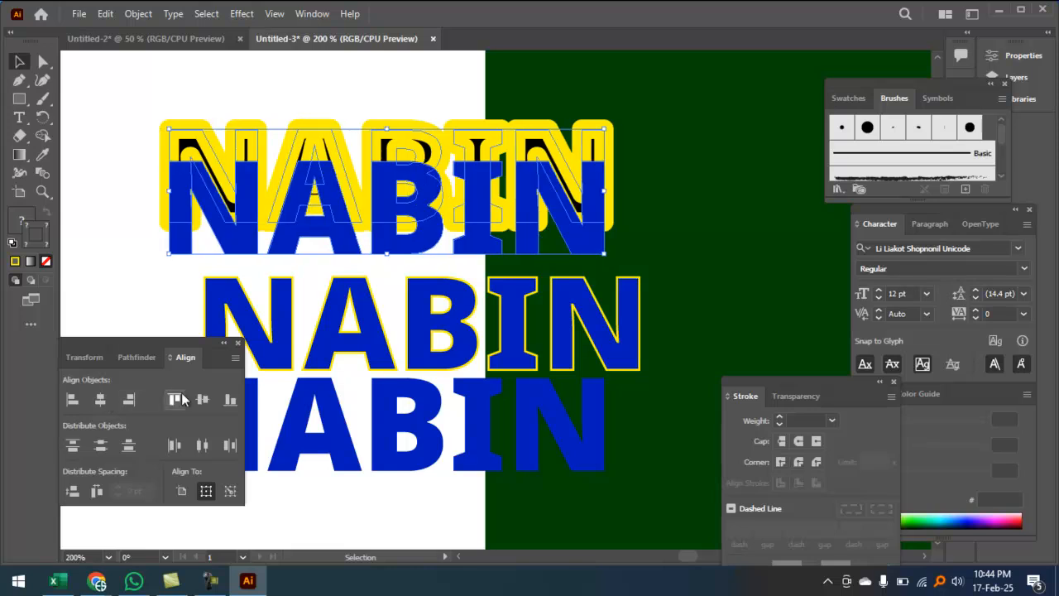
pyautogui.click(202, 399)
pyautogui.click(151, 262)
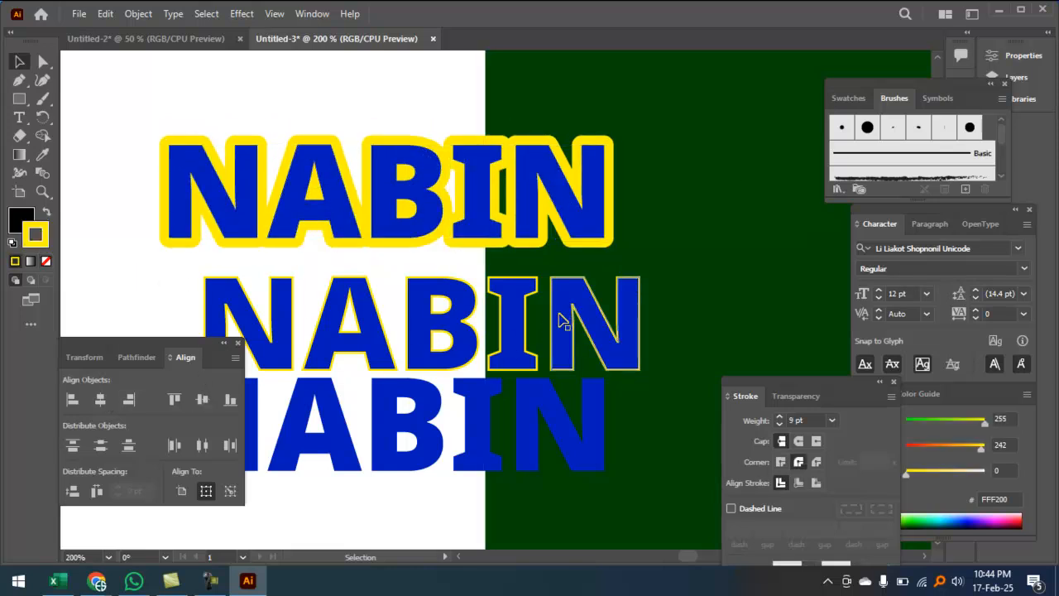
# Step: Thicken the middle NABIN's yellow outline by entering 5 in the stroke weight
pyautogui.click(579, 331)
pyautogui.click(758, 422)
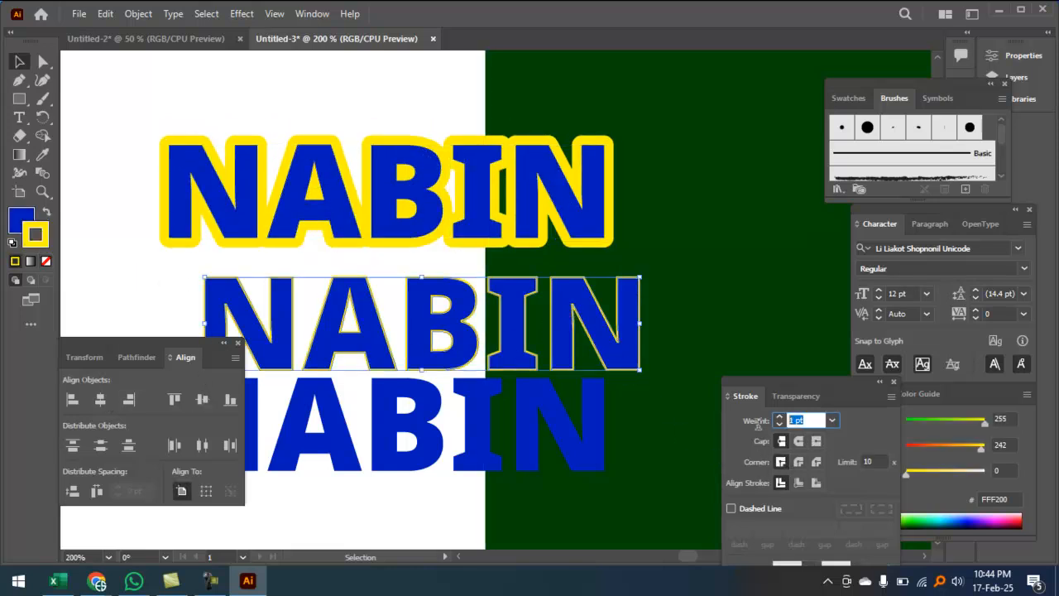
pyautogui.write('5')
pyautogui.press('Return')
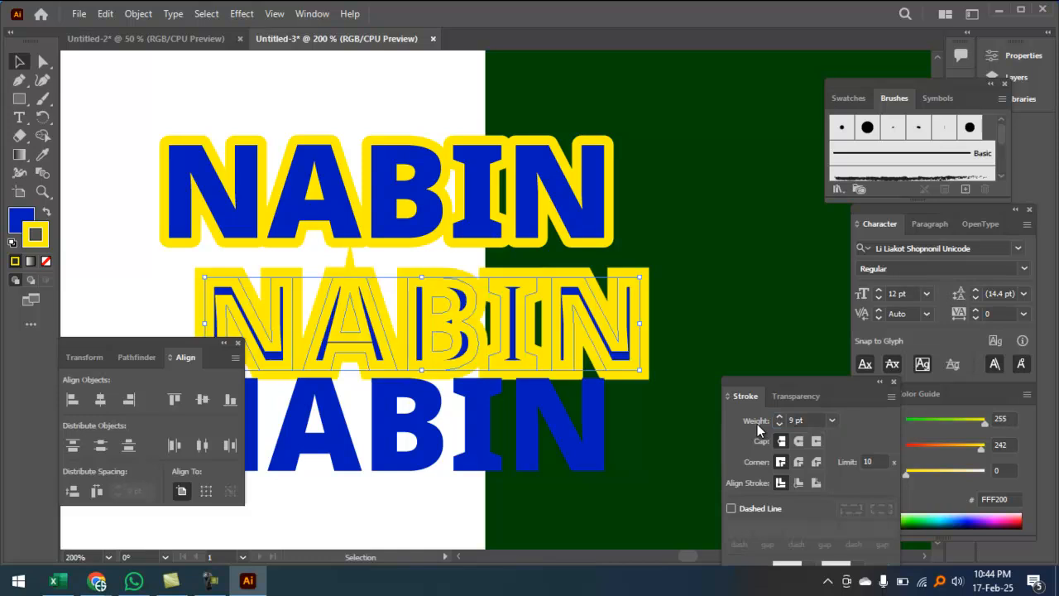
# Step: Centre the middle and bottom NABINs on each other horizontally and vertically
pyautogui.click(577, 447)
pyautogui.keyDown('shift'); pyautogui.click(634, 307); pyautogui.keyUp('shift')
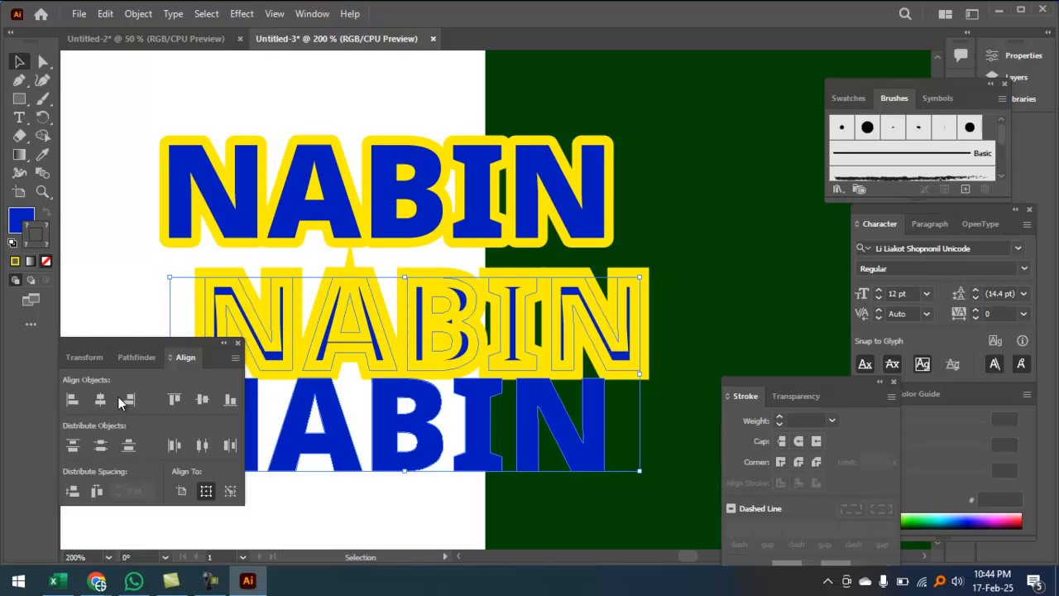
pyautogui.click(101, 400)
pyautogui.click(201, 399)
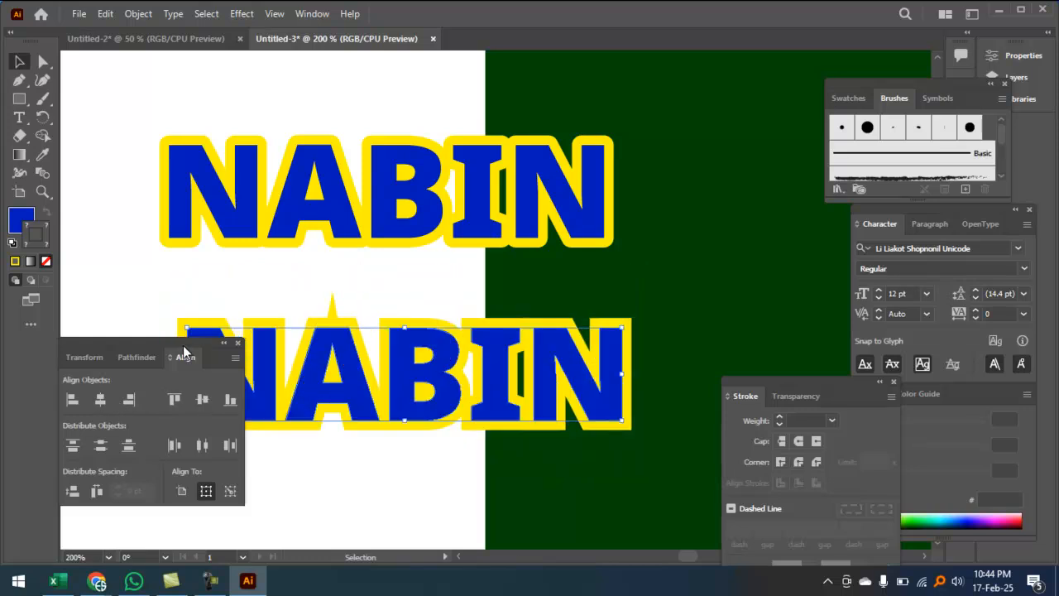
pyautogui.click(135, 111)
# Step: Group the top NABIN's layers and move it down to sit just above the lower NABIN
pyautogui.click(242, 189)
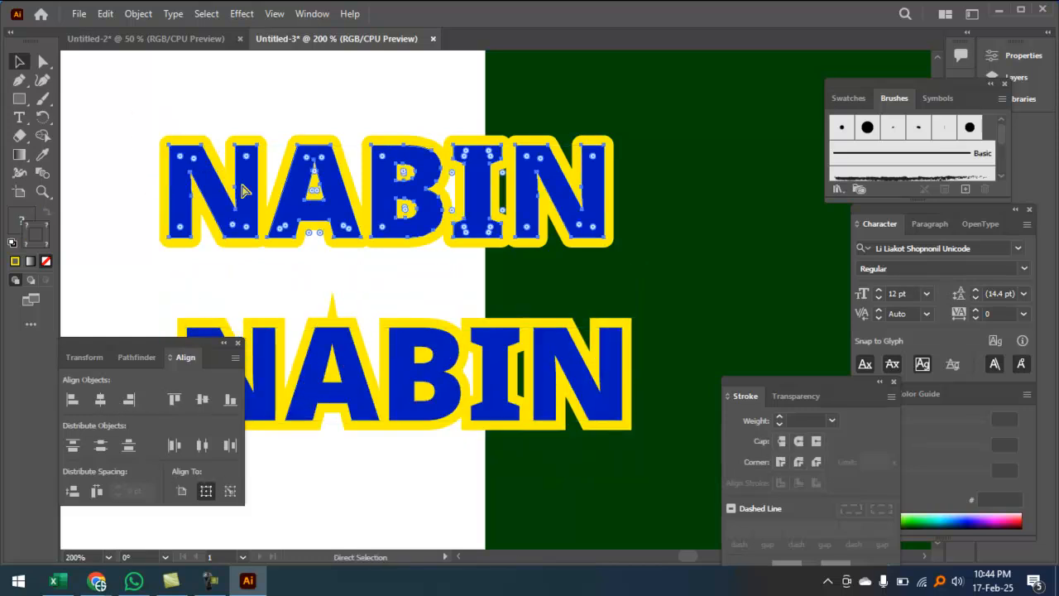
pyautogui.hotkey('ctrl', 'g')
pyautogui.click(398, 304)
pyautogui.moveTo(495, 225); pyautogui.dragTo(508, 286)
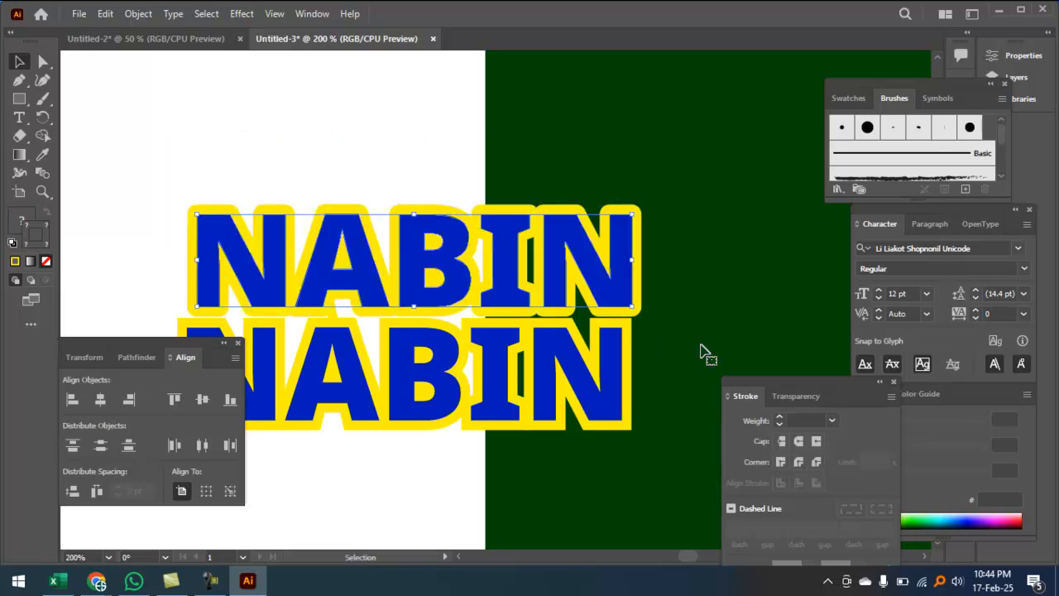
pyautogui.moveTo(607, 393); pyautogui.dragTo(616, 403)
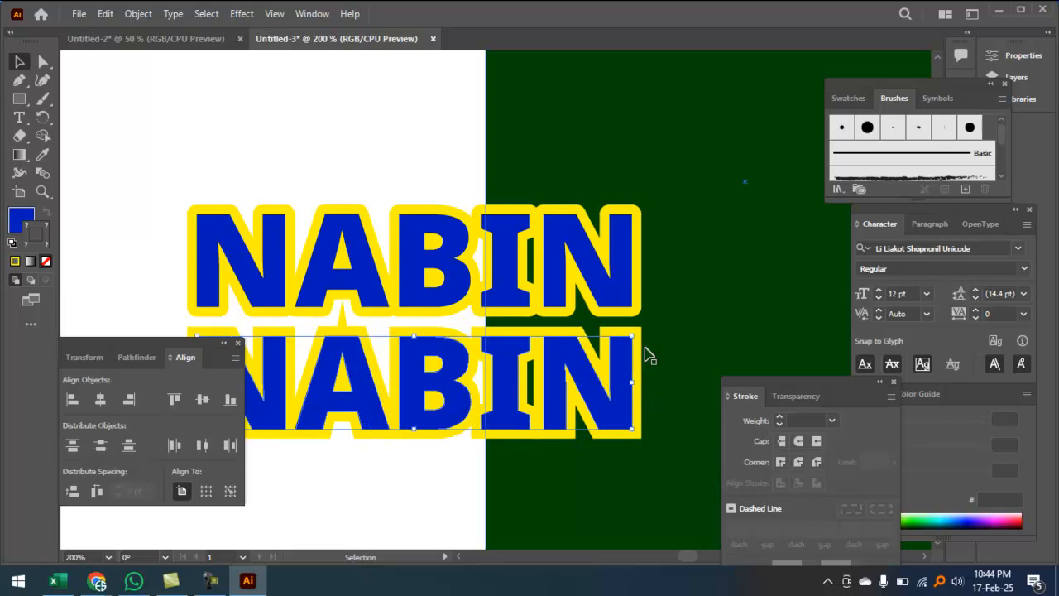
pyautogui.click(687, 284)
pyautogui.keyDown('ctrl'); pyautogui.click(670, 386); pyautogui.keyUp('ctrl')
pyautogui.keyDown('ctrl'); pyautogui.click(671, 383); pyautogui.keyUp('ctrl')
pyautogui.moveTo(537, 242); pyautogui.dragTo(723, 406)
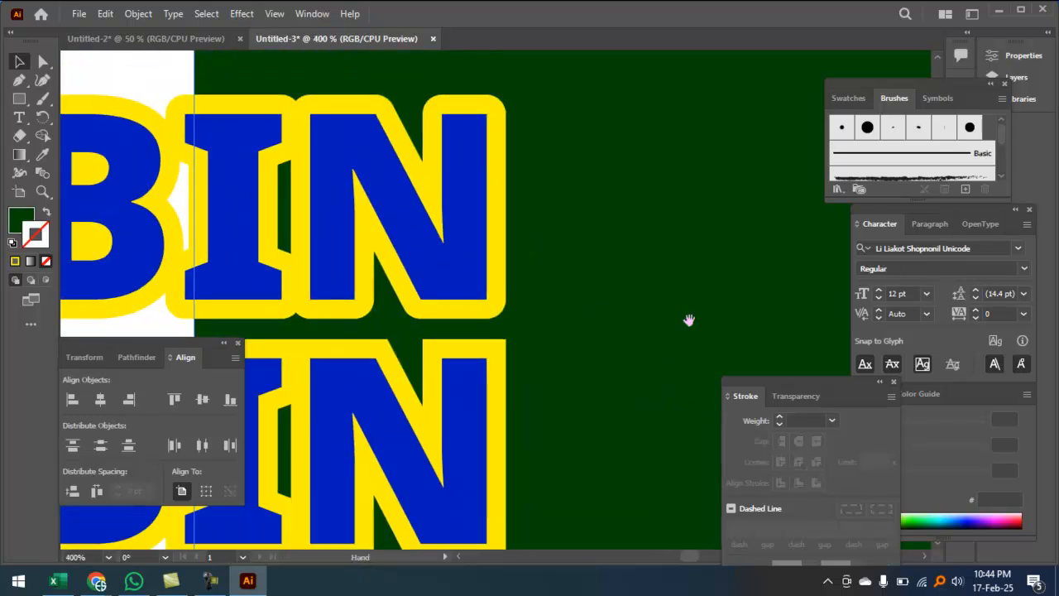
# Step: Hide the panels and mark the N's outline corners with freehand annotations
pyautogui.press('Tab')
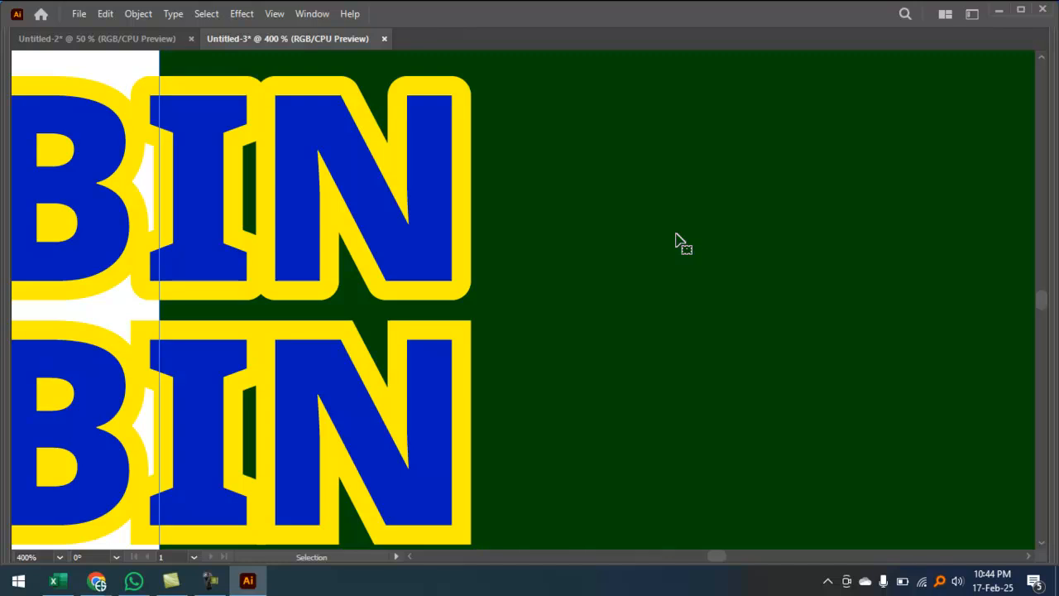
pyautogui.hotkey('ctrl', '-')
pyautogui.hotkey('ctrl', '-')
pyautogui.moveTo(552, 355); pyautogui.dragTo(743, 201)
pyautogui.click(669, 235)
pyautogui.moveTo(672, 230); pyautogui.dragTo(627, 280)
pyautogui.press('a')
pyautogui.press('n')
pyautogui.moveTo(582, 168); pyautogui.dragTo(753, 106)
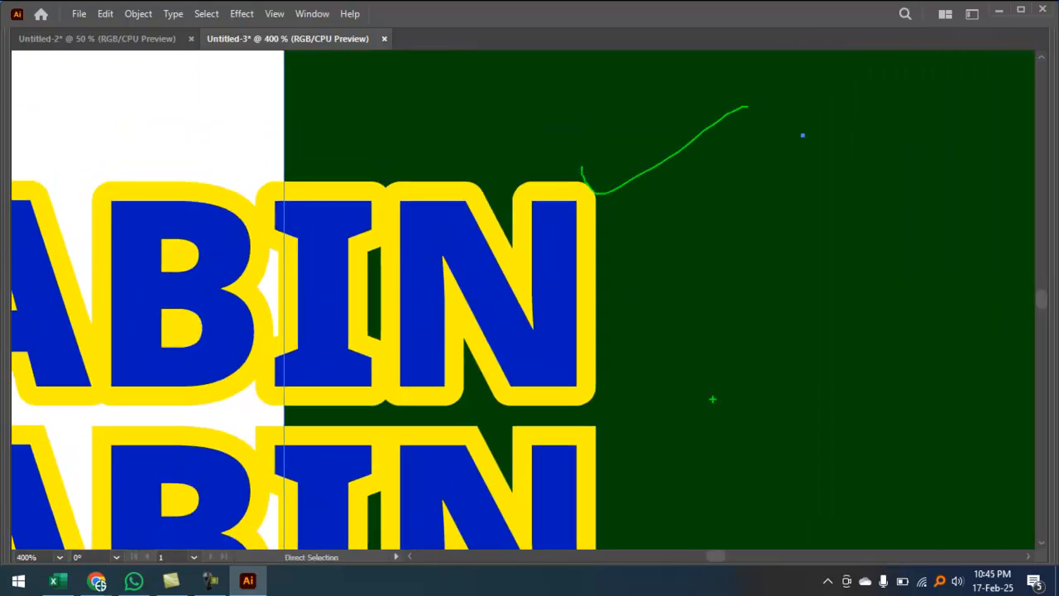
pyautogui.moveTo(581, 415); pyautogui.dragTo(632, 456)
pyautogui.press('Escape')
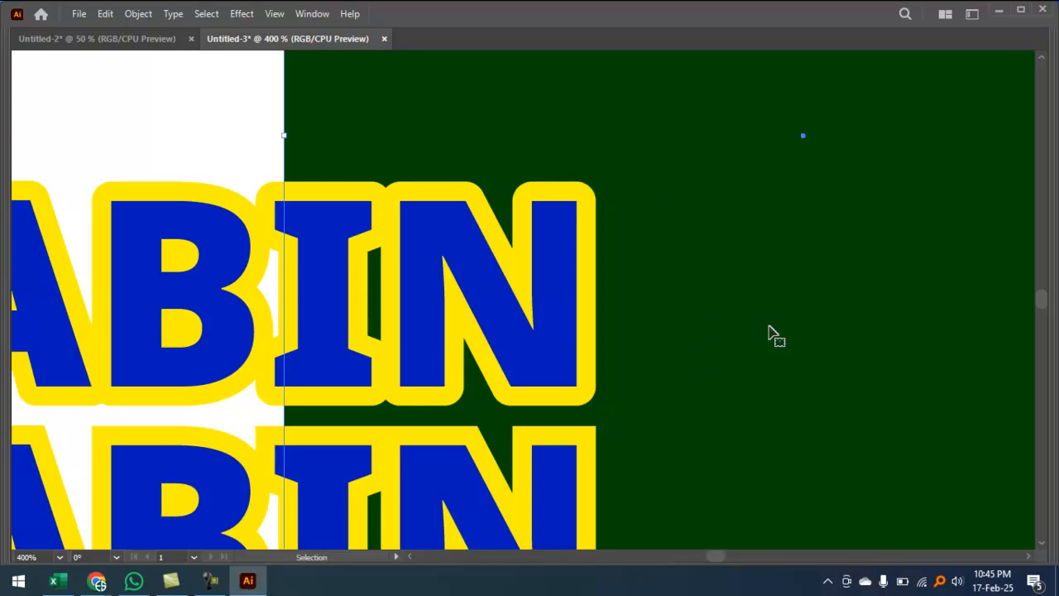
# Step: Zoom in closely to compare the square and rounded outline corners of the N
pyautogui.keyDown('ctrl'); pyautogui.click(598, 321); pyautogui.keyUp('ctrl')
pyautogui.moveTo(588, 335)
pyautogui.mouseDown()
pyautogui.moveTo(494, 320)
pyautogui.moveTo(594, 287)
pyautogui.moveTo(626, 234)
pyautogui.moveTo(620, 208)
pyautogui.moveTo(561, 299)
pyautogui.mouseUp()
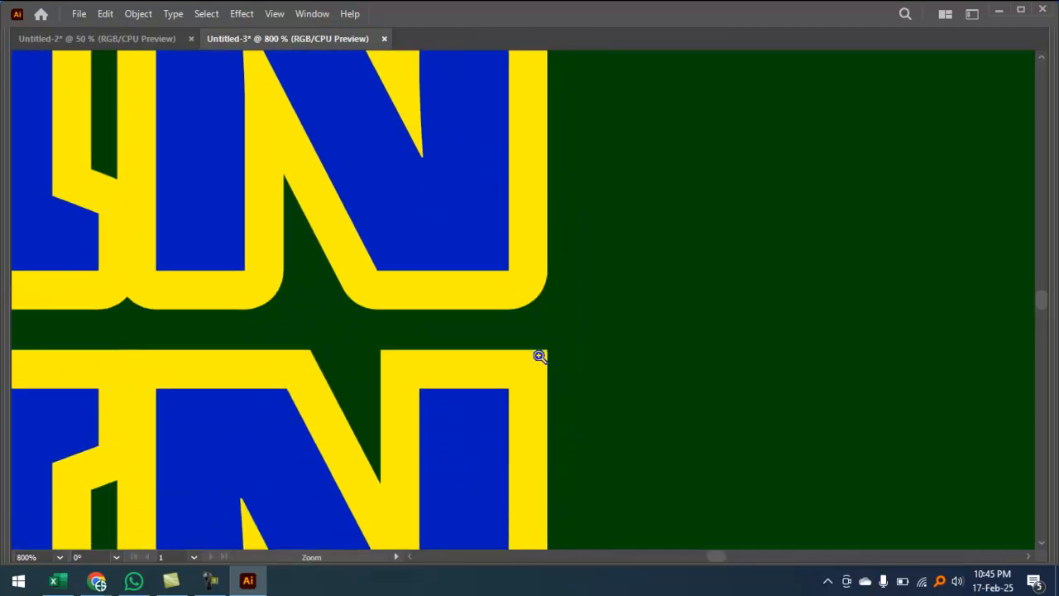
pyautogui.keyDown('ctrl'); pyautogui.click(540, 356); pyautogui.keyUp('ctrl')
pyautogui.keyDown('ctrl'); pyautogui.click(540, 357); pyautogui.keyUp('ctrl')
pyautogui.keyDown('ctrl'); pyautogui.click(540, 357); pyautogui.keyUp('ctrl')
pyautogui.moveTo(442, 201); pyautogui.dragTo(469, 388)
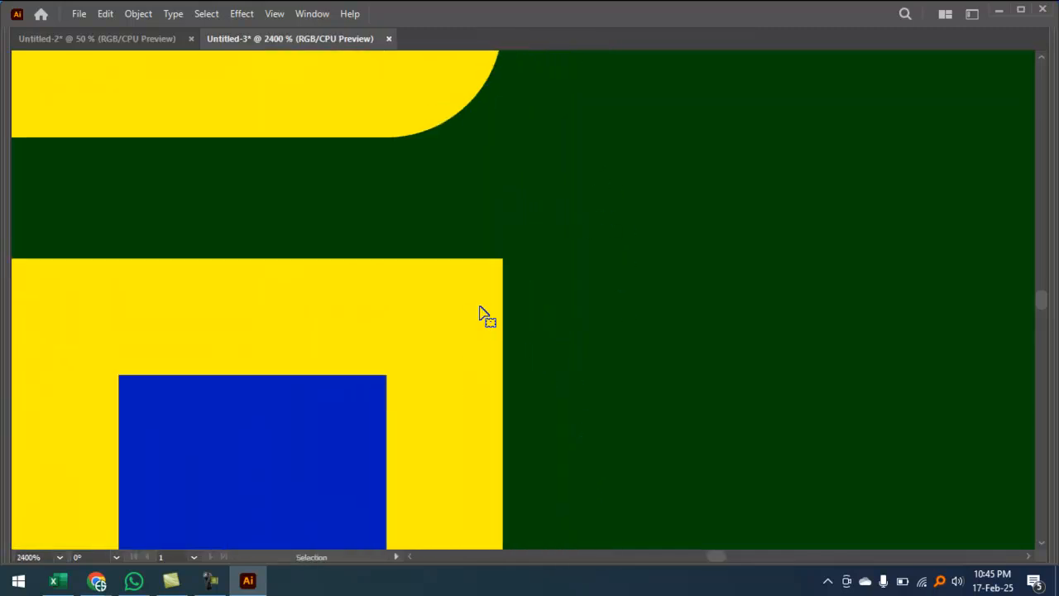
pyautogui.keyDown('ctrl'); pyautogui.click(502, 263); pyautogui.keyUp('ctrl')
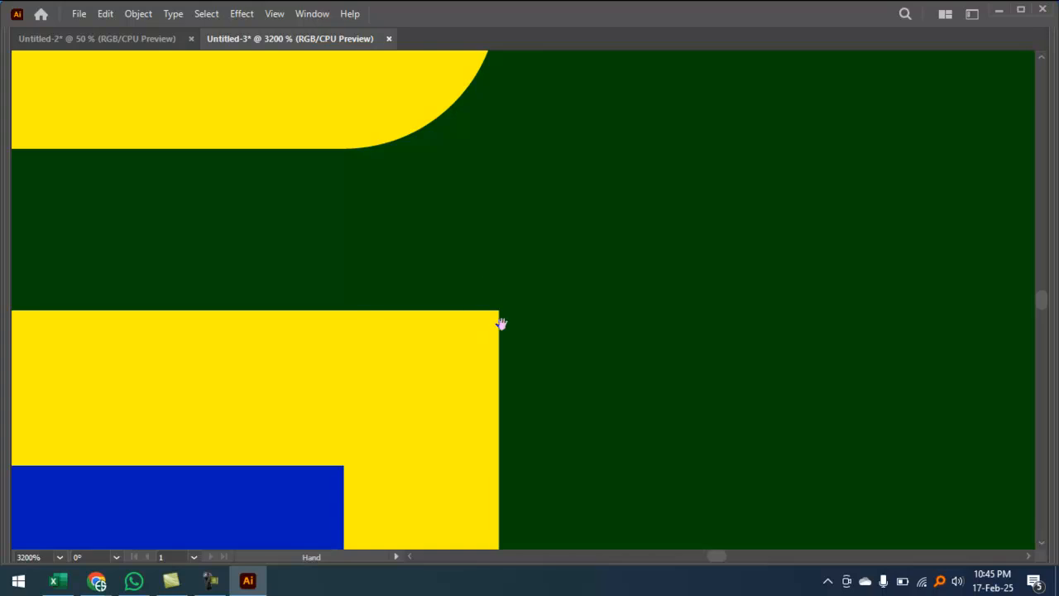
pyautogui.moveTo(527, 234); pyautogui.dragTo(561, 476)
pyautogui.moveTo(554, 231); pyautogui.dragTo(563, 313)
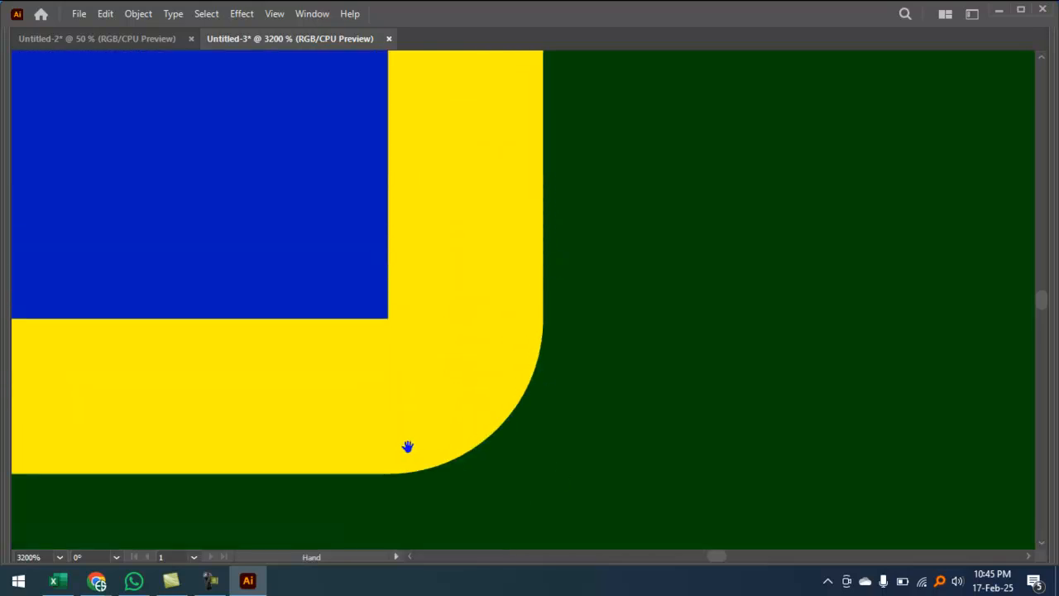
pyautogui.hotkey('ctrl', '-')
pyautogui.hotkey('ctrl', '-')
pyautogui.hotkey('ctrl', '-')
pyautogui.hotkey('ctrl', '-')
pyautogui.hotkey('ctrl', '-')
pyautogui.hotkey('ctrl', '-')
pyautogui.hotkey('ctrl', '-')
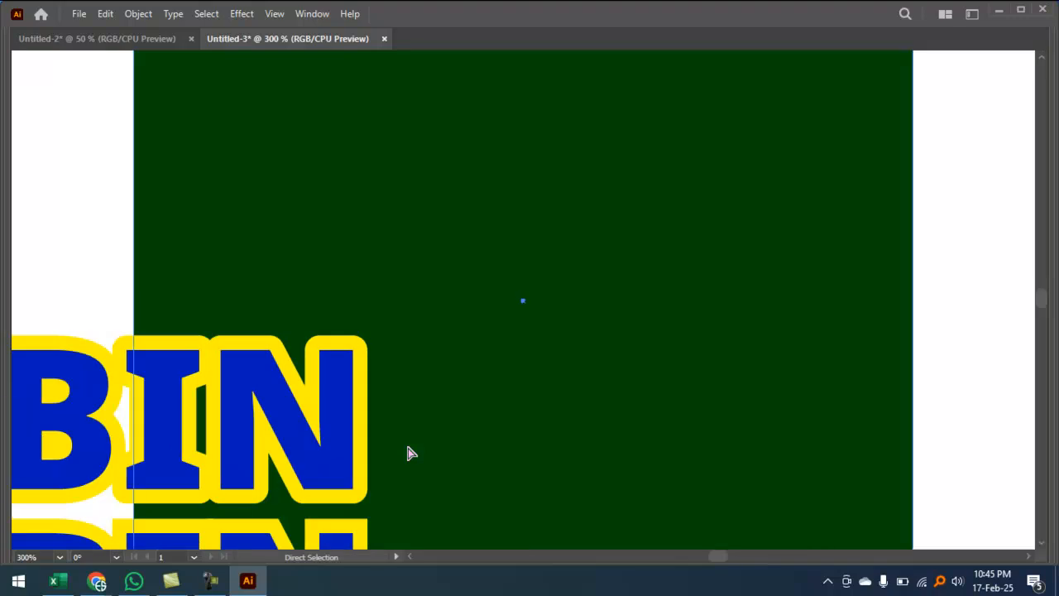
pyautogui.moveTo(397, 433); pyautogui.dragTo(661, 293)
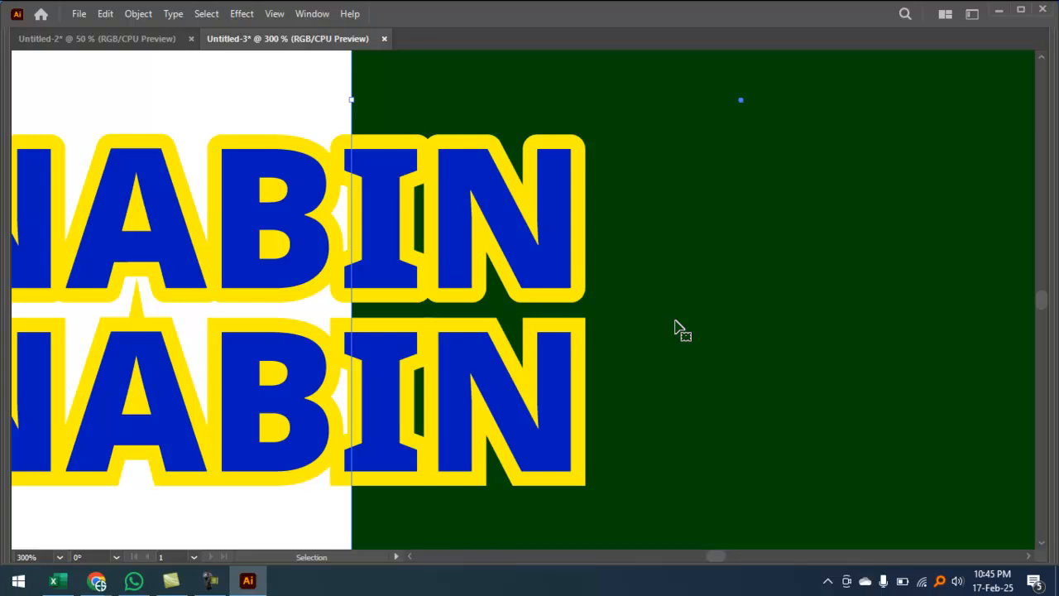
# Step: Restore the panels and drag the lower NABIN group up and right over the upper one
pyautogui.press('Tab')
pyautogui.hotkey('ctrl', '-')
pyautogui.press('space')
pyautogui.moveTo(394, 498); pyautogui.dragTo(615, 300)
pyautogui.click(437, 414)
pyautogui.moveTo(526, 319); pyautogui.dragTo(600, 279)
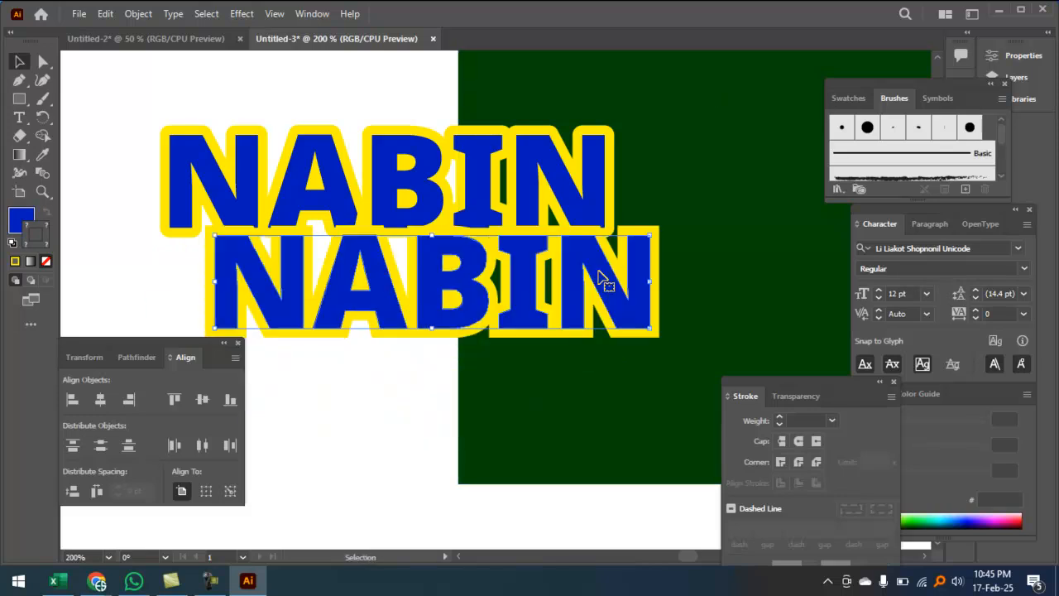
# Step: Ungroup the lower NABIN and drag its blue fill and yellow outline copies apart
pyautogui.rightClick(599, 276)
pyautogui.click(643, 404)
pyautogui.click(405, 389)
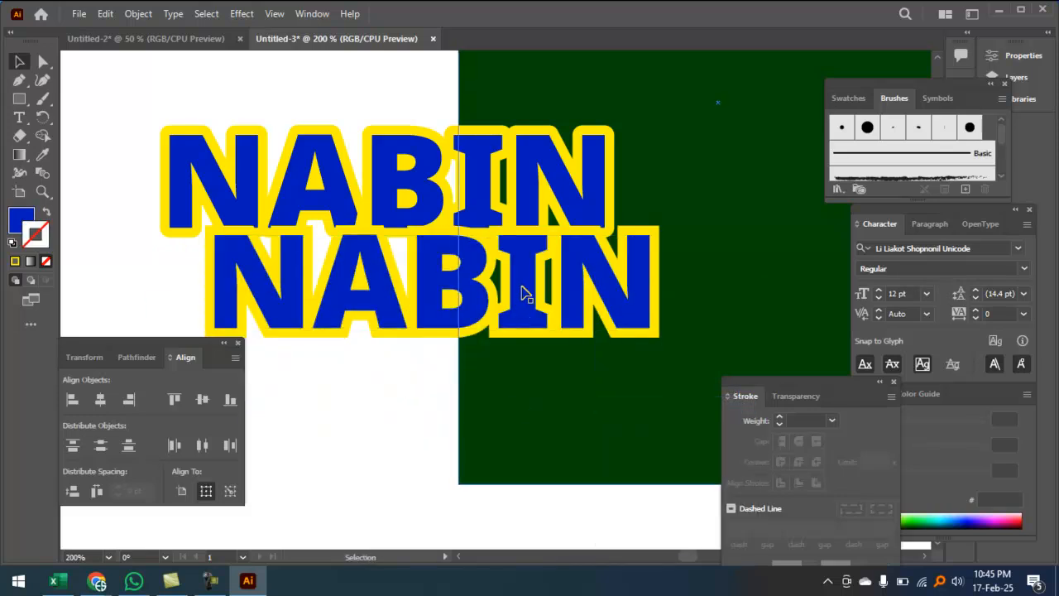
pyautogui.moveTo(523, 294); pyautogui.dragTo(421, 390)
pyautogui.moveTo(619, 276); pyautogui.dragTo(650, 339)
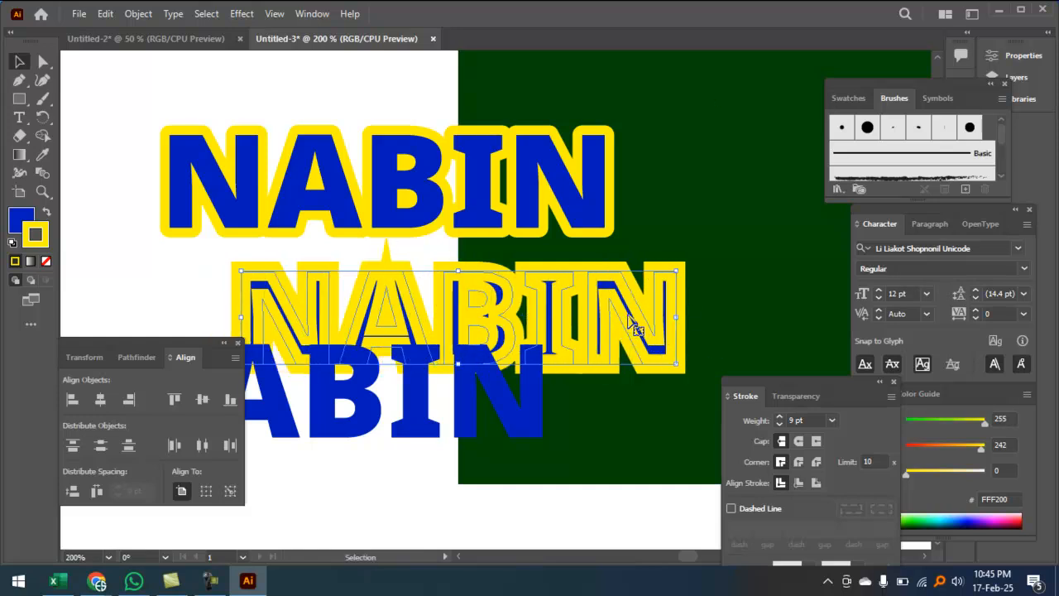
# Step: Zoom in on the yellow outline and give its 9 pt stroke round corner joins
pyautogui.hotkey('ctrl', 'space')
pyautogui.keyDown('ctrl'); pyautogui.click(629, 313); pyautogui.keyUp('ctrl')
pyautogui.keyDown('ctrl'); pyautogui.click(629, 313); pyautogui.keyUp('ctrl')
pyautogui.moveTo(688, 324); pyautogui.dragTo(721, 213)
pyautogui.moveTo(682, 268); pyautogui.dragTo(824, 308)
pyautogui.press('a')
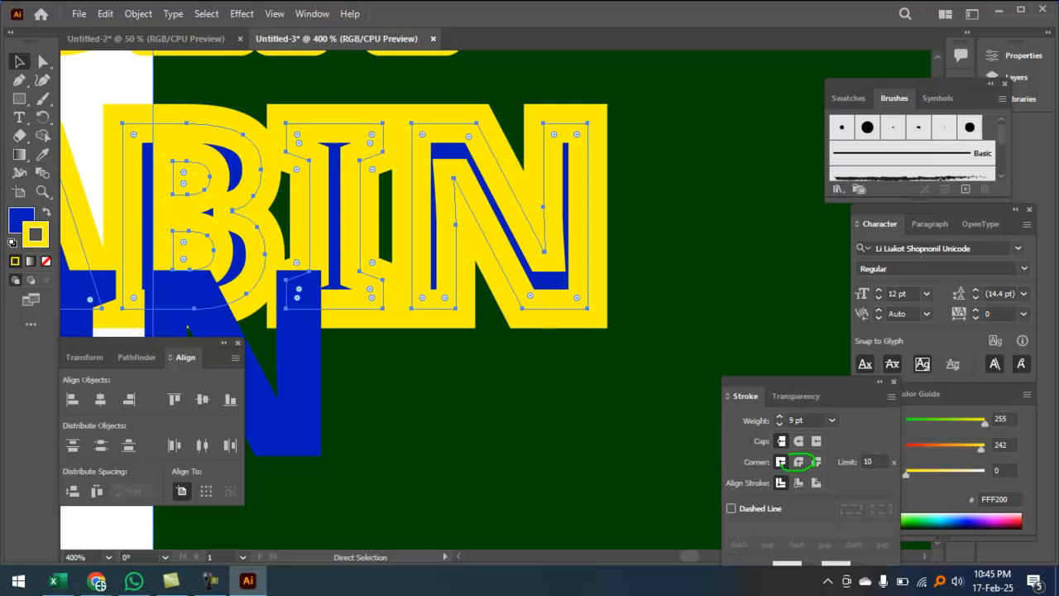
pyautogui.press('Escape')
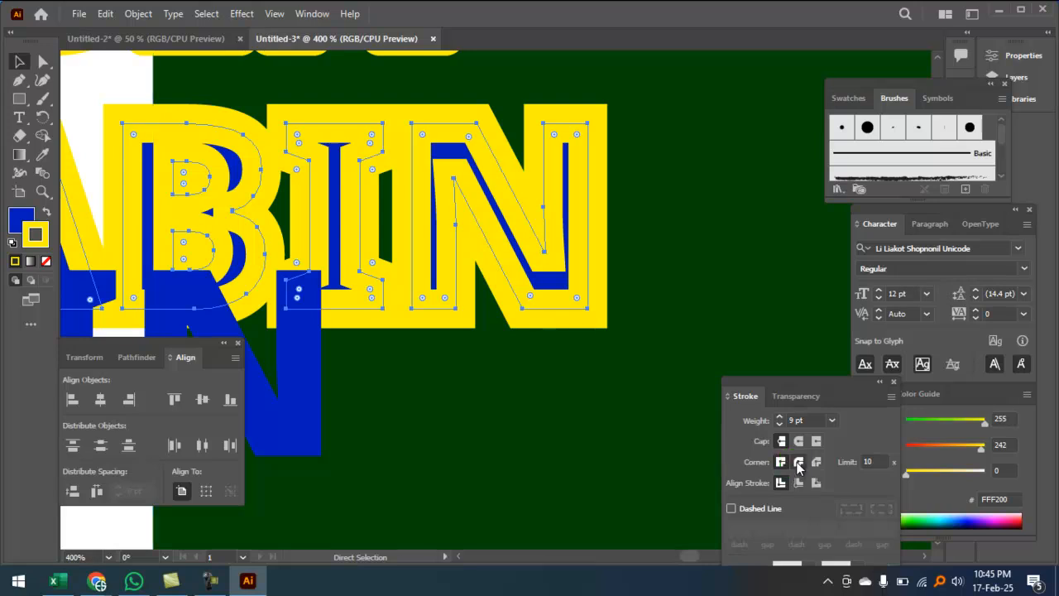
pyautogui.click(798, 463)
# Step: Pan left to the N, detach and close the floating Transparency panel, then deselect
pyautogui.press('space')
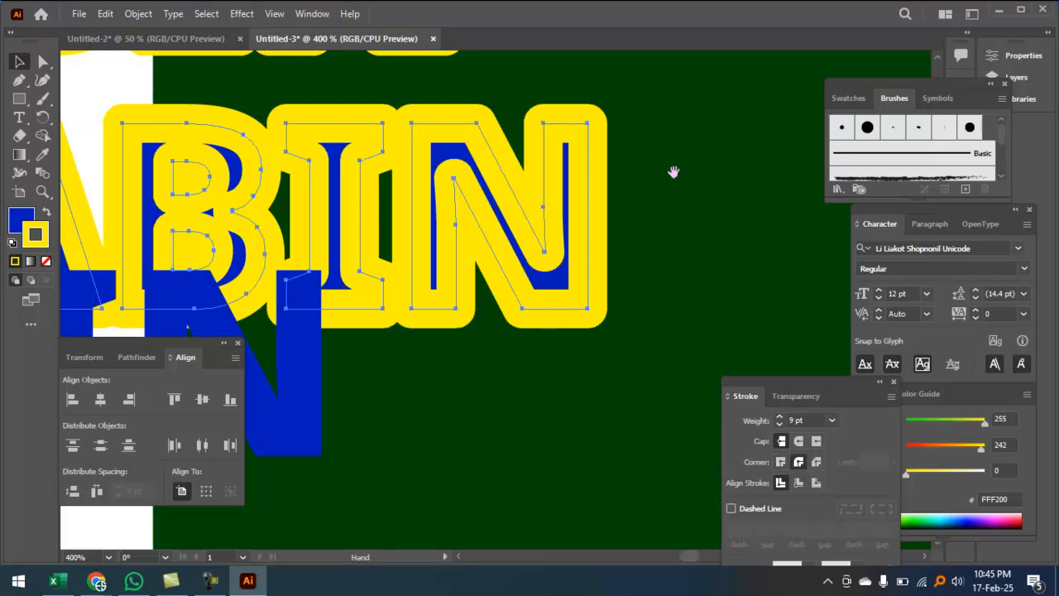
pyautogui.moveTo(673, 172); pyautogui.dragTo(453, 187)
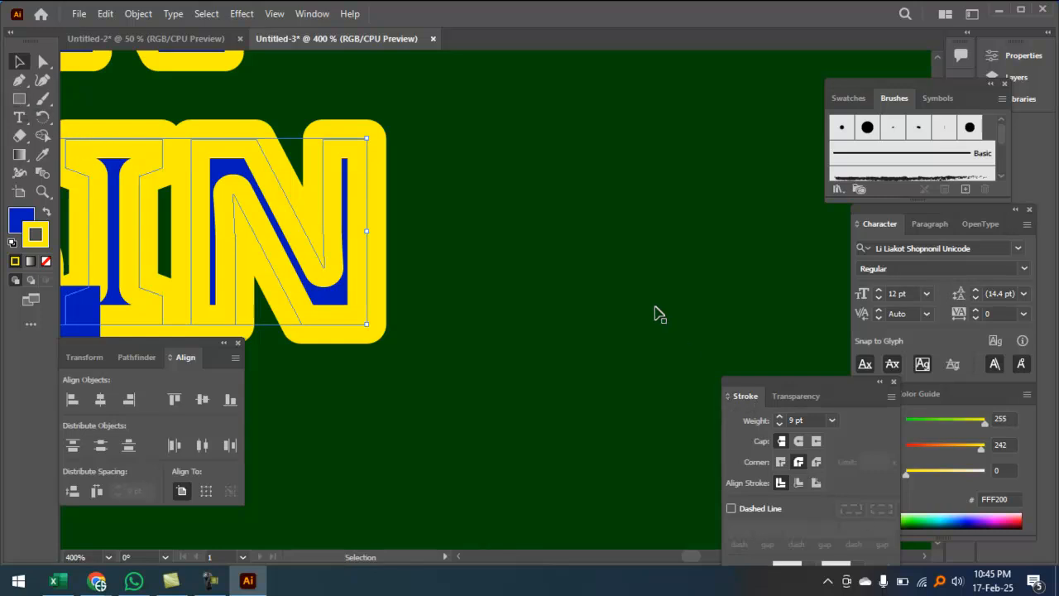
pyautogui.moveTo(812, 386)
pyautogui.mouseDown()
pyautogui.moveTo(748, 322)
pyautogui.moveTo(532, 330)
pyautogui.mouseUp()
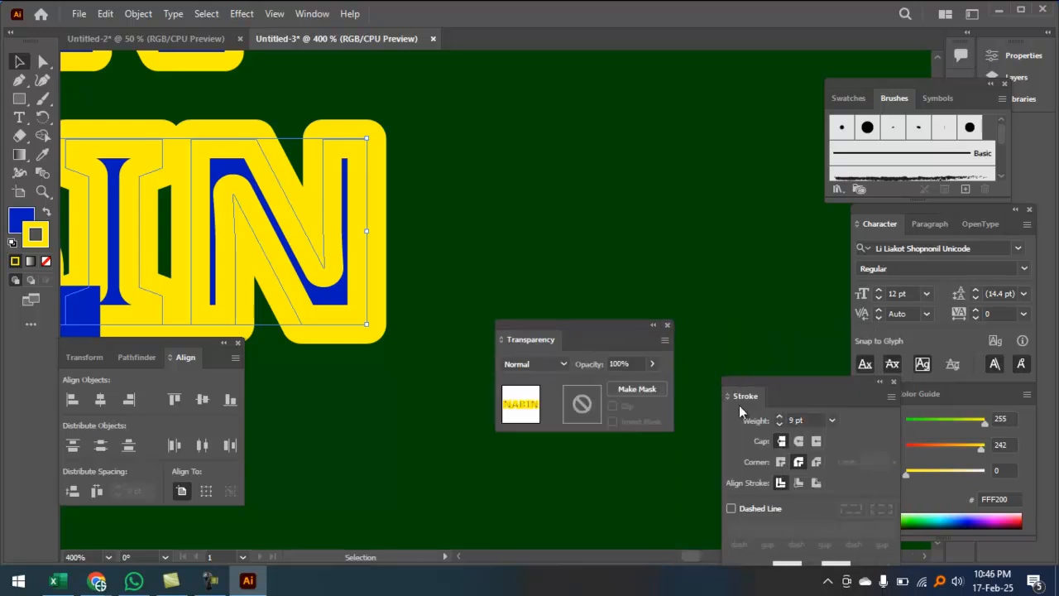
pyautogui.click(667, 325)
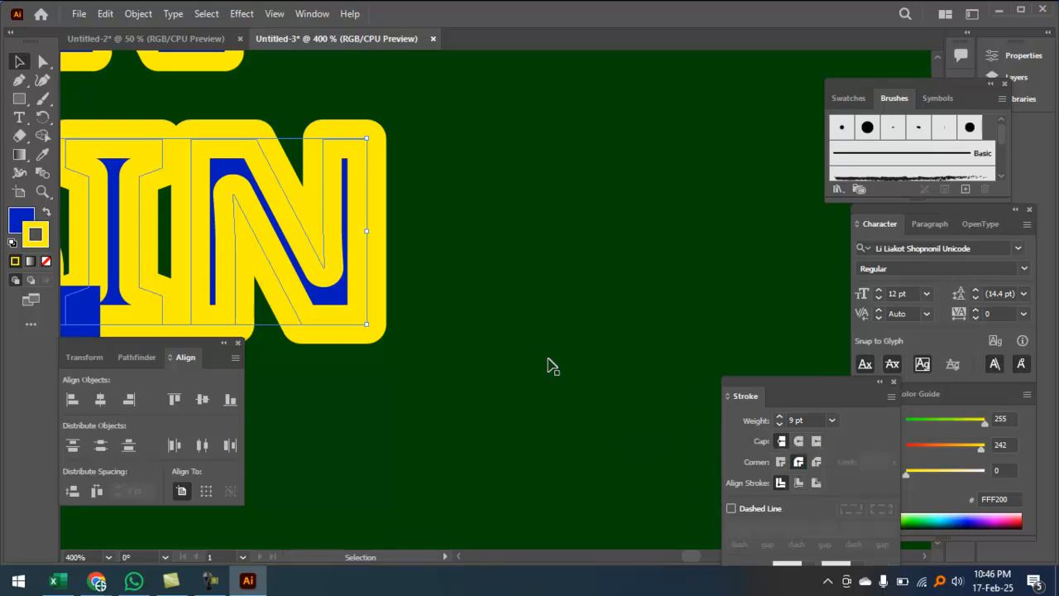
pyautogui.click(505, 199)
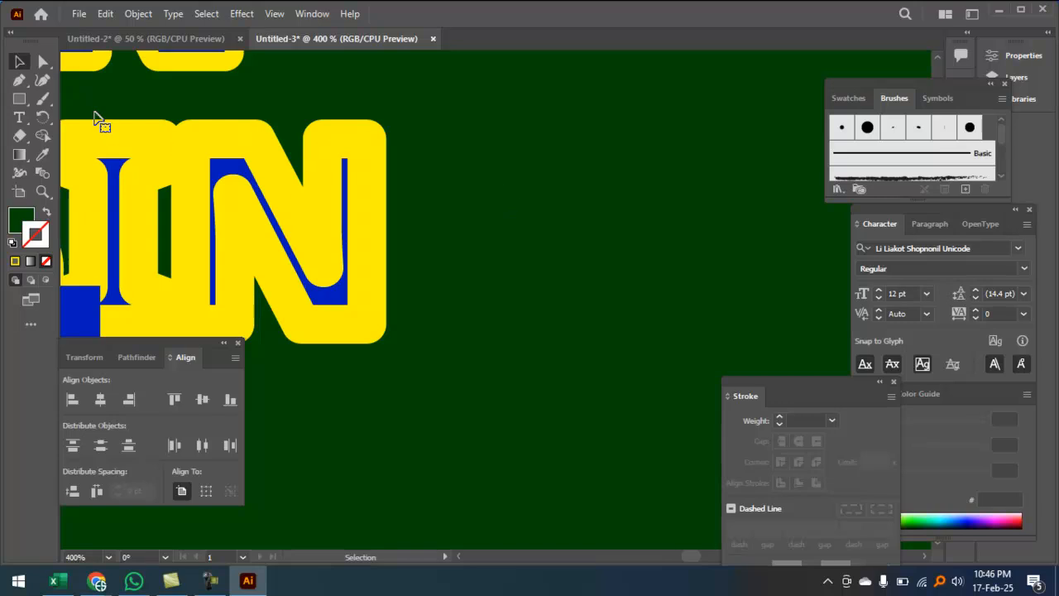
# Step: Draw a vertical line on the green panel and give it a yellow FFEC00 stroke
pyautogui.click(19, 99)
pyautogui.click(99, 173)
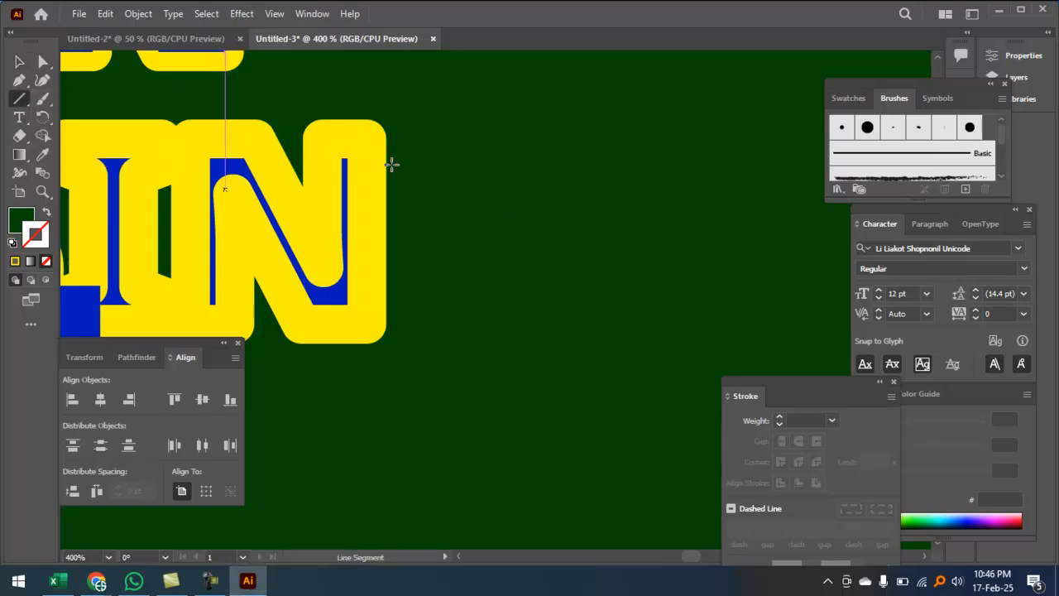
pyautogui.moveTo(558, 89)
pyautogui.mouseDown()
pyautogui.moveTo(570, 347)
pyautogui.moveTo(559, 365)
pyautogui.mouseUp()
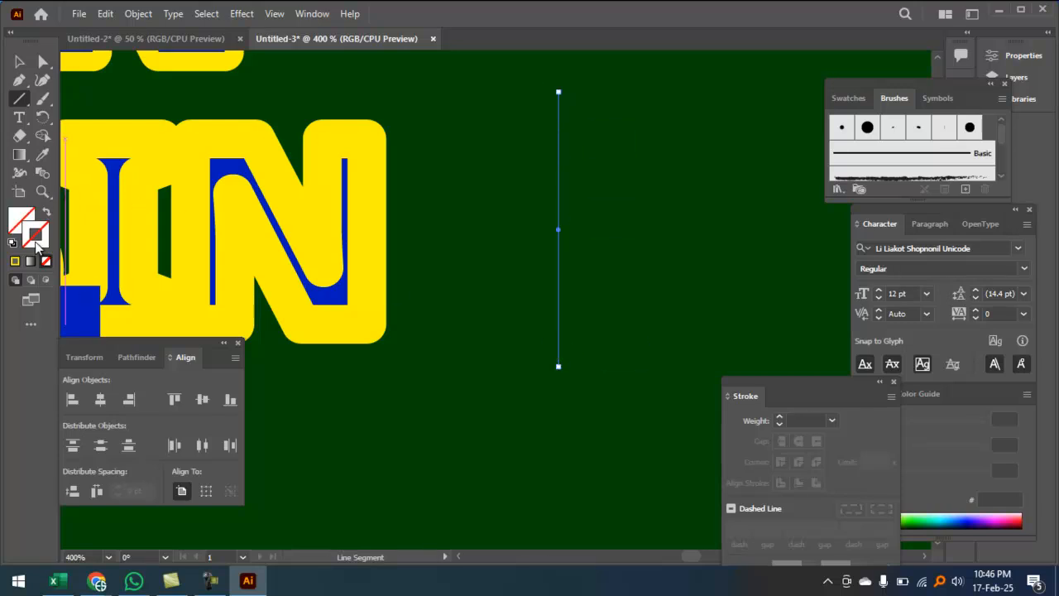
pyautogui.doubleClick(35, 240)
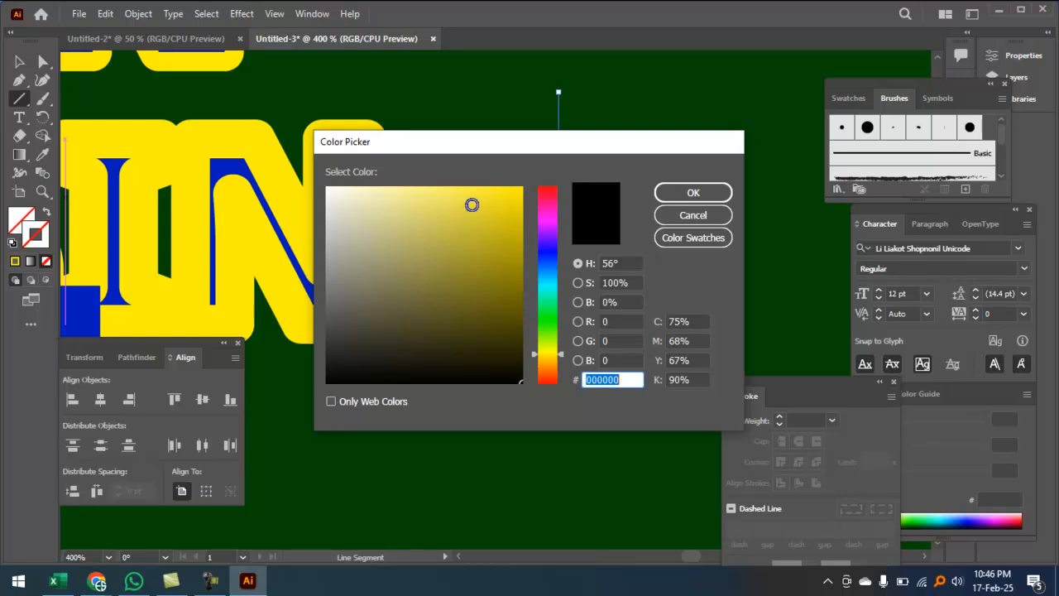
pyautogui.moveTo(472, 204); pyautogui.dragTo(524, 184)
pyautogui.click(686, 191)
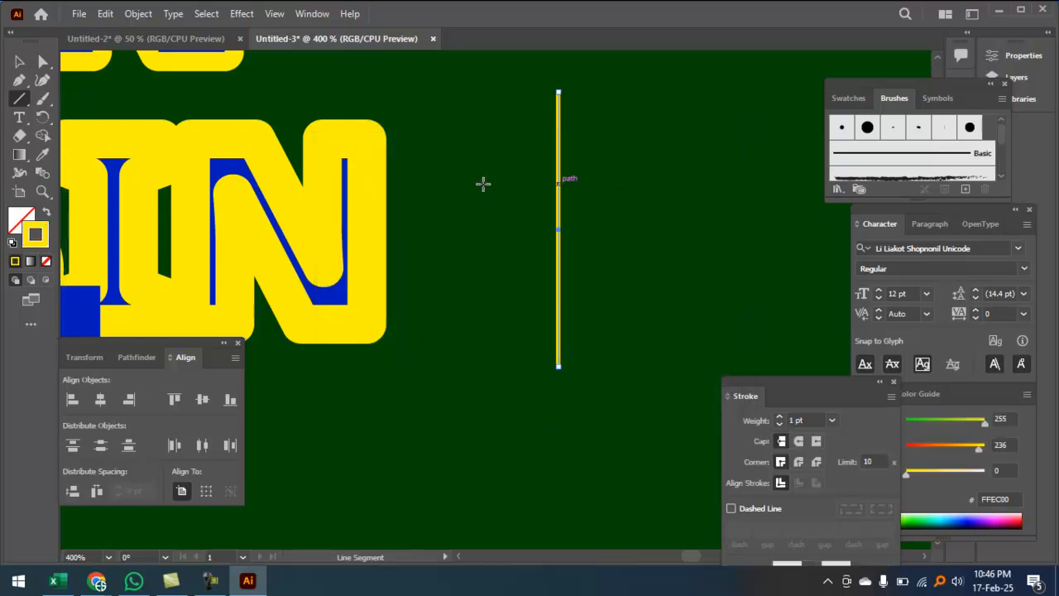
# Step: Raise the line's stroke to 8 pt with round caps and move it further right
pyautogui.click(780, 417)
pyautogui.click(780, 417)
pyautogui.click(780, 417)
pyautogui.click(779, 417)
pyautogui.click(779, 417)
pyautogui.click(780, 417)
pyautogui.click(779, 417)
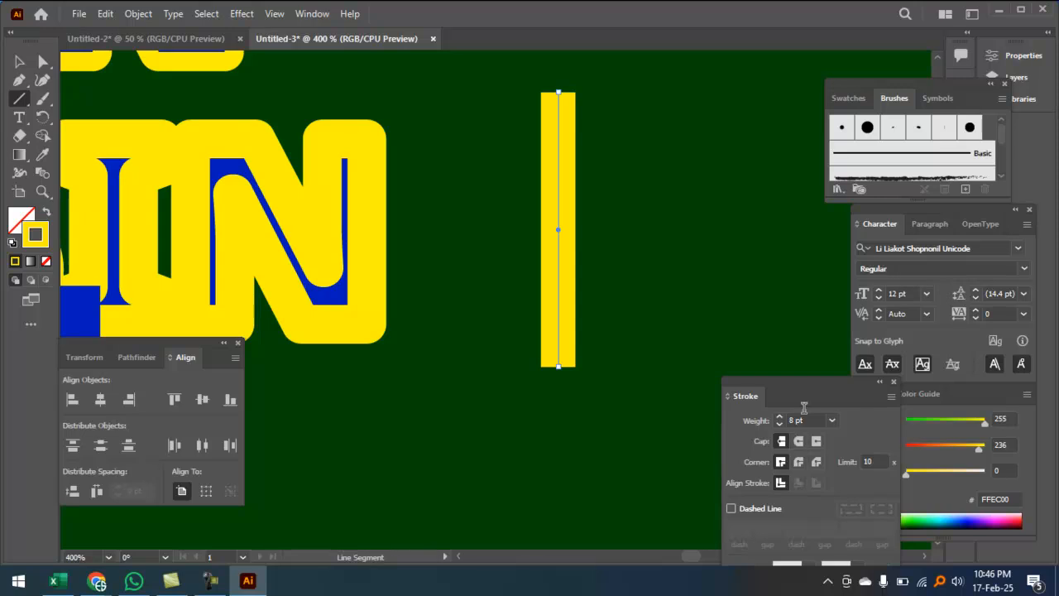
pyautogui.press('ctrl')
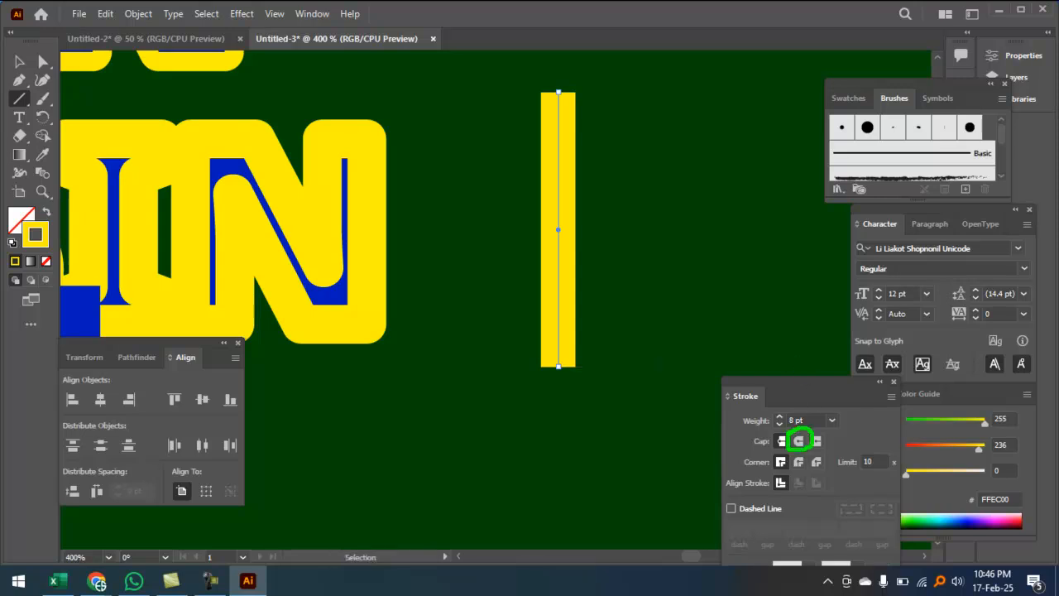
pyautogui.click(799, 440)
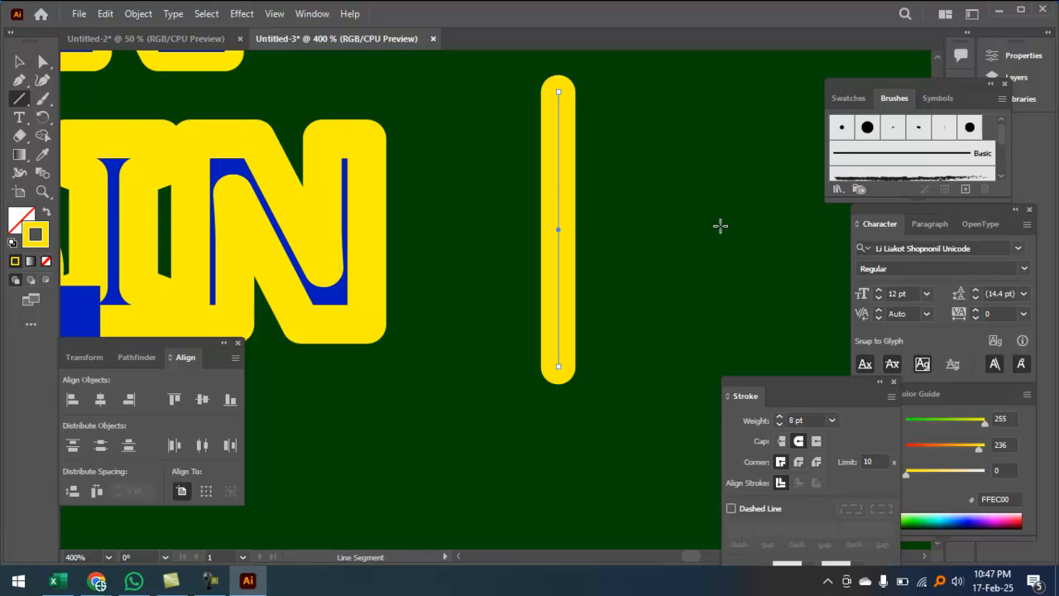
pyautogui.click(19, 62)
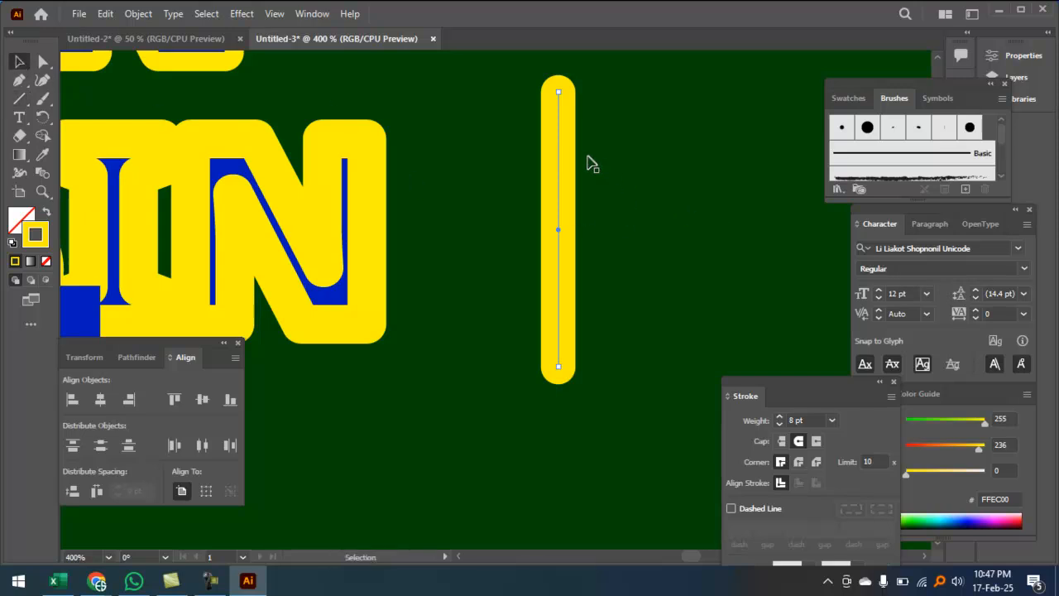
pyautogui.moveTo(561, 164); pyautogui.dragTo(648, 176)
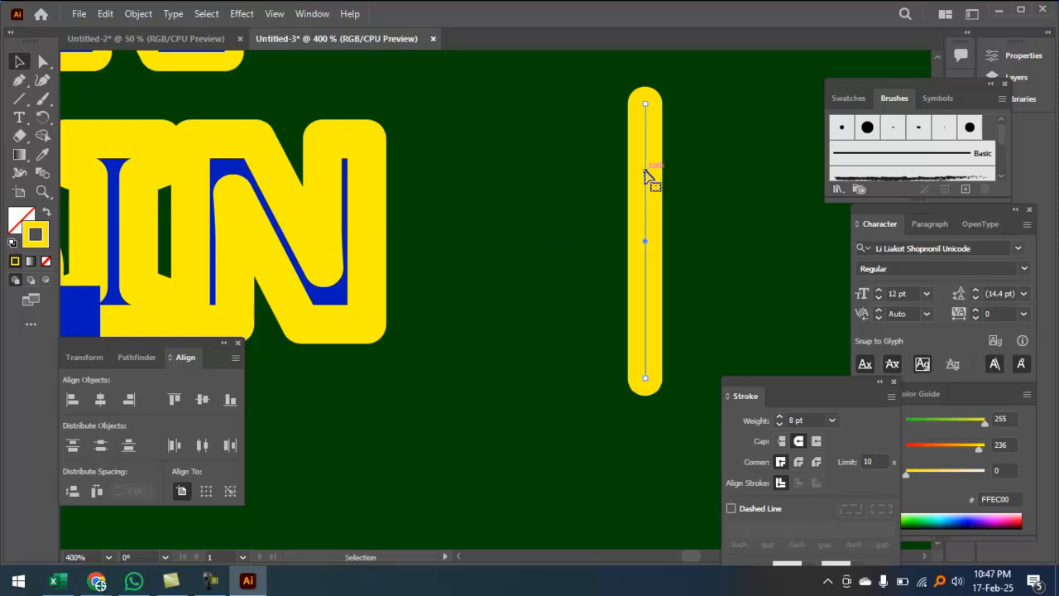
# Step: Delete the yellow line and move the blue NABIN toward the yellow outline
pyautogui.press('Delete')
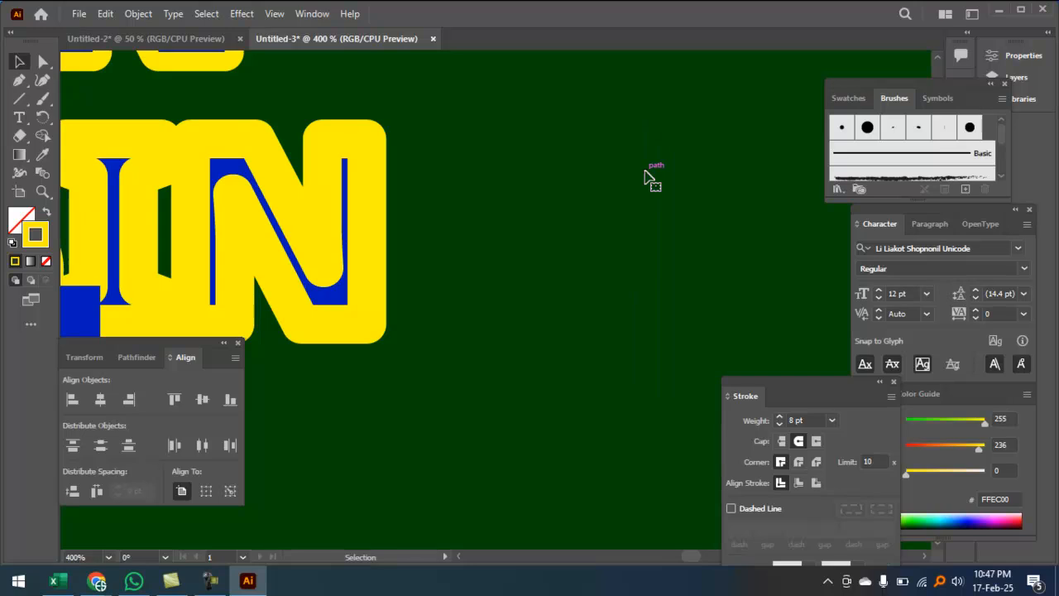
pyautogui.hotkey('ctrl', '1')
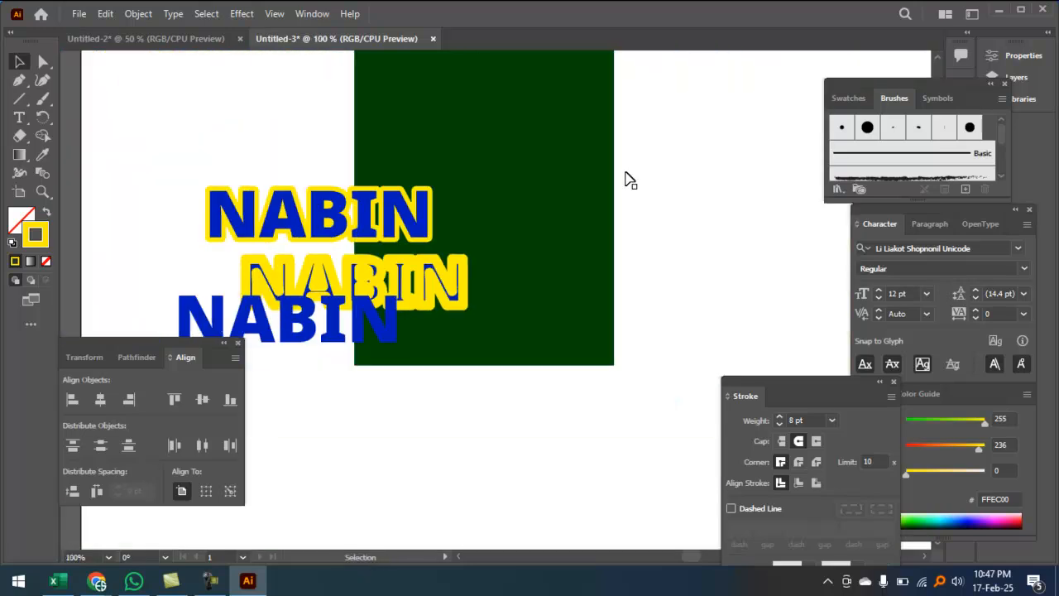
pyautogui.moveTo(361, 321); pyautogui.dragTo(416, 288)
pyautogui.moveTo(515, 310); pyautogui.dragTo(517, 309)
pyautogui.click(502, 333)
pyautogui.press('a')
pyautogui.press('v')
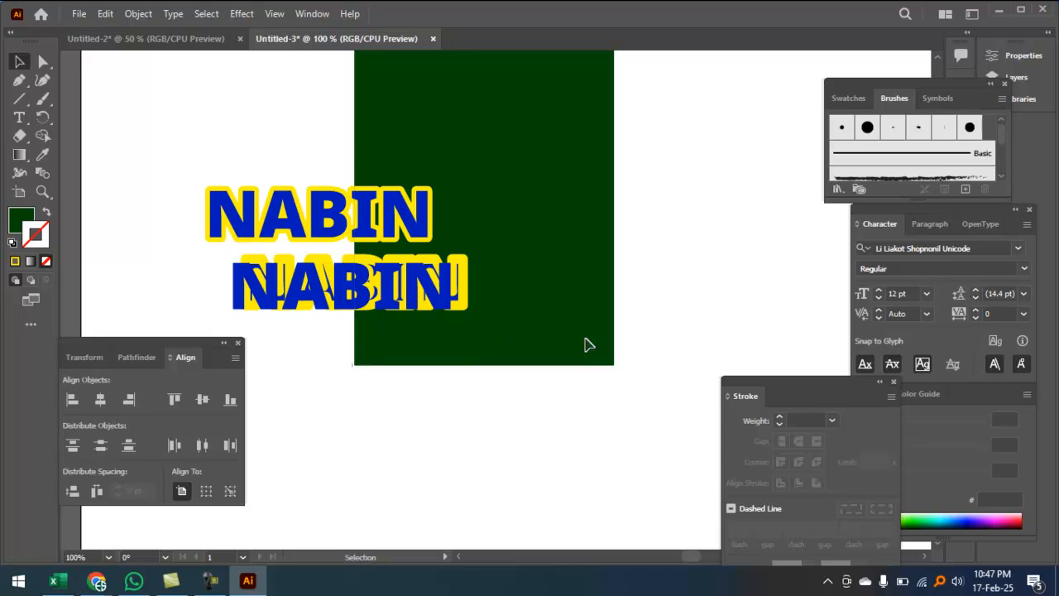
# Step: Place the blue NABIN over its yellow-outlined copy, nudging it up and left
pyautogui.click(401, 281)
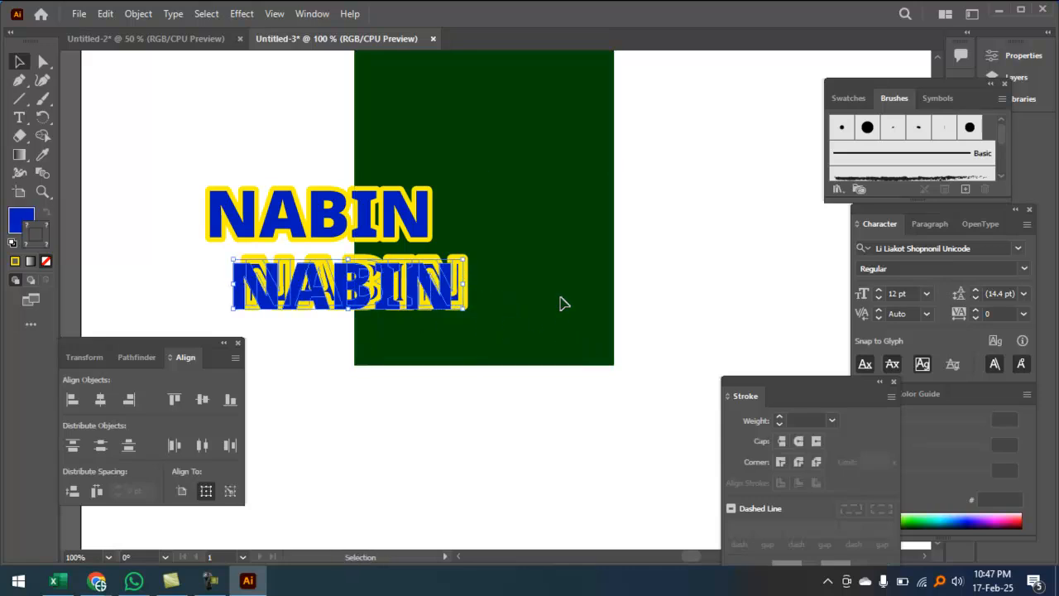
pyautogui.moveTo(427, 300); pyautogui.dragTo(556, 285)
pyautogui.keyDown('ctrl'); pyautogui.click(541, 296); pyautogui.keyUp('ctrl')
pyautogui.keyDown('ctrl'); pyautogui.click(540, 296); pyautogui.keyUp('ctrl')
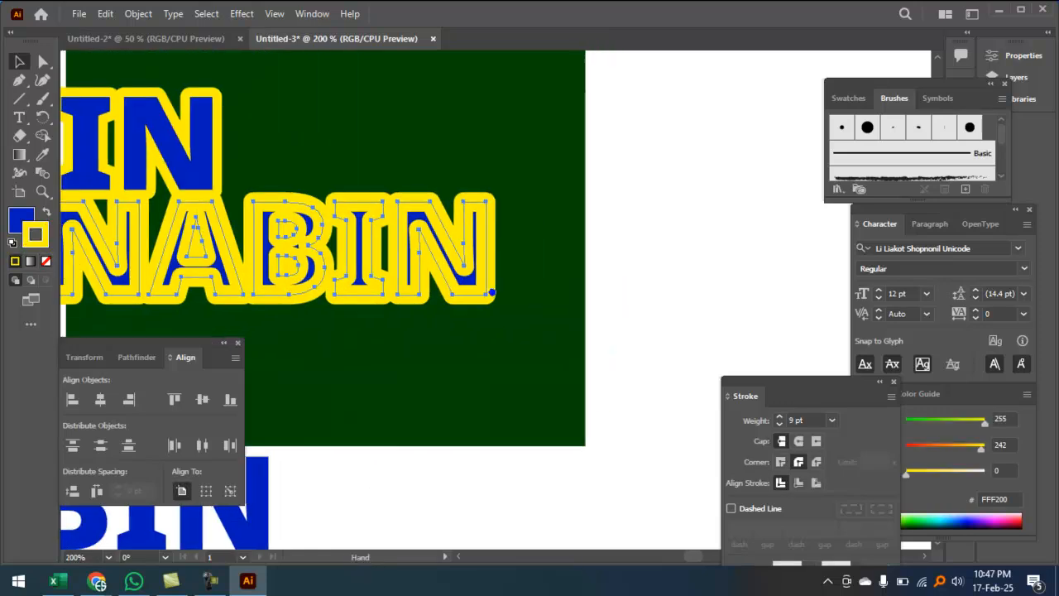
pyautogui.moveTo(321, 486); pyautogui.dragTo(533, 239)
pyautogui.keyDown('ctrl'); pyautogui.click(373, 337); pyautogui.keyUp('ctrl')
pyautogui.moveTo(376, 308); pyautogui.dragTo(483, 437)
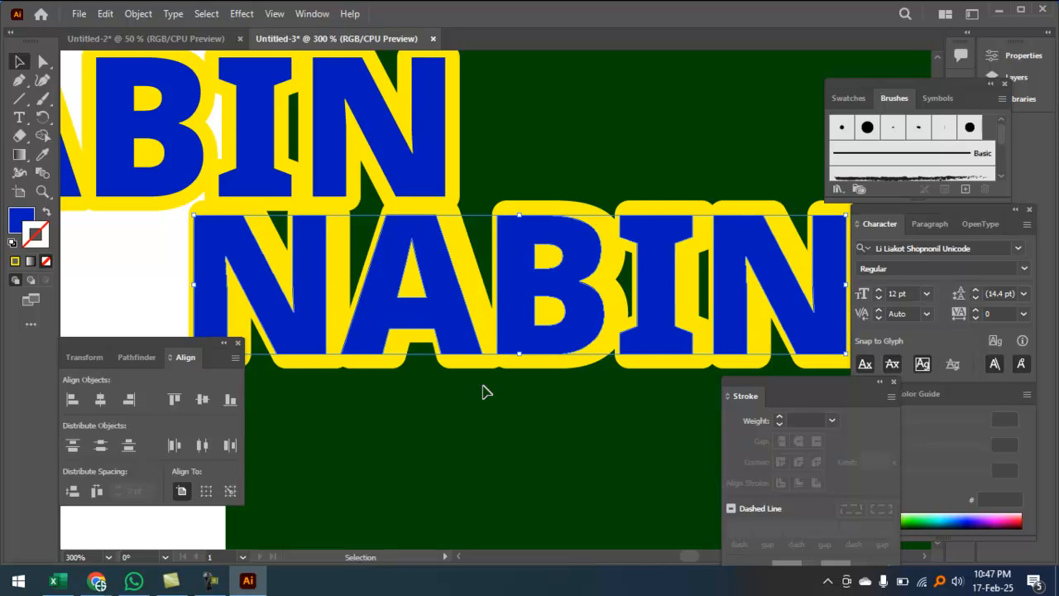
pyautogui.press('Up')
pyautogui.press('Up')
pyautogui.press('Up')
pyautogui.press('Up')
pyautogui.press('Up')
pyautogui.press('Left')
pyautogui.press('Left')
pyautogui.press('Left')
# Step: Fine-tune the blue NABIN's alignment over the outline with left, up and right nudges
pyautogui.hotkey('ctrl', '-')
pyautogui.hotkey('ctrl', '-')
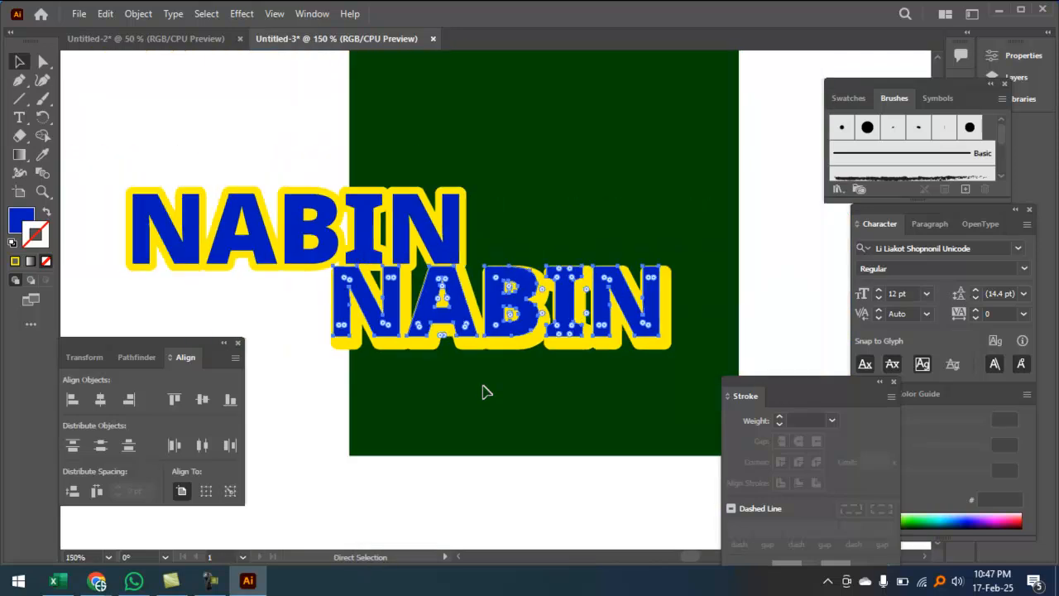
pyautogui.click(570, 433)
pyautogui.keyDown('ctrl'); pyautogui.click(582, 336); pyautogui.keyUp('ctrl')
pyautogui.moveTo(567, 384); pyautogui.dragTo(514, 416)
pyautogui.click(482, 312)
pyautogui.press('Left')
pyautogui.press('Left')
pyautogui.press('Left')
pyautogui.press('Up')
pyautogui.press('Up')
pyautogui.press('Up')
pyautogui.press('Right')
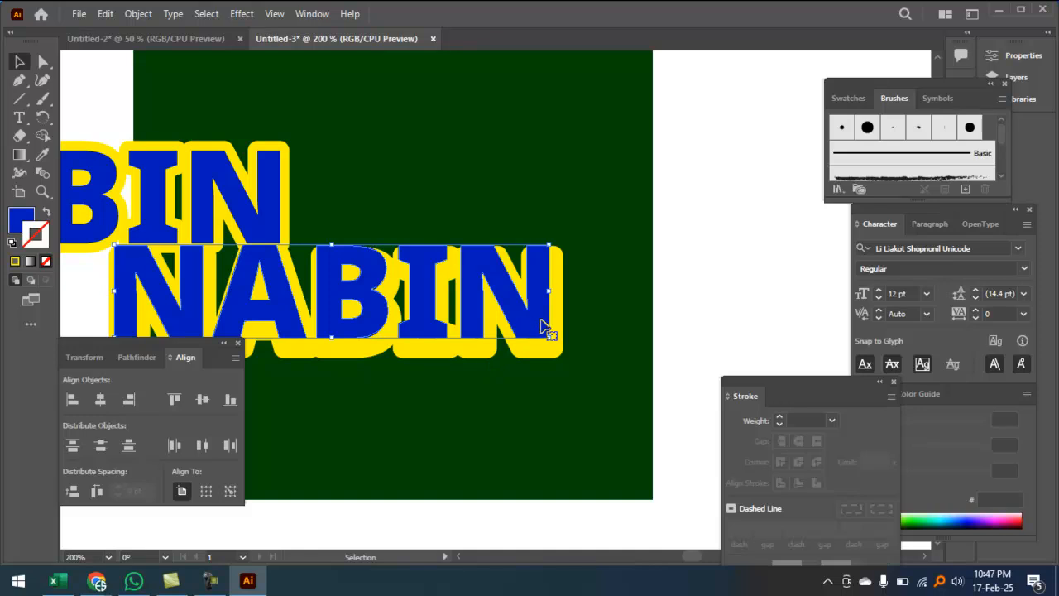
# Step: Pull the blue NABIN down-left, off the yellow-outlined copy
pyautogui.press('a')
pyautogui.hotkey('ctrl', '-')
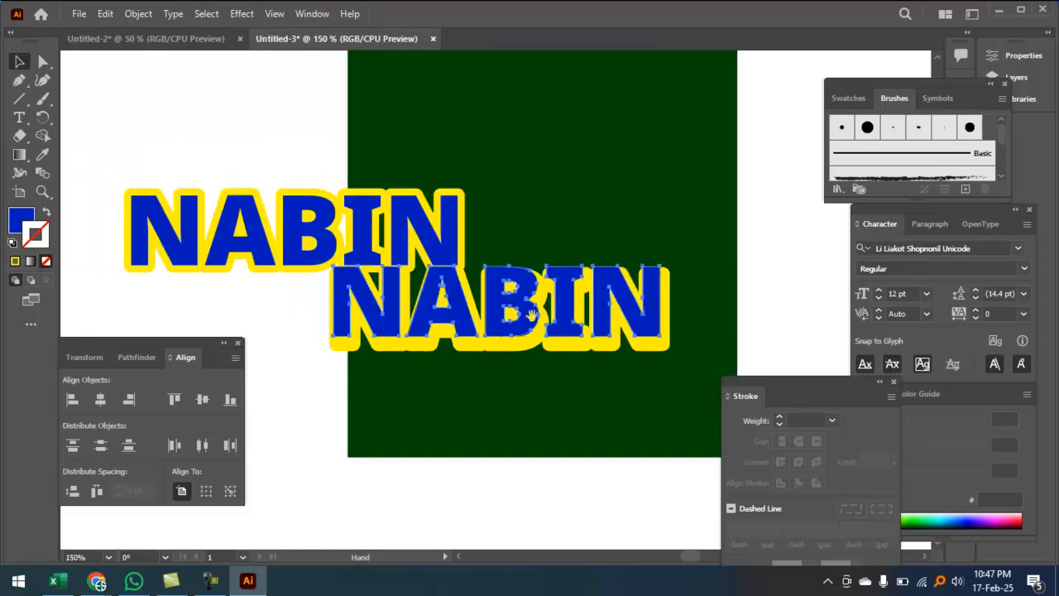
pyautogui.keyDown('ctrl'); pyautogui.click(533, 310); pyautogui.keyUp('ctrl')
pyautogui.moveTo(563, 354); pyautogui.dragTo(546, 231)
pyautogui.moveTo(524, 191); pyautogui.dragTo(481, 320)
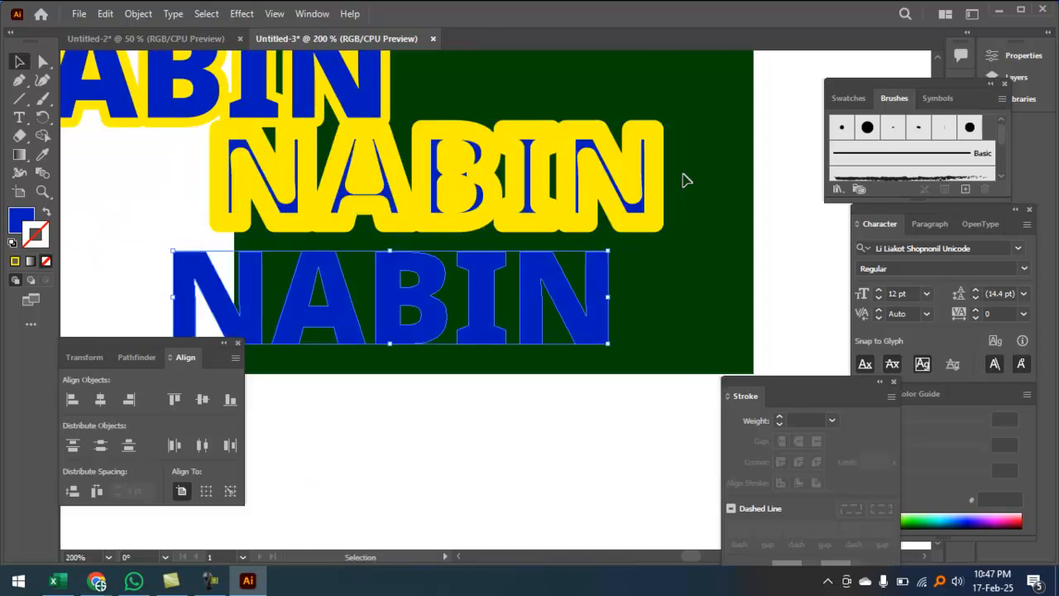
# Step: Reduce the yellow NABIN outline's stroke weight to 6 pt
pyautogui.click(650, 177)
pyautogui.click(779, 424)
pyautogui.click(779, 424)
pyautogui.click(778, 424)
pyautogui.click(608, 402)
# Step: Move the blue NABIN back over the yellow outline, nudging it down and right
pyautogui.moveTo(587, 308); pyautogui.dragTo(561, 181)
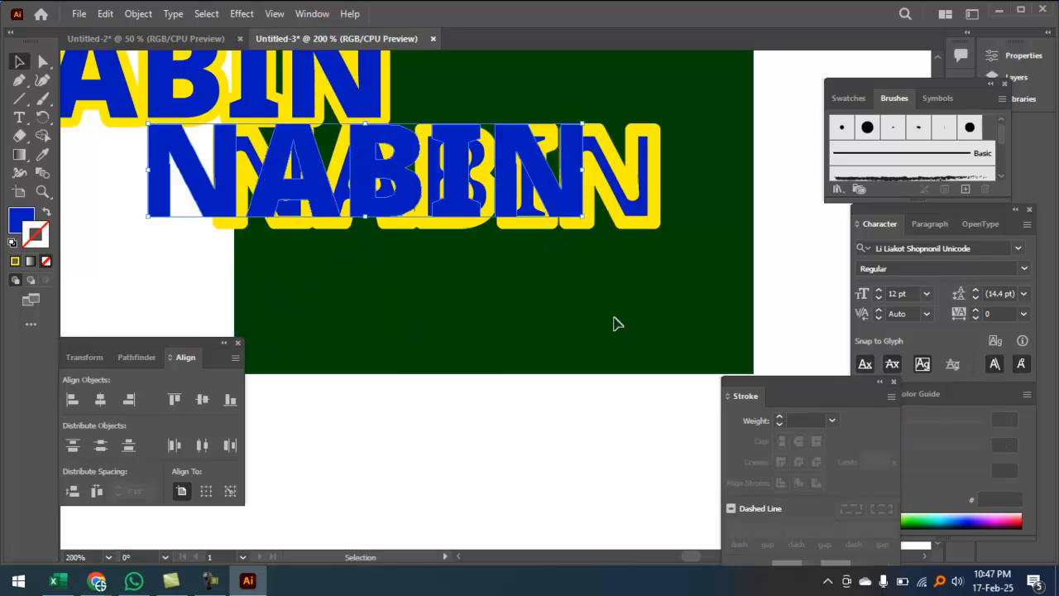
pyautogui.hotkey('ctrl', '=')
pyautogui.moveTo(463, 247); pyautogui.dragTo(562, 248)
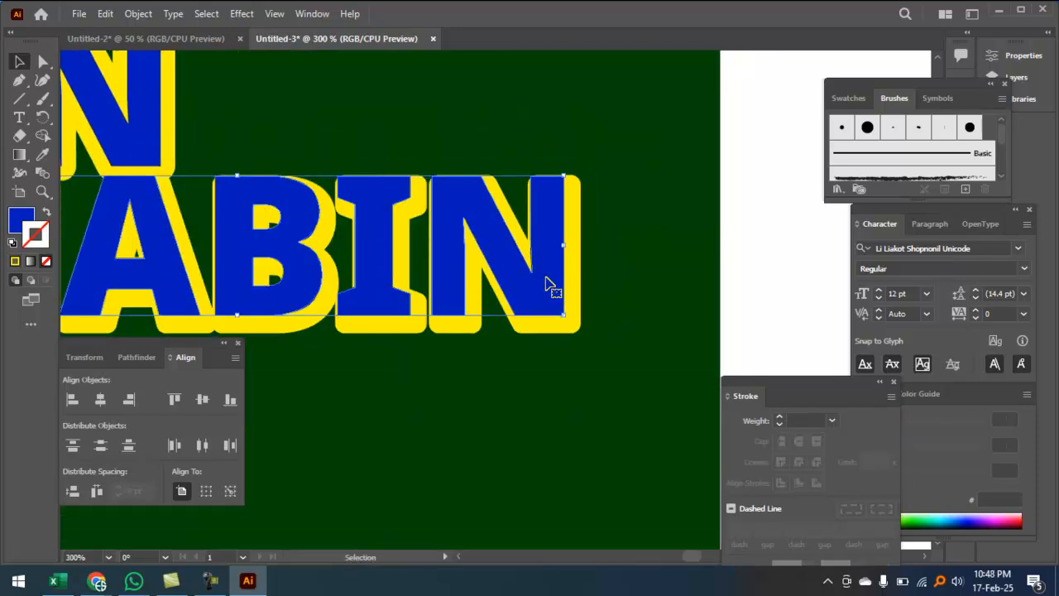
pyautogui.press('Down')
pyautogui.press('Right')
pyautogui.click(566, 428)
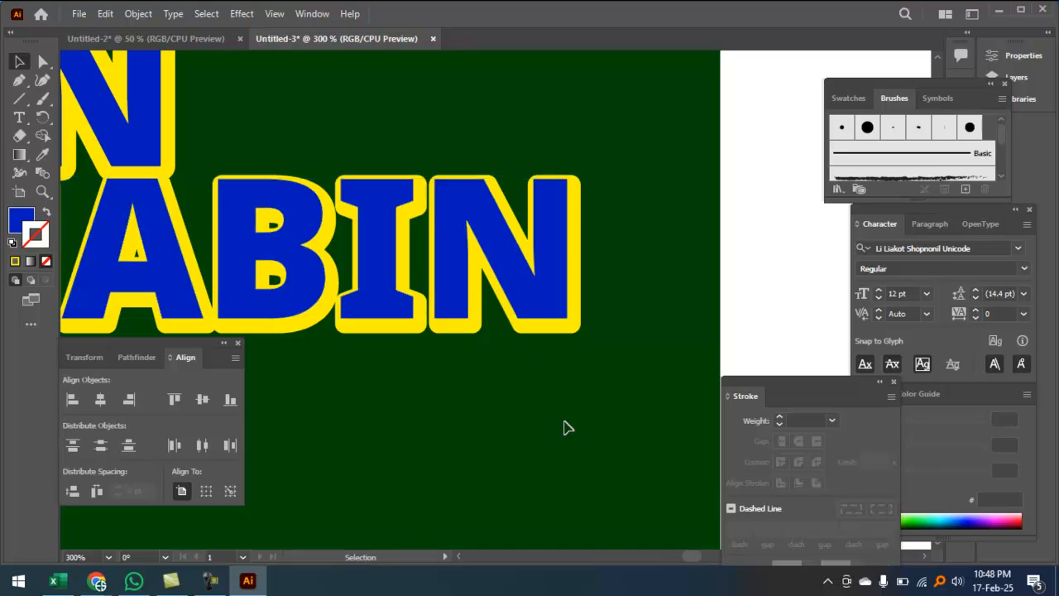
pyautogui.hotkey('ctrl', '-')
pyautogui.hotkey('ctrl', '-')
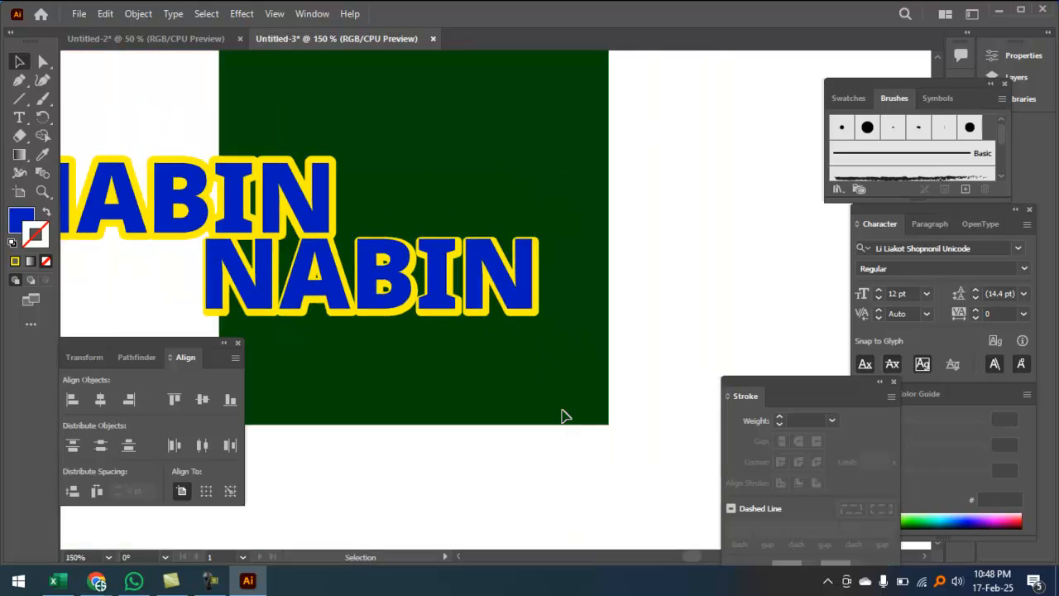
pyautogui.scroll(1, 541, 318)
pyautogui.press('space')
pyautogui.moveTo(480, 350); pyautogui.dragTo(540, 346)
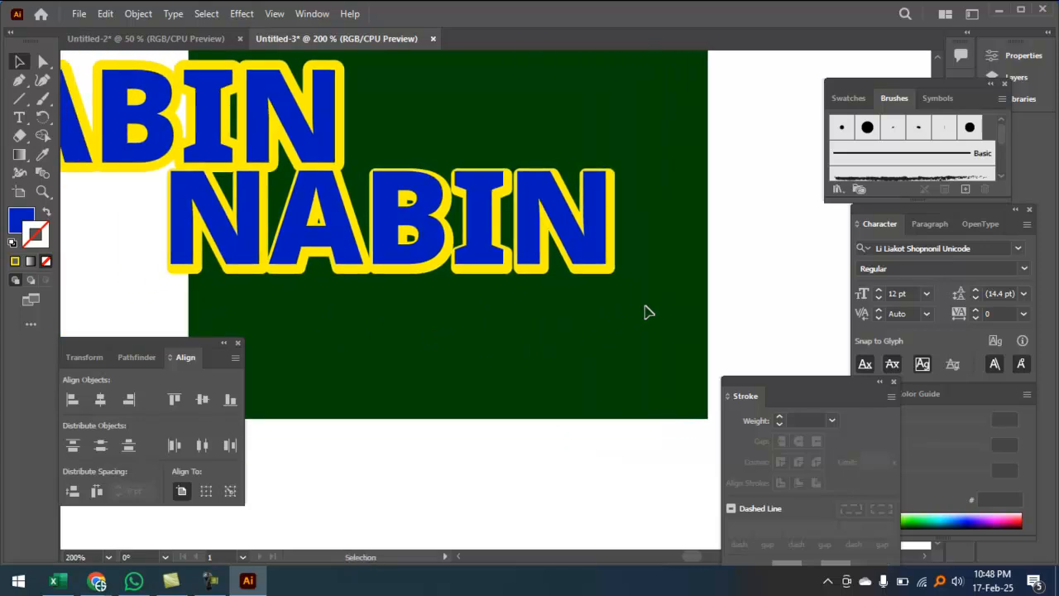
# Step: Select both NABINs and align them with Horizontal and Vertical Align Center
pyautogui.click(576, 260)
pyautogui.keyDown('ctrl'); pyautogui.click(563, 262); pyautogui.keyUp('ctrl')
pyautogui.keyDown('ctrl'); pyautogui.click(564, 262); pyautogui.keyUp('ctrl')
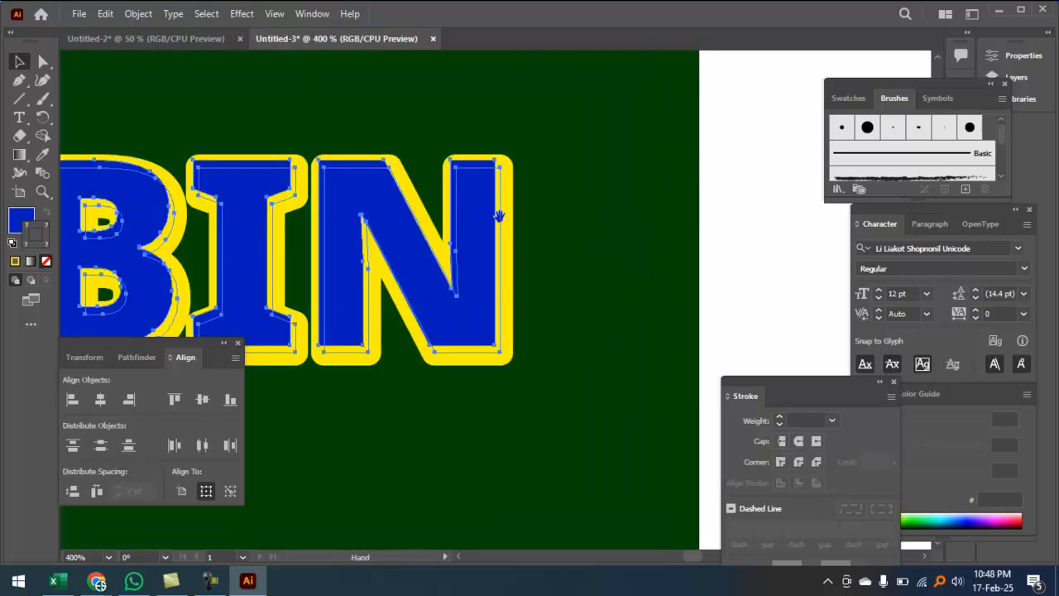
pyautogui.click(524, 301)
pyautogui.moveTo(577, 365); pyautogui.dragTo(453, 263)
pyautogui.click(107, 402)
pyautogui.click(203, 400)
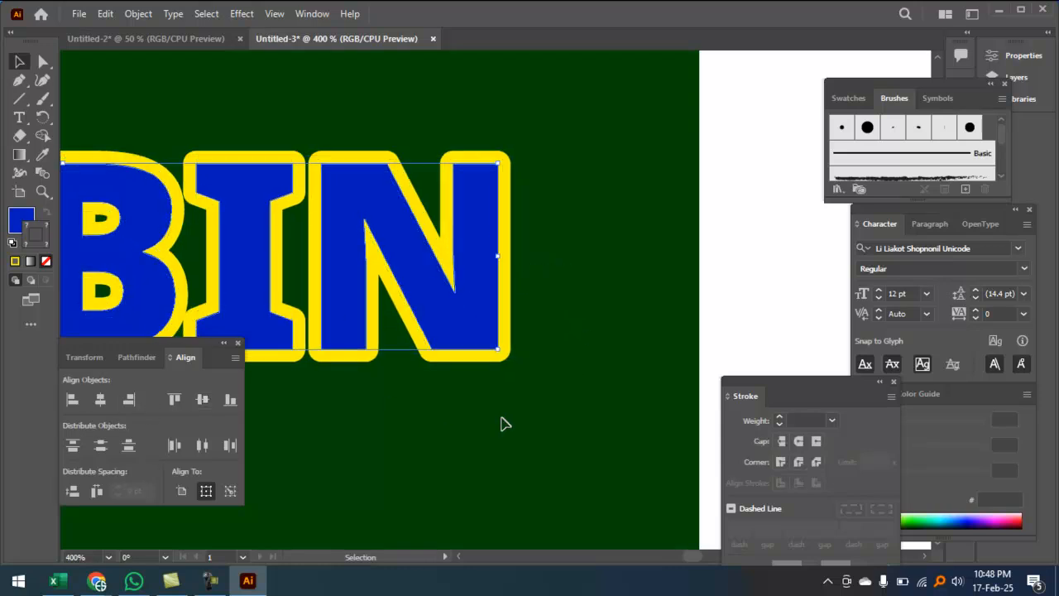
pyautogui.click(500, 421)
pyautogui.keyDown('ctrl'); pyautogui.click(489, 345); pyautogui.keyUp('ctrl')
pyautogui.hotkey('ctrl', '-')
pyautogui.hotkey('ctrl', '-')
pyautogui.hotkey('ctrl', '-')
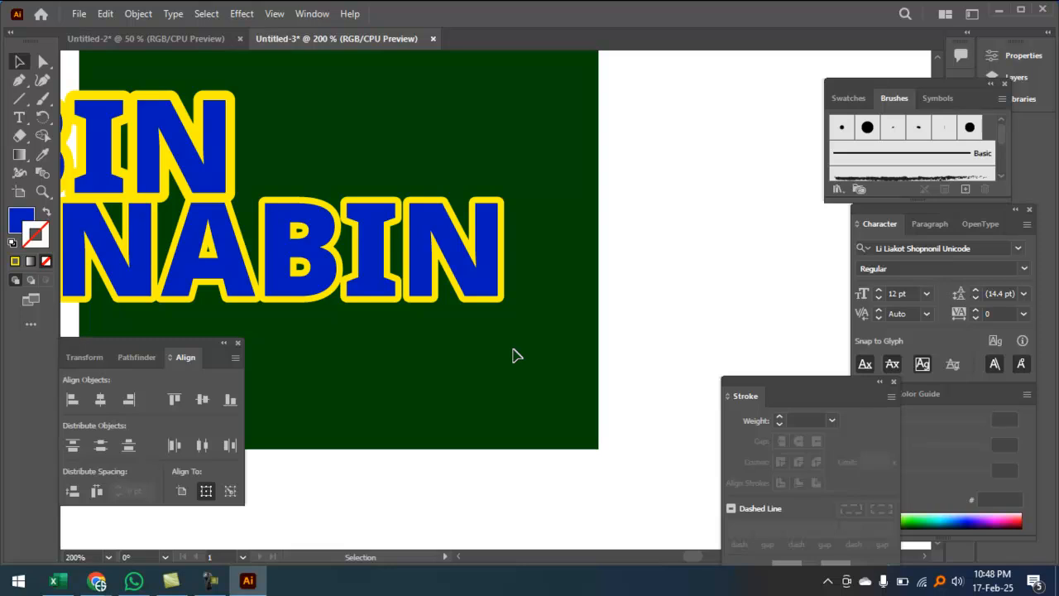
# Step: Separate the blue NABIN and arrange a second outlined NABIN above the yellow one
pyautogui.moveTo(480, 277); pyautogui.dragTo(275, 295)
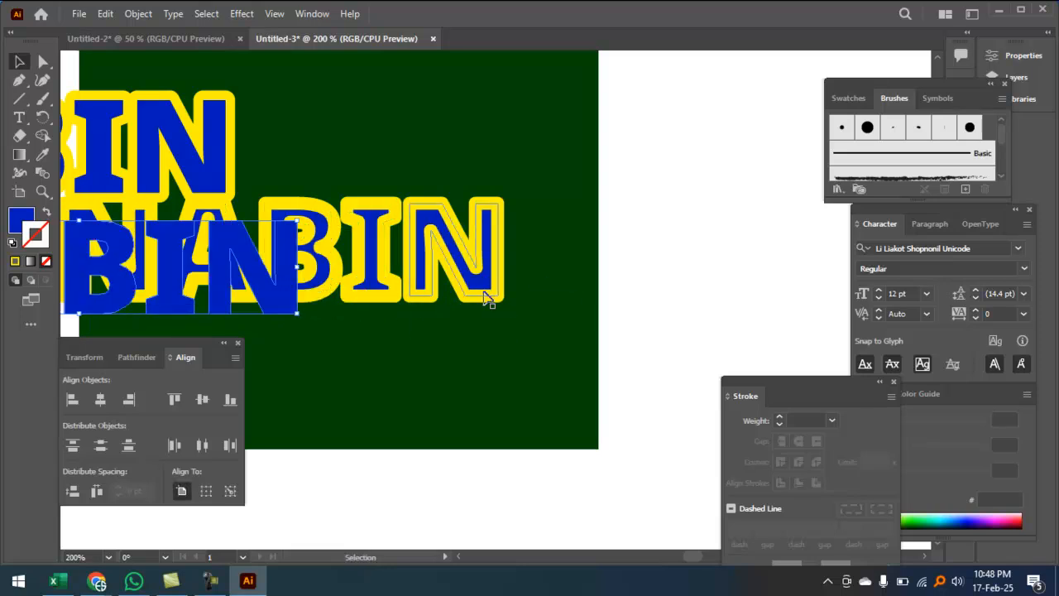
pyautogui.moveTo(488, 291); pyautogui.dragTo(535, 356)
pyautogui.click(506, 195)
pyautogui.moveTo(489, 244); pyautogui.dragTo(484, 192)
pyautogui.click(548, 322)
pyautogui.click(548, 303)
pyautogui.click(282, 106)
pyautogui.moveTo(421, 207); pyautogui.dragTo(514, 273)
pyautogui.hotkey('ctrl', 'z')
pyautogui.hotkey('ctrl', 'z')
pyautogui.hotkey('ctrl', 'z')
pyautogui.hotkey('ctrl', 'z')
pyautogui.hotkey('ctrl', 'z')
pyautogui.hotkey('ctrl', 'z')
pyautogui.press('v')
pyautogui.moveTo(380, 248); pyautogui.dragTo(453, 351)
# Step: Recolour the upper NABIN's outline to near-black 21211C
pyautogui.click(469, 234)
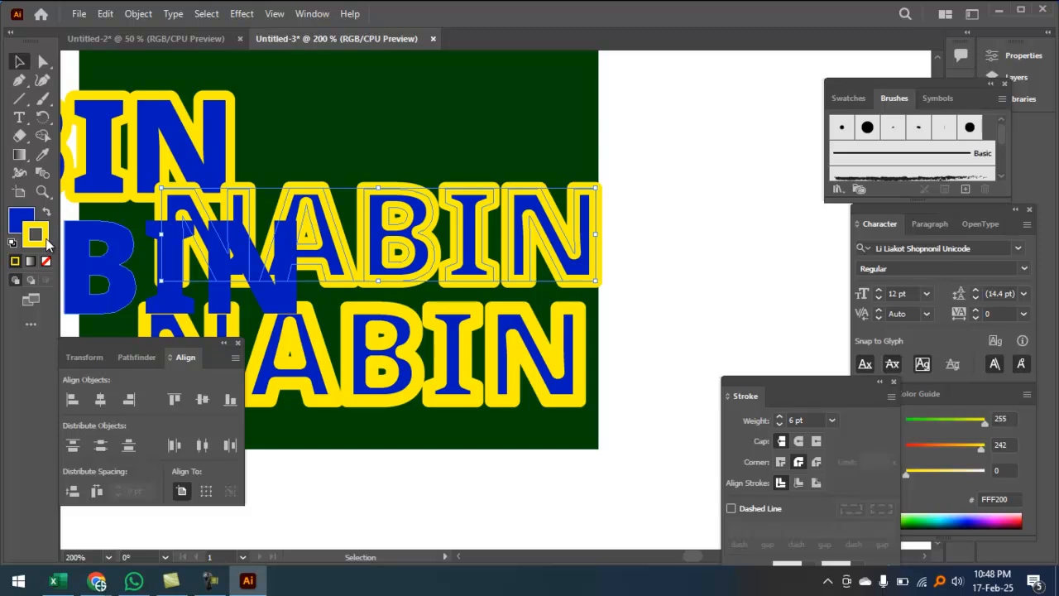
pyautogui.doubleClick(47, 242)
pyautogui.moveTo(350, 314); pyautogui.dragTo(354, 358)
pyautogui.click(693, 193)
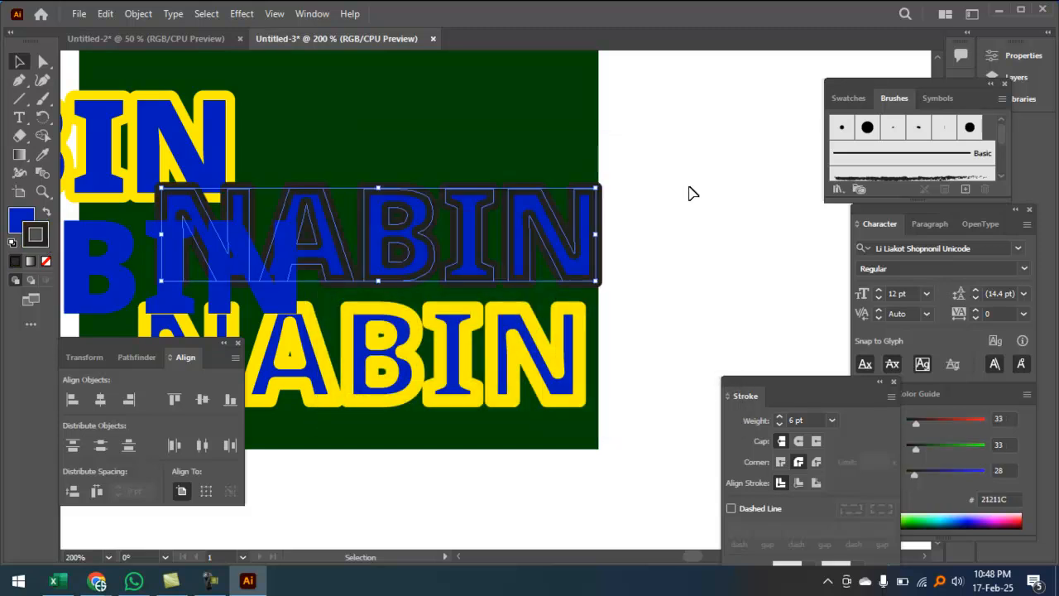
# Step: Drag the yellow-outlined NABIN onto the dark-outlined copy
pyautogui.click(511, 382)
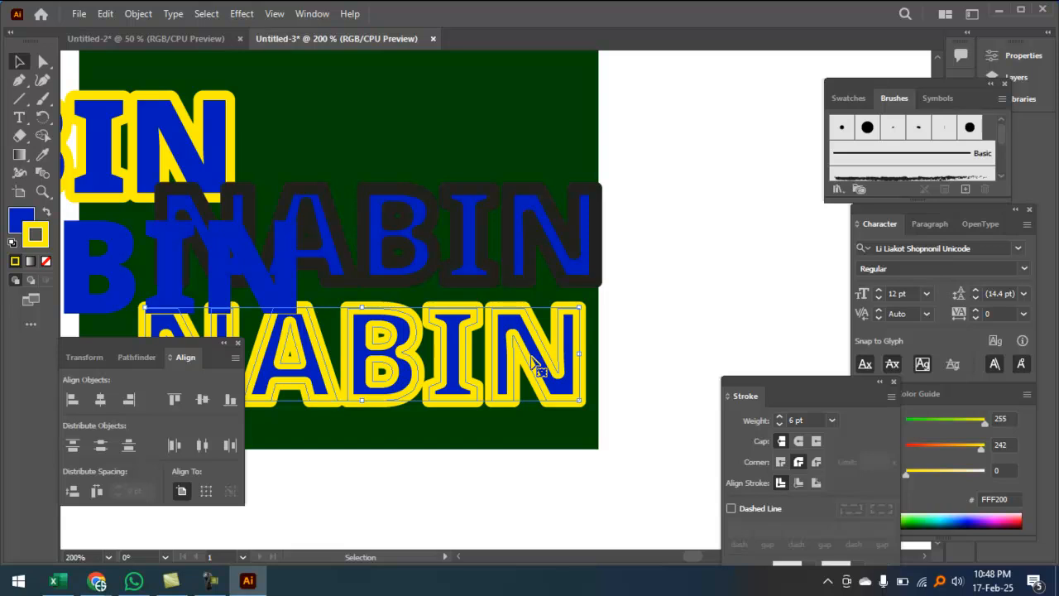
pyautogui.moveTo(393, 365); pyautogui.dragTo(294, 374)
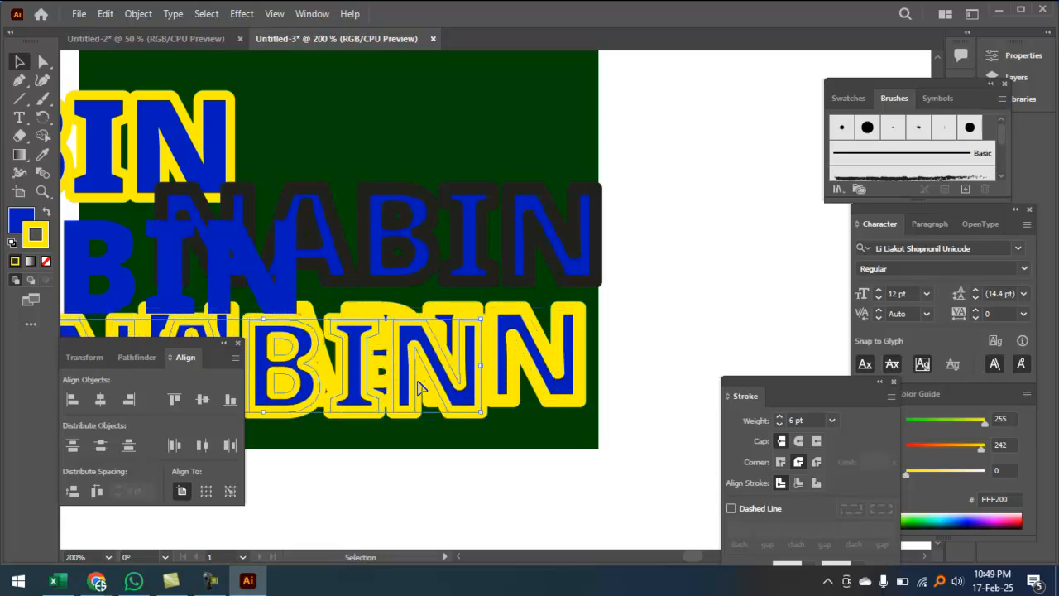
pyautogui.moveTo(427, 369); pyautogui.dragTo(285, 300)
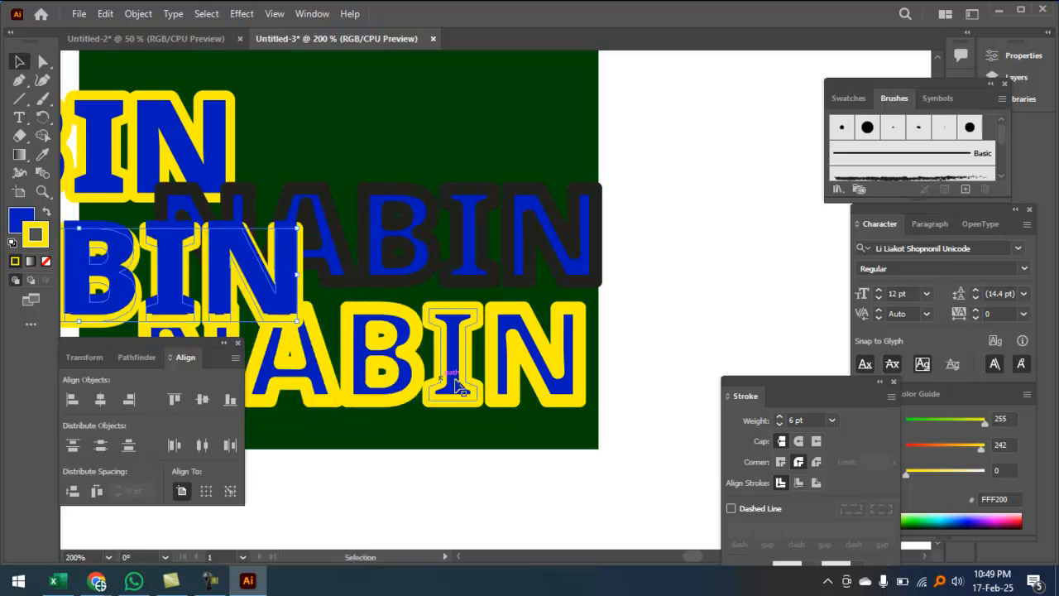
pyautogui.moveTo(557, 387); pyautogui.dragTo(557, 242)
pyautogui.click(642, 287)
pyautogui.scroll(1, 584, 289)
pyautogui.moveTo(584, 289); pyautogui.dragTo(693, 296)
# Step: Nudge the yellow NABIN so the dark copy shows down-right, then select both
pyautogui.moveTo(617, 261); pyautogui.dragTo(623, 289)
pyautogui.press('Right')
pyautogui.press('Right')
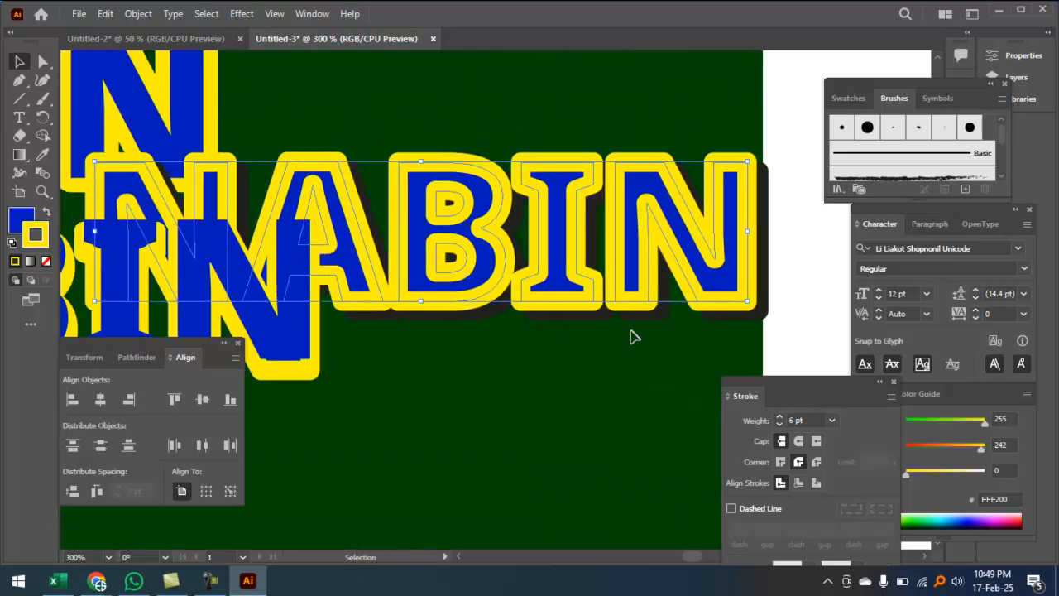
pyautogui.press('Left')
pyautogui.press('Up')
pyautogui.press('Up')
pyautogui.press('Right')
pyautogui.press('Left')
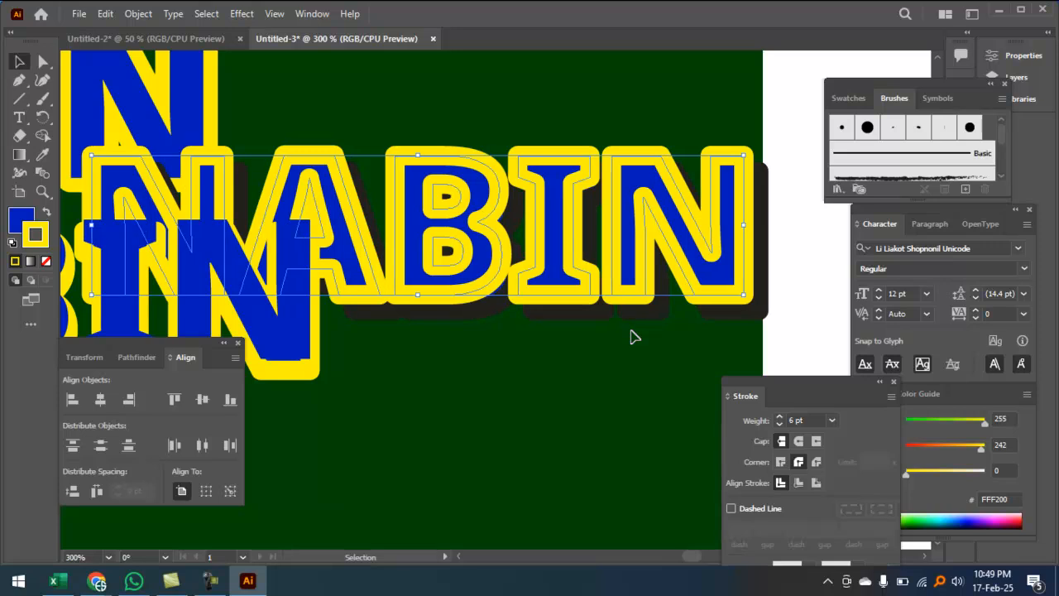
pyautogui.press('Down')
pyautogui.press('Right')
pyautogui.press('Right')
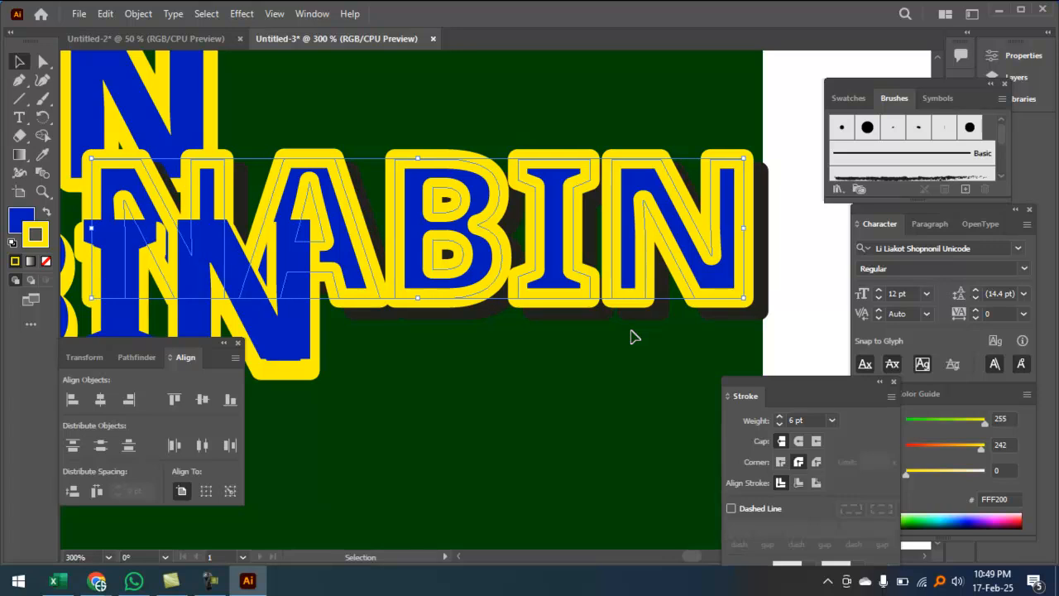
pyautogui.hotkey('ctrl', '-')
pyautogui.moveTo(568, 194); pyautogui.dragTo(634, 402)
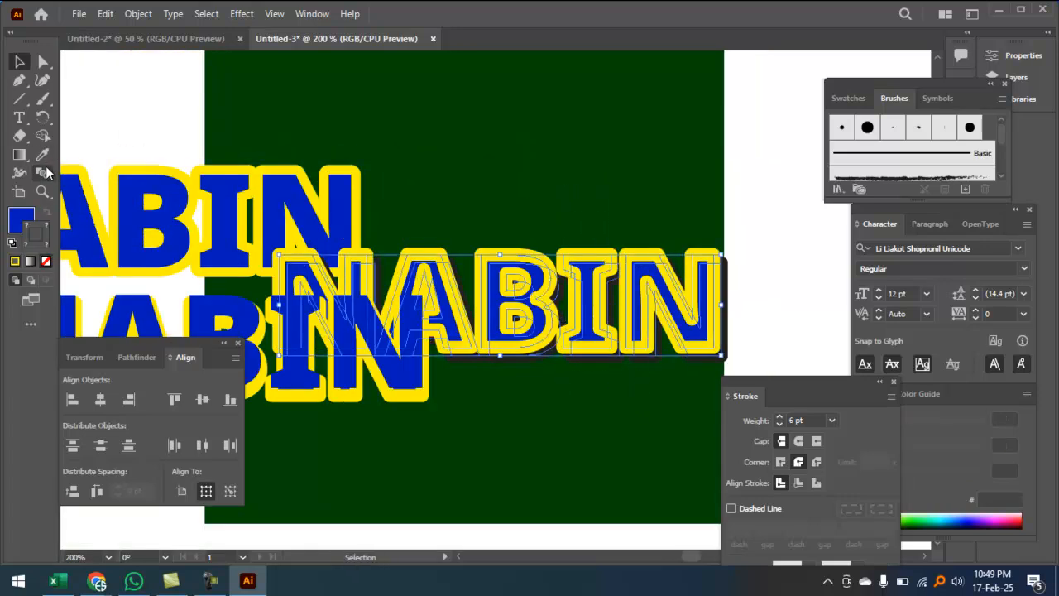
# Step: Zoom in closely on the top-right corner of the N
pyautogui.press('z')
pyautogui.click(662, 329)
pyautogui.click(513, 268)
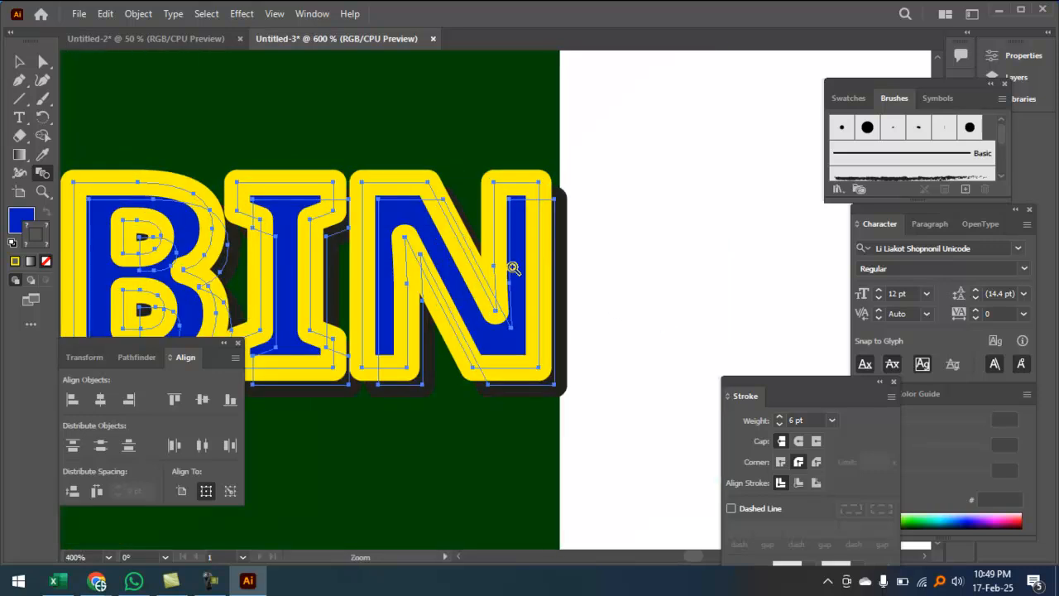
pyautogui.keyDown('ctrl'); pyautogui.click(513, 268); pyautogui.keyUp('ctrl')
pyautogui.moveTo(598, 382); pyautogui.dragTo(596, 348)
pyautogui.moveTo(570, 219); pyautogui.dragTo(563, 234)
pyautogui.keyDown('ctrl'); pyautogui.click(561, 222); pyautogui.keyUp('ctrl')
pyautogui.keyDown('ctrl'); pyautogui.click(561, 221); pyautogui.keyUp('ctrl')
pyautogui.moveTo(500, 210); pyautogui.dragTo(563, 123)
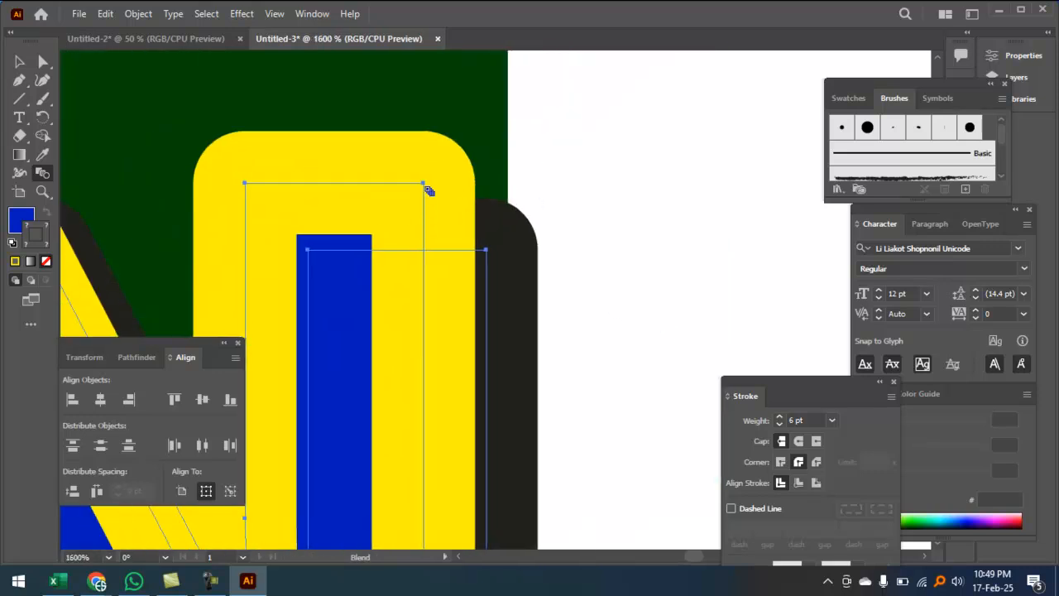
# Step: Undo the rough blended in-between shape and switch to the Blend tool
pyautogui.click(486, 253)
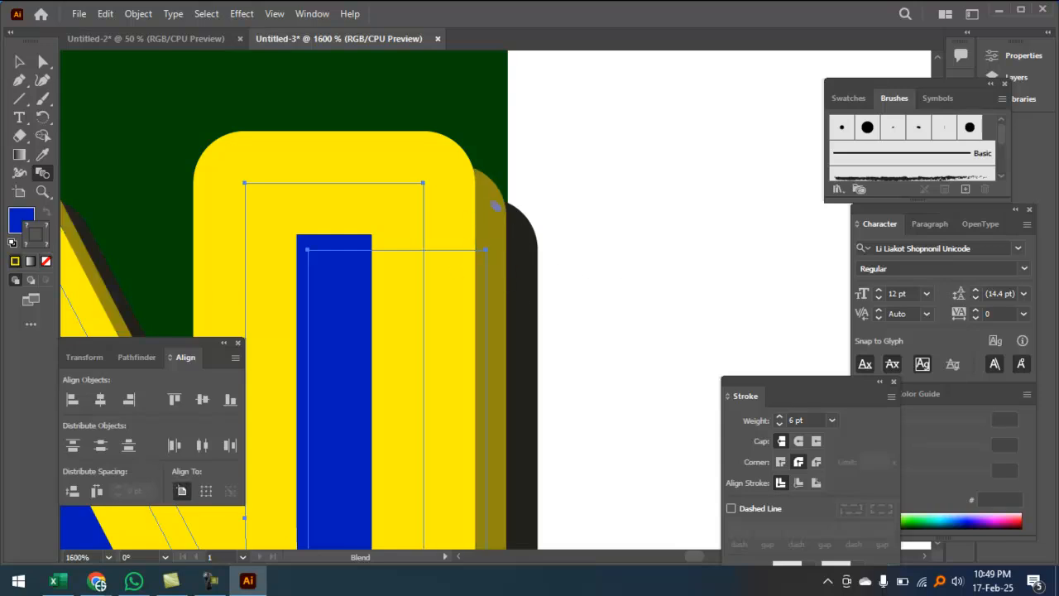
pyautogui.press('v')
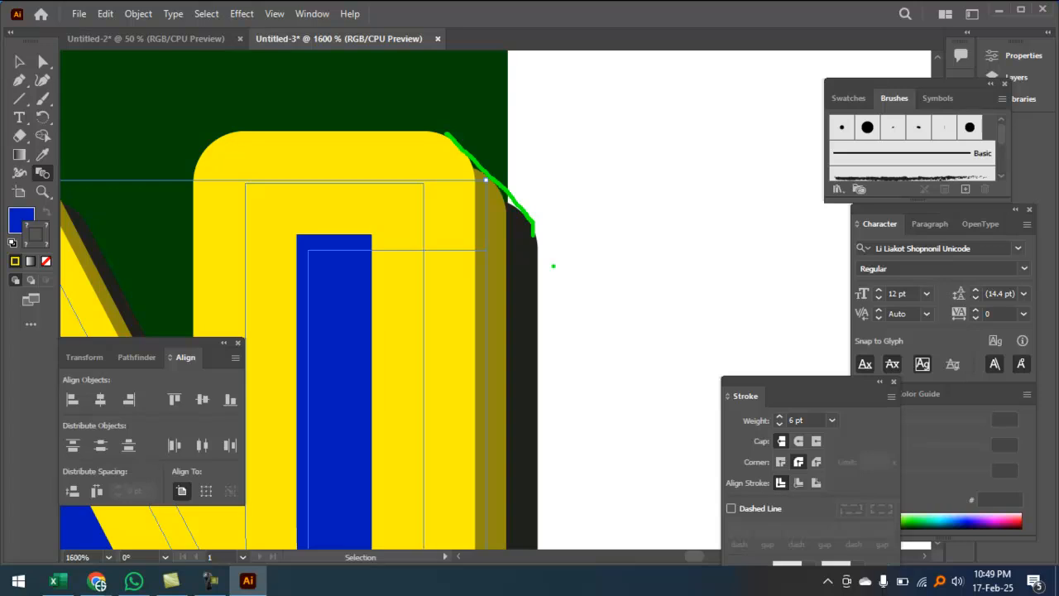
pyautogui.hotkey('ctrl', 'z')
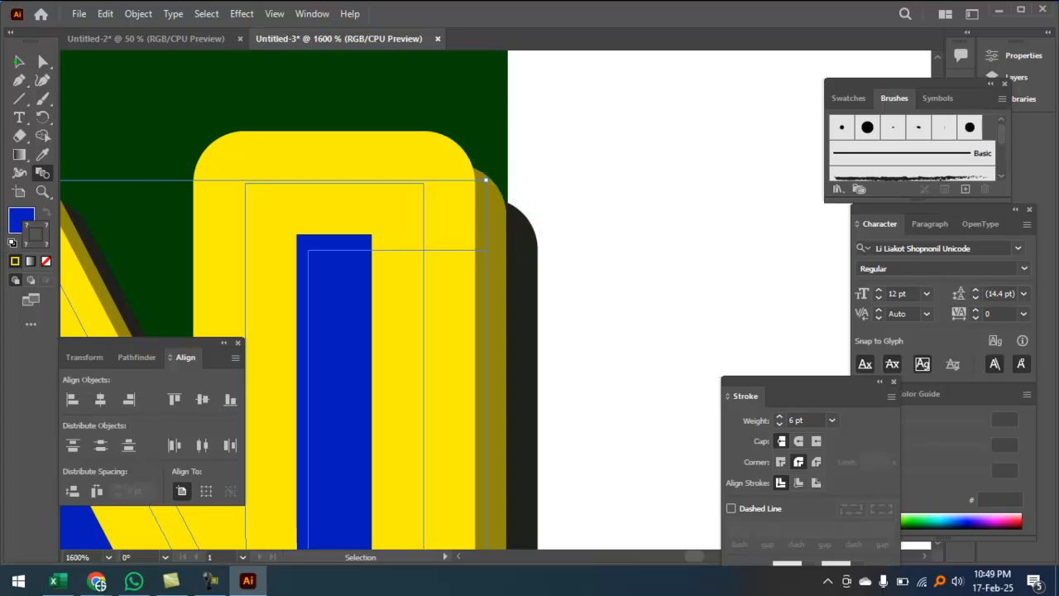
pyautogui.press('w')
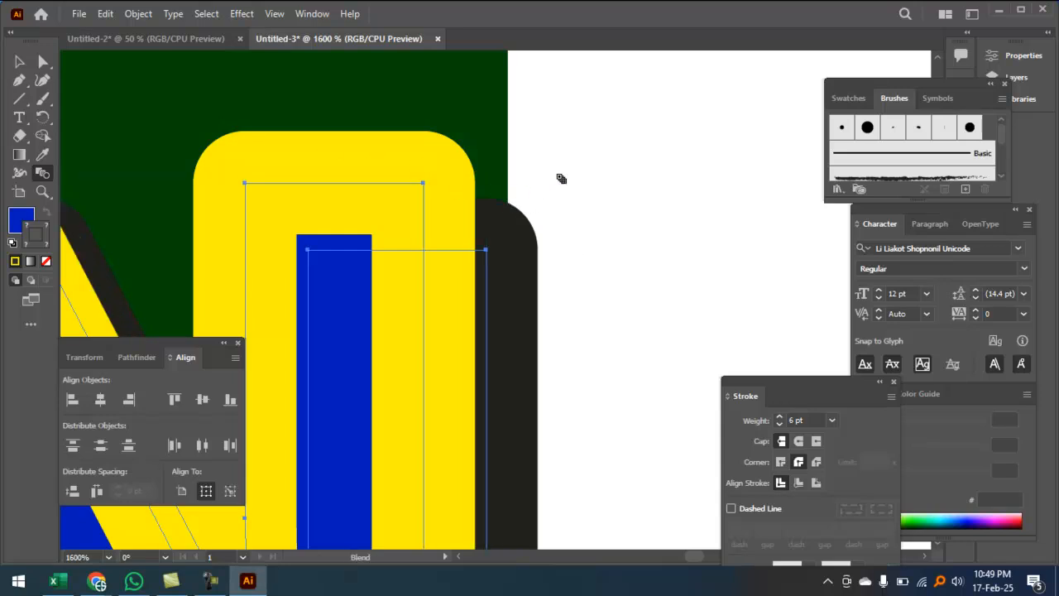
# Step: Set Blend Options to 37 specified steps and blend the yellow outline into the dark copy
pyautogui.doubleClick(43, 173)
pyautogui.click(507, 251)
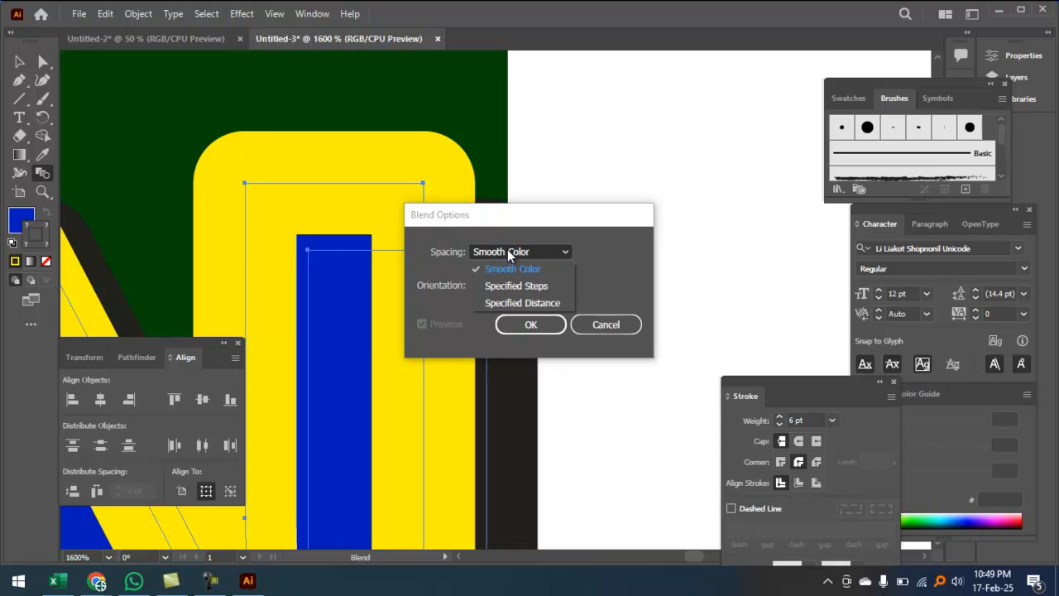
pyautogui.click(515, 286)
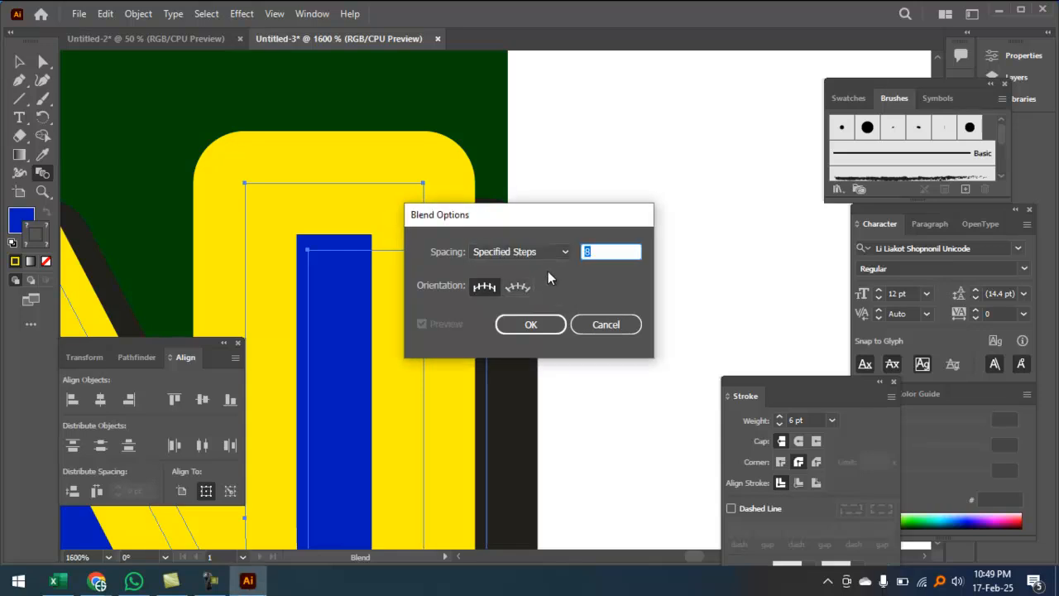
pyautogui.moveTo(608, 251); pyautogui.dragTo(563, 260)
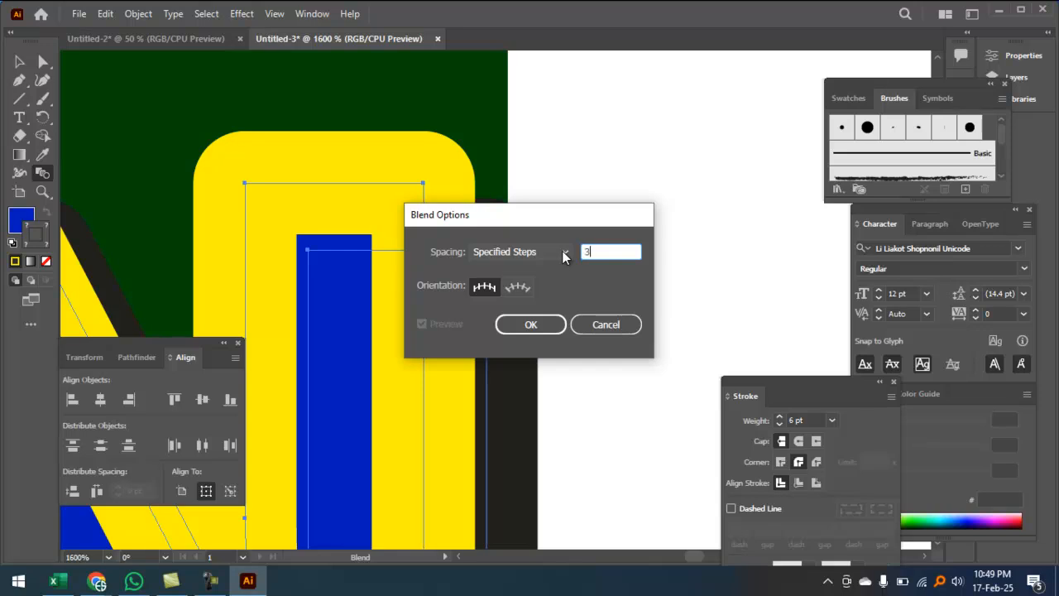
pyautogui.click(540, 323)
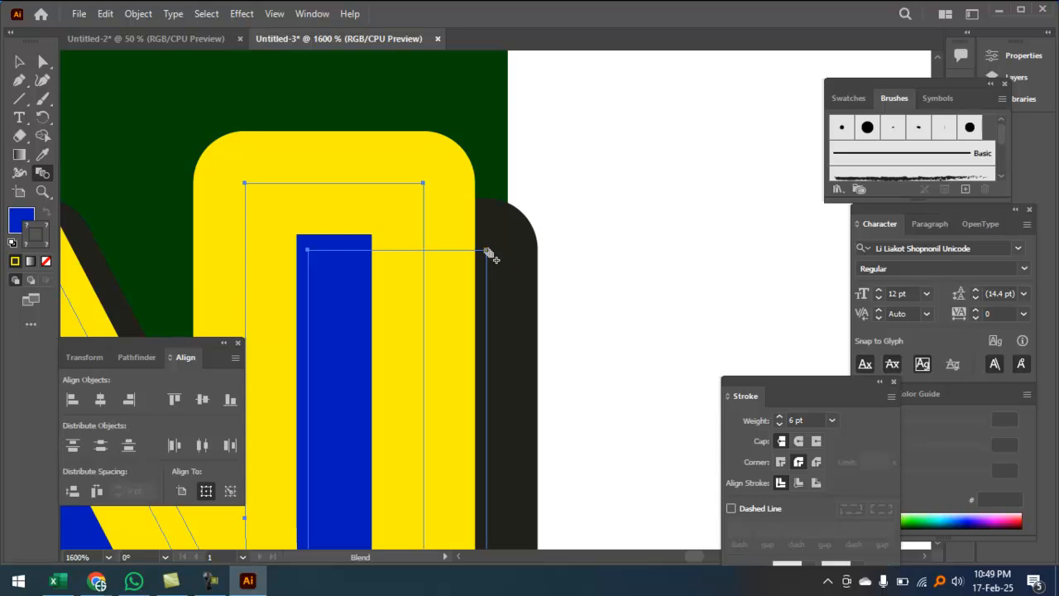
pyautogui.click(494, 189)
pyautogui.hotkey('ctrl', '-')
pyautogui.hotkey('ctrl', '-')
pyautogui.hotkey('ctrl', '-')
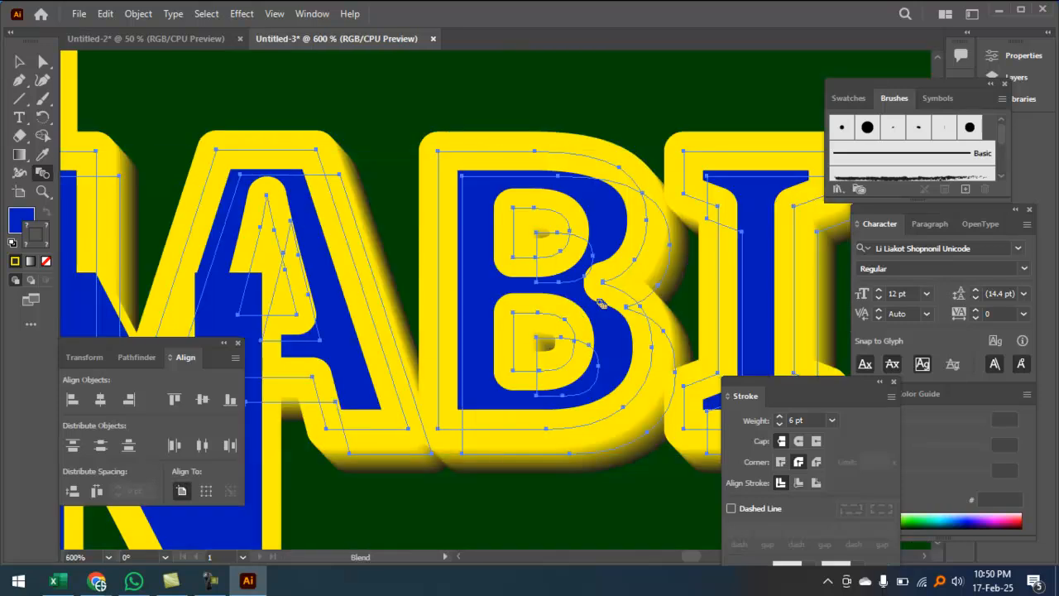
pyautogui.hotkey('ctrl', '-')
pyautogui.hotkey('ctrl', '-')
pyautogui.hotkey('ctrl', 'alt', '2')
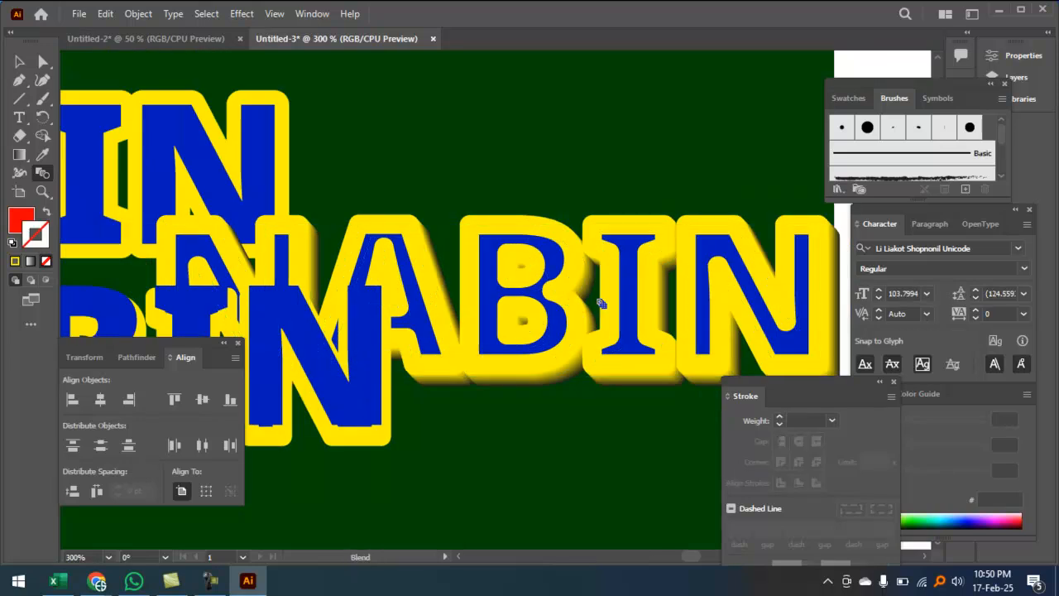
pyautogui.hotkey('ctrl', '-')
pyautogui.press('space')
pyautogui.moveTo(307, 365); pyautogui.dragTo(400, 51)
pyautogui.moveTo(389, 269); pyautogui.dragTo(197, 282)
pyautogui.moveTo(557, 275); pyautogui.dragTo(598, 301)
pyautogui.click(27, 60)
pyautogui.hotkey('ctrl', '-')
pyautogui.hotkey('ctrl', '-')
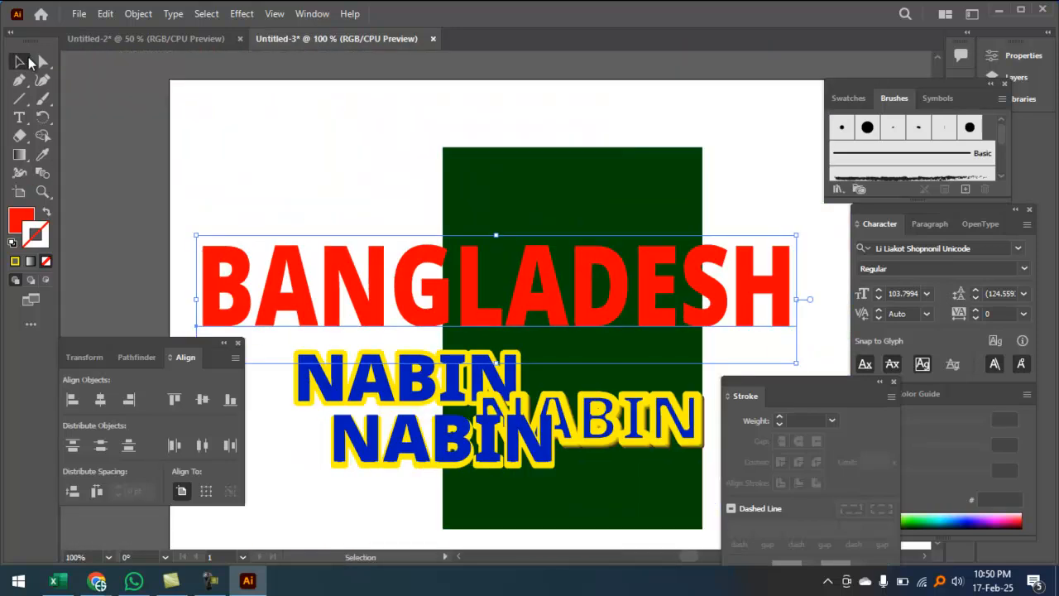
pyautogui.click(418, 503)
pyautogui.moveTo(381, 501); pyautogui.dragTo(330, 443)
pyautogui.click(203, 399)
pyautogui.keyDown('ctrl'); pyautogui.doubleClick(542, 478); pyautogui.keyUp('ctrl')
pyautogui.moveTo(431, 255); pyautogui.dragTo(466, 429)
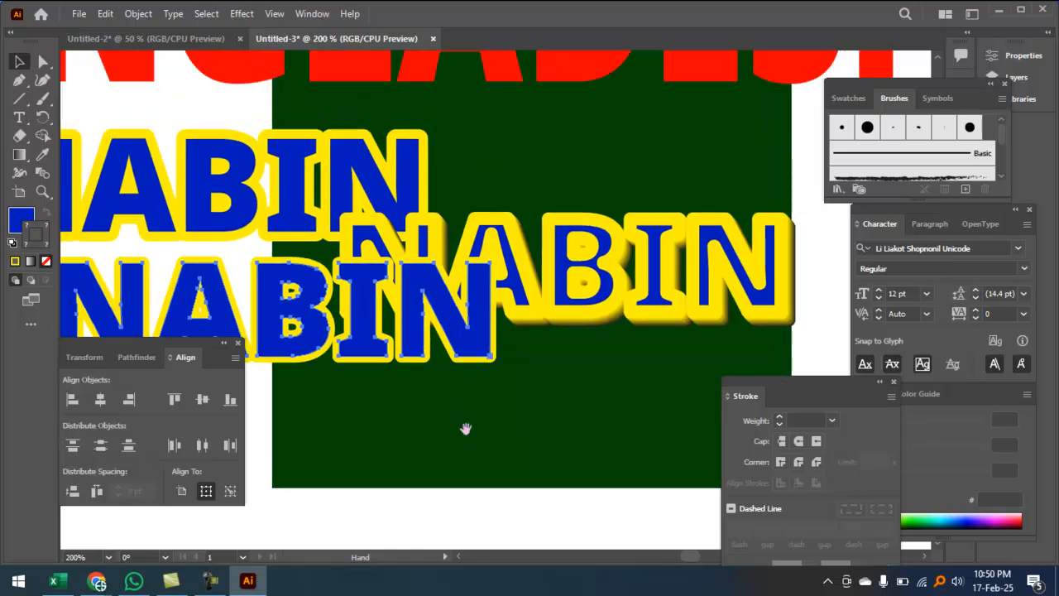
pyautogui.hotkey('ctrl', 'v')
pyautogui.press('v')
pyautogui.press('Delete')
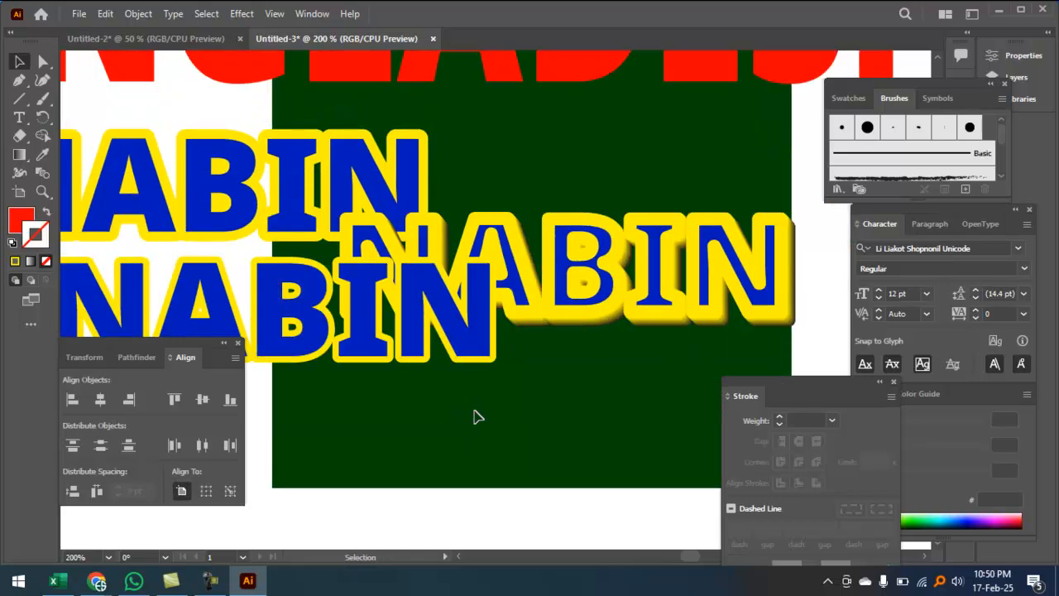
pyautogui.moveTo(268, 379); pyautogui.dragTo(431, 427)
pyautogui.moveTo(391, 457); pyautogui.dragTo(348, 362)
# Step: Group the lower NABIN letters and move the upper NABIN up and to the left
pyautogui.hotkey('ctrl', 'g')
pyautogui.keyDown('space'); pyautogui.moveTo(543, 417); pyautogui.dragTo(460, 432); pyautogui.keyUp('space')
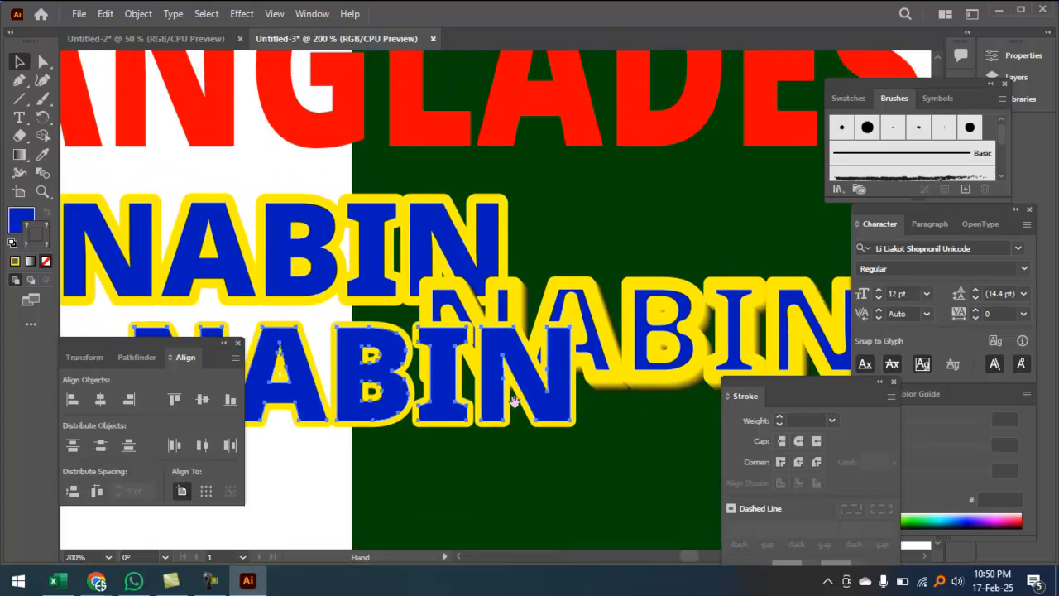
pyautogui.click(494, 241)
pyautogui.moveTo(494, 241); pyautogui.dragTo(421, 200)
# Step: Select the extruded NABIN's stacked layers, centre them horizontally, then deselect and zoom out
pyautogui.moveTo(546, 421); pyautogui.dragTo(649, 285)
pyautogui.click(583, 411)
pyautogui.keyDown('ctrl'); pyautogui.click(502, 327); pyautogui.keyUp('ctrl')
pyautogui.moveTo(504, 322); pyautogui.dragTo(626, 402)
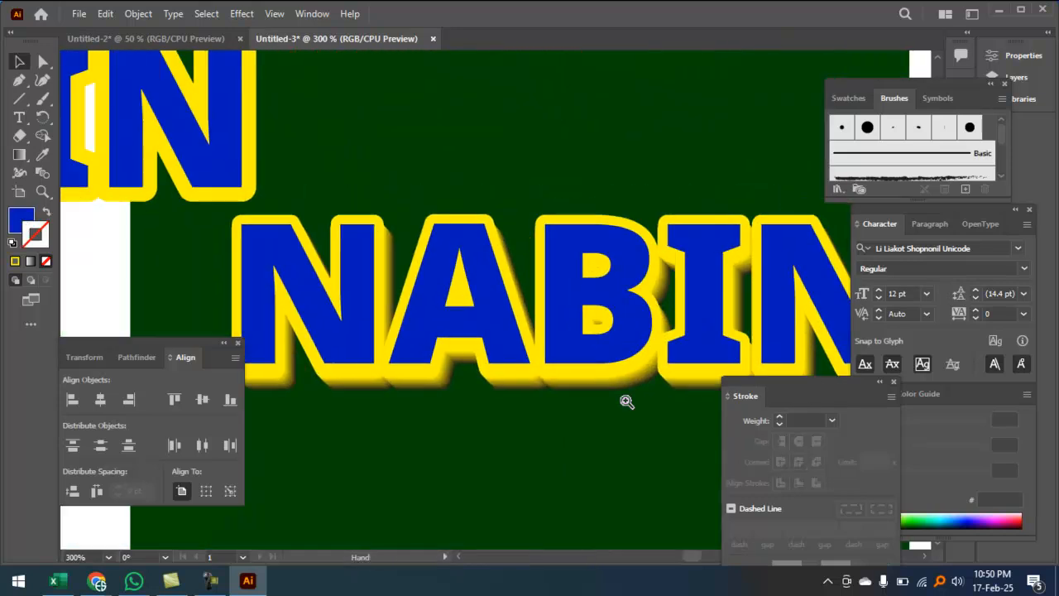
pyautogui.keyDown('ctrl'); pyautogui.click(553, 338); pyautogui.keyUp('ctrl')
pyautogui.moveTo(380, 329)
pyautogui.mouseDown()
pyautogui.moveTo(535, 354)
pyautogui.moveTo(560, 338)
pyautogui.moveTo(558, 348)
pyautogui.mouseUp()
pyautogui.moveTo(230, 244); pyautogui.dragTo(370, 320)
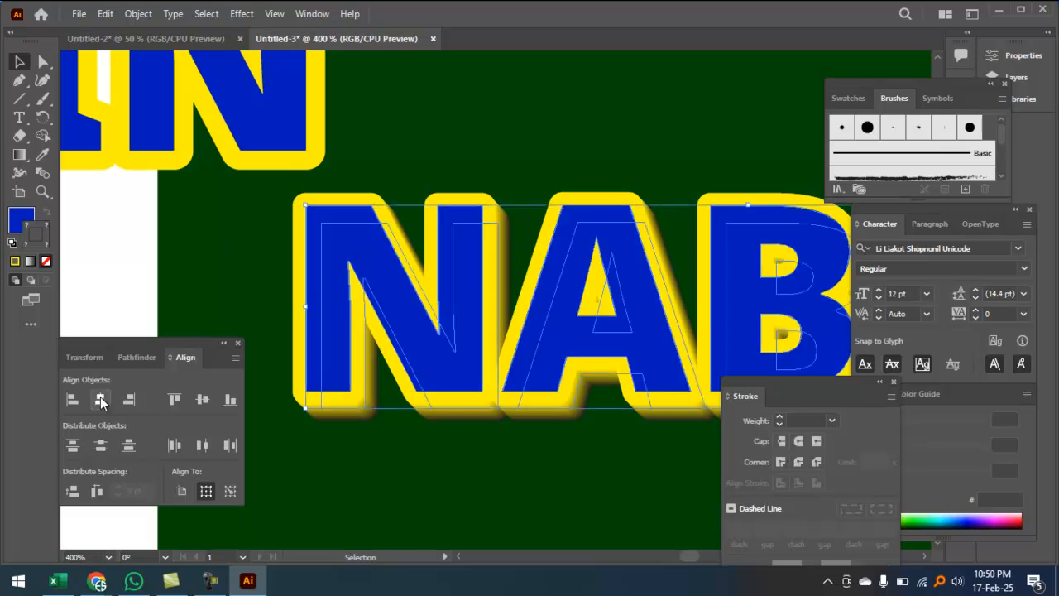
pyautogui.click(101, 401)
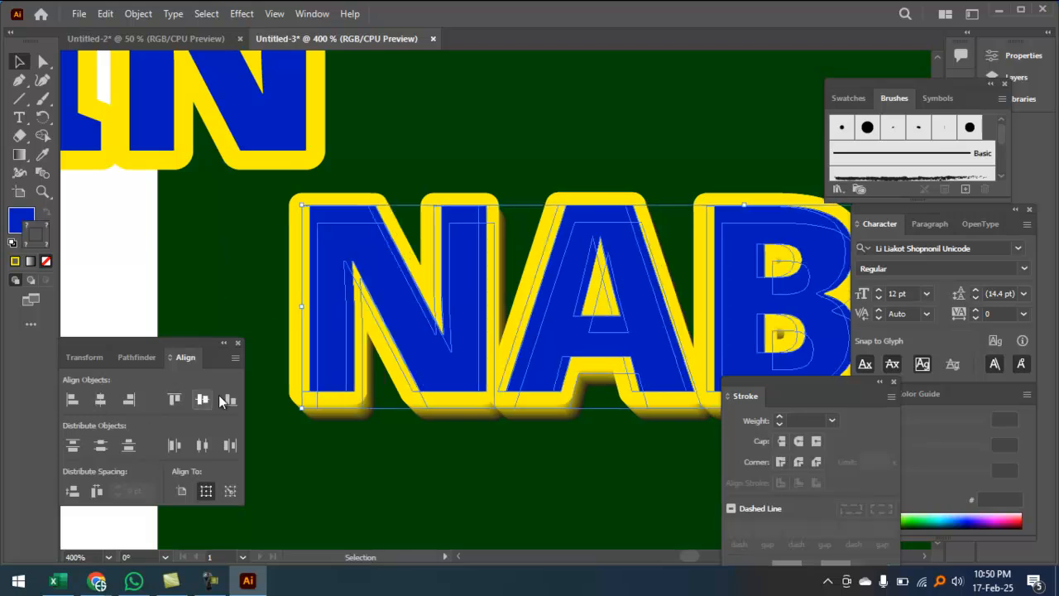
pyautogui.click(72, 400)
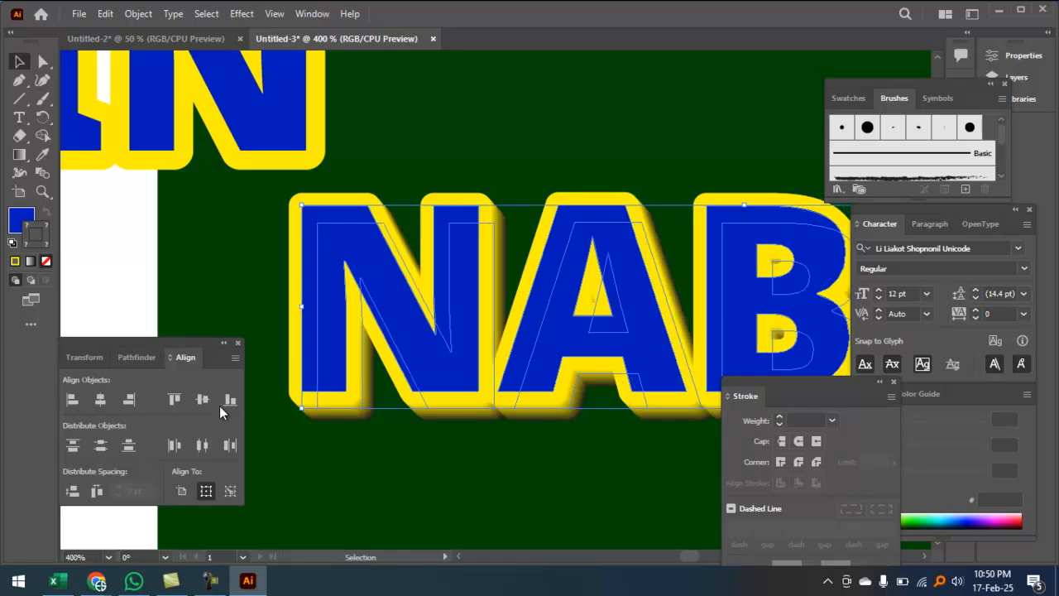
pyautogui.click(402, 484)
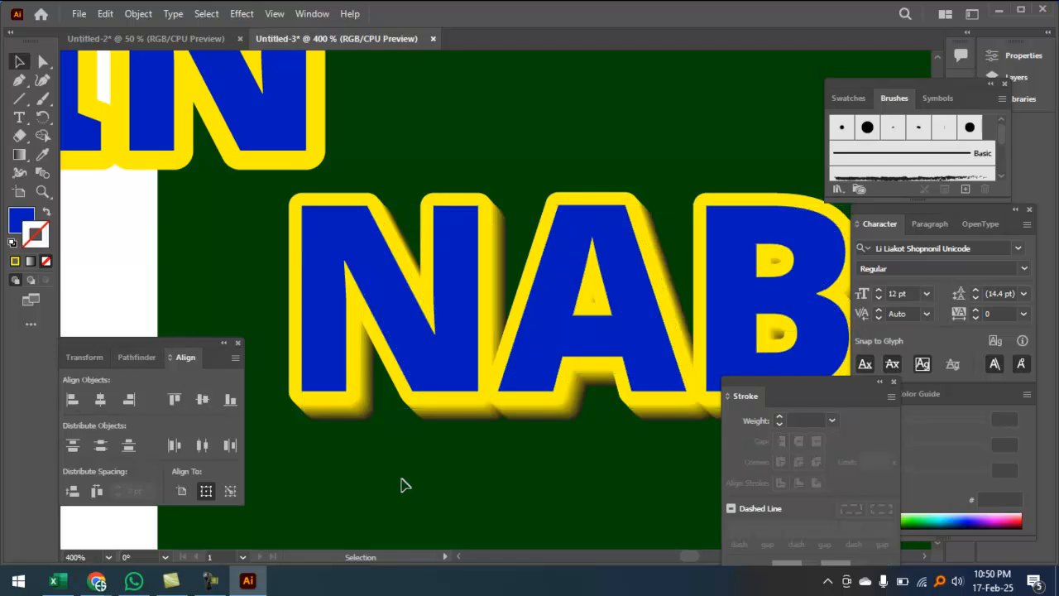
pyautogui.hotkey('ctrl', '-')
pyautogui.hotkey('ctrl', '-')
# Step: Place the upper NABIN line directly above the lower one
pyautogui.moveTo(435, 359); pyautogui.dragTo(351, 333)
pyautogui.moveTo(292, 197); pyautogui.dragTo(721, 190)
pyautogui.keyDown('ctrl'); pyautogui.click(662, 268); pyautogui.keyUp('ctrl')
pyautogui.moveTo(662, 268); pyautogui.dragTo(434, 343)
pyautogui.moveTo(536, 286); pyautogui.dragTo(855, 162)
# Step: Shift the lower NABIN letters left and down, then zoom around to check the stacking
pyautogui.moveTo(769, 245); pyautogui.dragTo(638, 99)
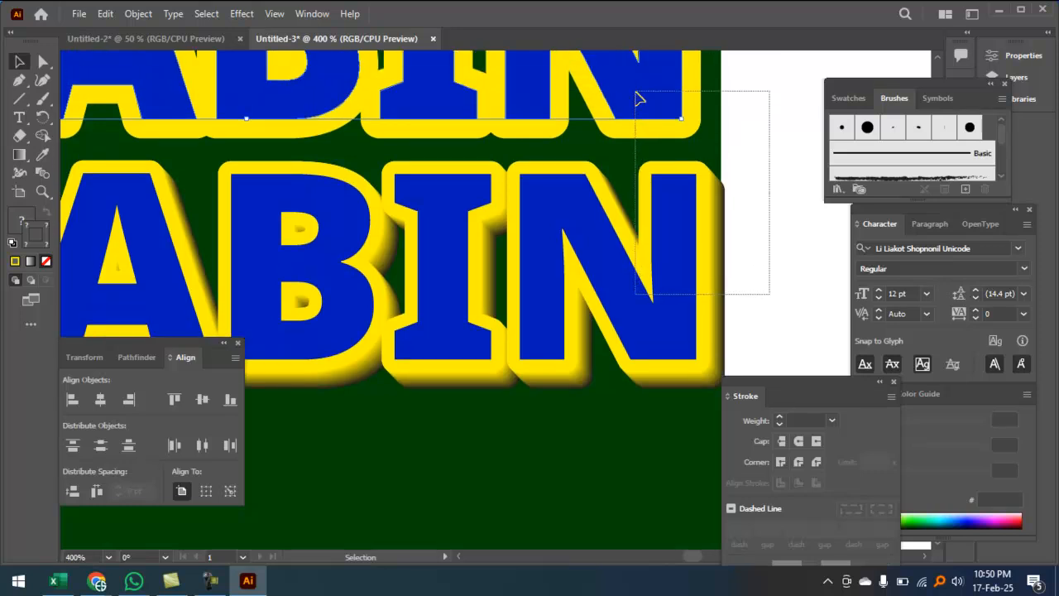
pyautogui.moveTo(672, 232); pyautogui.dragTo(612, 269)
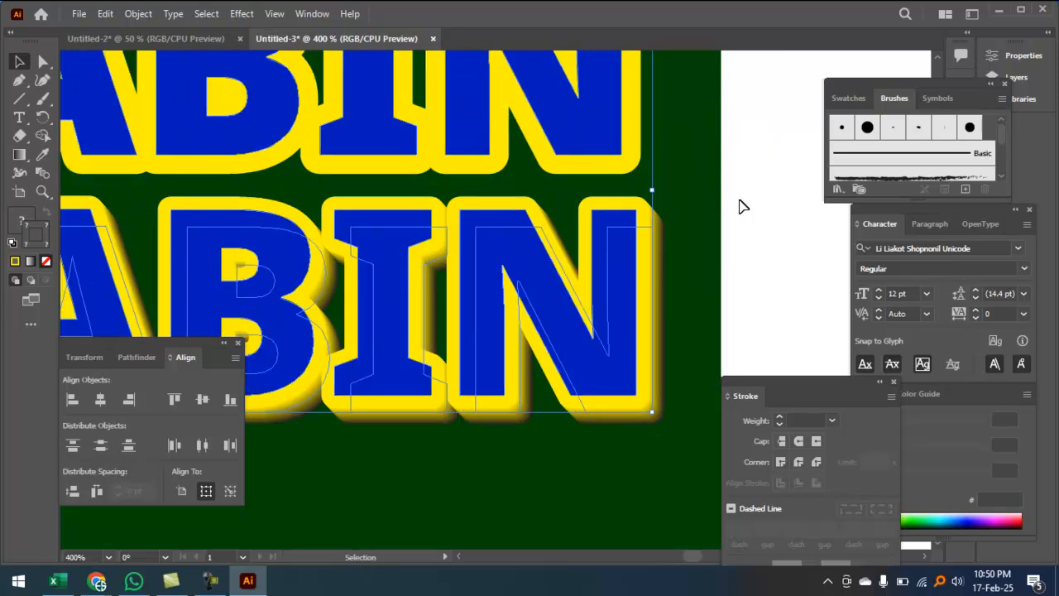
pyautogui.moveTo(705, 163); pyautogui.dragTo(683, 231)
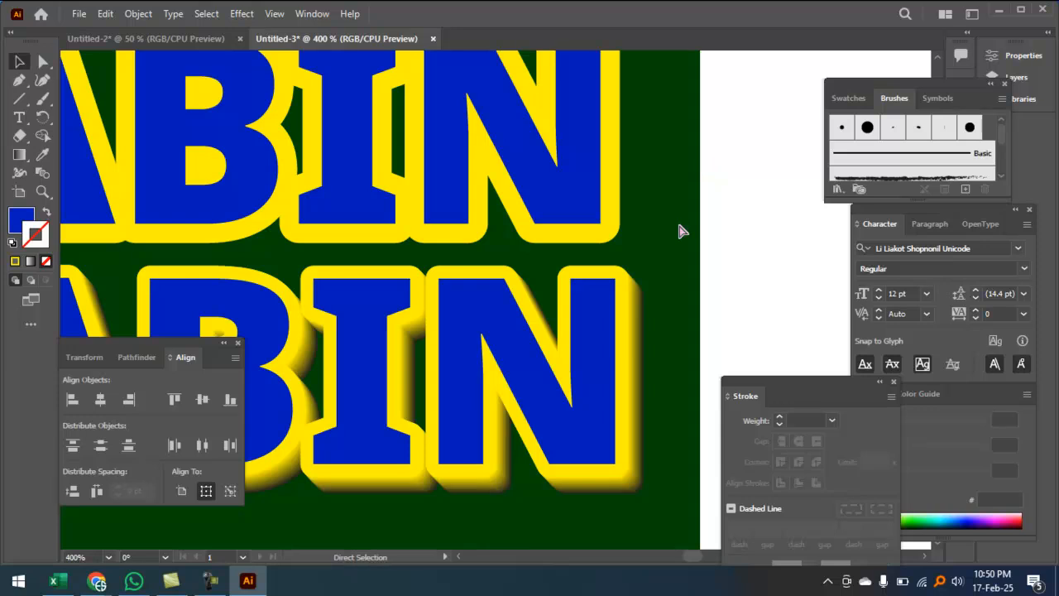
pyautogui.hotkey('ctrl', '-')
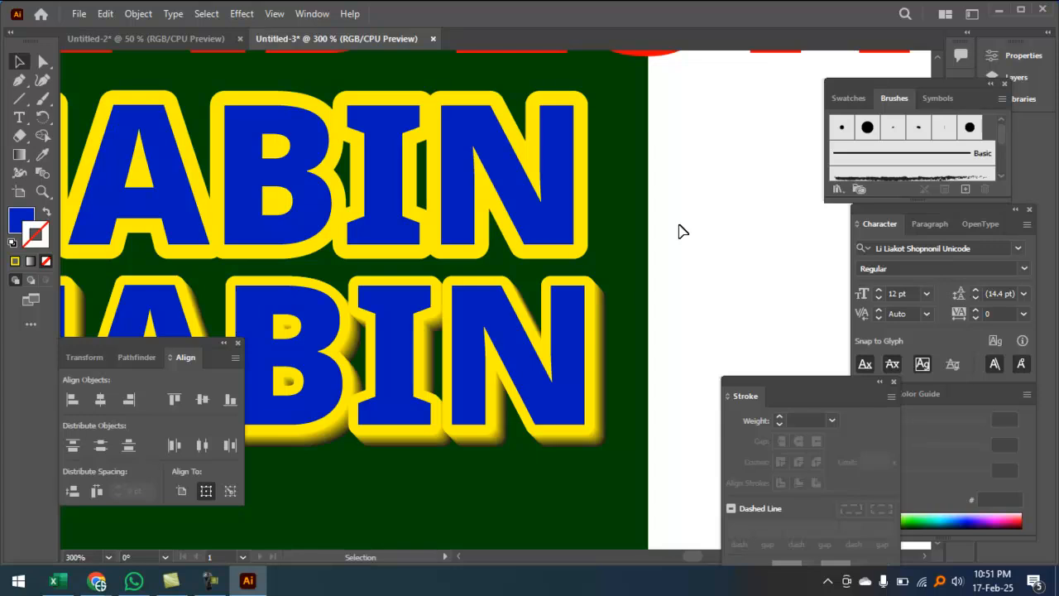
pyautogui.keyDown('ctrl'); pyautogui.click(575, 329); pyautogui.keyUp('ctrl')
pyautogui.keyDown('ctrl'); pyautogui.click(575, 329); pyautogui.keyUp('ctrl')
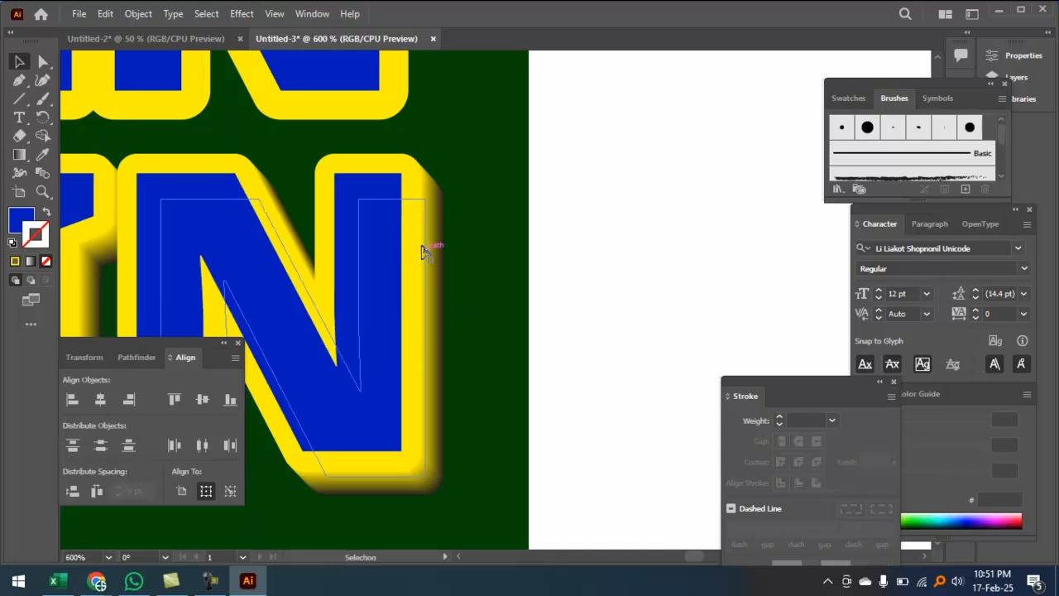
pyautogui.moveTo(372, 367); pyautogui.dragTo(623, 344)
pyautogui.hotkey('ctrl', '-')
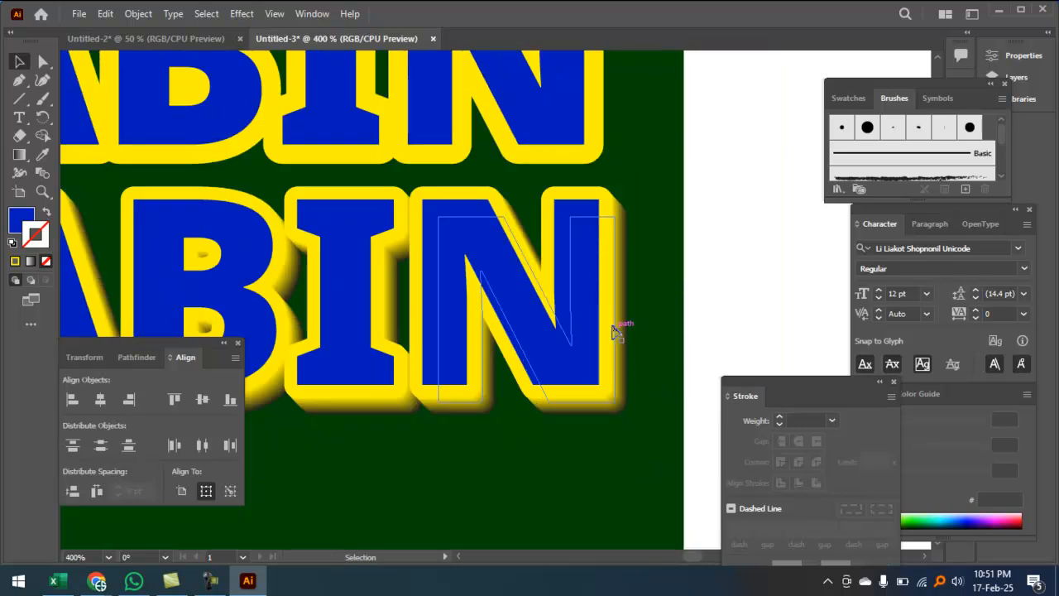
pyautogui.moveTo(646, 221); pyautogui.dragTo(647, 249)
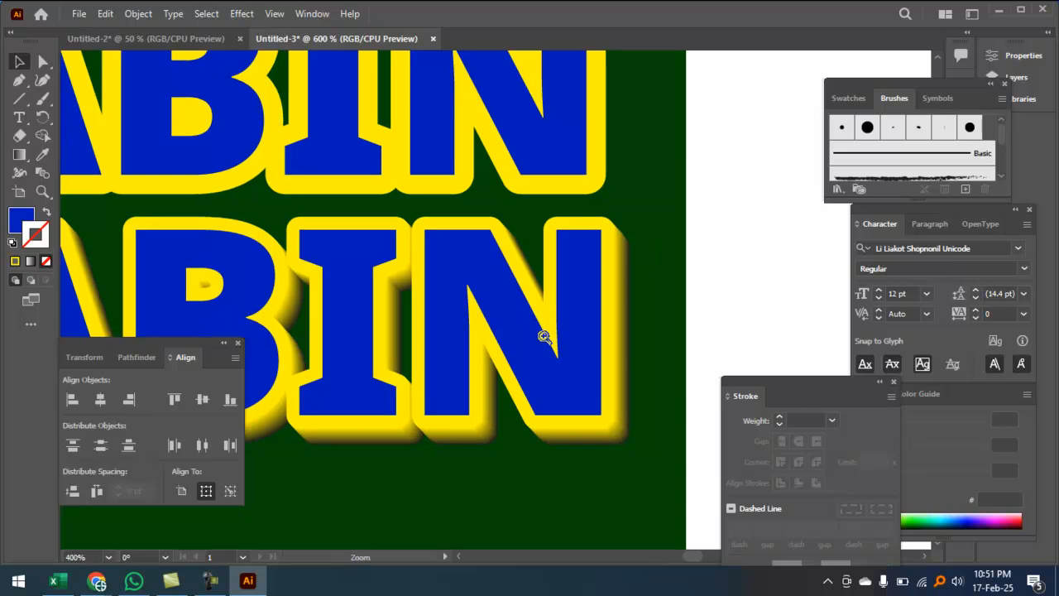
pyautogui.keyDown('ctrl'); pyautogui.click(541, 336); pyautogui.keyUp('ctrl')
pyautogui.keyDown('ctrl'); pyautogui.click(542, 336); pyautogui.keyUp('ctrl')
pyautogui.moveTo(542, 182); pyautogui.dragTo(569, 351)
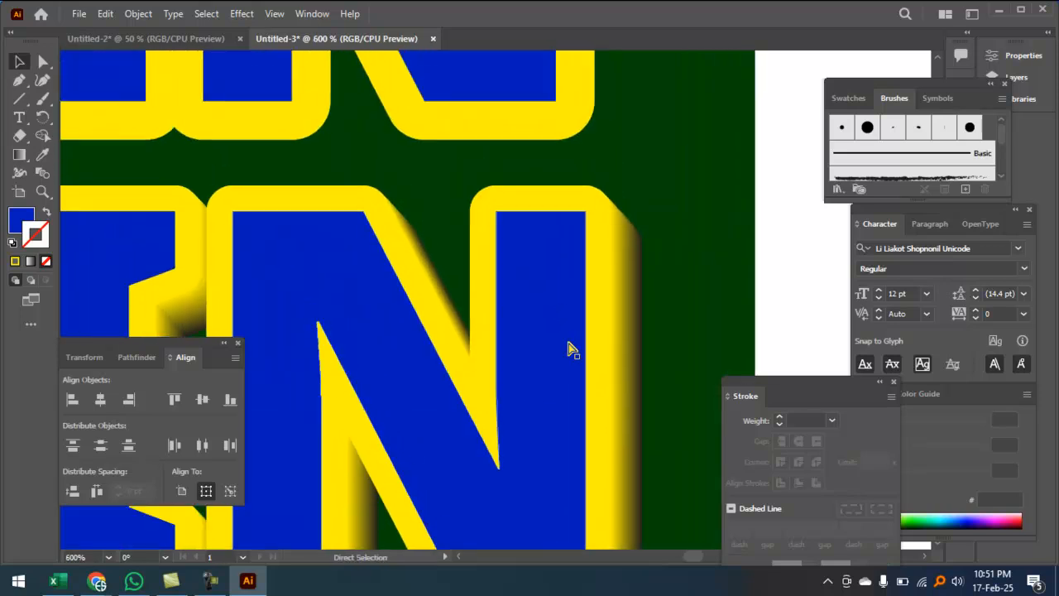
pyautogui.hotkey('ctrl', '-')
pyautogui.hotkey('ctrl', '-')
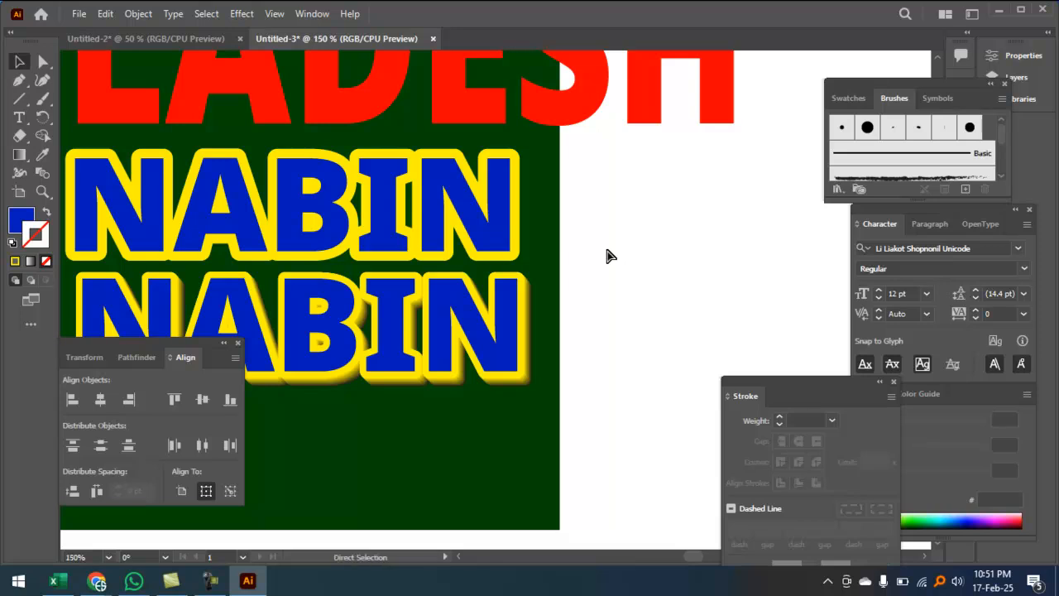
pyautogui.press('space')
# Step: Duplicate the BANGLADESH heading just below the original
pyautogui.moveTo(498, 197); pyautogui.dragTo(561, 174)
pyautogui.hotkey('ctrl', '-')
pyautogui.moveTo(441, 213)
pyautogui.mouseDown()
pyautogui.moveTo(451, 124)
pyautogui.moveTo(443, 215)
pyautogui.mouseUp()
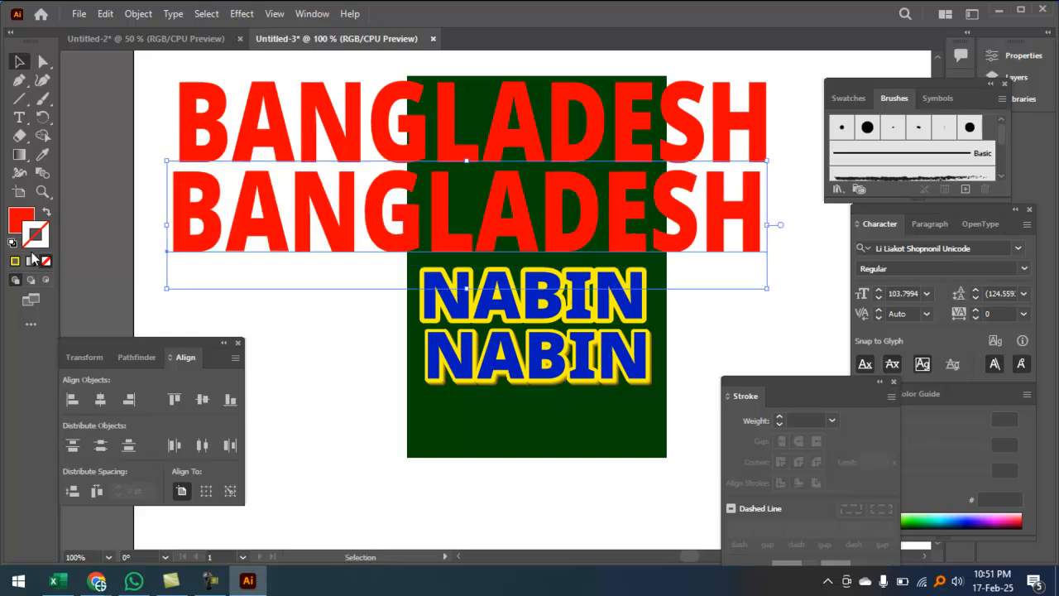
# Step: Set the copy's outline colour to vivid blue 0028ED
pyautogui.doubleClick(40, 248)
pyautogui.moveTo(548, 263); pyautogui.dragTo(548, 257)
pyautogui.click(501, 229)
pyautogui.moveTo(515, 212); pyautogui.dragTo(522, 200)
pyautogui.click(700, 195)
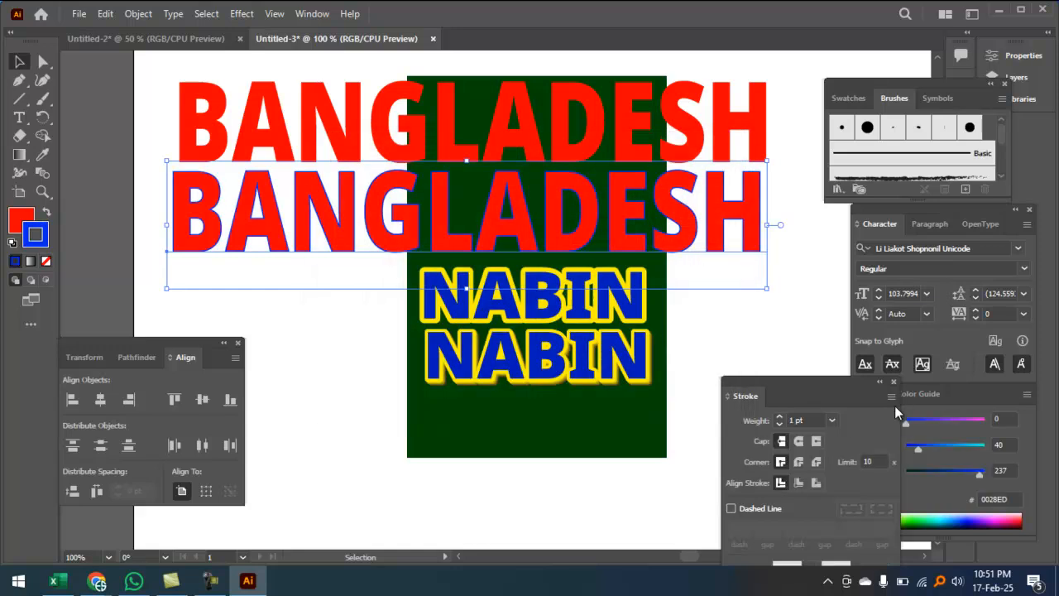
# Step: Give the copy an 8 pt outline, drag it onto the red heading, and select both texts
pyautogui.click(781, 417)
pyautogui.click(781, 418)
pyautogui.click(780, 417)
pyautogui.click(780, 417)
pyautogui.click(780, 417)
pyautogui.click(781, 416)
pyautogui.click(781, 416)
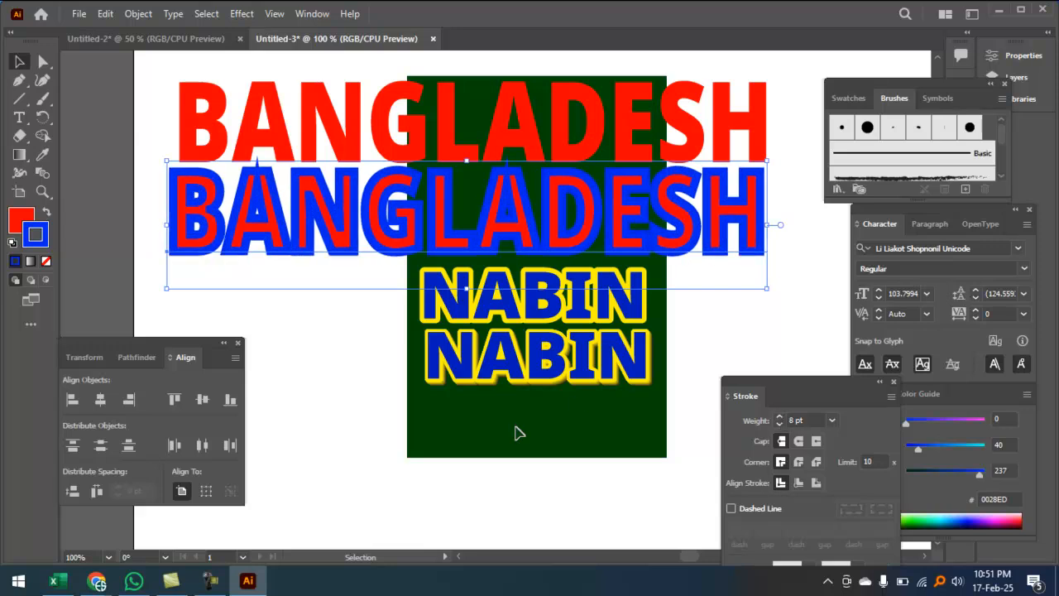
pyautogui.click(211, 580)
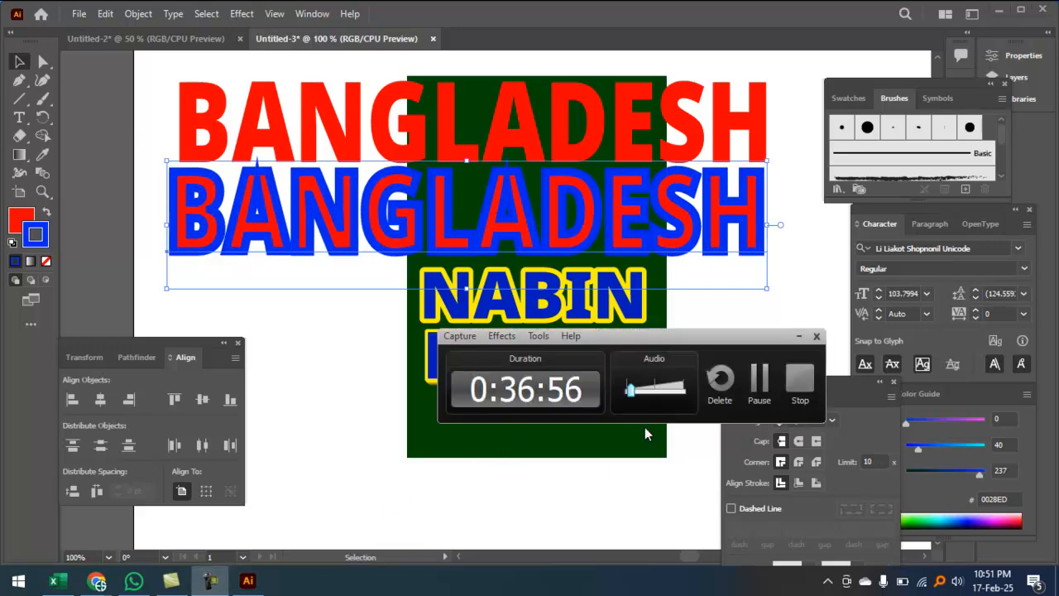
pyautogui.click(798, 336)
pyautogui.moveTo(675, 226); pyautogui.dragTo(679, 135)
pyautogui.moveTo(791, 181); pyautogui.dragTo(737, 138)
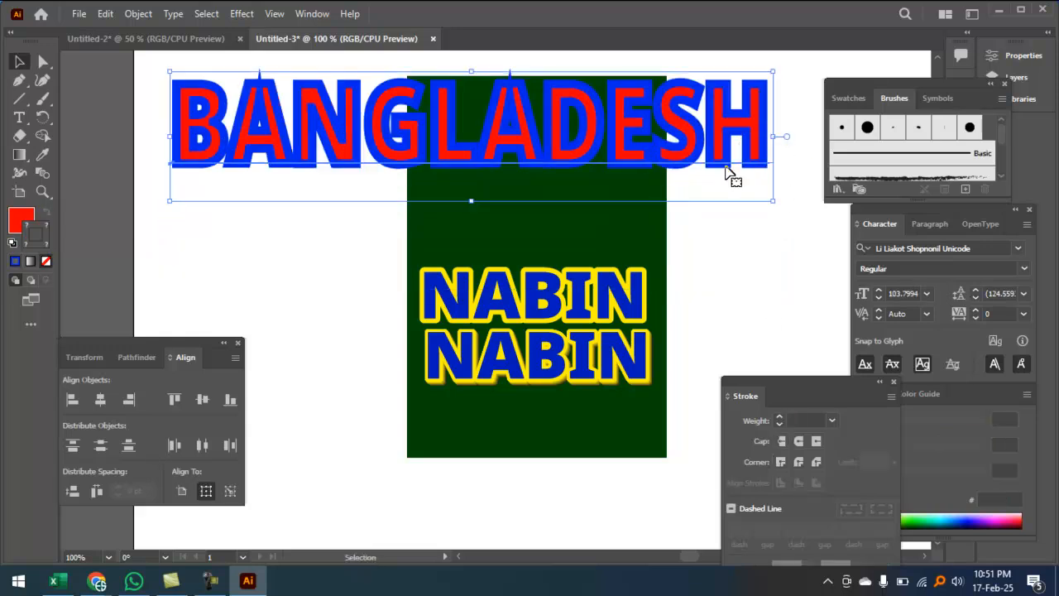
# Step: Centre the two BANGLADESH texts horizontally and vertically, then deselect
pyautogui.click(99, 400)
pyautogui.click(202, 399)
pyautogui.click(316, 191)
pyautogui.keyDown('ctrl'); pyautogui.click(316, 191); pyautogui.keyUp('ctrl')
pyautogui.moveTo(308, 228); pyautogui.dragTo(207, 230)
pyautogui.moveTo(483, 248); pyautogui.dragTo(263, 244)
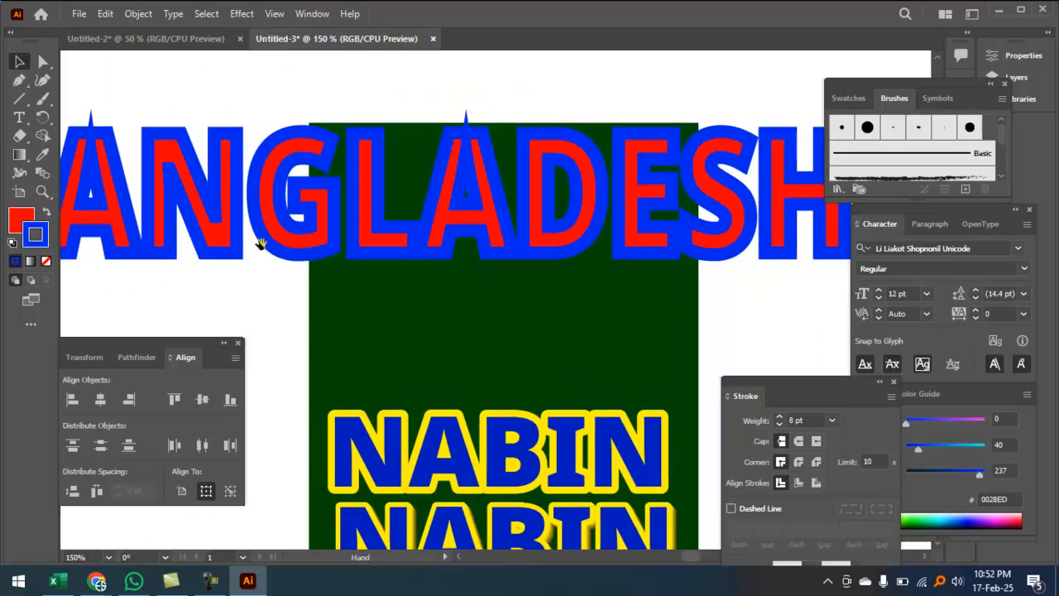
pyautogui.moveTo(624, 243); pyautogui.dragTo(404, 253)
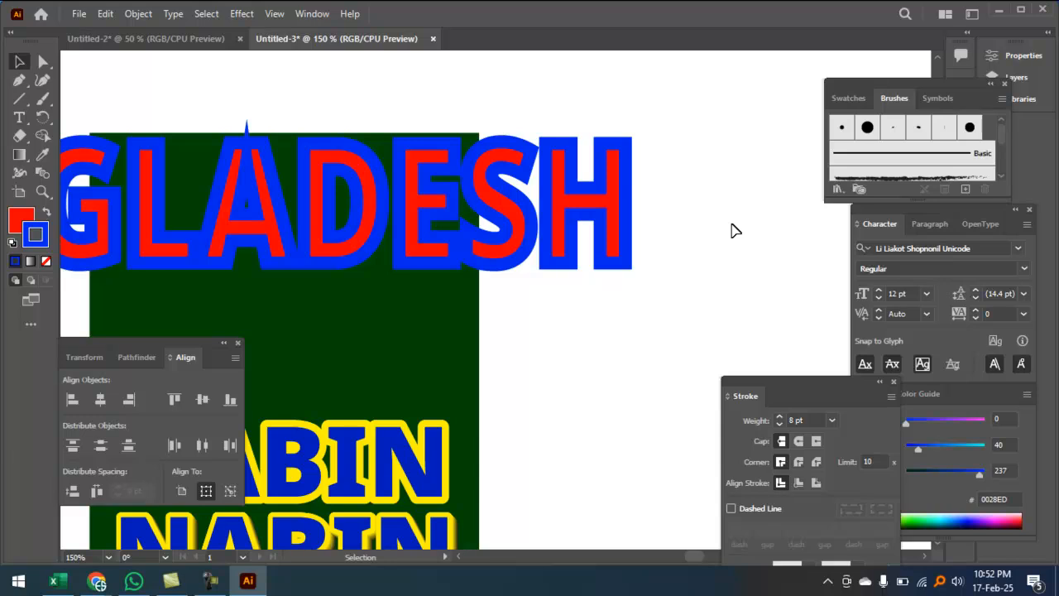
# Step: Move the blue copy down, bring the red text in front, and drag it onto the copy
pyautogui.moveTo(610, 206); pyautogui.dragTo(609, 256)
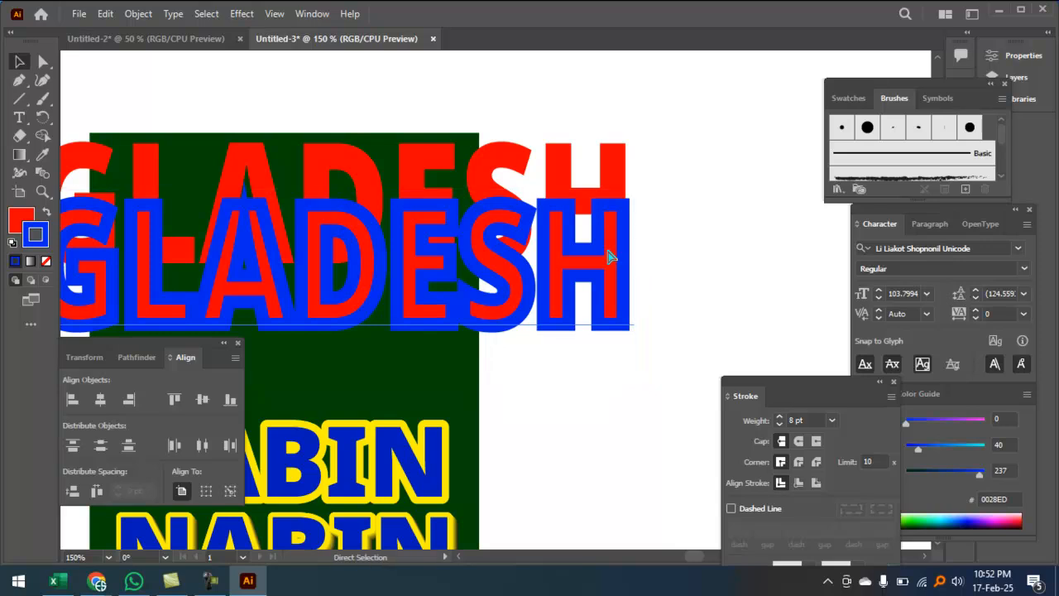
pyautogui.hotkey('ctrl', '[')
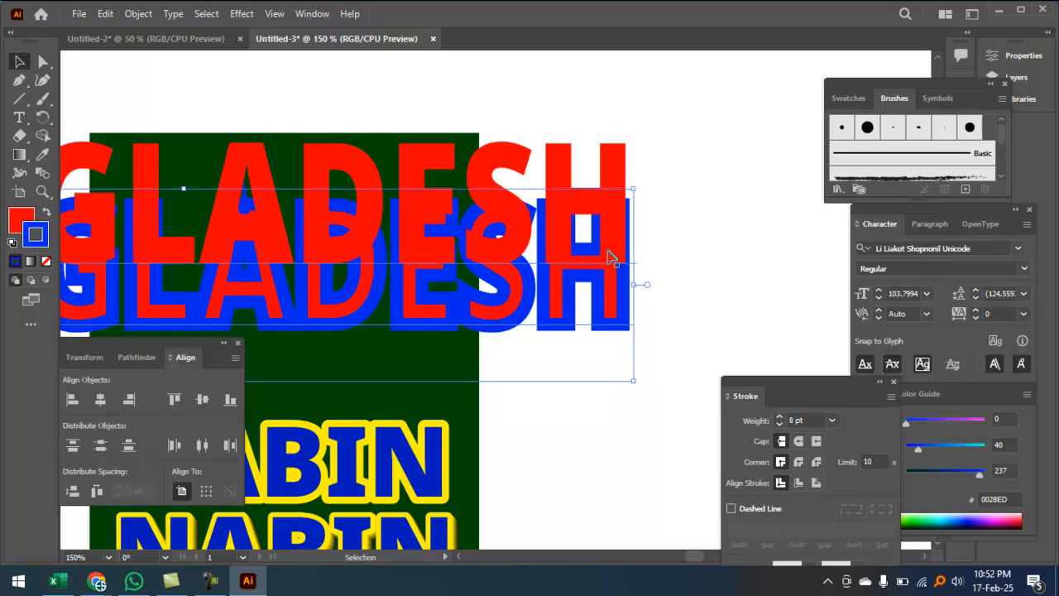
pyautogui.click(700, 234)
pyautogui.click(616, 206)
pyautogui.moveTo(616, 202); pyautogui.dragTo(611, 241)
pyautogui.moveTo(681, 254); pyautogui.dragTo(583, 237)
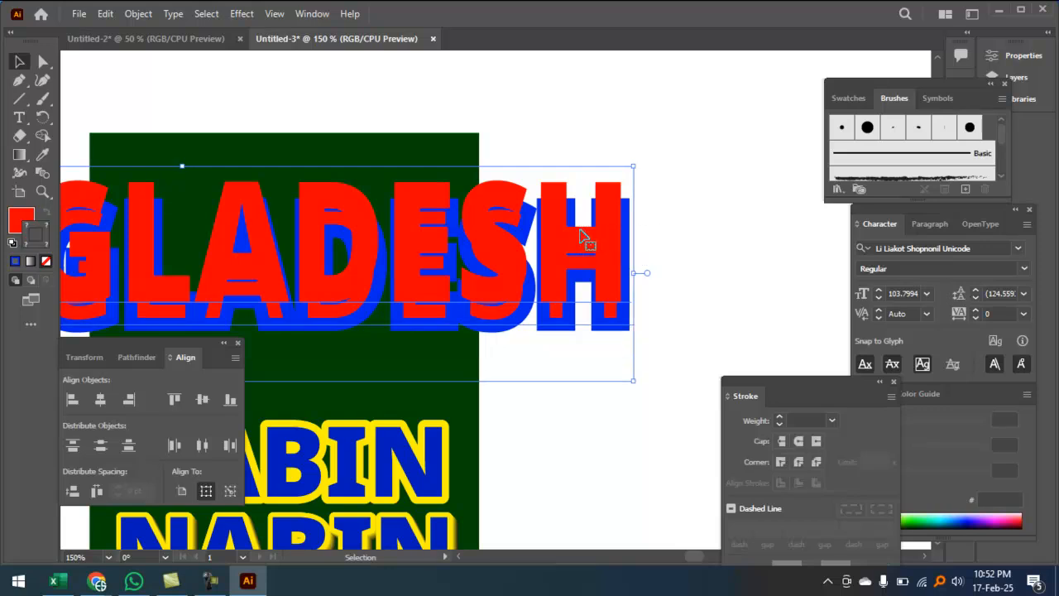
# Step: Select both texts and re-align their horizontal and vertical centres
pyautogui.moveTo(672, 221); pyautogui.dragTo(563, 222)
pyautogui.click(100, 401)
pyautogui.click(202, 401)
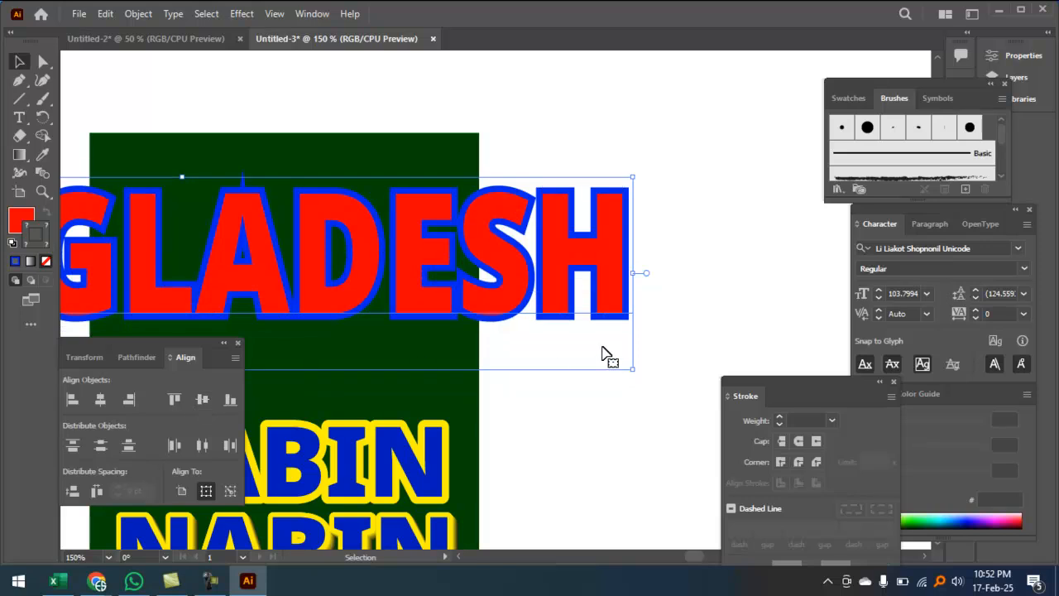
pyautogui.click(673, 270)
# Step: Give the blue outline of the BANGLADESH copy a Round Join
pyautogui.hotkey('ctrl', '=')
pyautogui.moveTo(504, 307); pyautogui.dragTo(555, 279)
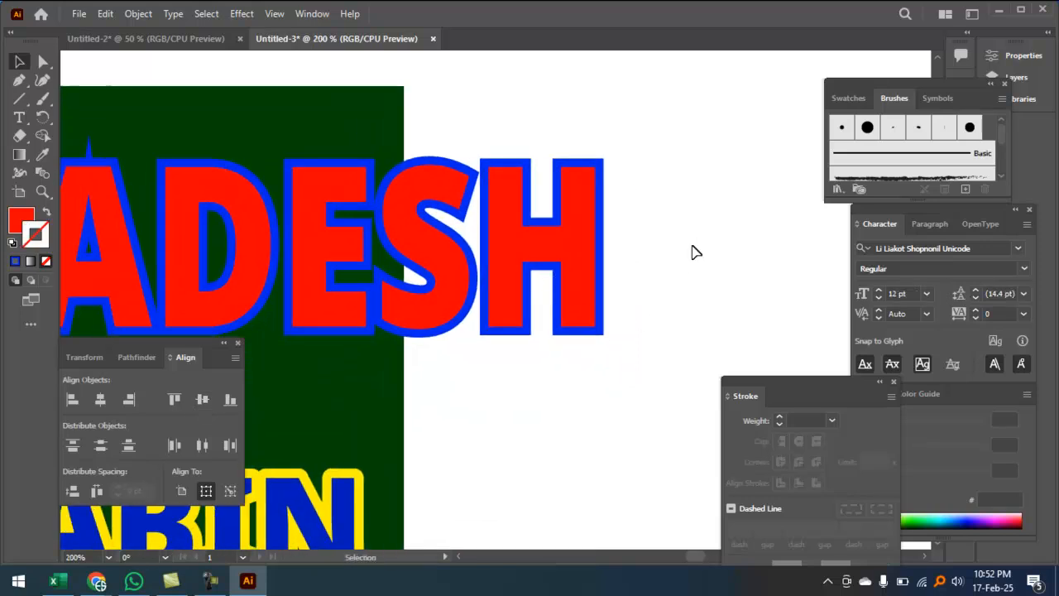
pyautogui.keyDown('ctrl'); pyautogui.click(620, 243); pyautogui.keyUp('ctrl')
pyautogui.keyDown('ctrl'); pyautogui.click(619, 243); pyautogui.keyUp('ctrl')
pyautogui.moveTo(373, 307); pyautogui.dragTo(513, 259)
pyautogui.hotkey('ctrl', '-')
pyautogui.hotkey('ctrl', '-')
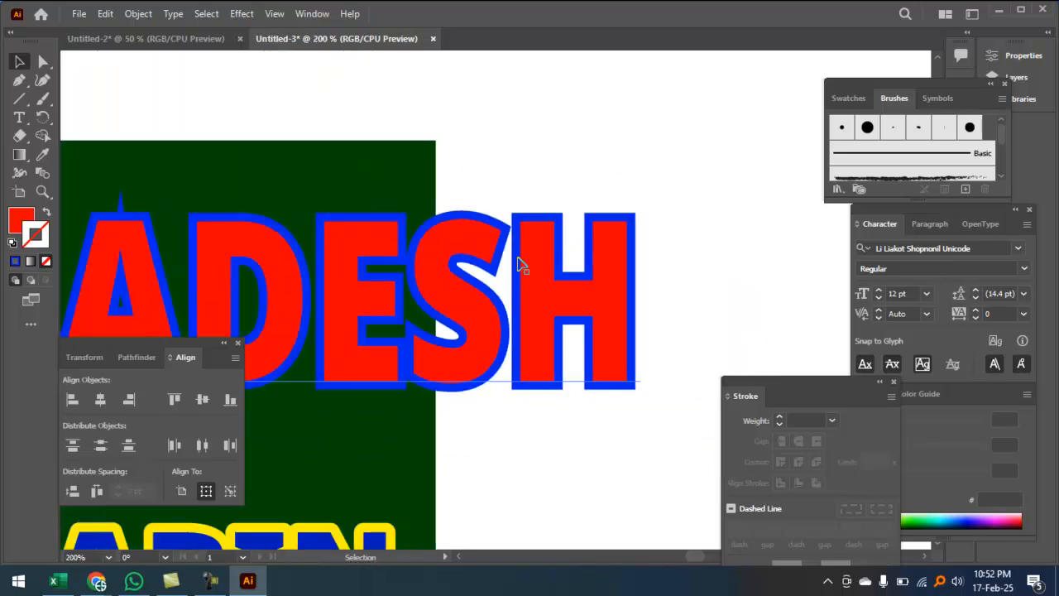
pyautogui.click(534, 299)
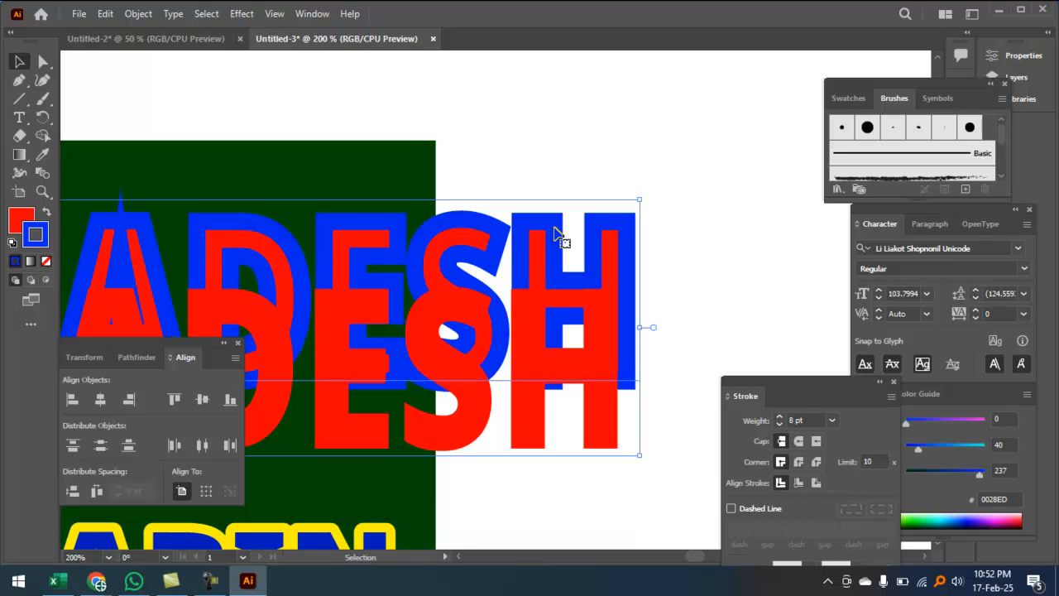
pyautogui.click(798, 462)
# Step: Select both BANGLADESH texts and align their vertical and horizontal centres
pyautogui.moveTo(382, 197); pyautogui.dragTo(487, 170)
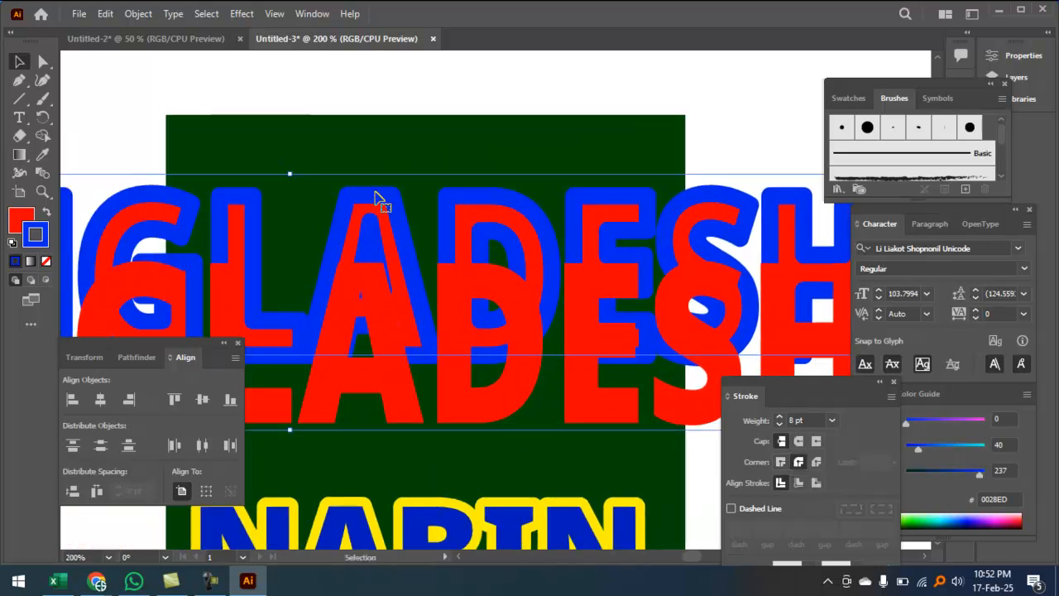
pyautogui.hotkey('ctrl', '-')
pyautogui.moveTo(327, 259); pyautogui.dragTo(107, 262)
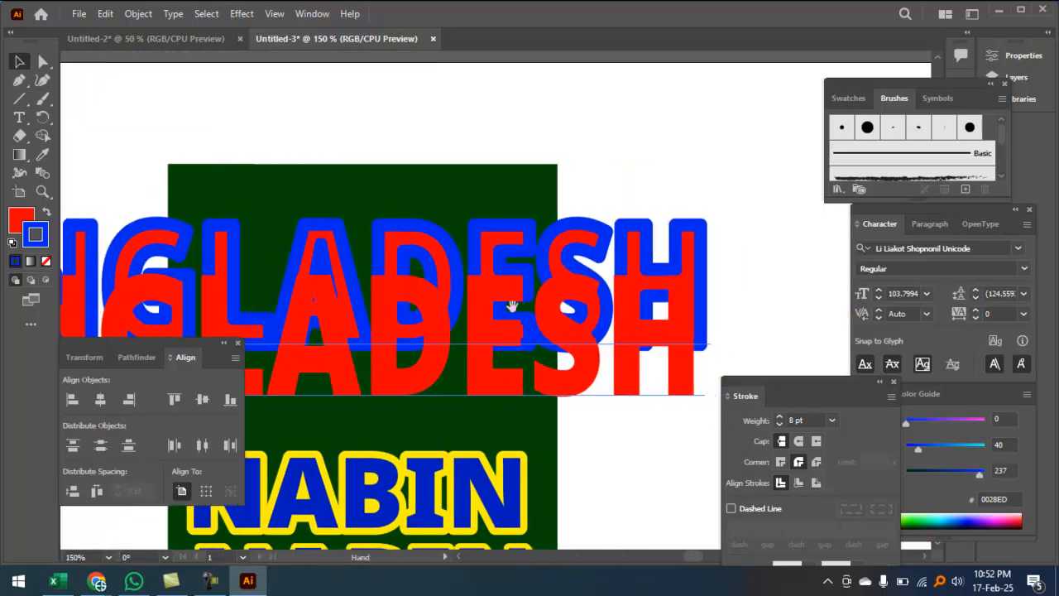
pyautogui.moveTo(655, 149); pyautogui.dragTo(710, 369)
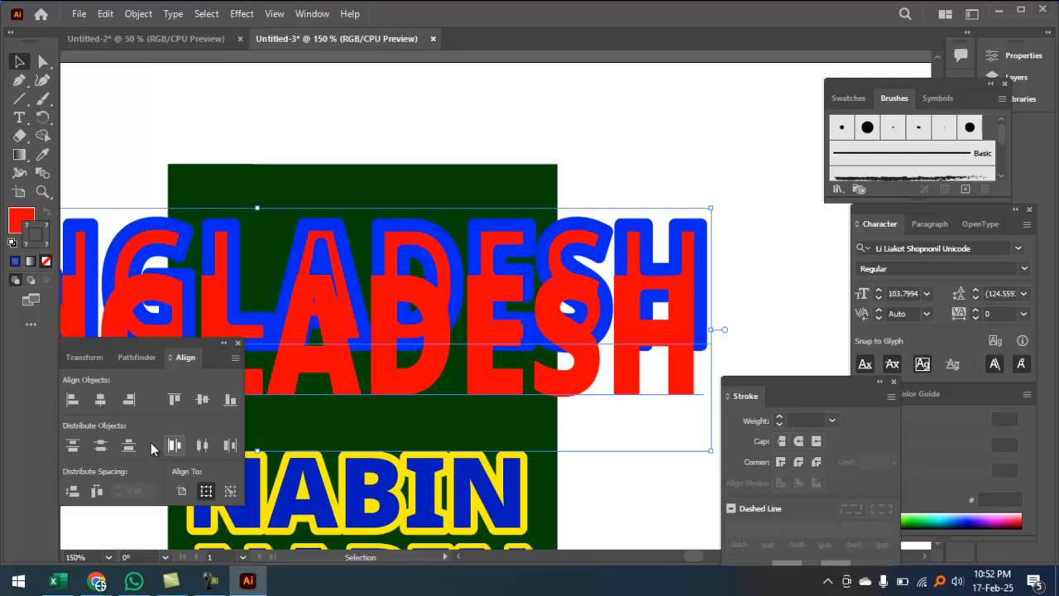
pyautogui.click(202, 400)
pyautogui.click(102, 402)
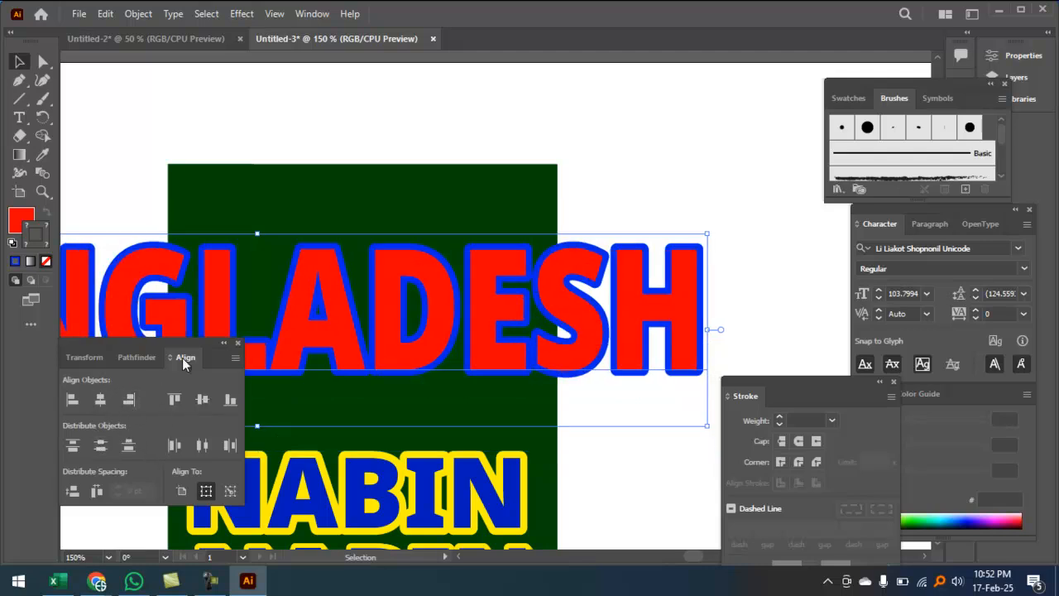
# Step: Zoom in to inspect the rounded outline, then select the BANGLADESH heading
pyautogui.keyDown('ctrl'); pyautogui.click(338, 297); pyautogui.keyUp('ctrl')
pyautogui.keyDown('ctrl'); pyautogui.click(338, 298); pyautogui.keyUp('ctrl')
pyautogui.moveTo(350, 269); pyautogui.dragTo(158, 281)
pyautogui.moveTo(497, 234); pyautogui.dragTo(409, 234)
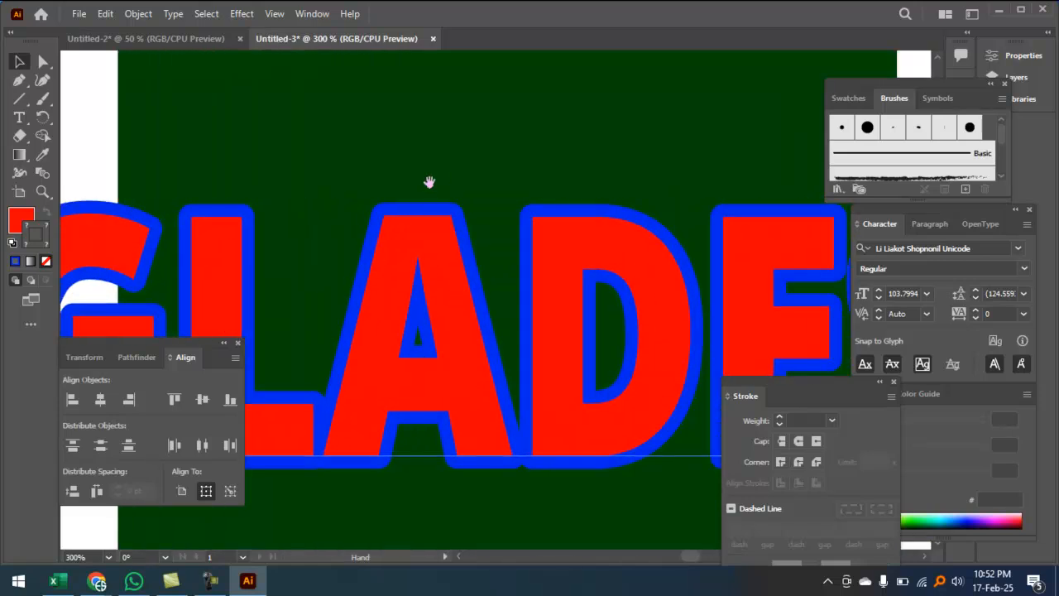
pyautogui.keyDown('ctrl'); pyautogui.keyDown('alt'); pyautogui.click(441, 254); pyautogui.keyUp('alt'); pyautogui.keyUp('ctrl')
pyautogui.keyDown('ctrl'); pyautogui.keyDown('alt'); pyautogui.click(440, 255); pyautogui.keyUp('alt'); pyautogui.keyUp('ctrl')
pyautogui.click(447, 263)
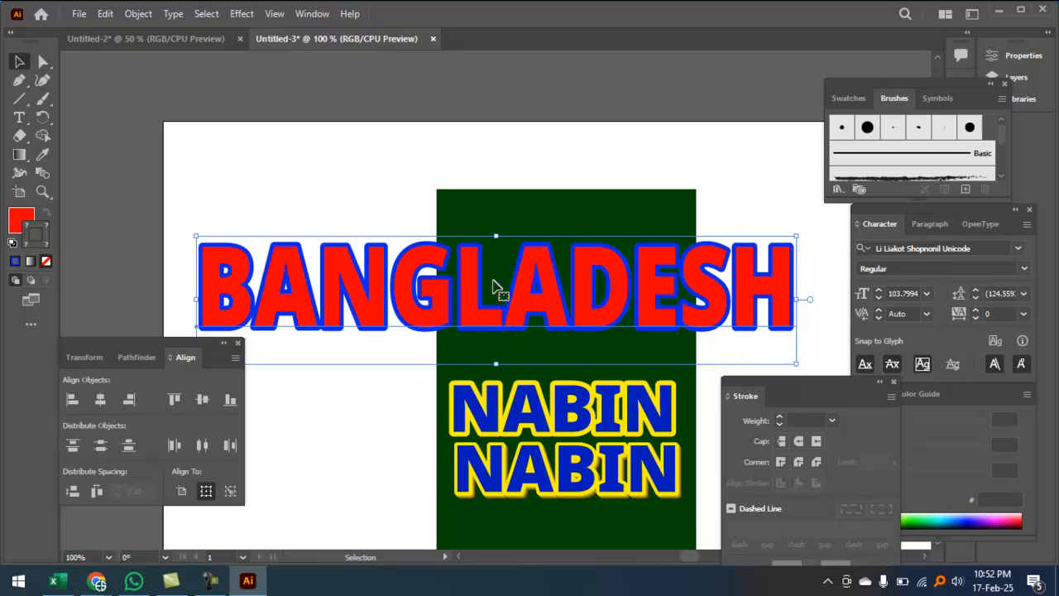
# Step: Change the stroked copy's outline colour to white FFFFFF
pyautogui.click(334, 165)
pyautogui.moveTo(470, 313); pyautogui.dragTo(451, 358)
pyautogui.click(540, 254)
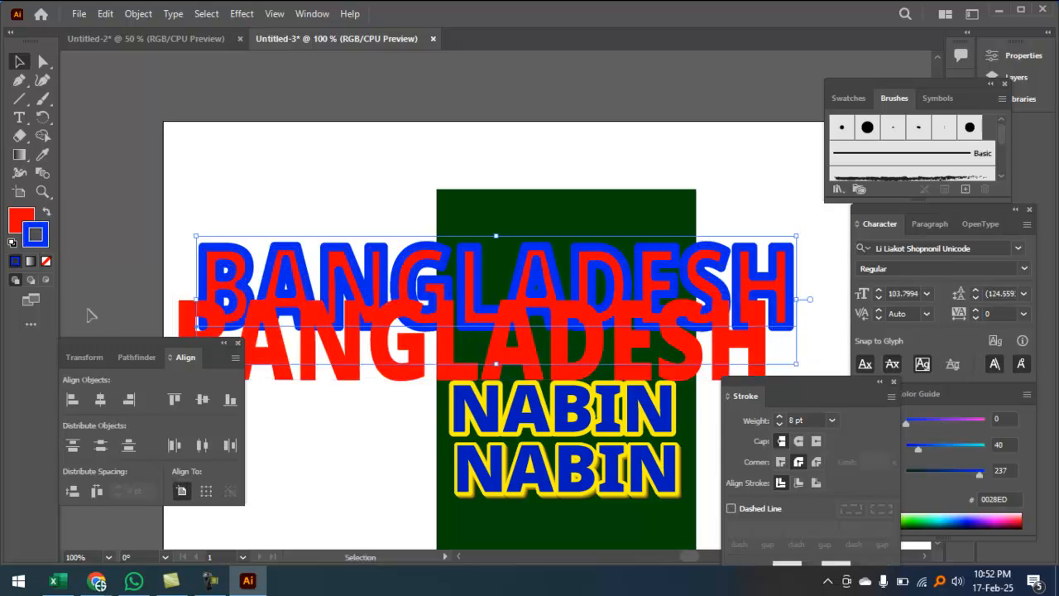
pyautogui.doubleClick(39, 244)
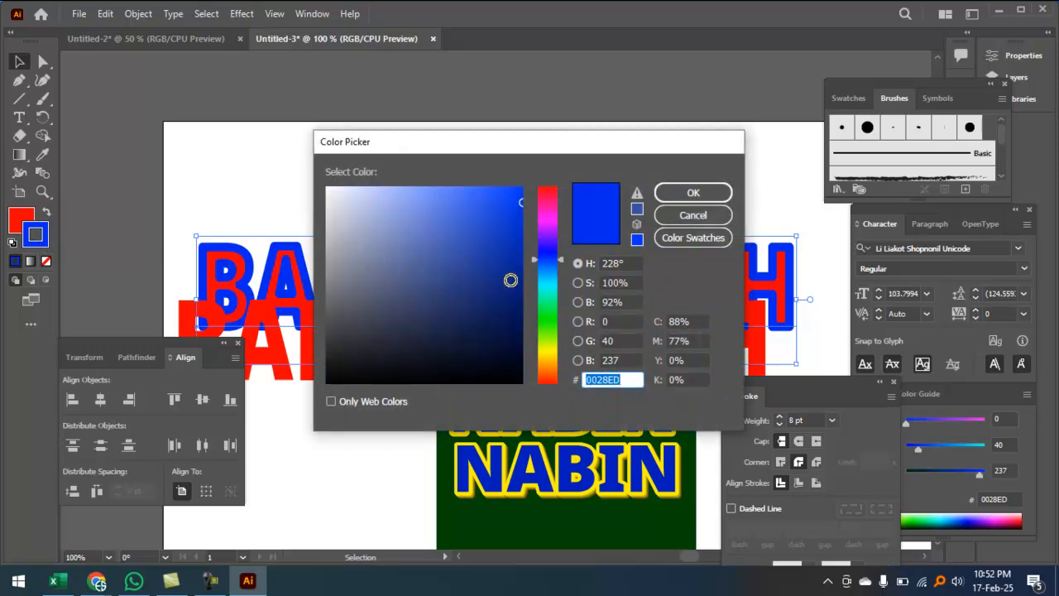
pyautogui.moveTo(472, 231)
pyautogui.mouseDown()
pyautogui.moveTo(373, 207)
pyautogui.moveTo(302, 170)
pyautogui.mouseUp()
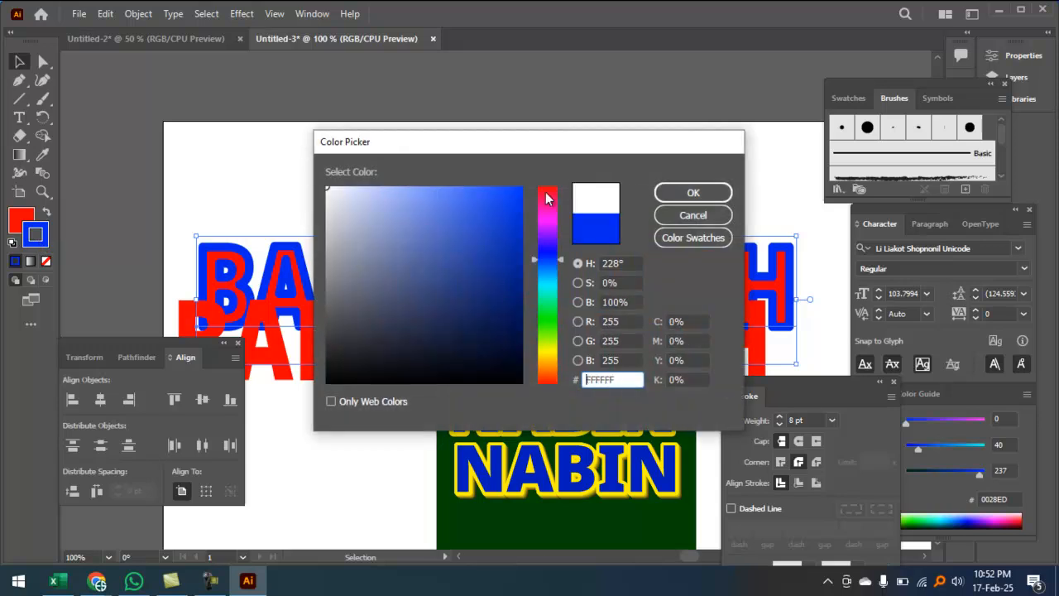
pyautogui.click(691, 192)
# Step: Select both BANGLADESH texts and align their horizontal and vertical centres
pyautogui.moveTo(366, 162); pyautogui.dragTo(401, 394)
pyautogui.click(100, 403)
pyautogui.click(201, 400)
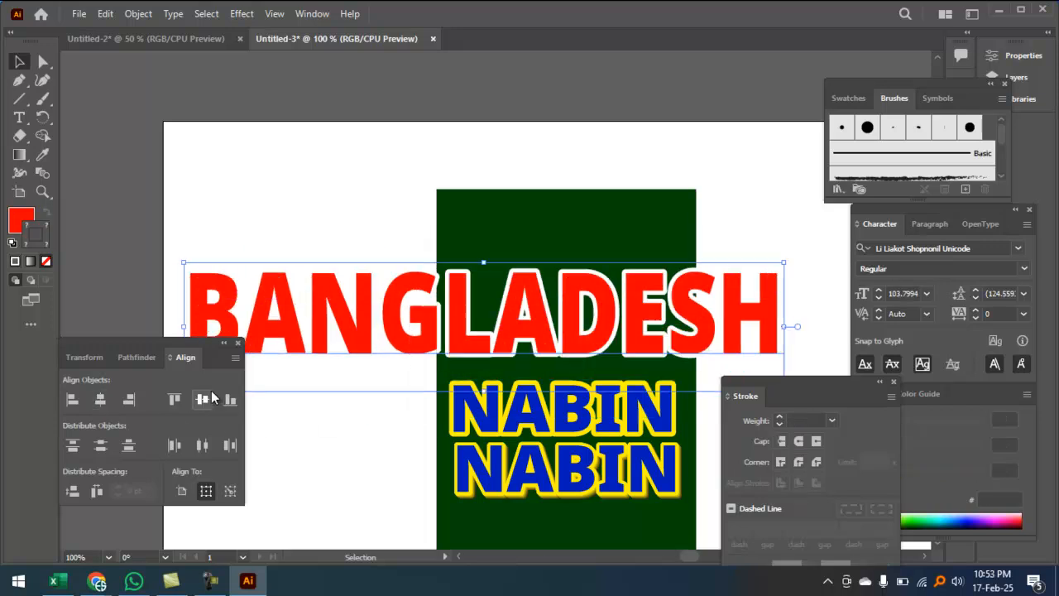
pyautogui.hotkey('ctrl', 'shift', 'a')
pyautogui.keyDown('ctrl'); pyautogui.click(602, 303); pyautogui.keyUp('ctrl')
pyautogui.moveTo(443, 298); pyautogui.dragTo(604, 287)
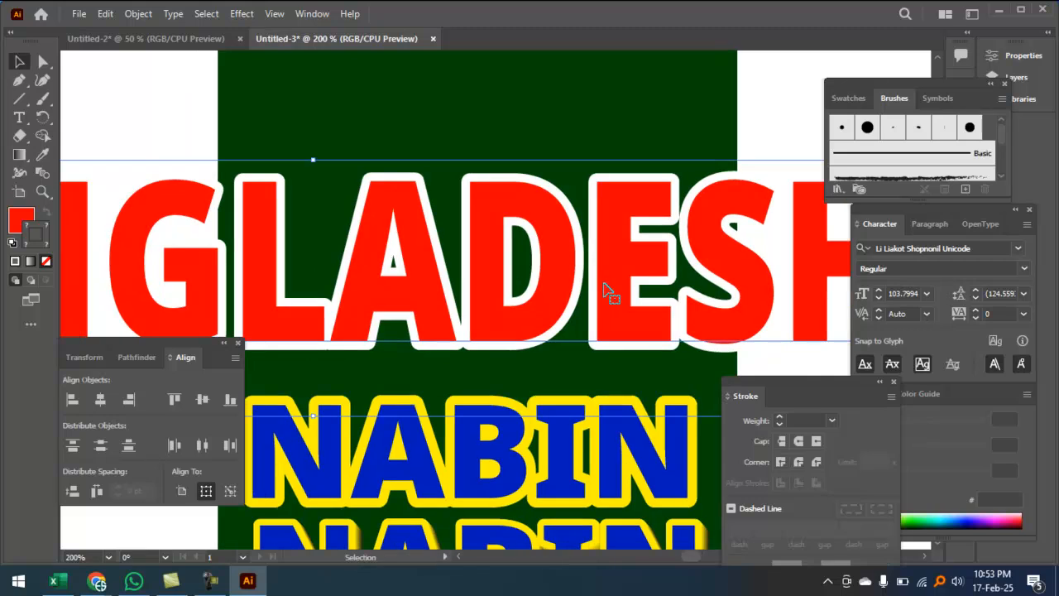
# Step: Nudge the BANGLADESH heading up above the NABIN lines and deselect it
pyautogui.moveTo(422, 266); pyautogui.dragTo(440, 198)
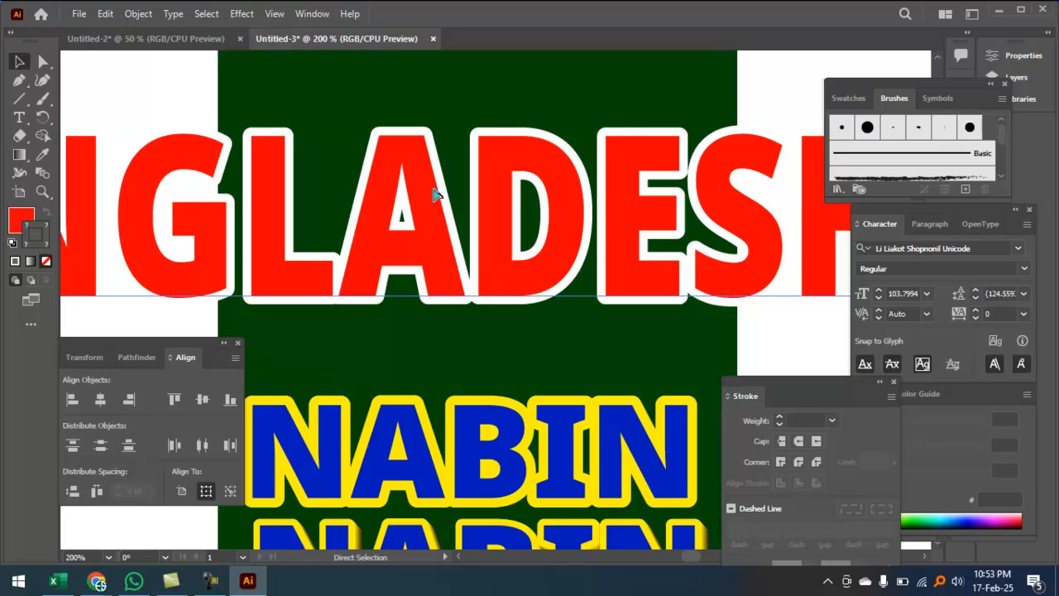
pyautogui.hotkey('ctrl', '-')
pyautogui.hotkey('ctrl', '-')
pyautogui.hotkey('ctrl', '-')
pyautogui.hotkey('ctrl', '-')
pyautogui.click(508, 222)
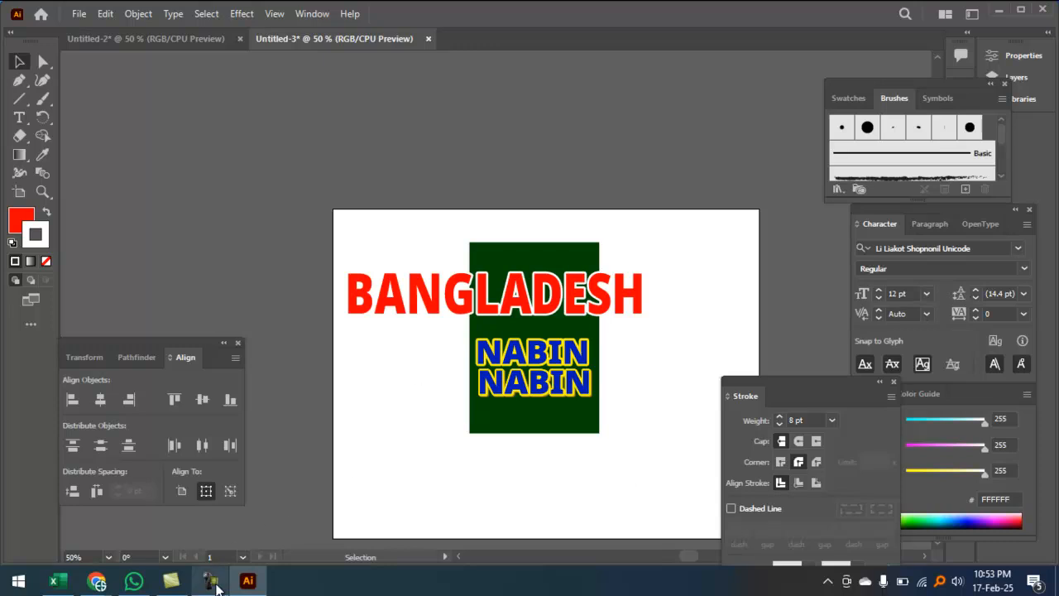
pyautogui.click(213, 579)
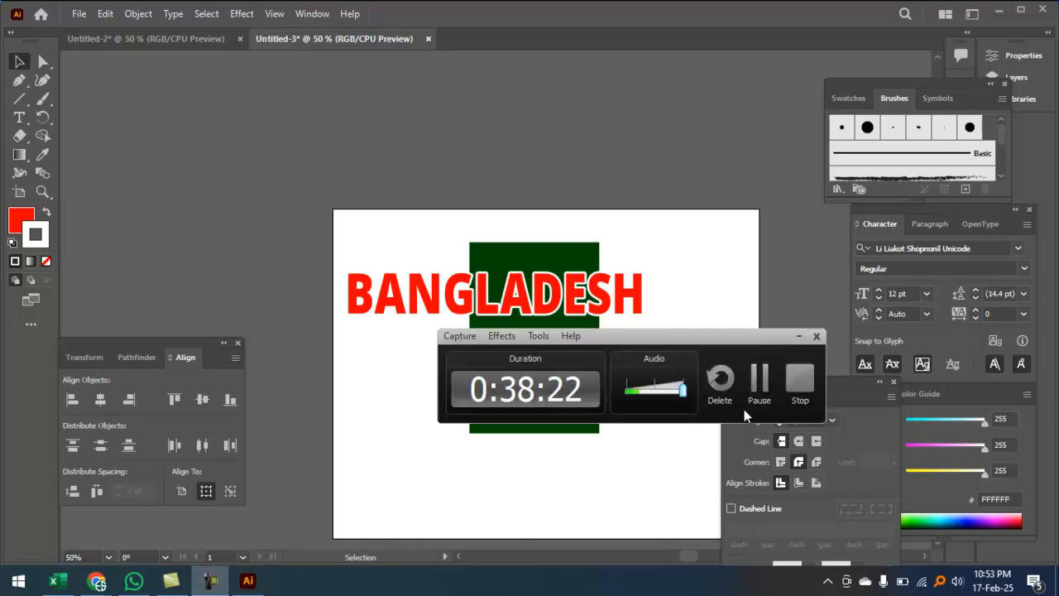